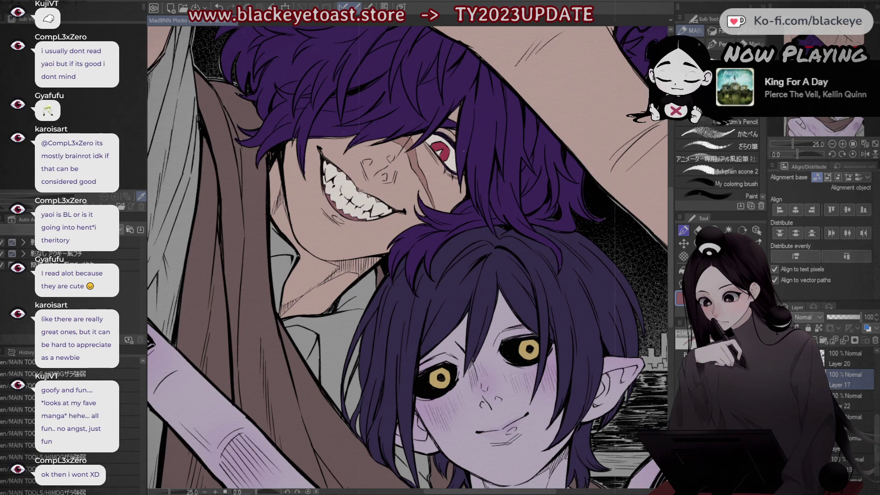
key("ctrl+z")
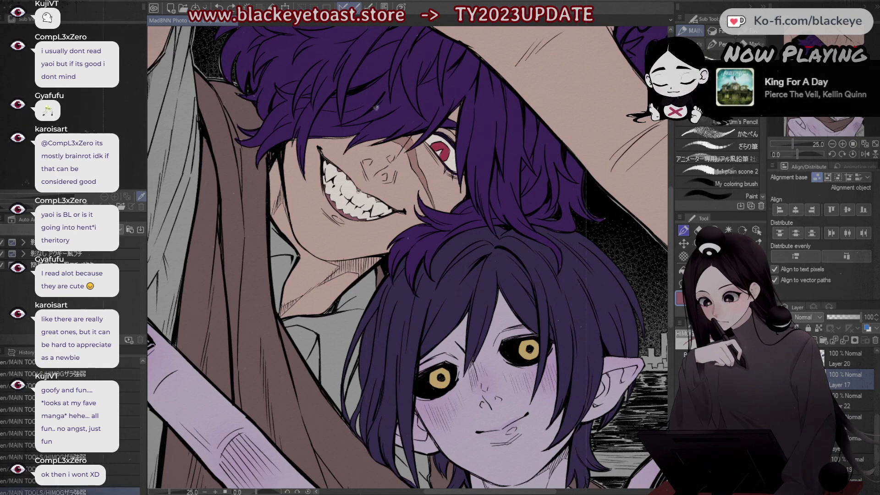
key("ctrl+y")
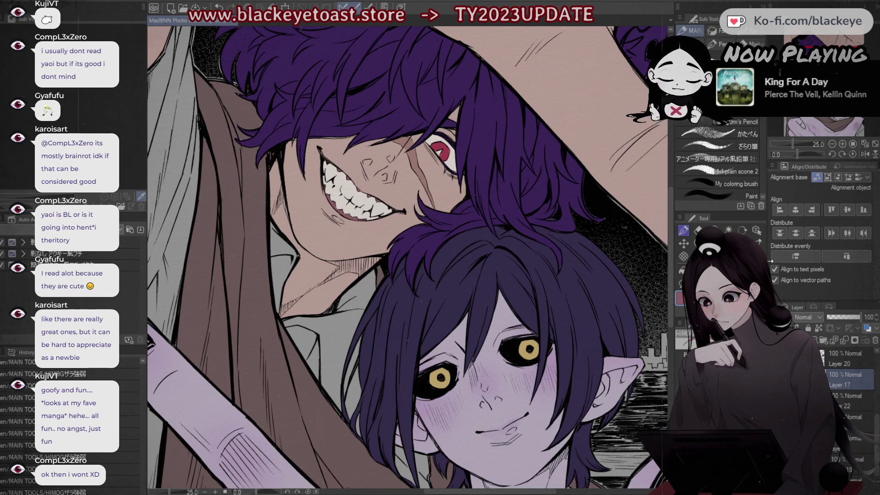
scroll(504, 252, "down", 2)
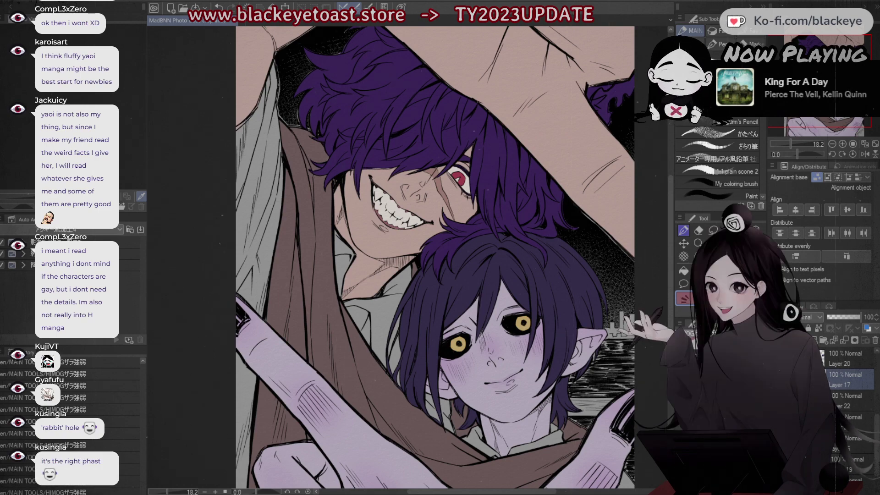
left_click_drag(435, 257, 401, 286)
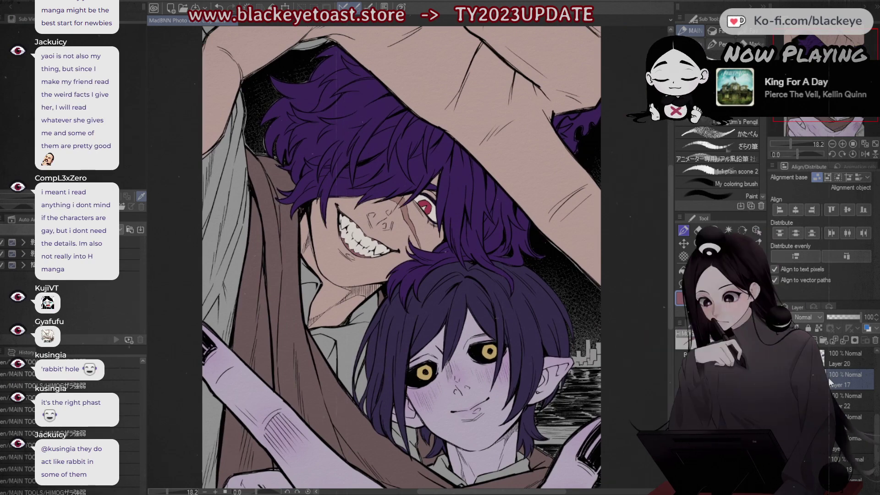
Step: Add a new layer above Layer 20 and start painting the grinning man's shirt collar off-white
left_click(840, 360)
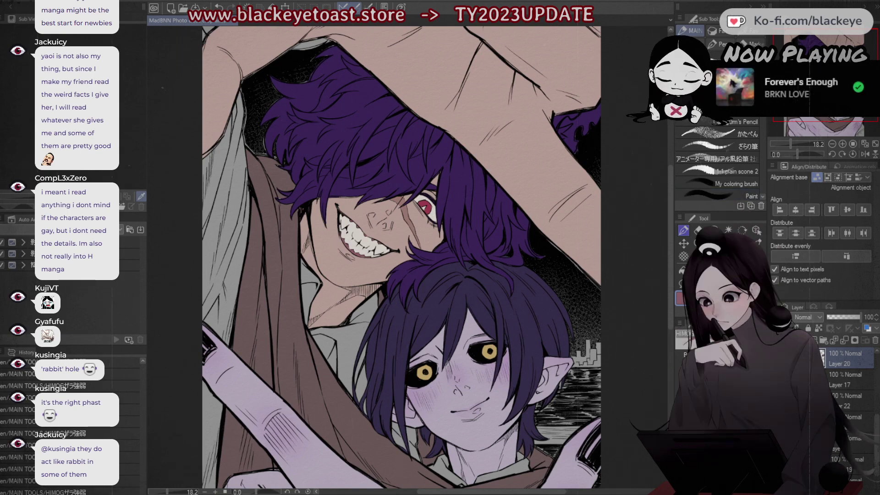
key("ctrl+shift+n")
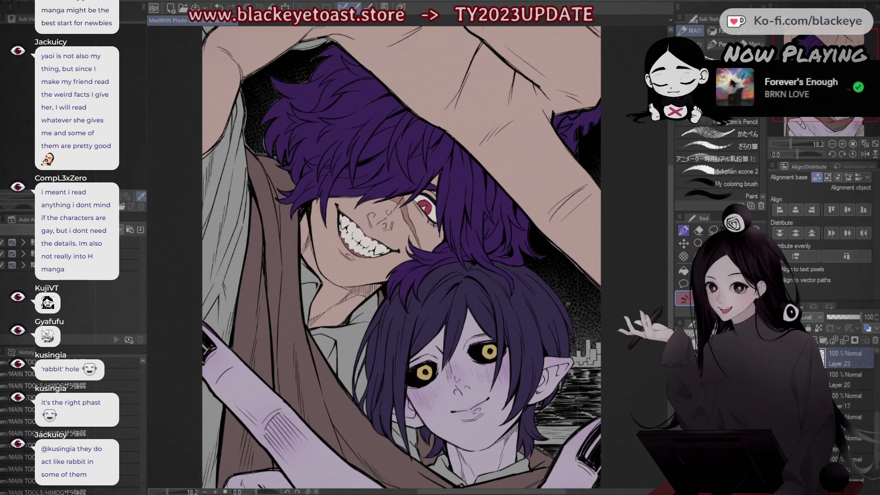
key("x")
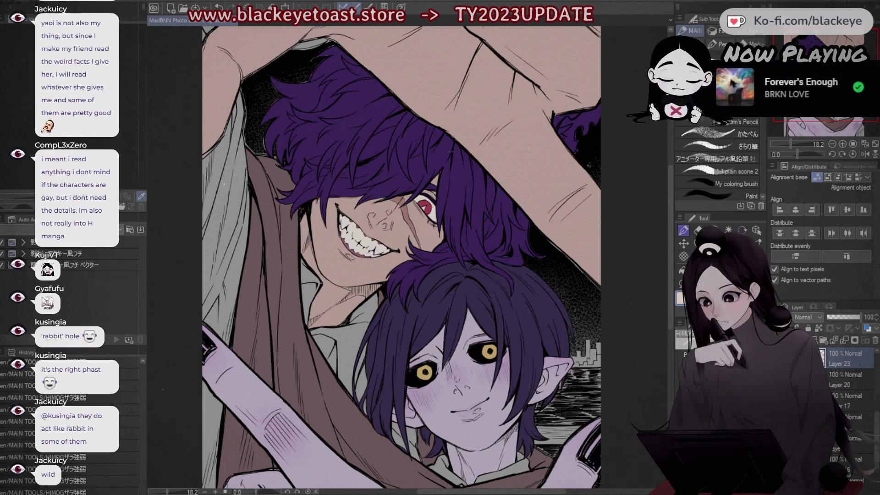
left_click_drag(301, 262, 310, 277)
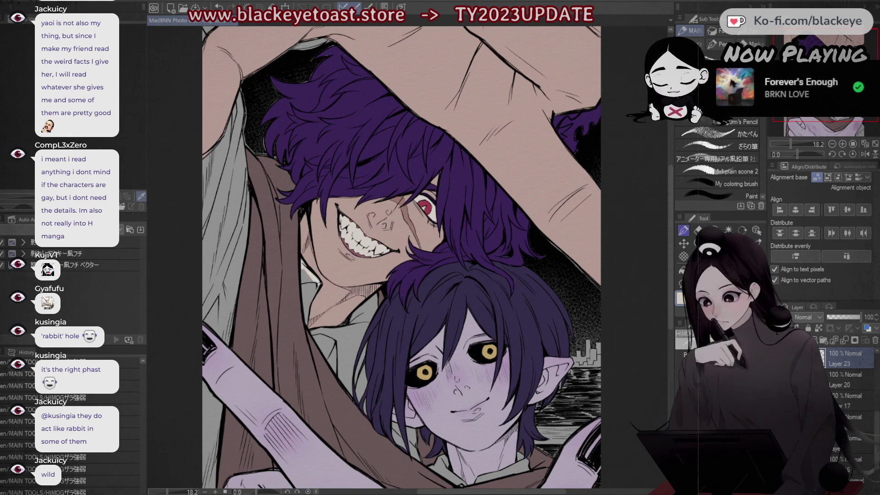
left_click(318, 293)
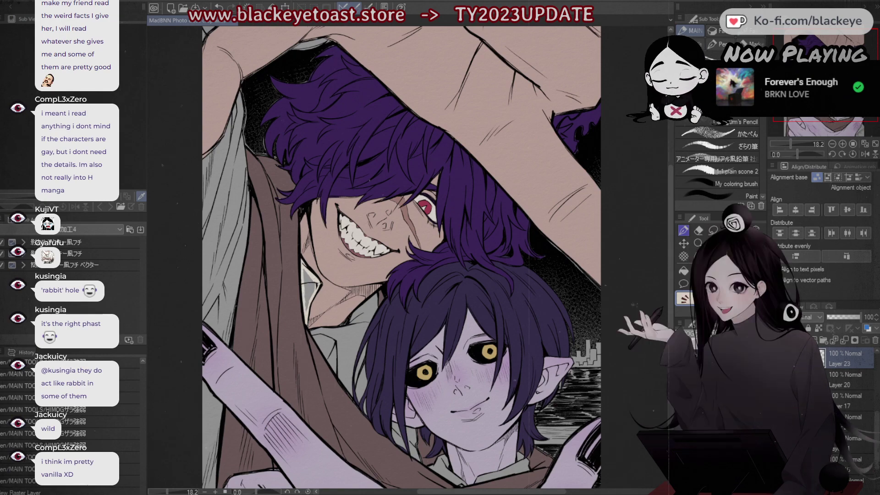
Step: Outline and paint the rest of the grinning man's visible shirt off-white between the cloak and the front character's hair
left_click(684, 271)
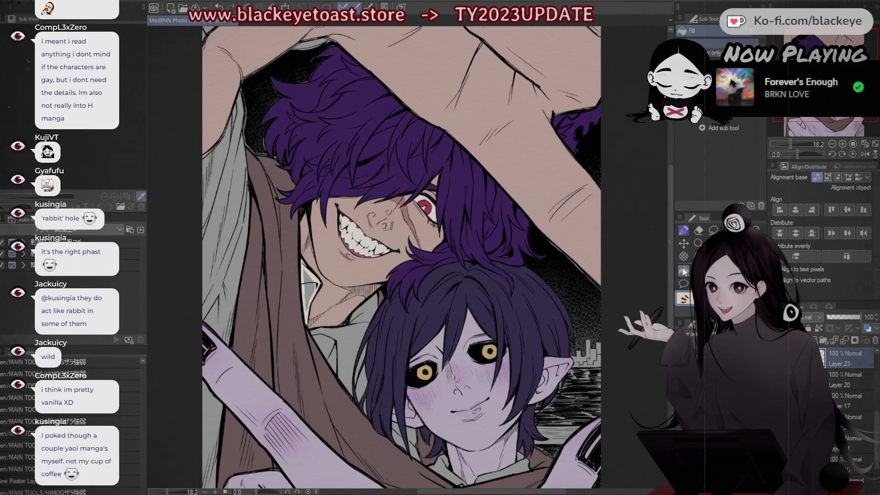
left_click(683, 230)
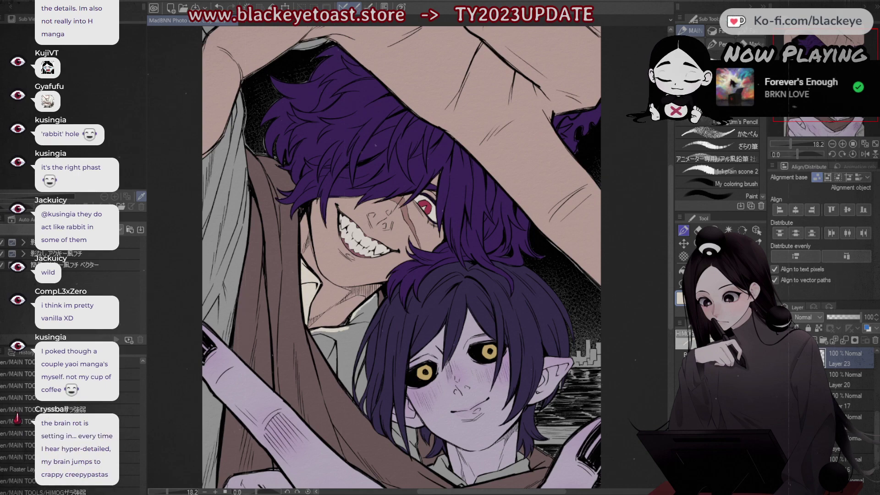
left_click(375, 316)
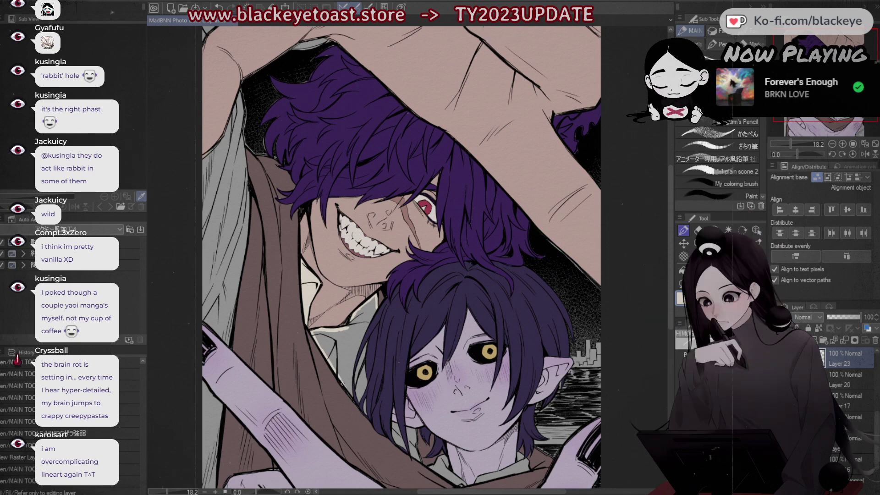
left_click_drag(352, 398, 354, 400)
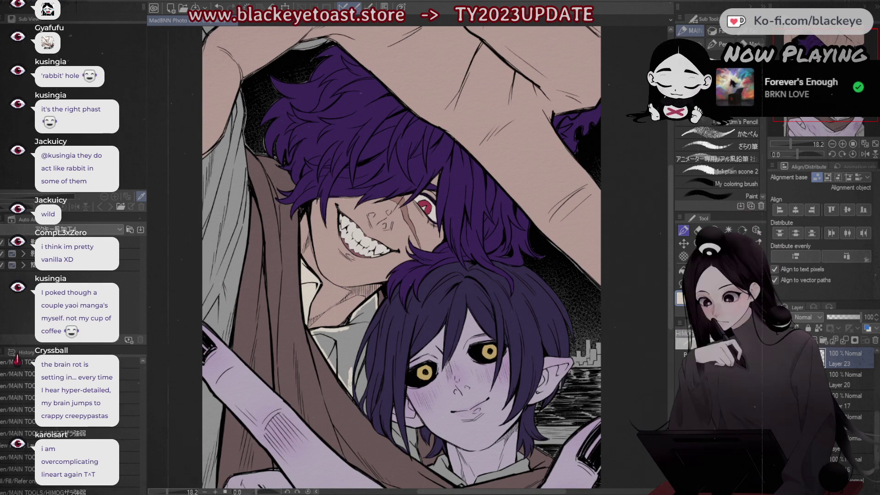
left_click_drag(351, 373, 362, 335)
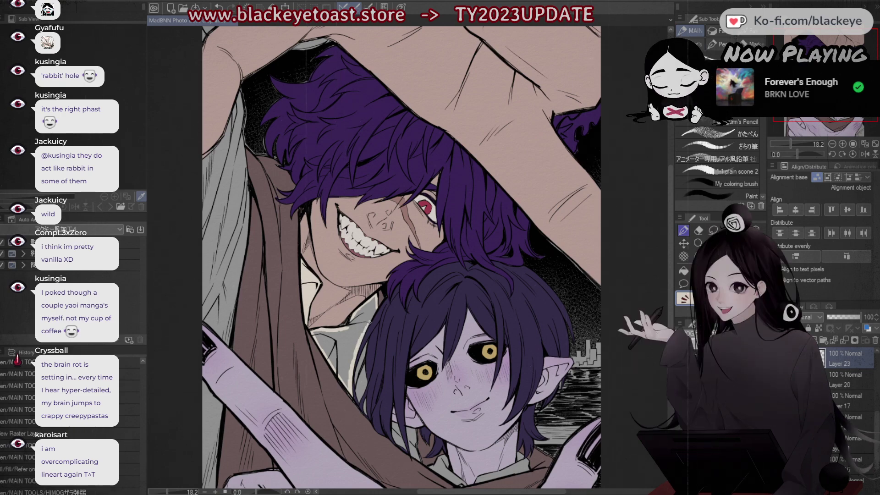
left_click_drag(352, 385, 357, 400)
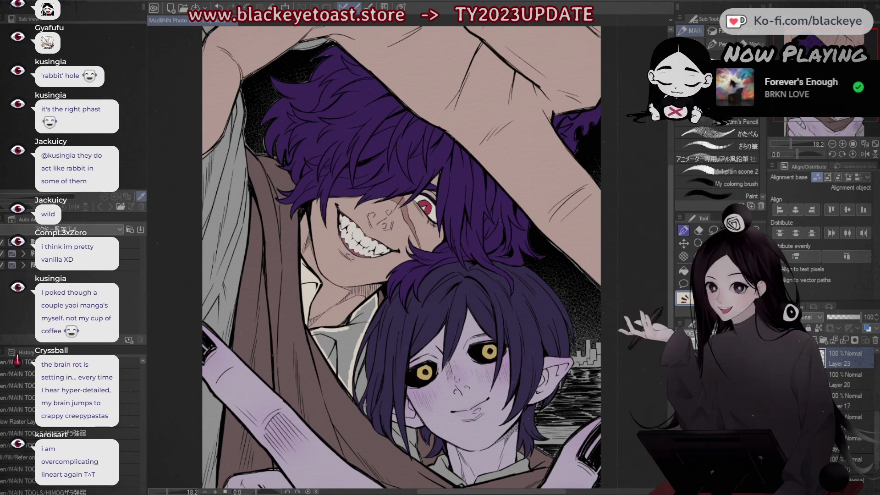
left_click(363, 348)
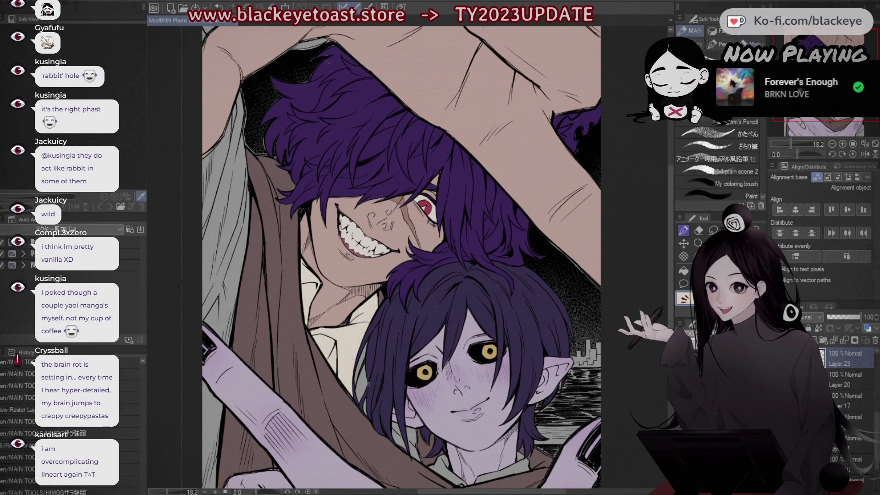
left_click_drag(357, 372, 366, 341)
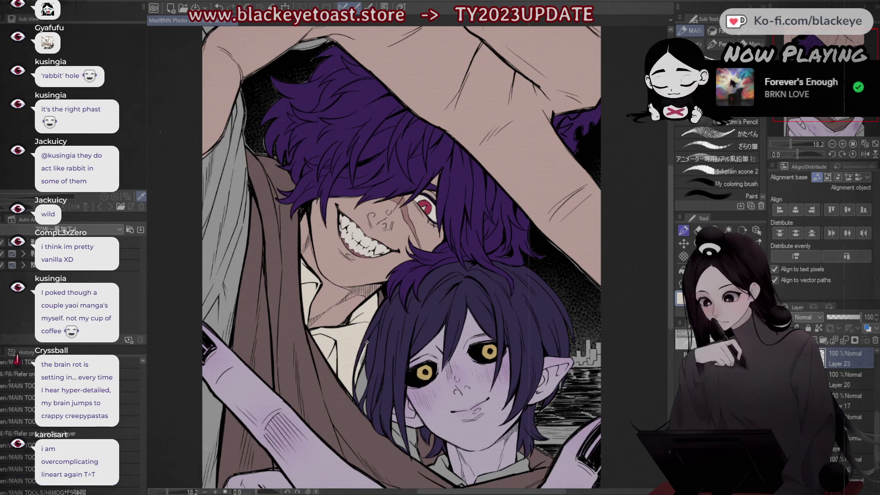
left_click_drag(367, 342, 361, 361)
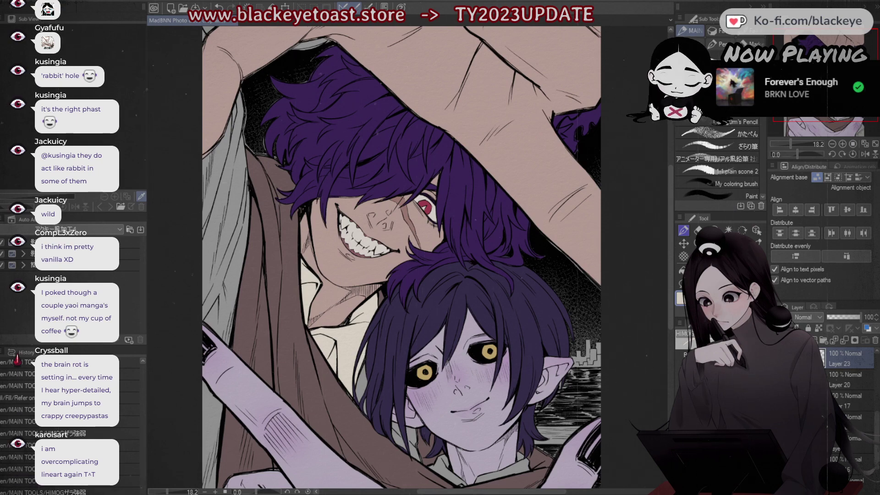
Step: Refill the grinning man's shirt and collar with a pale yellow cream and fit the whole illustration in view
left_click_drag(402, 257, 405, 211)
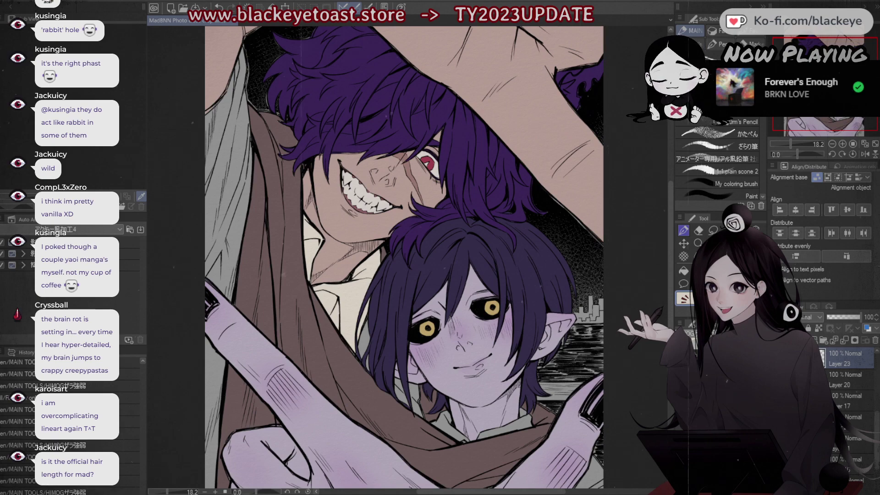
left_click_drag(405, 257, 358, 234)
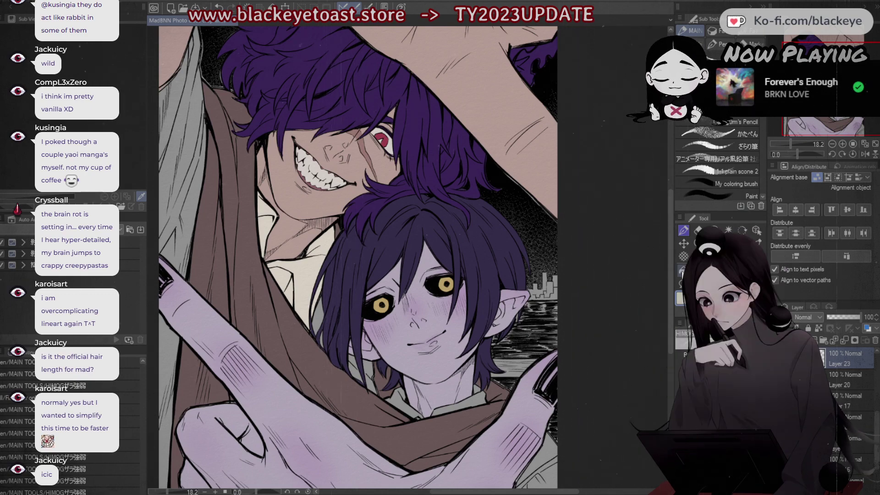
key("g")
left_click_drag(298, 284, 267, 216)
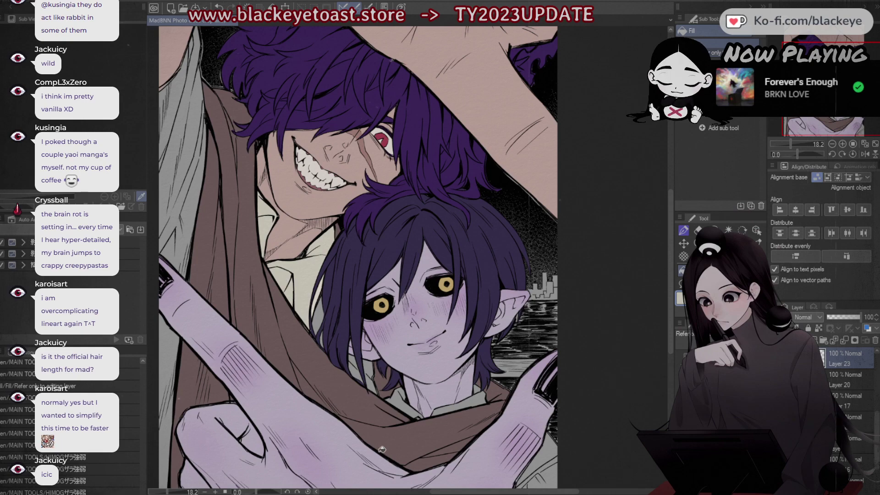
left_click(831, 144)
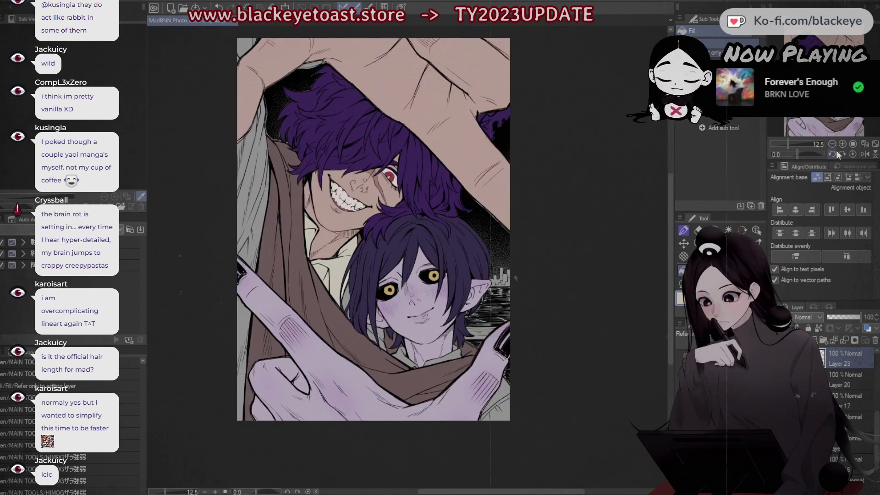
left_click(876, 145)
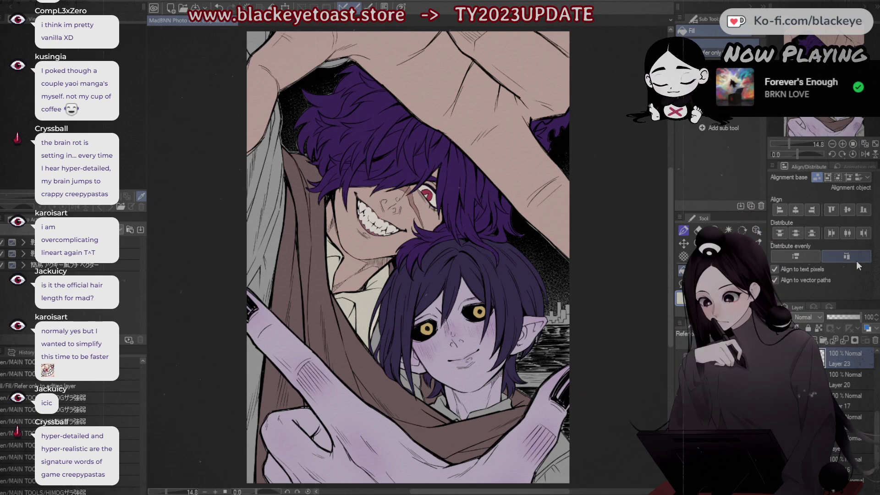
scroll(846, 390, "down", 3)
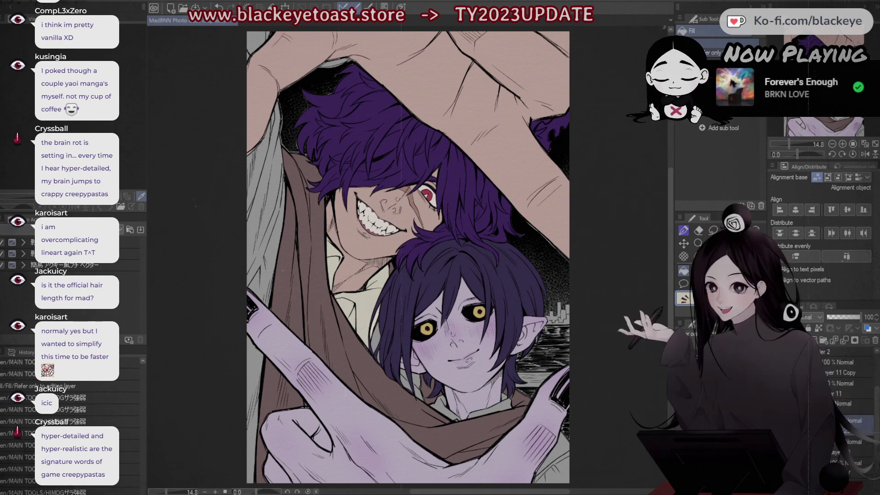
left_click(422, 183, "ctrl+shift")
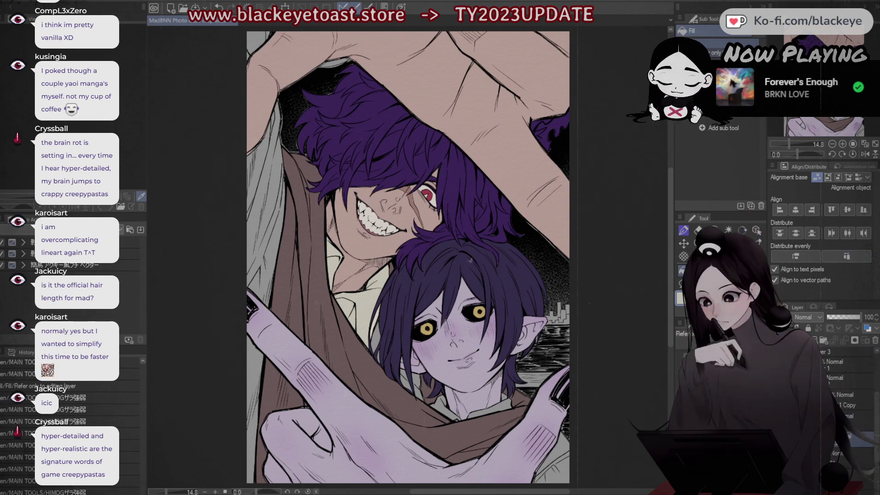
left_click(800, 406)
left_click(800, 405)
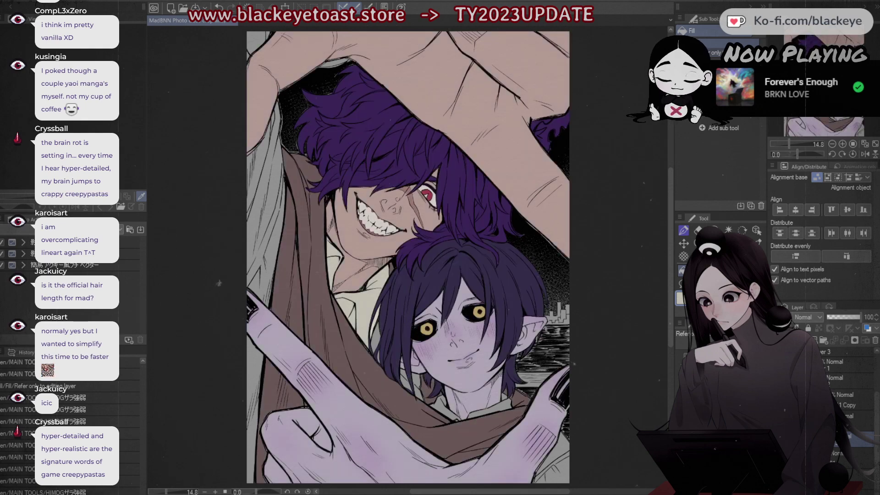
key("ctrl+z")
key("ctrl+y")
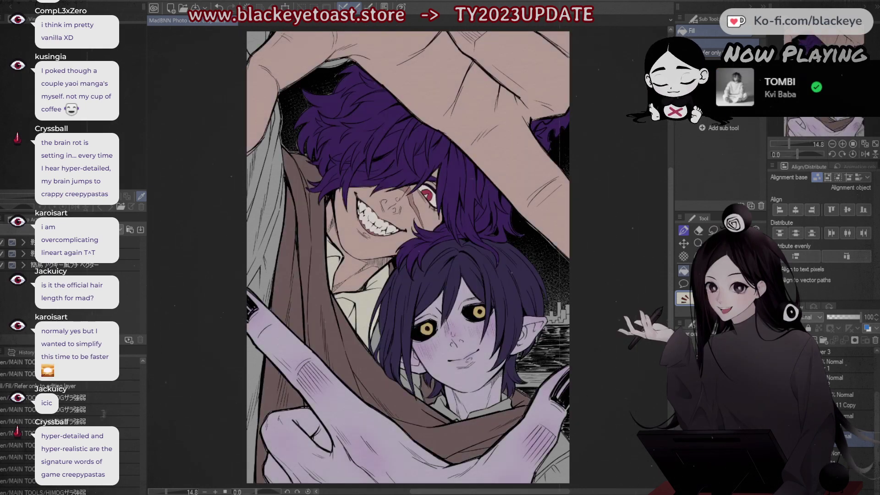
key("ctrl+z")
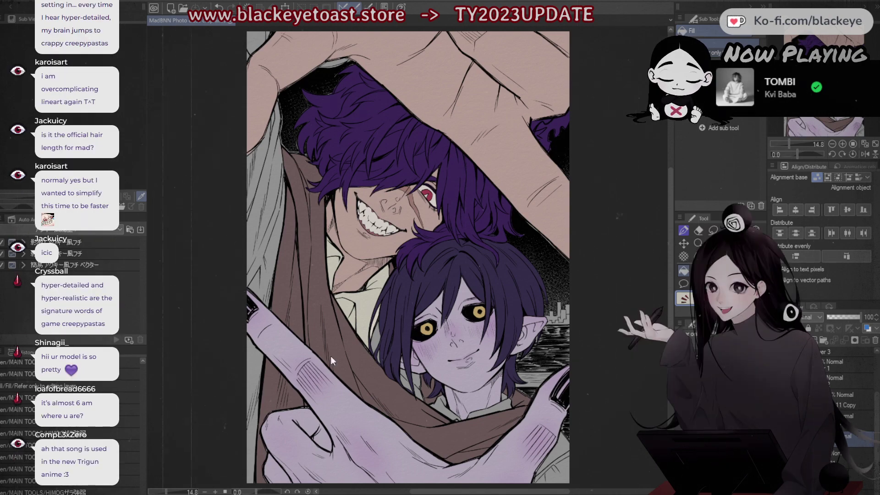
Step: Switch to the red sketch document of two figures and rotate its canvas 90 degrees clockwise to landscape
key("ctrl+Tab")
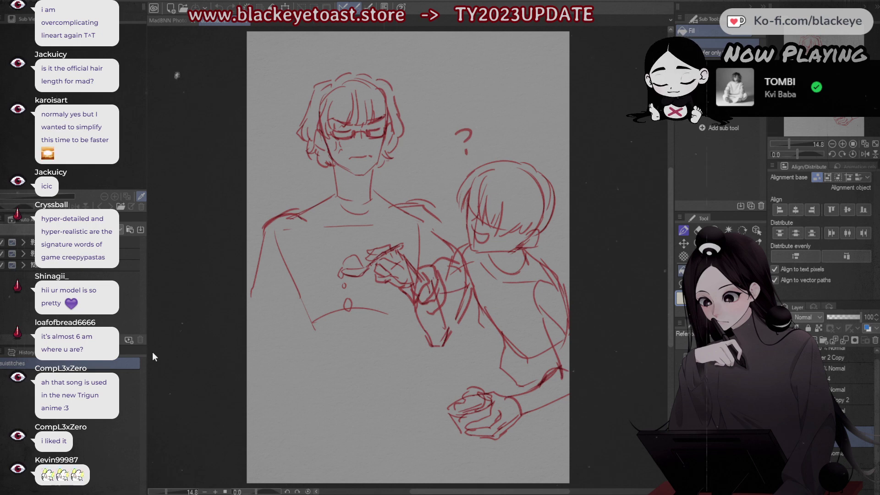
key("ctrl+]")
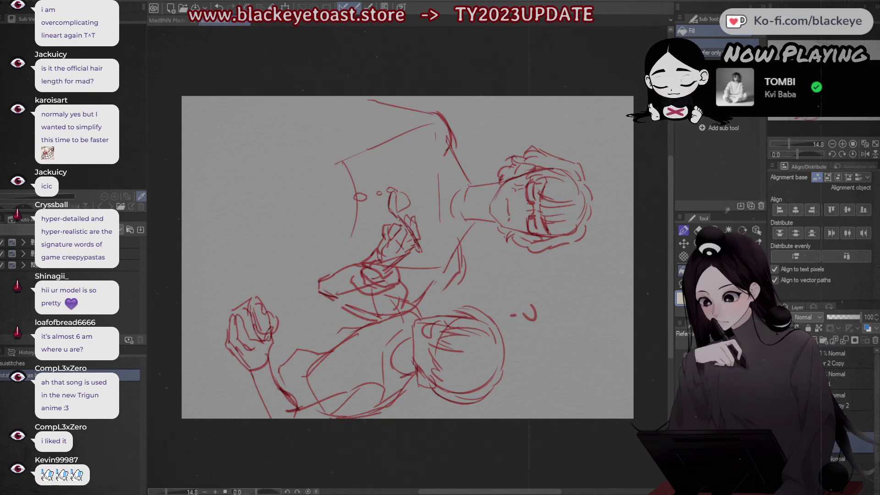
Step: Create a new layer folder and move all the sketch layers into it
left_click(844, 358)
left_click(824, 340)
left_click(844, 373)
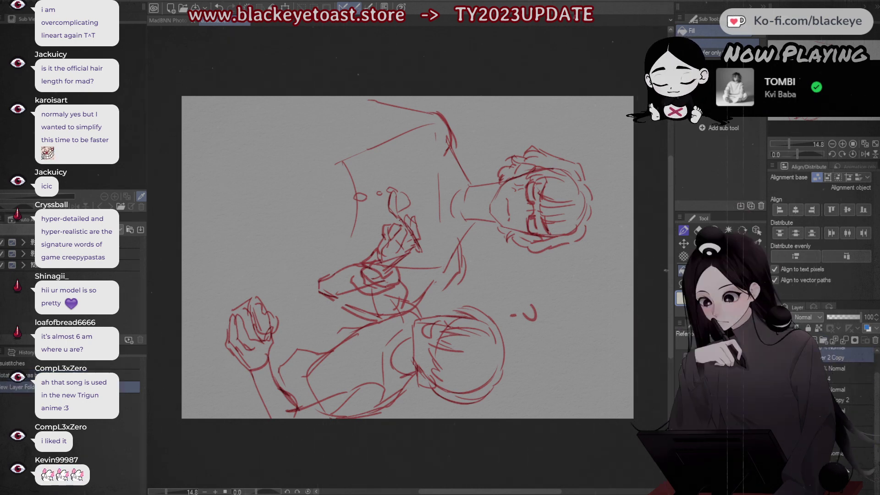
left_click(844, 454, "shift")
scroll(844, 390, "up", 1)
left_click_drag(824, 379, 826, 358)
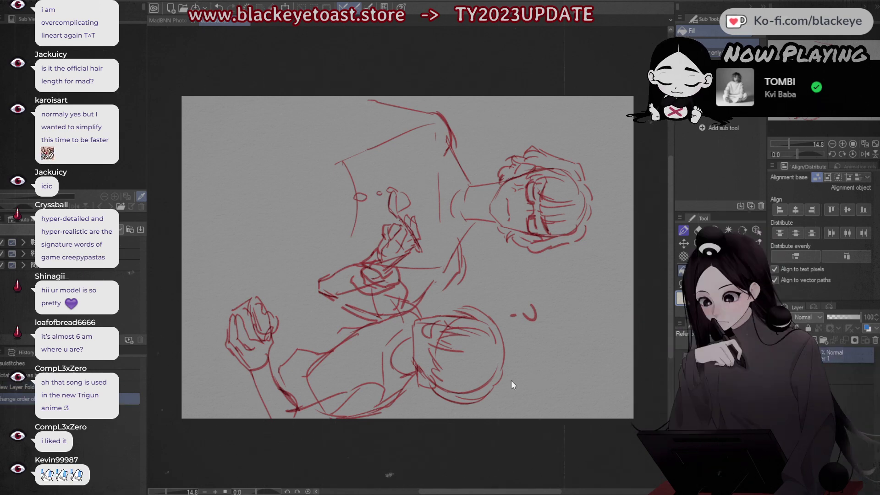
Step: Transform the sketch folder so both figures stand upright, scaled down and placed on the landscape canvas, and apply it
key("ctrl+t")
mouse_move(437, 193)
left_mouse_down()
mouse_move(459, 187)
mouse_move(457, 216)
left_mouse_up()
left_click_drag(423, 433, 420, 443)
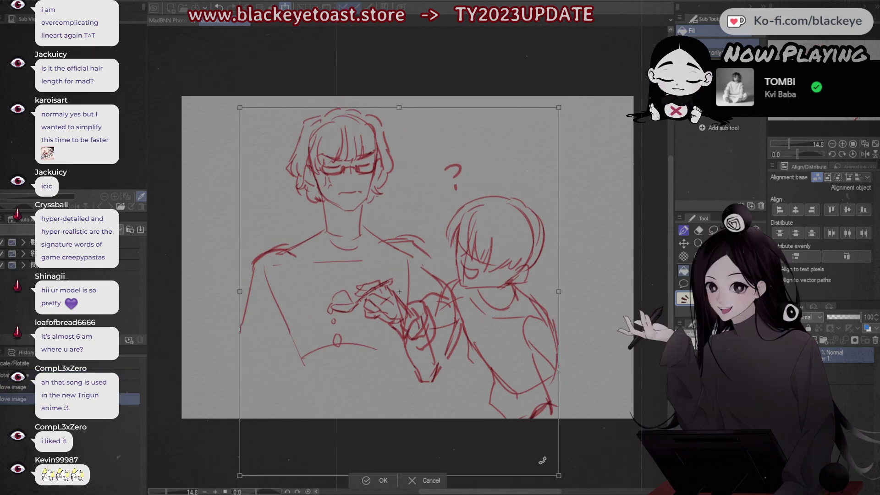
mouse_move(542, 461)
left_mouse_down()
mouse_move(553, 472)
mouse_move(547, 461)
left_mouse_up()
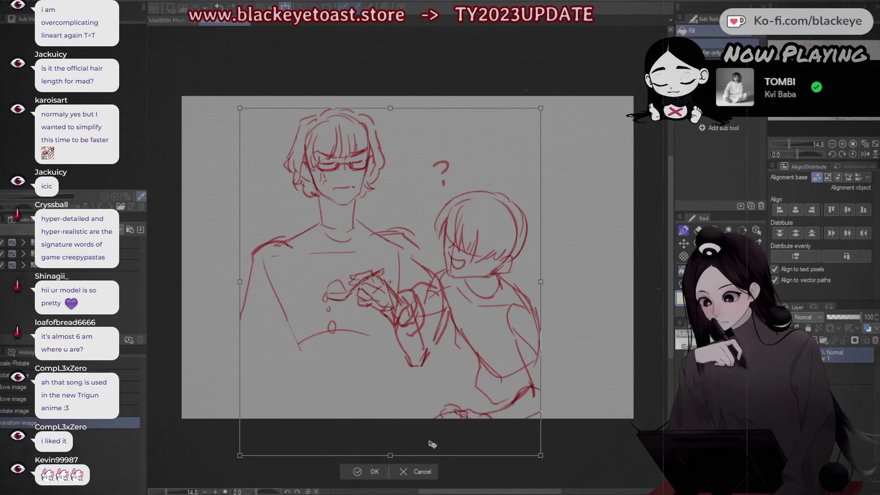
left_click_drag(374, 472, 374, 474)
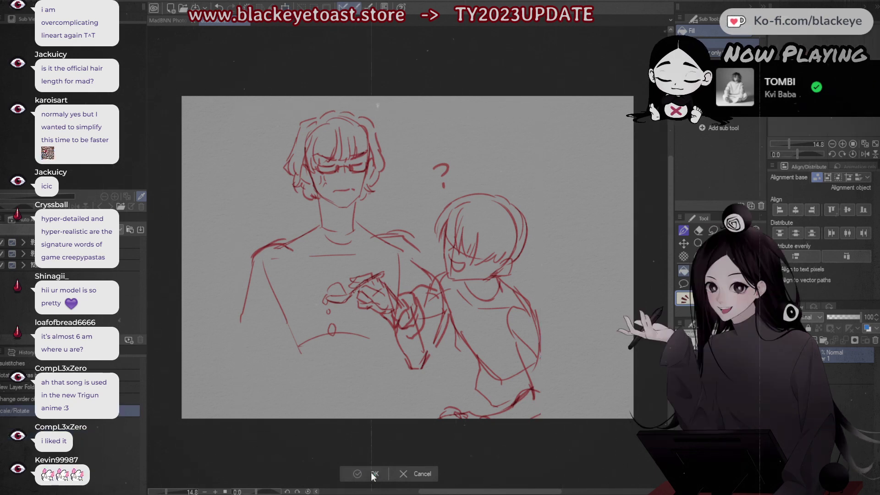
Step: Toggle the sketch folder's transform off and on to compare the composition before and after it
key("Return")
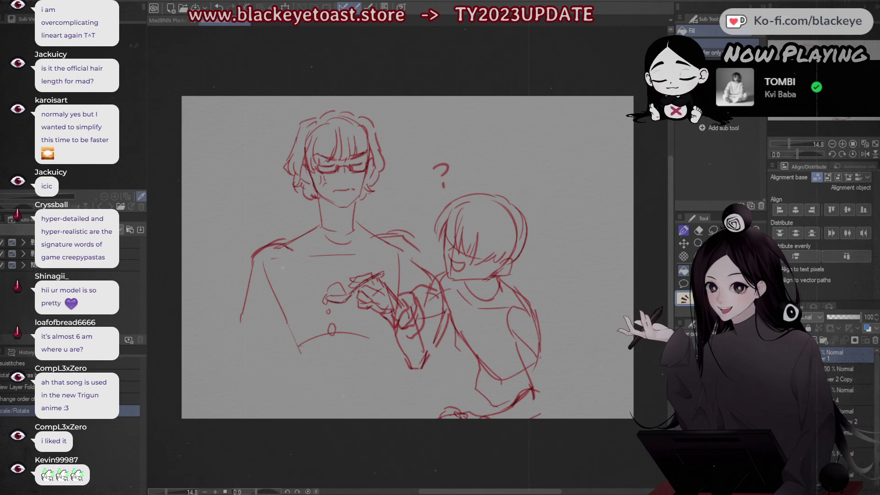
key("ctrl+z")
key("ctrl+y")
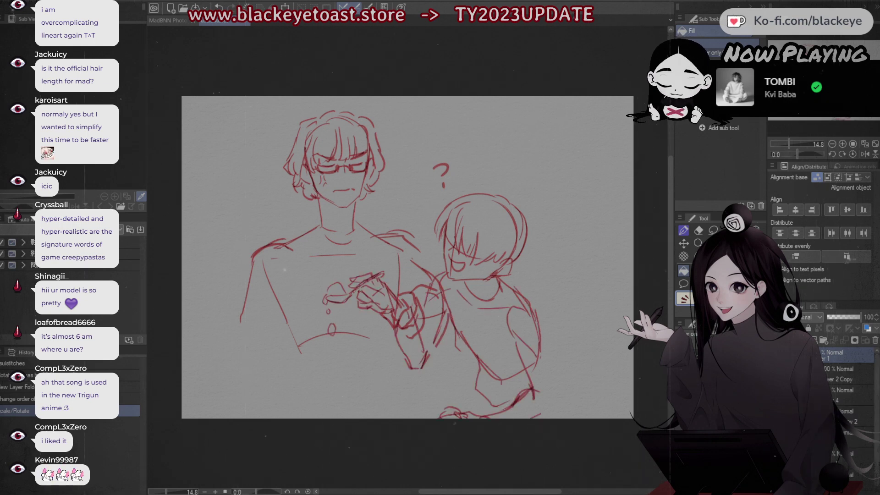
key("ctrl+z")
key("ctrl+y")
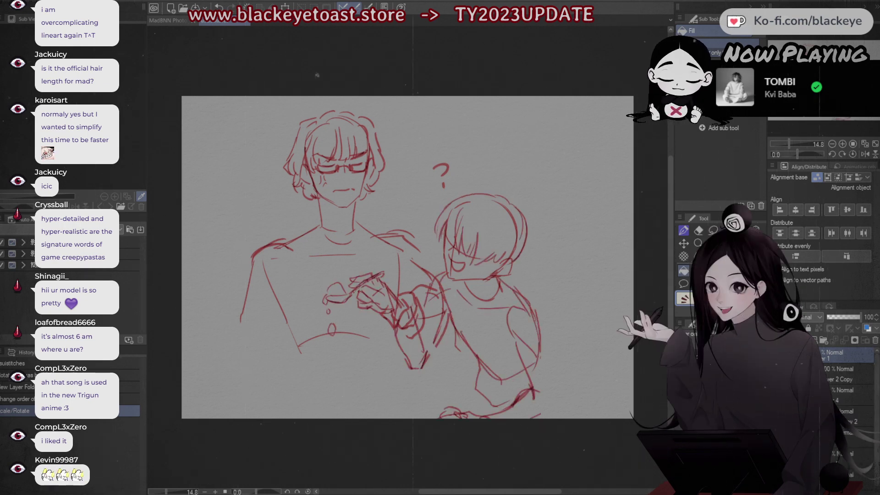
key("ctrl+z")
key("ctrl+y")
key("ctrl+y")
key("ctrl+y")
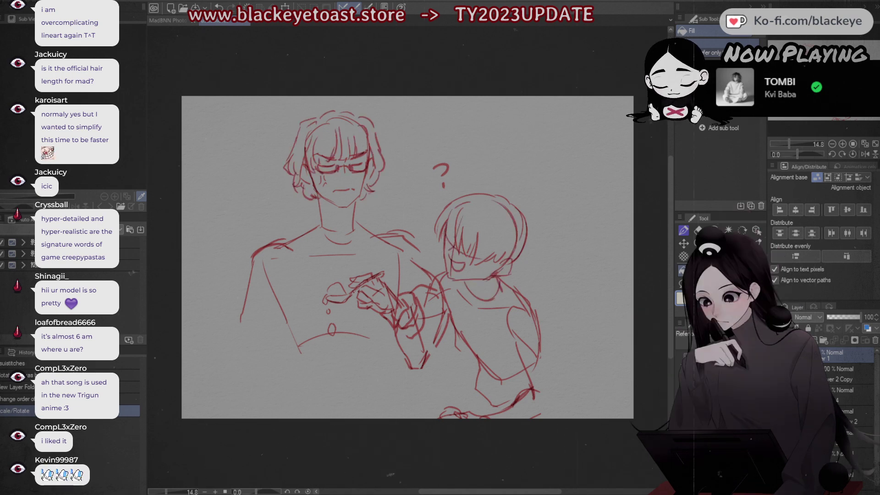
Step: Tilt the smiling figure's sketch layers slightly counterclockwise, shift them away from the man with glasses, enlarge them a little and apply the transform
key("ctrl+t")
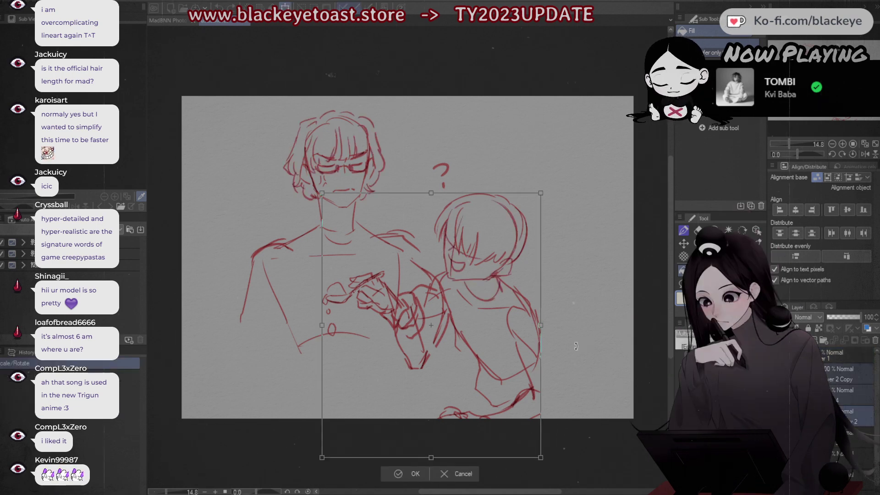
left_click_drag(535, 354, 557, 354)
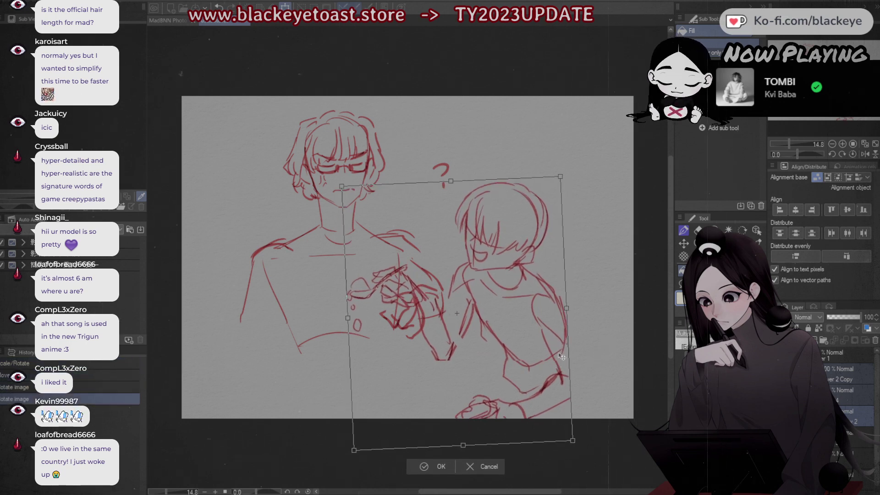
left_click_drag(567, 176, 570, 172)
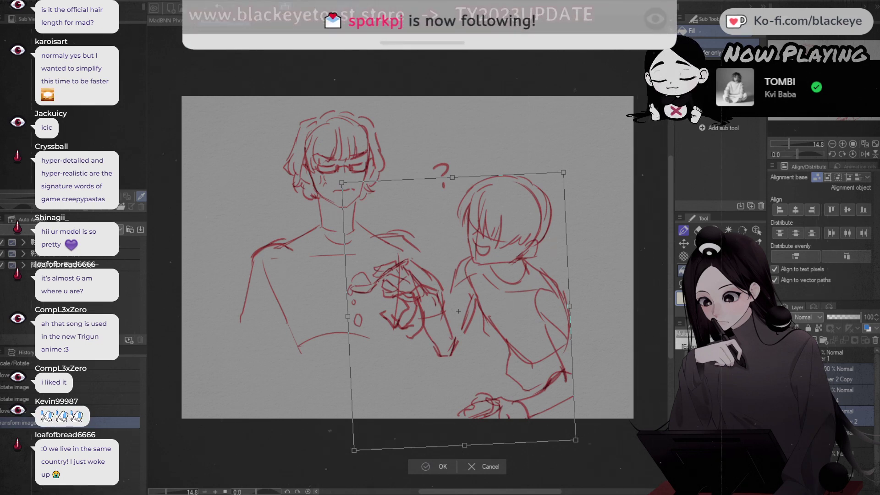
key("Return")
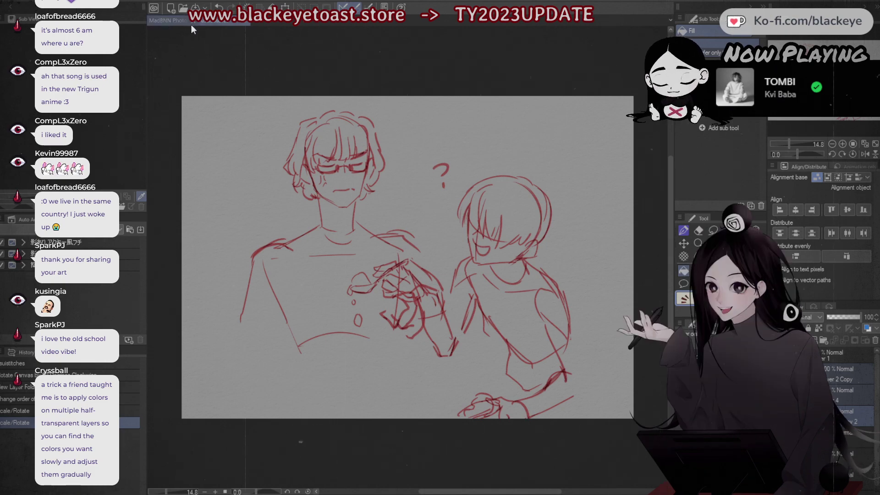
Step: Look over the coloured two-character illustration and return to the red sketch document
left_click(166, 21)
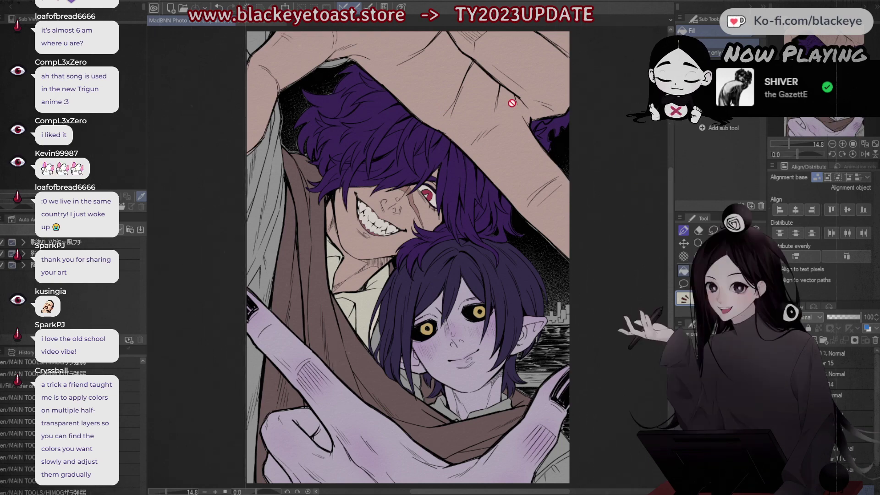
left_click(257, 23)
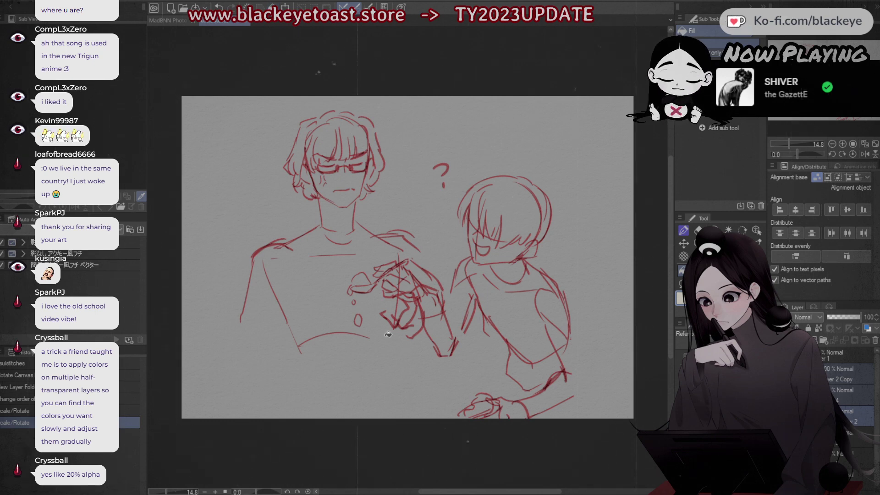
Step: Lasso the leftover hand lines under the spoon-holding hand on their own layer, delete them and deselect
left_click(852, 459)
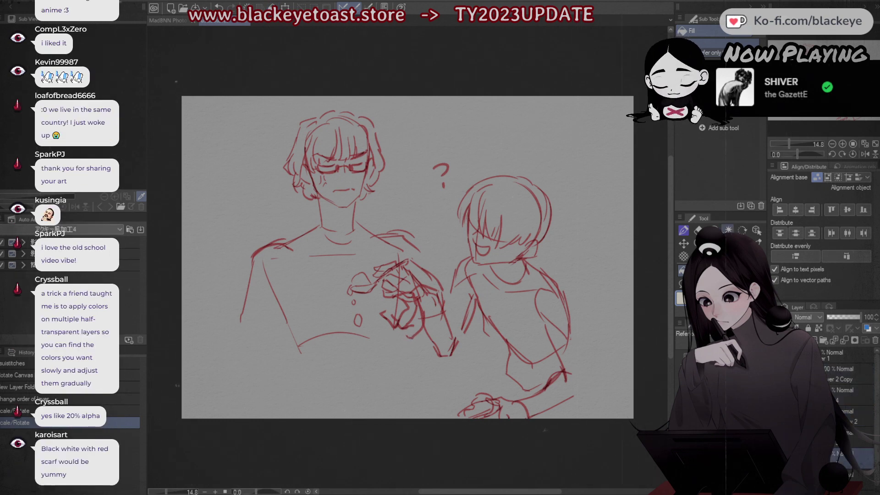
key("w")
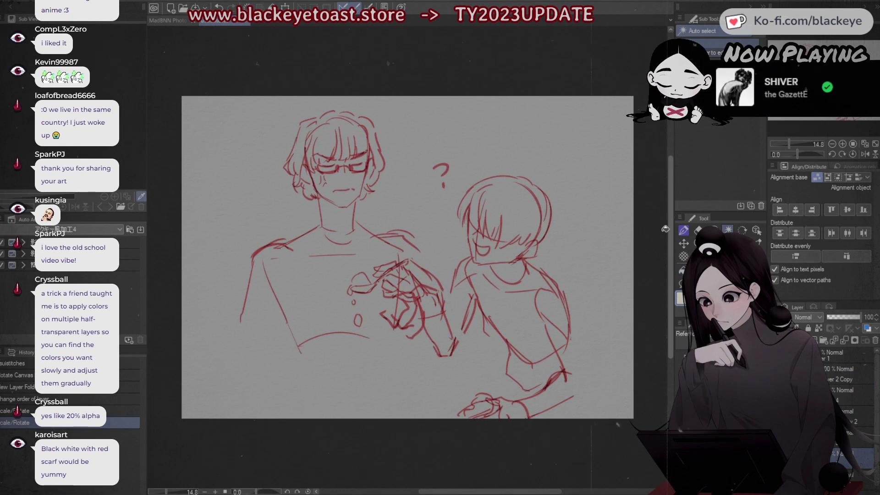
left_click(419, 251)
left_click(714, 231)
key("ctrl+d")
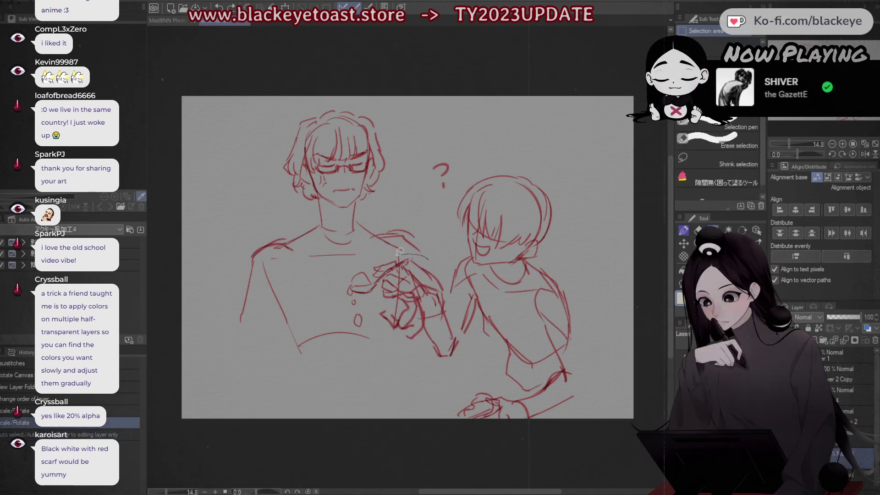
mouse_move(408, 255)
left_mouse_down()
mouse_move(476, 300)
mouse_move(467, 273)
left_mouse_up()
mouse_move(415, 325)
left_mouse_down()
mouse_move(440, 367)
mouse_move(441, 313)
mouse_move(422, 348)
mouse_move(426, 357)
left_mouse_up()
key("Delete")
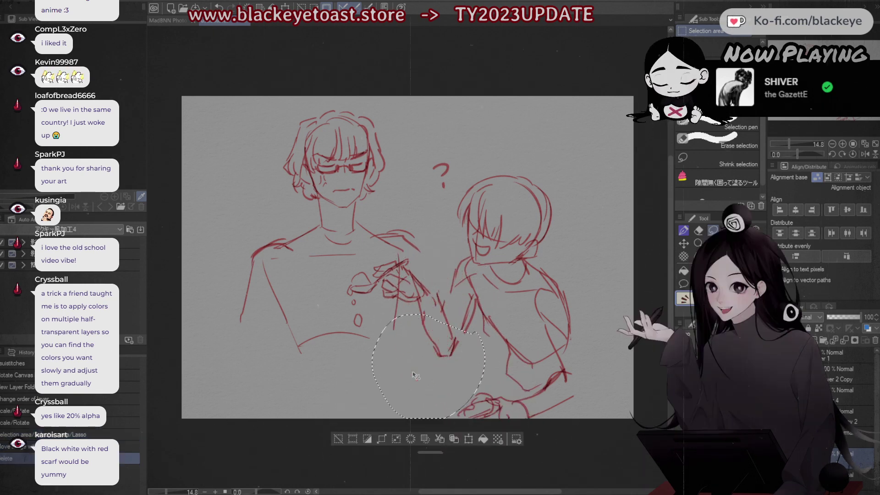
key("ctrl+d")
Step: Redraw the shoulders of the man with glasses and sketch his lowered arm and hand reaching the book's near page
key("p")
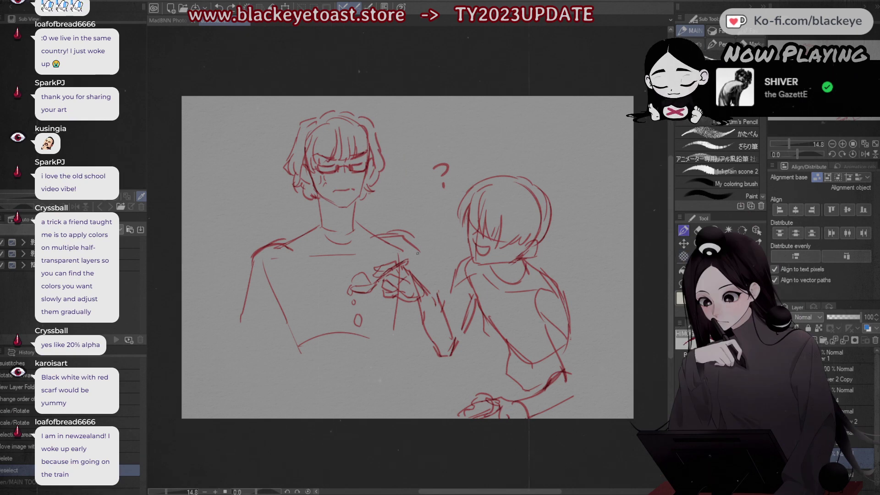
left_click_drag(381, 238, 416, 249)
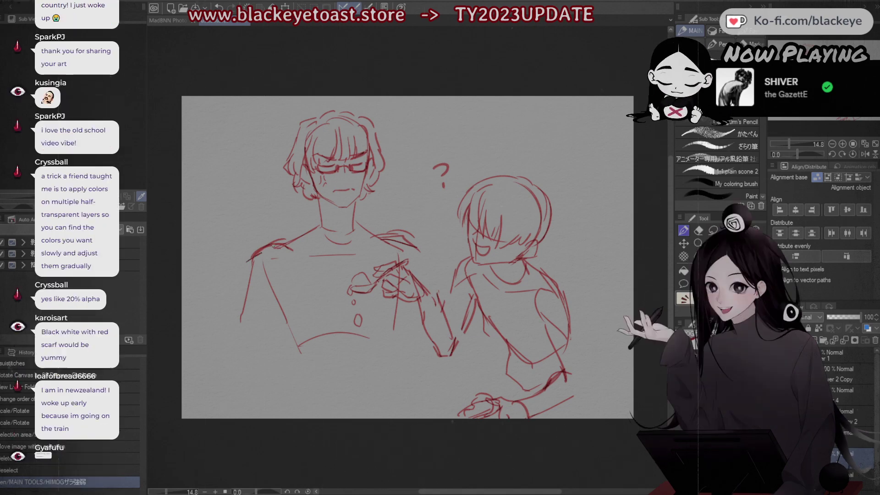
left_click_drag(251, 264, 247, 360)
key("ctrl+z")
key("ctrl+z")
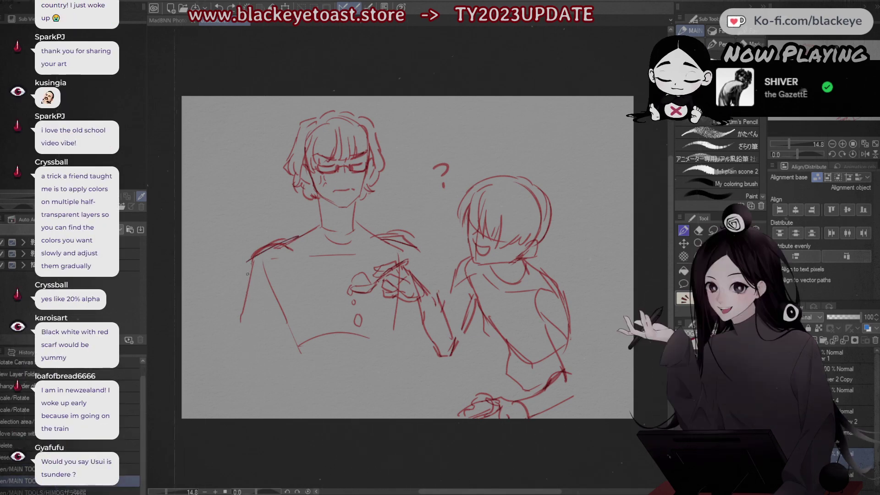
mouse_move(250, 265)
left_mouse_down()
mouse_move(233, 352)
mouse_move(287, 369)
mouse_move(280, 375)
mouse_move(303, 347)
mouse_move(296, 369)
mouse_move(343, 380)
left_mouse_up()
key("ctrl+z")
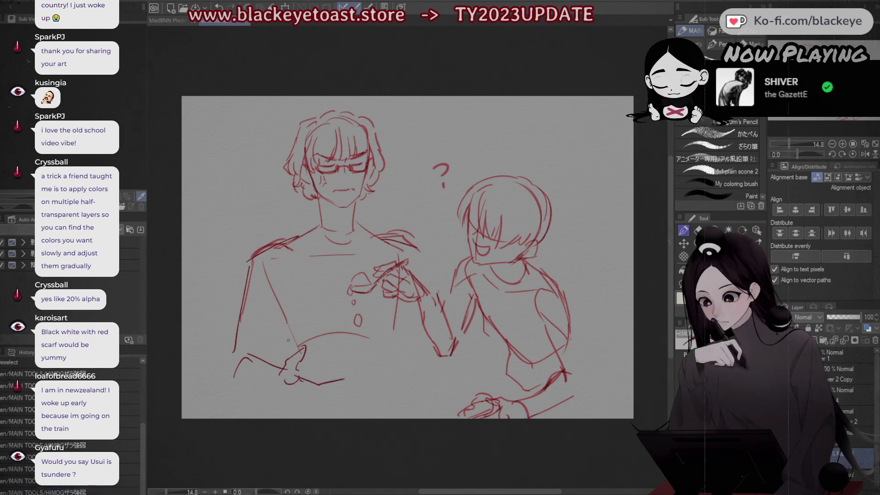
Step: Complete the open book in the man's lowered hand with its second page and edges, undoing stray strokes
mouse_move(300, 339)
left_mouse_down()
mouse_move(344, 367)
mouse_move(325, 379)
mouse_move(398, 377)
left_mouse_up()
key("ctrl+z")
key("ctrl+z")
key("ctrl+z")
left_click_drag(299, 363, 319, 355)
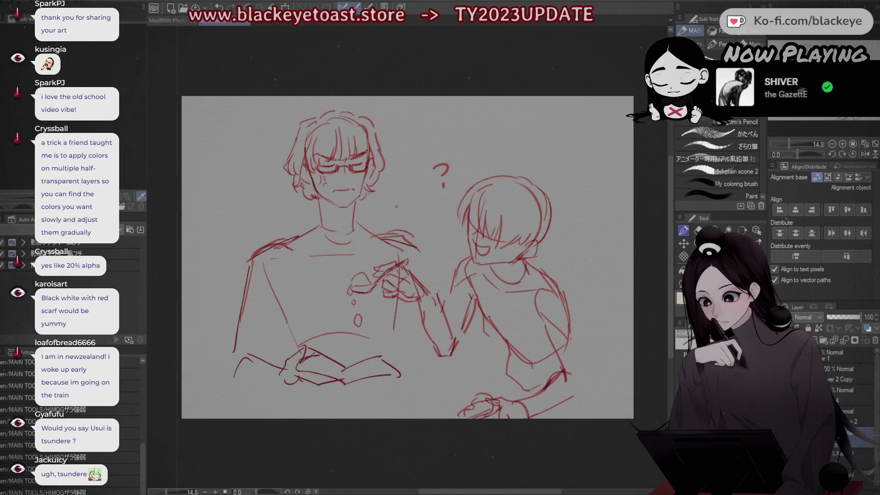
Step: Enlarge the head of the man with glasses slightly, nudge it upward and apply the transform
key("ctrl+t")
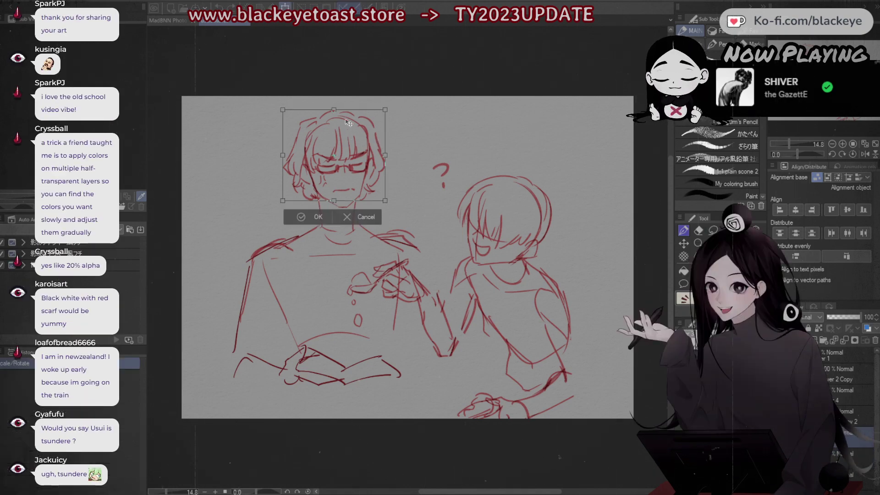
left_click_drag(283, 110, 282, 108)
left_click_drag(345, 157, 344, 155)
key("ctrl+z")
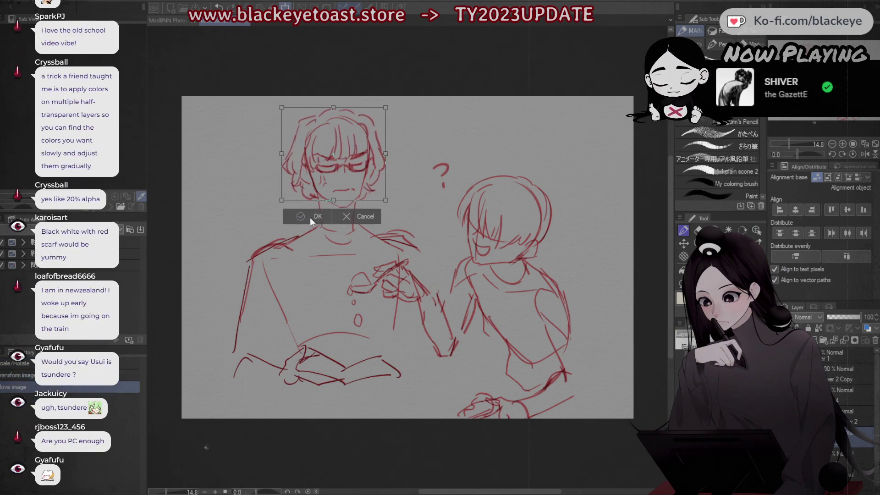
left_click(309, 214)
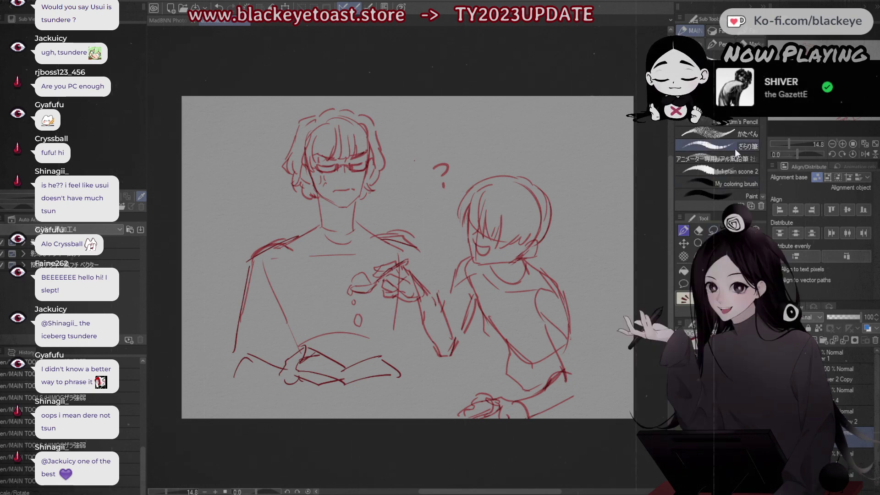
Step: Using the アニメーター専用リアル黒鉛筆 pencil, sketch the man's forearm outline and inner sleeve line, and reinforce his shoulder line
left_click(725, 159)
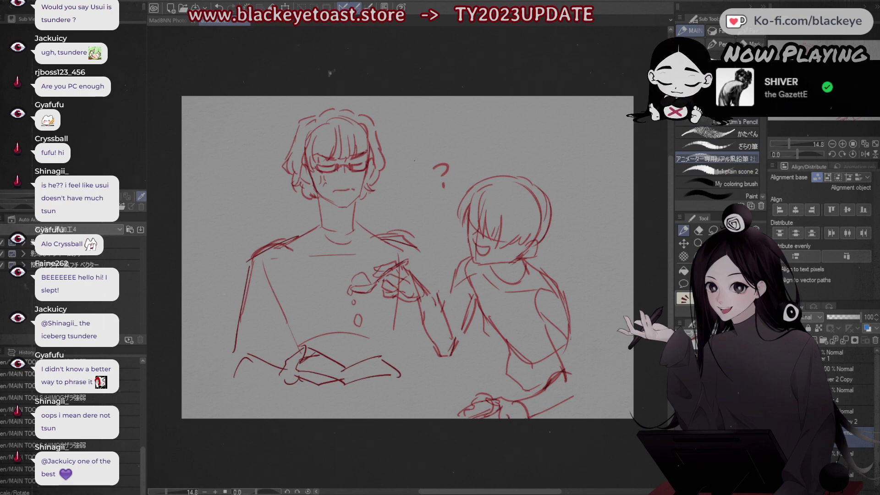
left_click_drag(234, 345, 231, 386)
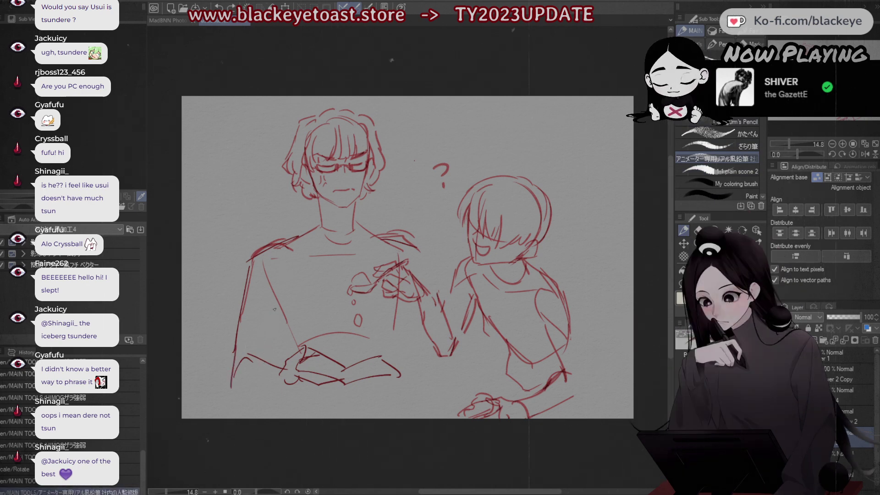
left_click_drag(231, 388, 293, 393)
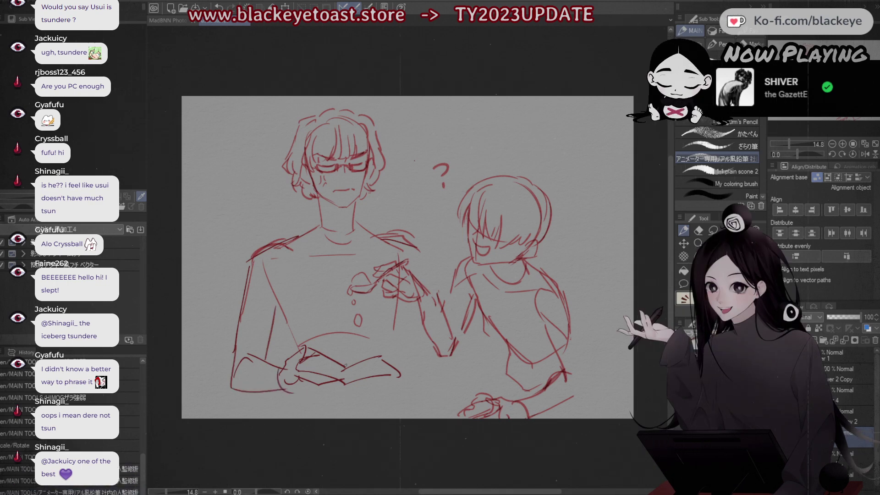
mouse_move(298, 237)
left_mouse_down()
mouse_move(257, 257)
mouse_move(306, 234)
left_mouse_up()
key("ctrl+z")
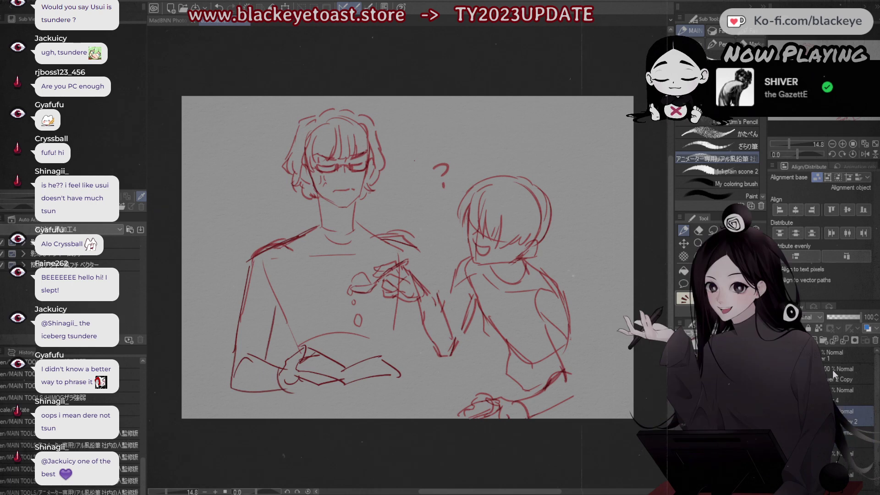
Step: Move the smiling figure's layers, including the spoon arm, slightly farther from the man with glasses and apply the transform
left_click(833, 375, "shift")
key("ctrl+t")
mouse_move(520, 366)
left_mouse_down()
mouse_move(552, 366)
mouse_move(524, 368)
left_mouse_up()
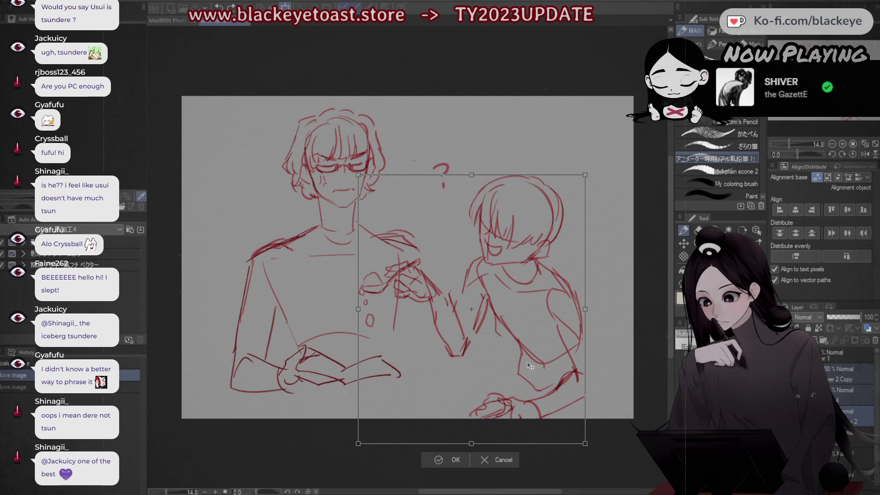
left_click(456, 459)
Step: On the Layer 2 Copy layer, lasso the spoon-holding hand, rotate it slightly clockwise, reposition it on the wrist and apply the transform
left_click(849, 417)
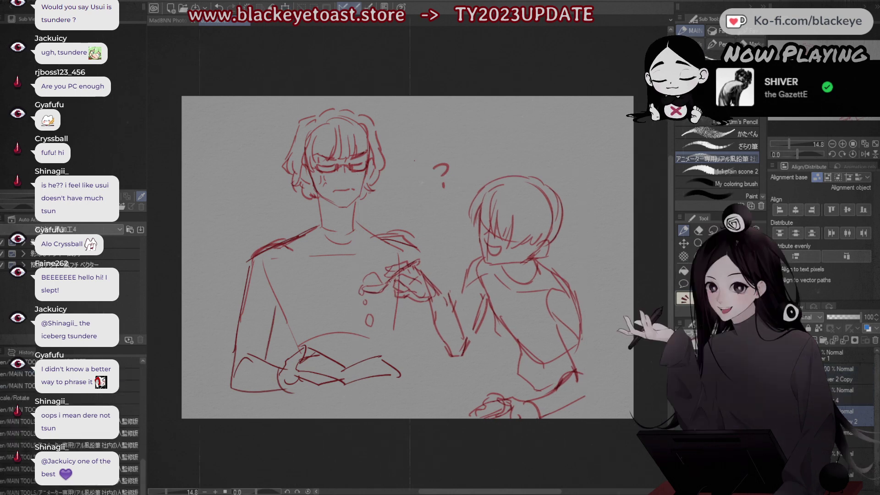
left_click(849, 436)
left_click(778, 436)
left_click(778, 435)
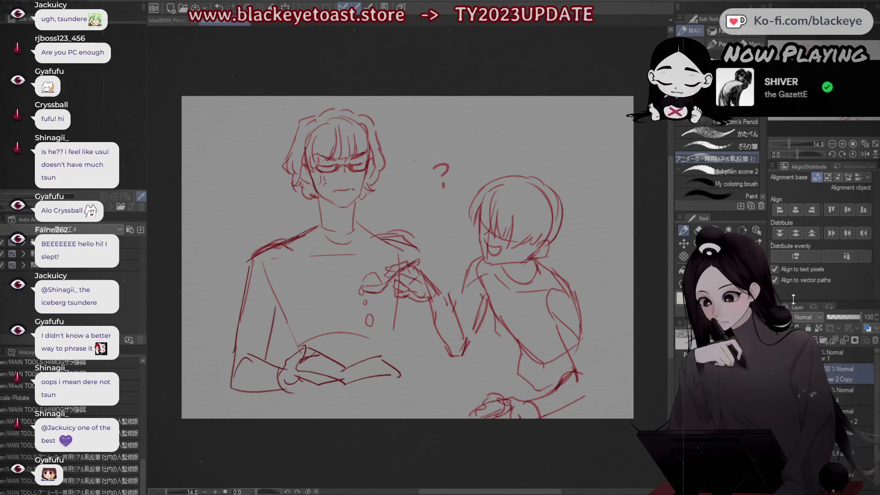
key("m")
mouse_move(455, 282)
left_mouse_down()
mouse_move(376, 256)
mouse_move(384, 346)
mouse_move(452, 375)
mouse_move(441, 364)
mouse_move(439, 292)
left_mouse_up()
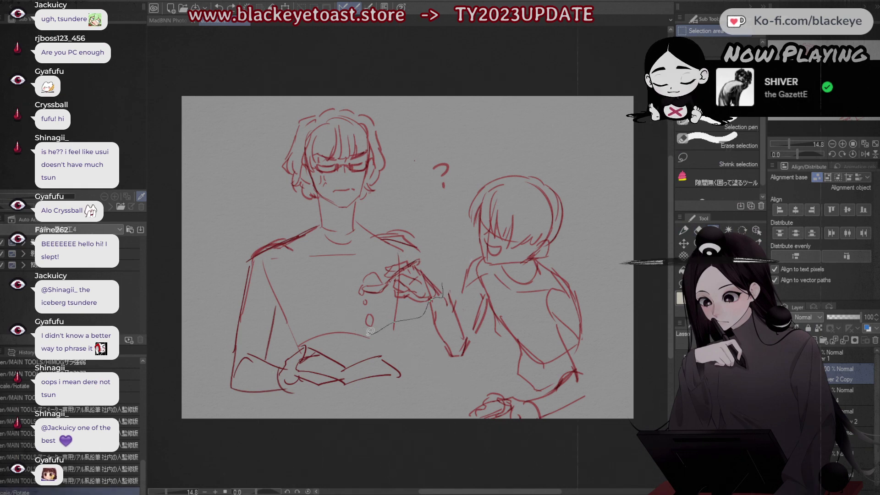
key("ctrl+t")
left_click_drag(497, 286, 495, 303)
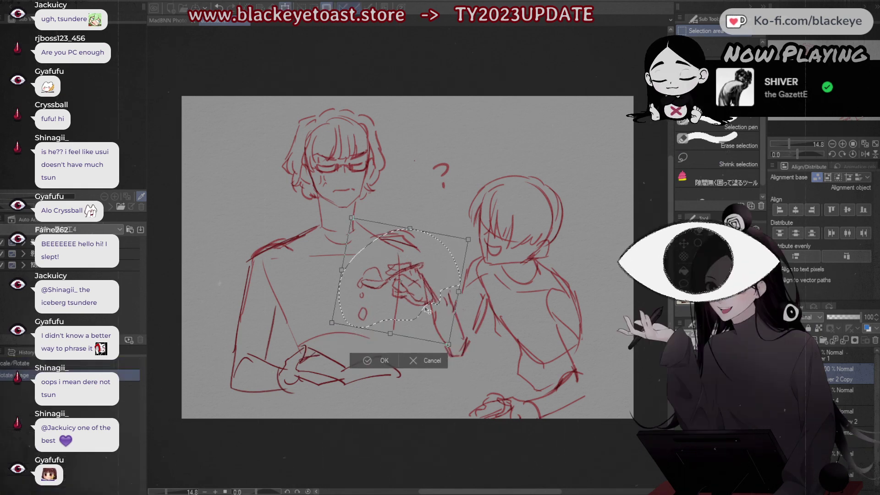
left_click_drag(429, 309, 448, 295)
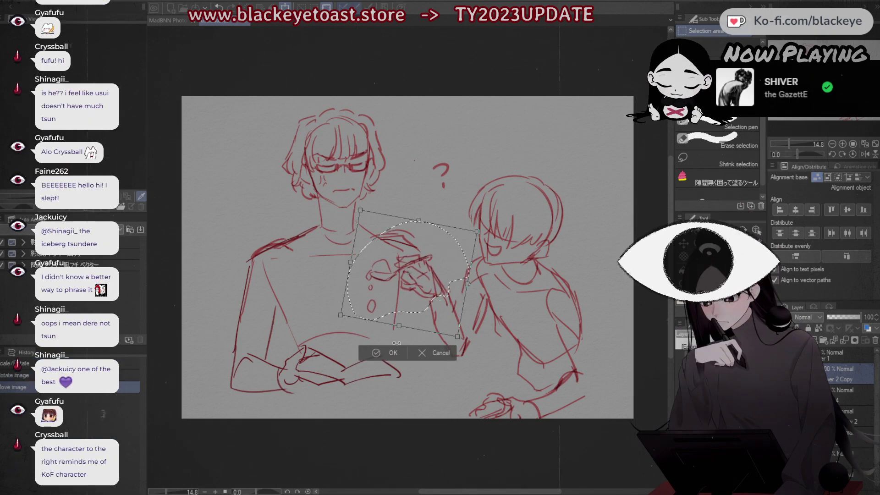
left_click(394, 352)
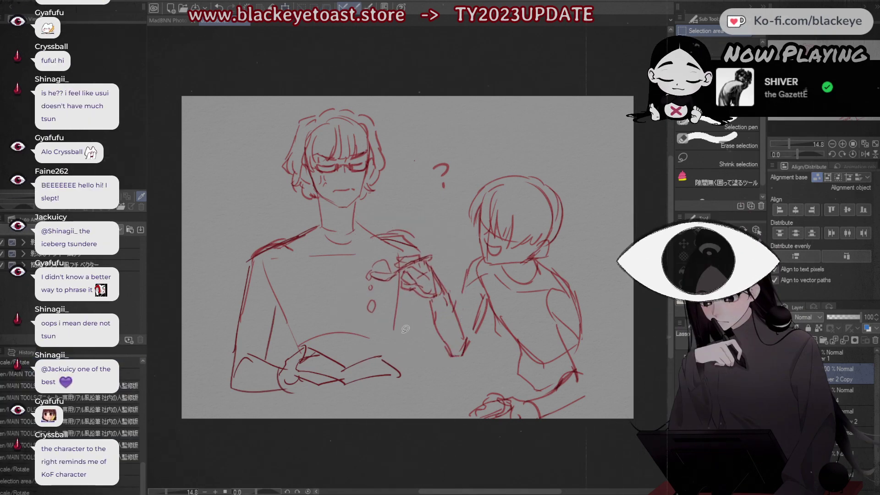
Step: Lasso the spoon-holding arm, adjust its angle, move it up toward the man's mouth, apply the transform and deselect
mouse_move(438, 234)
left_mouse_down()
mouse_move(351, 284)
mouse_move(483, 344)
mouse_move(440, 234)
left_mouse_up()
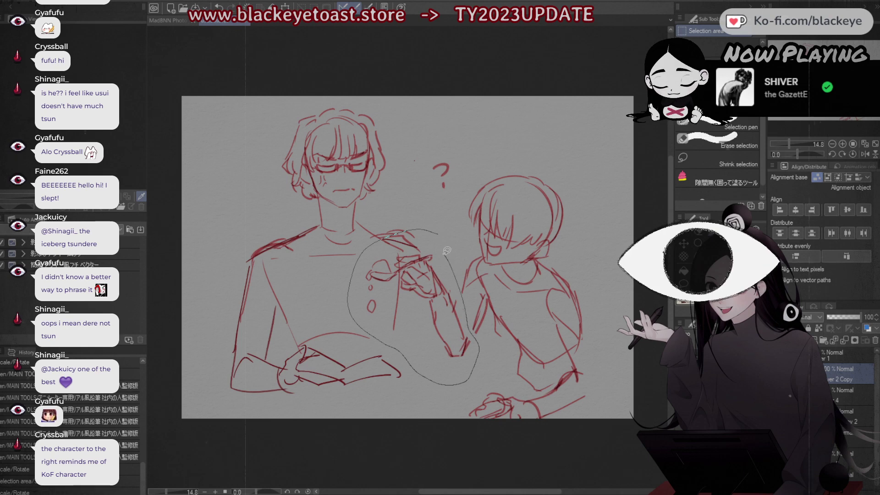
key("ctrl+t")
left_click_drag(518, 300, 517, 294)
left_click_drag(446, 337, 422, 345)
left_click_drag(474, 321, 474, 316)
mouse_move(412, 343)
left_mouse_down()
mouse_move(430, 340)
mouse_move(469, 360)
mouse_move(422, 312)
left_mouse_up()
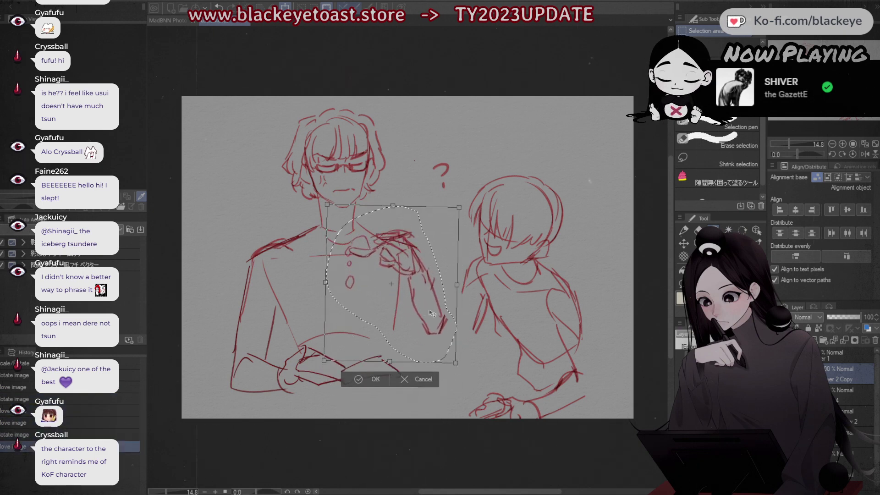
left_click_drag(468, 346, 470, 343)
left_click_drag(428, 317, 429, 302)
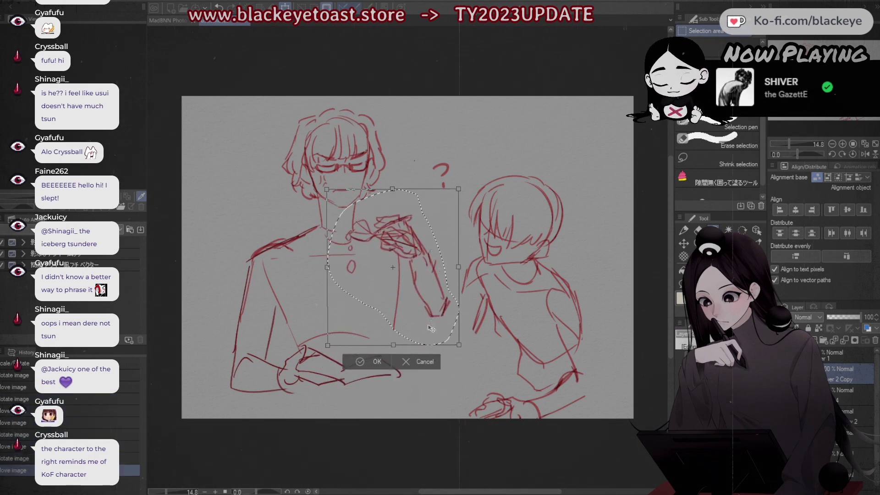
left_click(378, 361)
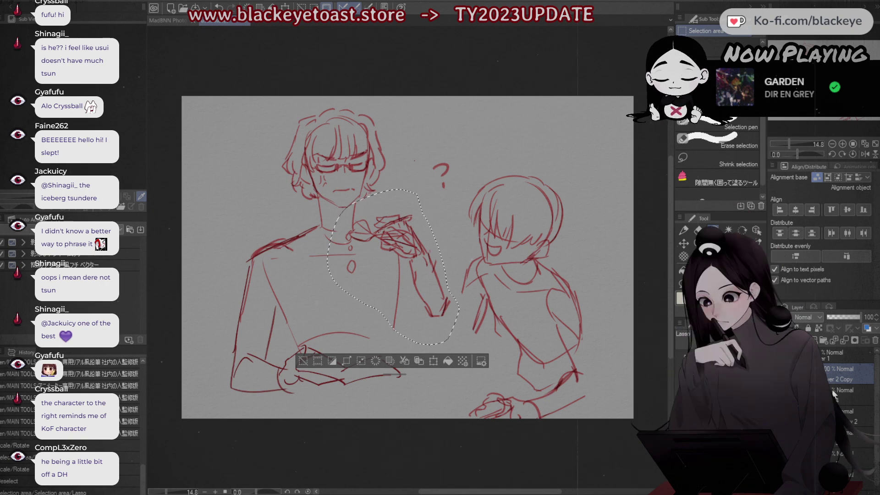
key("ctrl+d")
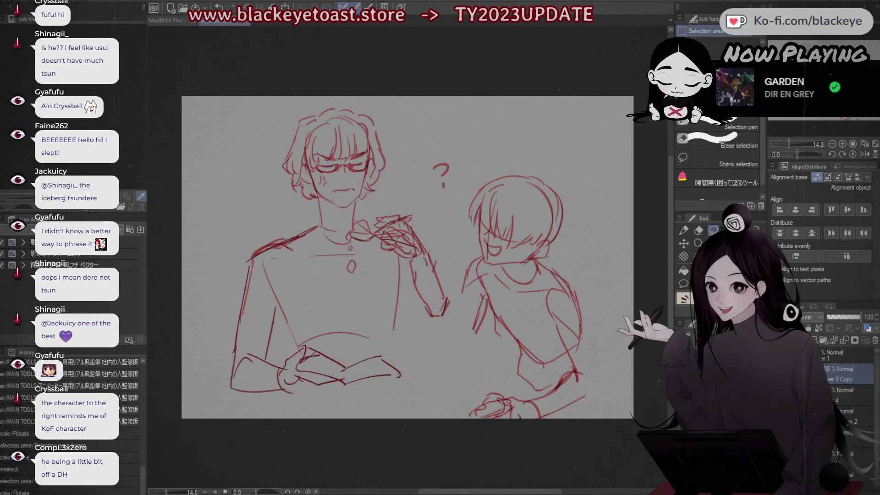
key("ctrl+t")
key("ctrl+z")
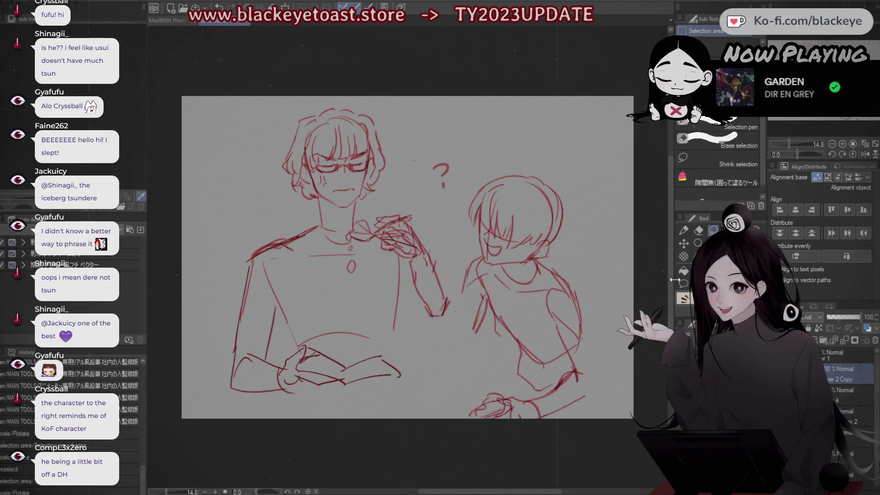
Step: Using the アニメーター専用リアル黒鉛筆 pencil, sketch the upper and lower upper-arm lines joining the spoon arm's elbow to the smiling figure's shoulder
key("p")
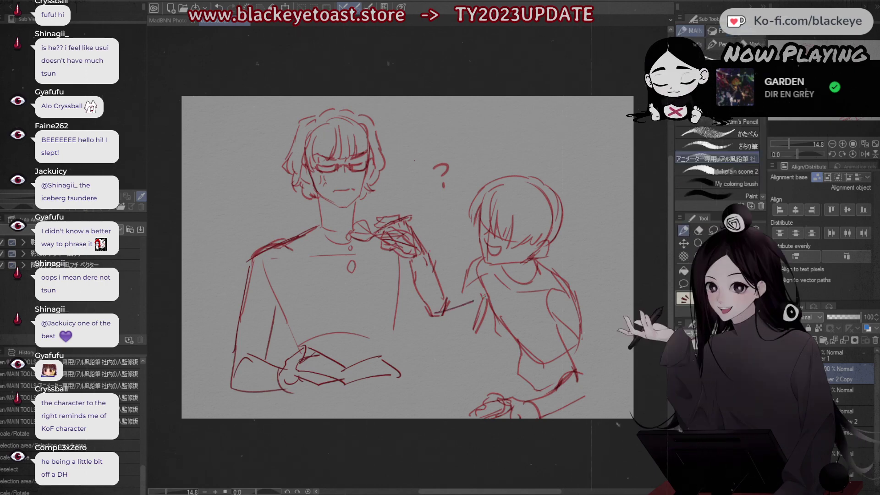
left_click_drag(483, 297, 485, 296)
key("ctrl+z")
mouse_move(436, 281)
left_mouse_down()
mouse_move(478, 262)
mouse_move(484, 254)
left_mouse_up()
key("ctrl+z")
key("ctrl+z")
left_click_drag(434, 316, 486, 287)
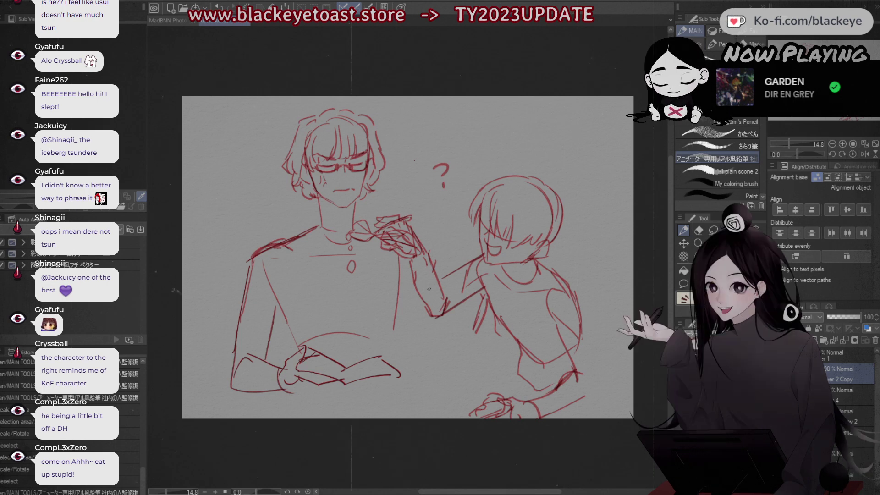
left_click_drag(438, 282, 467, 268)
key("ctrl+z")
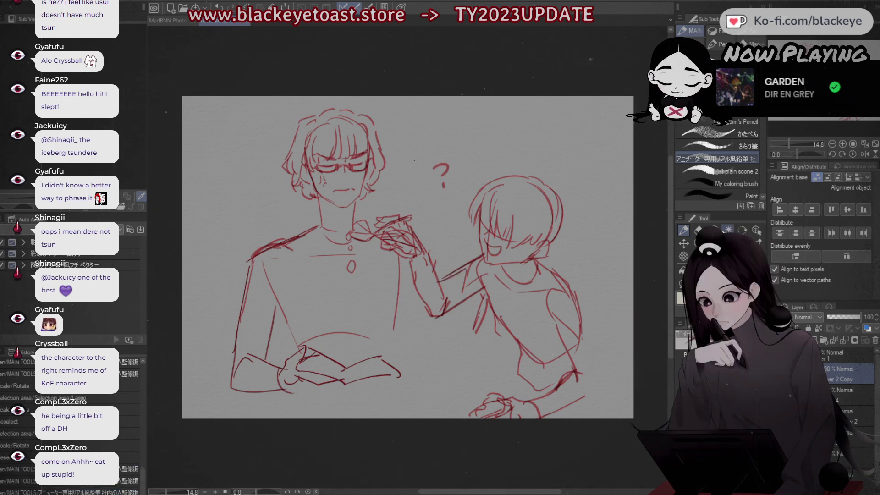
Step: Lasso the smiling figure's resting forearm and hand, move them slightly up and away from the man, and deselect
key("m")
mouse_move(566, 380)
left_mouse_down()
mouse_move(555, 398)
mouse_move(495, 377)
mouse_move(497, 458)
mouse_move(580, 415)
mouse_move(528, 416)
mouse_move(546, 410)
left_mouse_up()
left_click(606, 388)
mouse_move(580, 366)
left_mouse_down()
mouse_move(548, 387)
mouse_move(479, 397)
mouse_move(572, 394)
left_mouse_up()
key("ctrl+d")
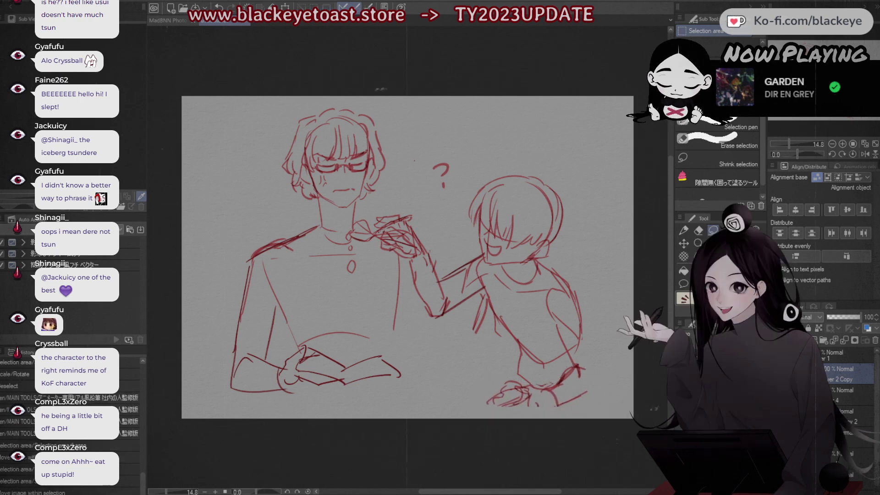
Step: Sketch the outer line of the smiling figure's resting arm down to the elbow and rework the wrist and fingers with the pencil
left_click(683, 231)
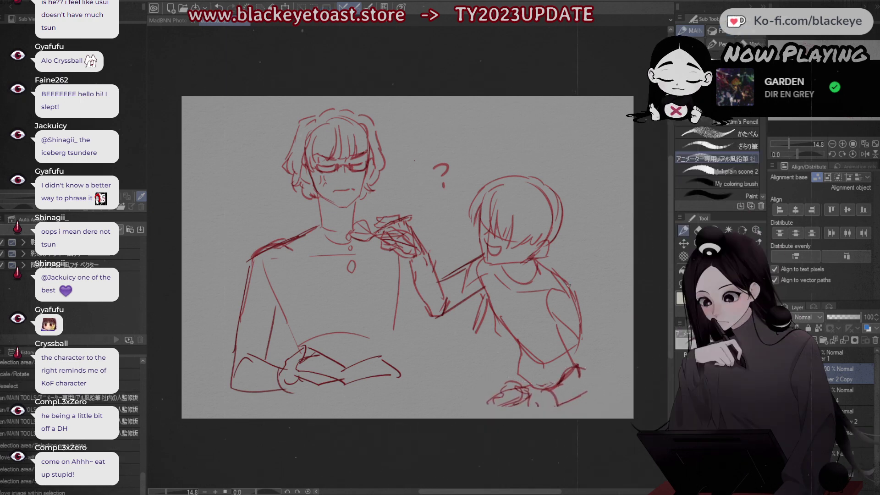
left_click_drag(580, 299, 599, 389)
left_click_drag(535, 390, 553, 418)
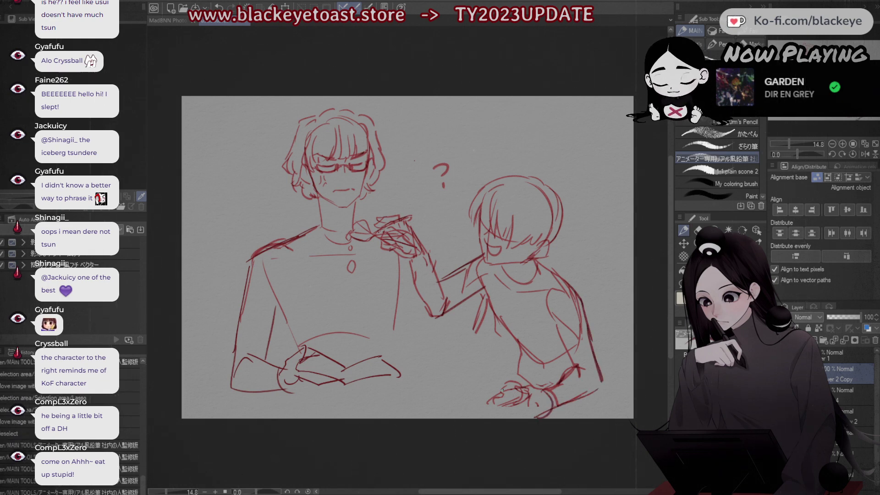
mouse_move(506, 385)
left_mouse_down()
mouse_move(540, 388)
mouse_move(527, 395)
left_mouse_up()
key("ctrl+z")
key("ctrl+z")
key("ctrl+z")
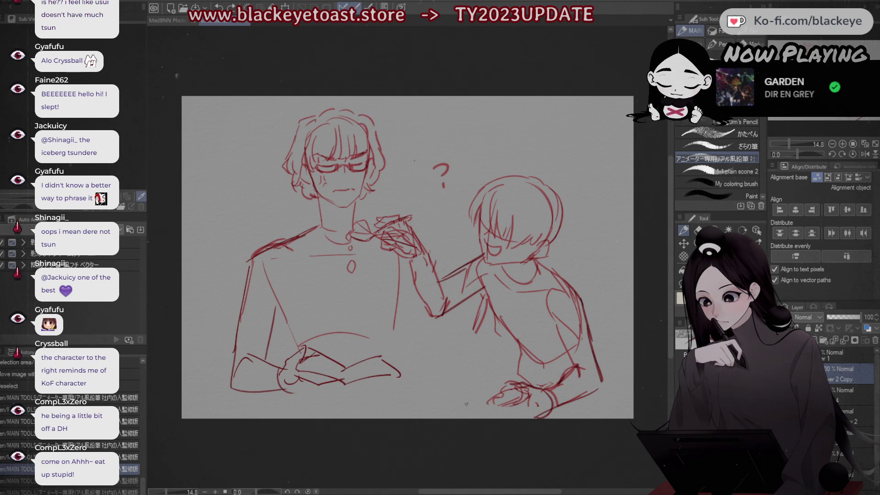
mouse_move(520, 389)
left_mouse_down()
mouse_move(516, 405)
mouse_move(499, 416)
mouse_move(530, 417)
left_mouse_up()
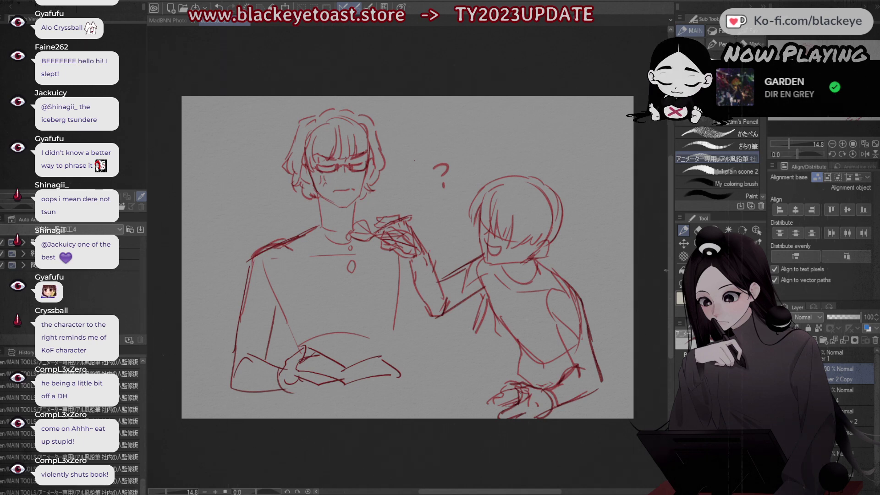
Step: Toggle the visibility of individual sketch layers to examine which parts of the two figures each one contains
left_click(847, 416)
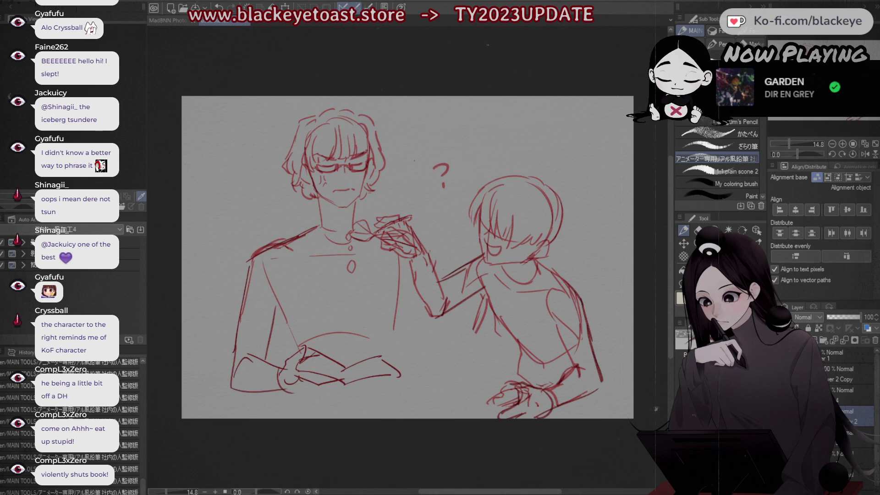
left_click(776, 416)
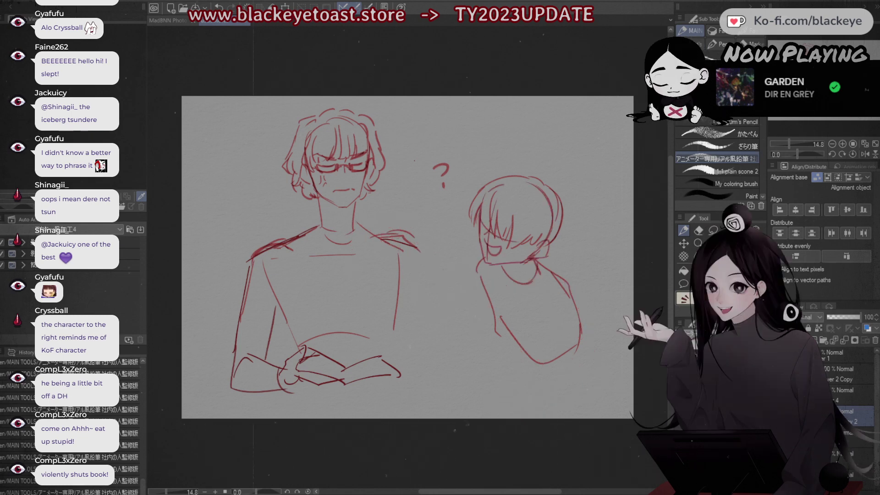
left_click(776, 416)
left_click(847, 374)
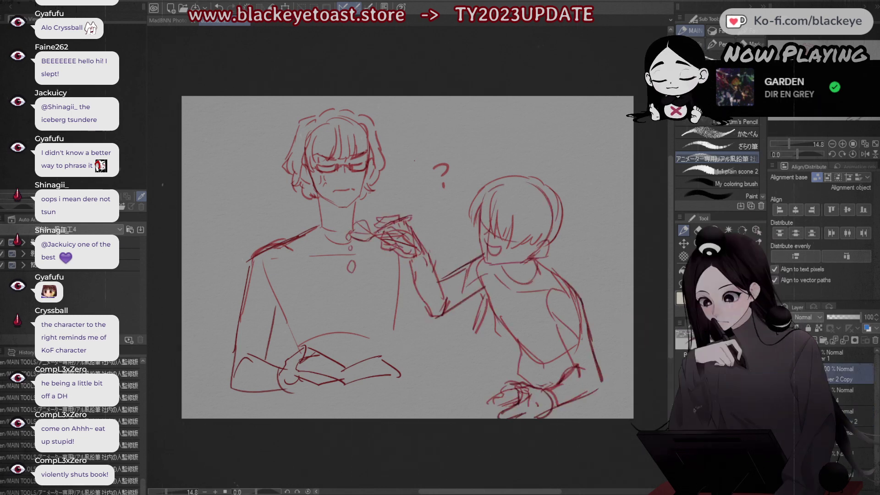
left_click(776, 375)
left_click(776, 375)
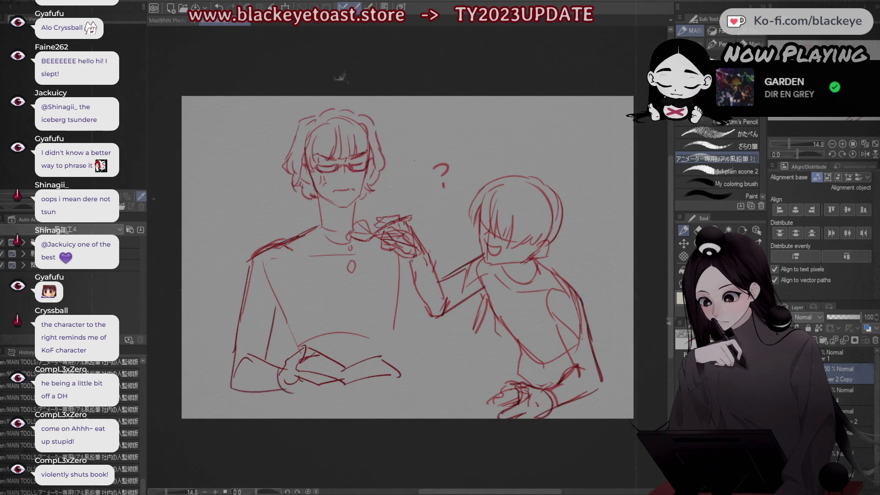
left_click(776, 458)
left_click(776, 459)
Step: On the man's book layer, sketch his fingers around the open book and define its pages, spine and cover edges
left_click(848, 458)
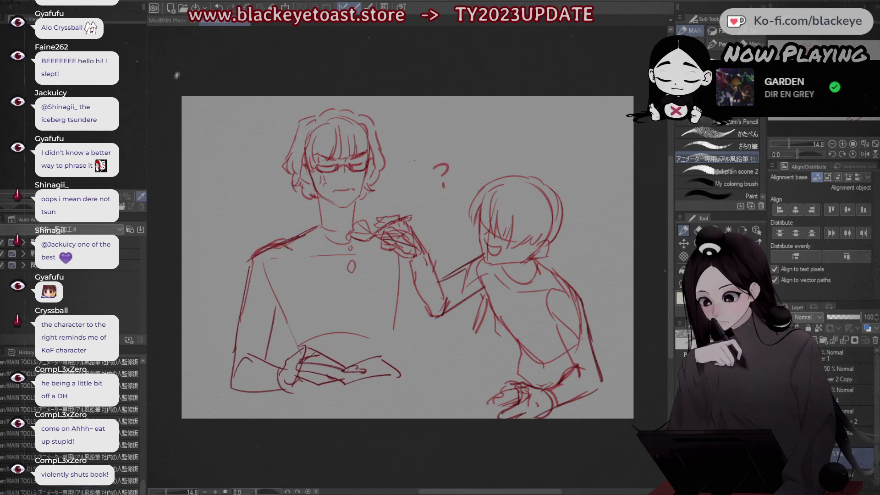
key("ctrl+z")
left_click_drag(302, 363, 343, 371)
key("ctrl+z")
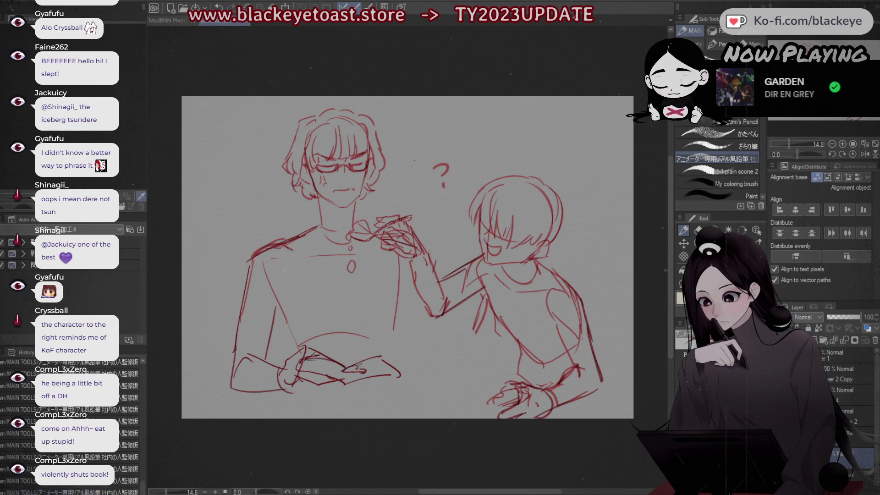
mouse_move(343, 368)
left_mouse_down()
mouse_move(380, 357)
mouse_move(399, 376)
mouse_move(355, 389)
left_mouse_up()
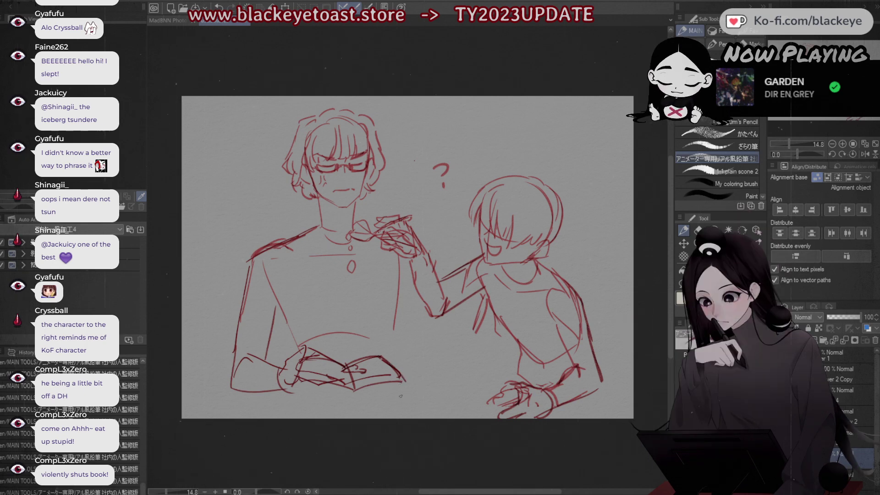
Step: Clean up the lines around the man's hand and book with the Hard eraser and merge the layer with the one below
left_click(697, 231)
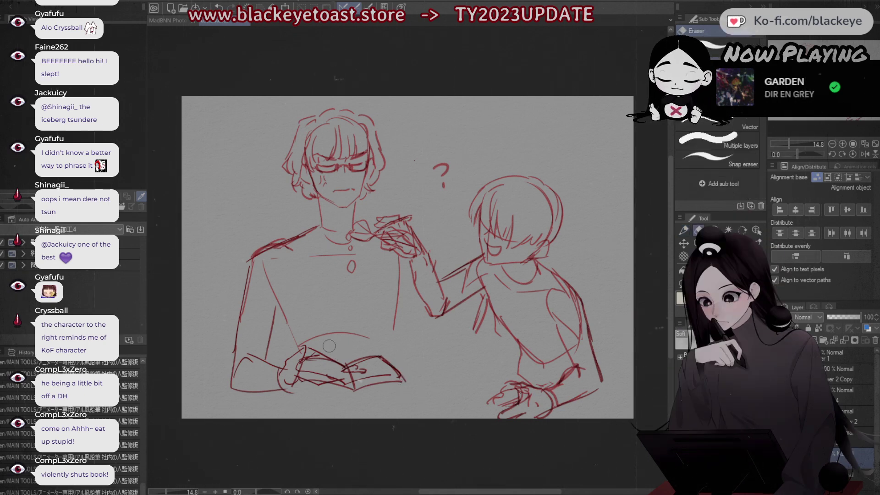
key("ctrl+z")
left_click(734, 47)
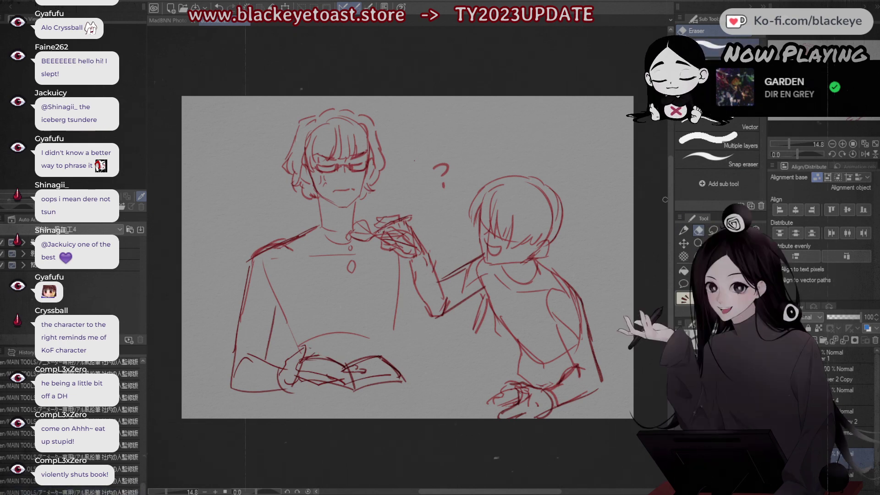
left_click(683, 230)
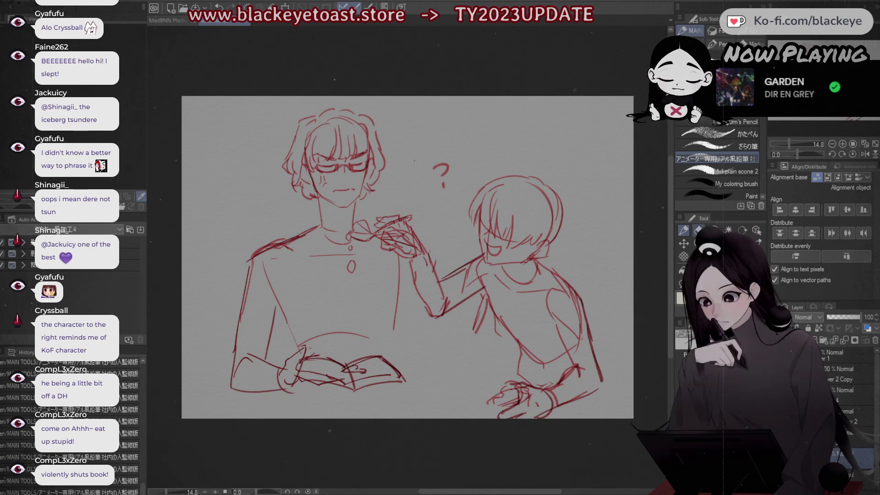
key("e")
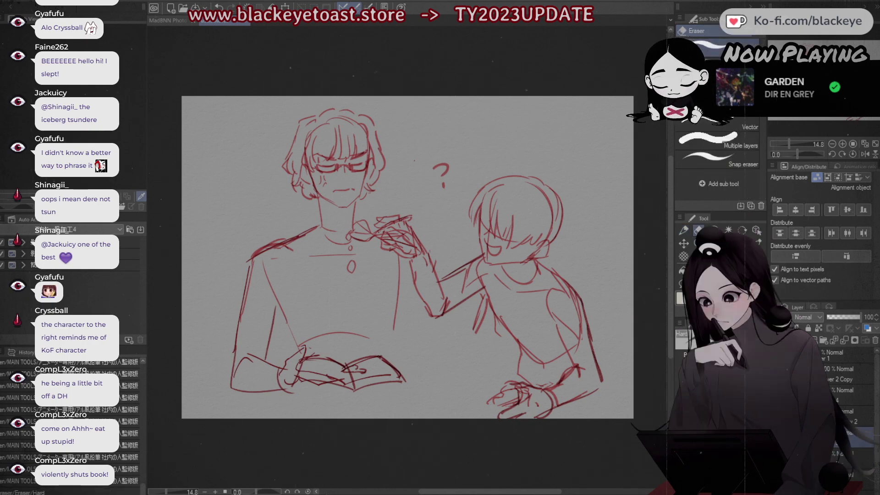
Step: Lasso the man's forearm, hand and open book, rotate them slightly clockwise, lower them a little and apply the transform
key("m")
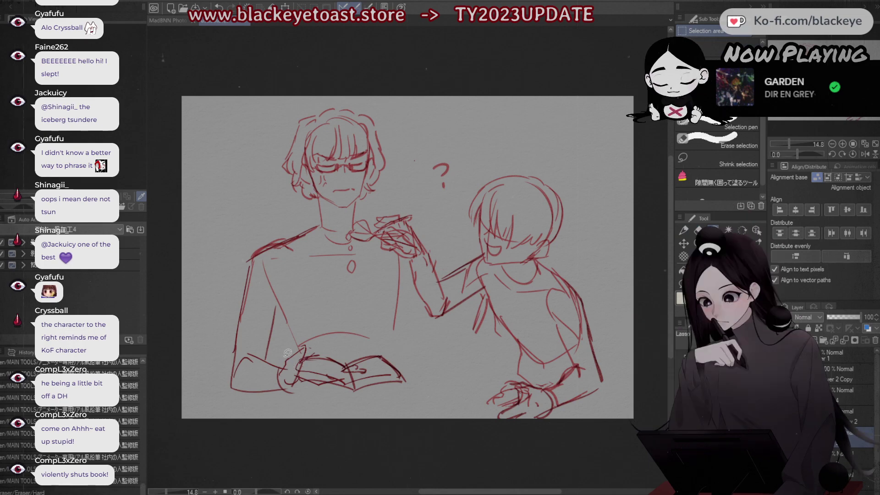
mouse_move(268, 350)
left_mouse_down()
mouse_move(228, 391)
mouse_move(319, 416)
mouse_move(423, 394)
mouse_move(401, 348)
mouse_move(352, 342)
mouse_move(317, 353)
mouse_move(302, 345)
mouse_move(272, 359)
mouse_move(254, 348)
mouse_move(234, 365)
mouse_move(268, 424)
mouse_move(434, 407)
mouse_move(343, 347)
left_mouse_up()
key("ctrl+z")
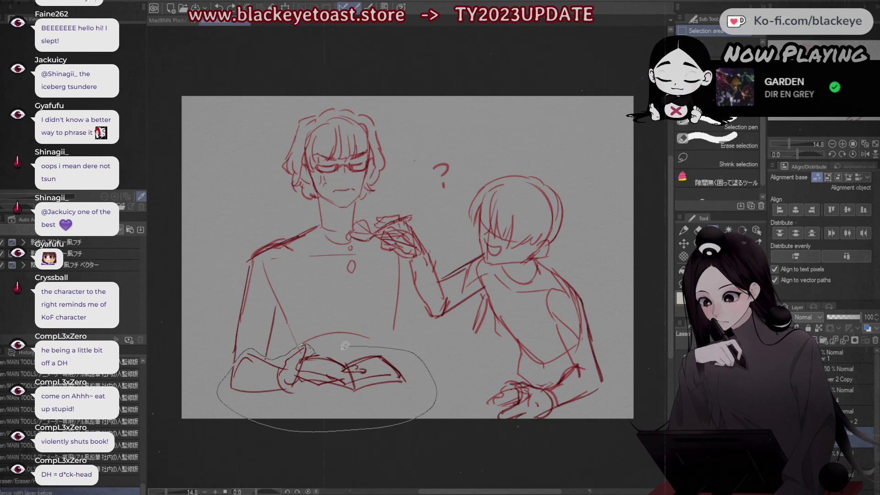
key("ctrl+t")
left_click_drag(475, 369, 384, 401)
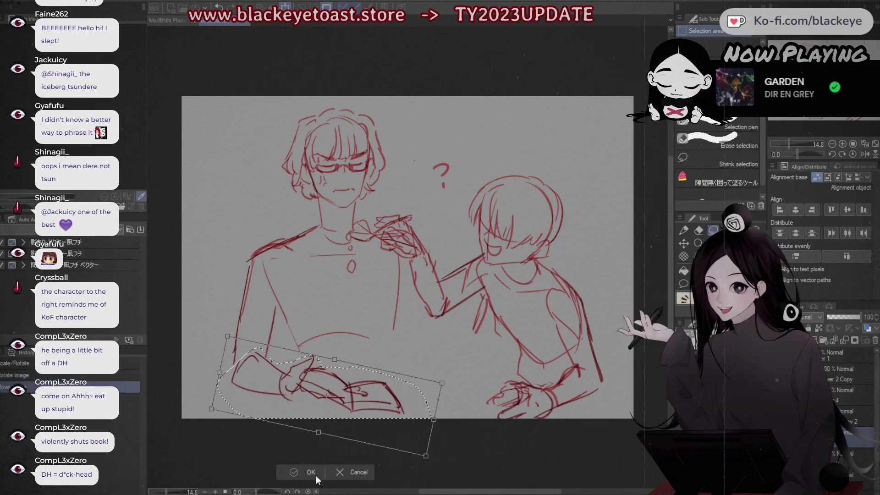
left_click(315, 475)
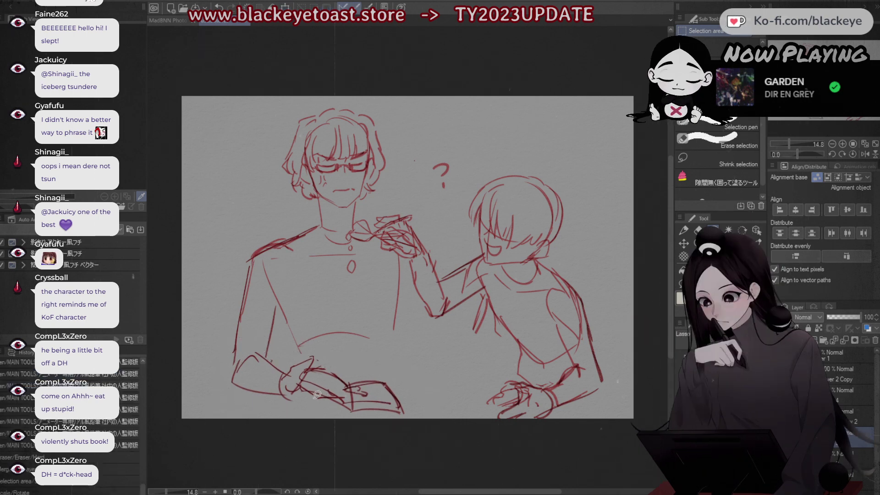
mouse_move(320, 364)
left_mouse_down()
mouse_move(294, 386)
mouse_move(333, 419)
mouse_move(434, 419)
mouse_move(321, 363)
left_mouse_up()
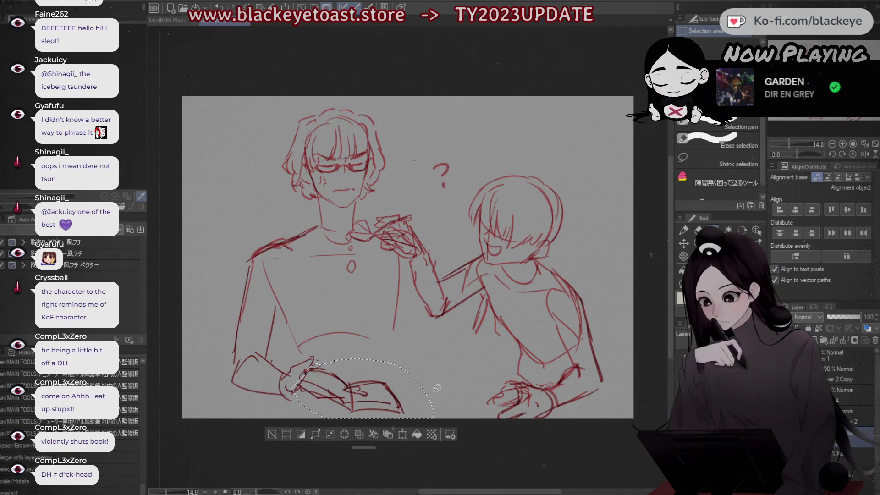
key("ctrl+d")
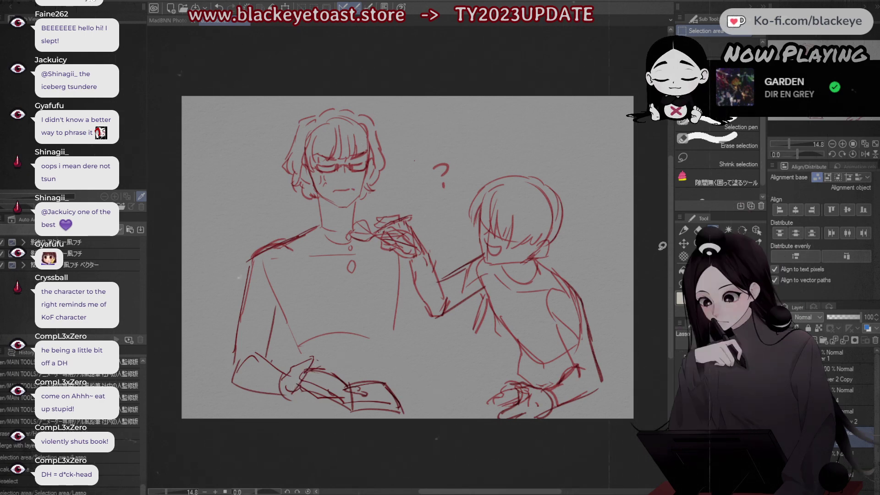
left_click(684, 243)
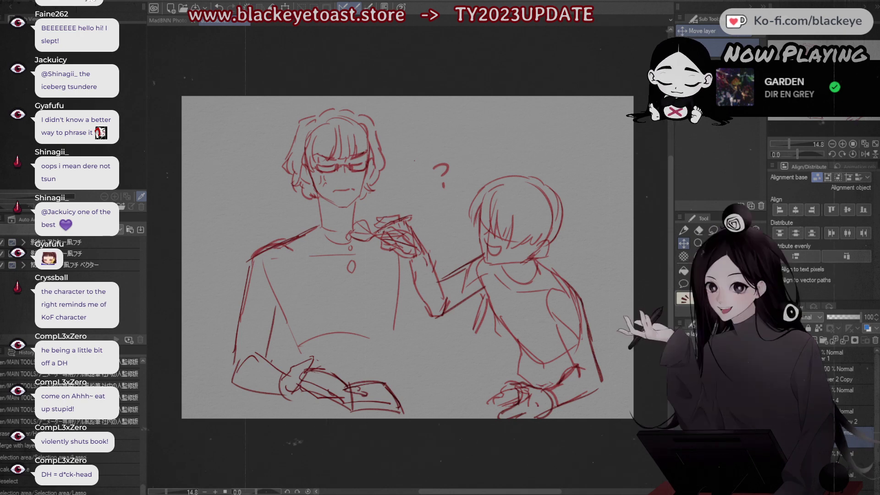
key("ctrl+t")
key("ctrl+z")
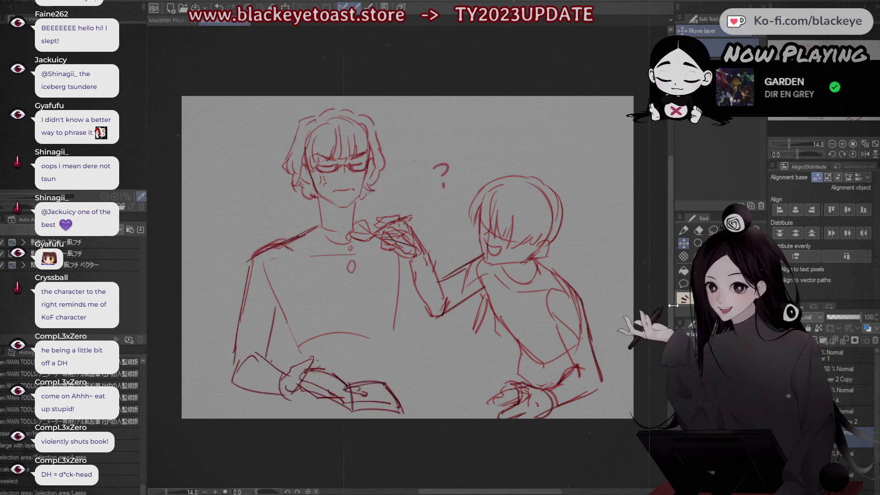
left_click(685, 229)
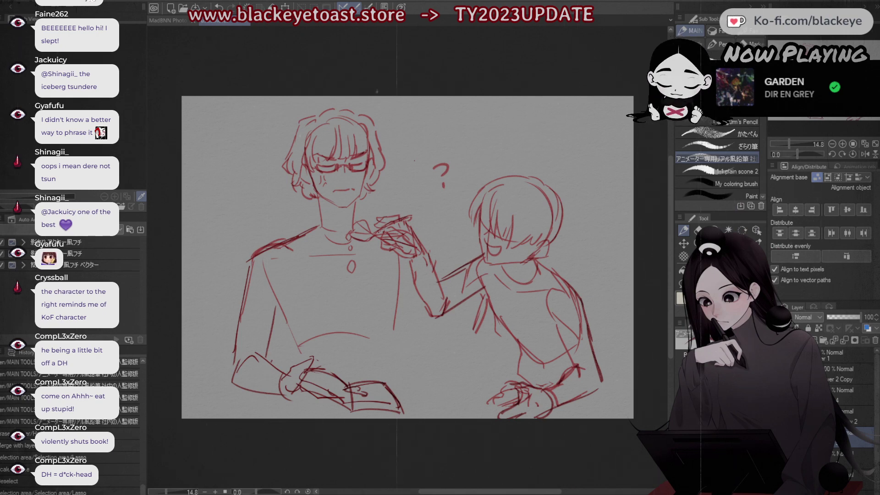
Step: Lasso the question mark on its layer, move it up and right so it sits above the smaller figure's head, and deselect
left_click(833, 374)
left_click(713, 229)
mouse_move(453, 145)
left_mouse_down()
mouse_move(417, 172)
mouse_move(456, 148)
left_mouse_up()
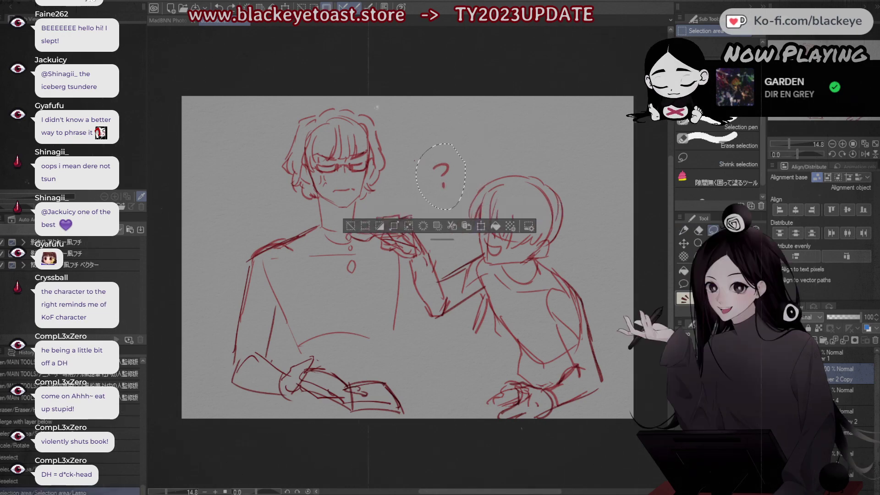
left_click(843, 395)
mouse_move(444, 184)
left_mouse_down()
mouse_move(470, 169)
mouse_move(462, 172)
left_mouse_up()
key("ctrl+z")
left_click(848, 437)
left_click(775, 437)
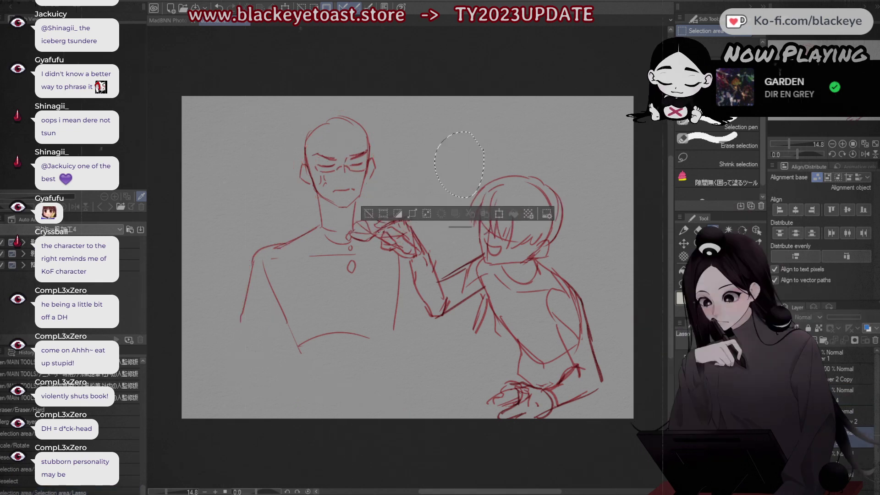
left_click(775, 437)
left_click(369, 213)
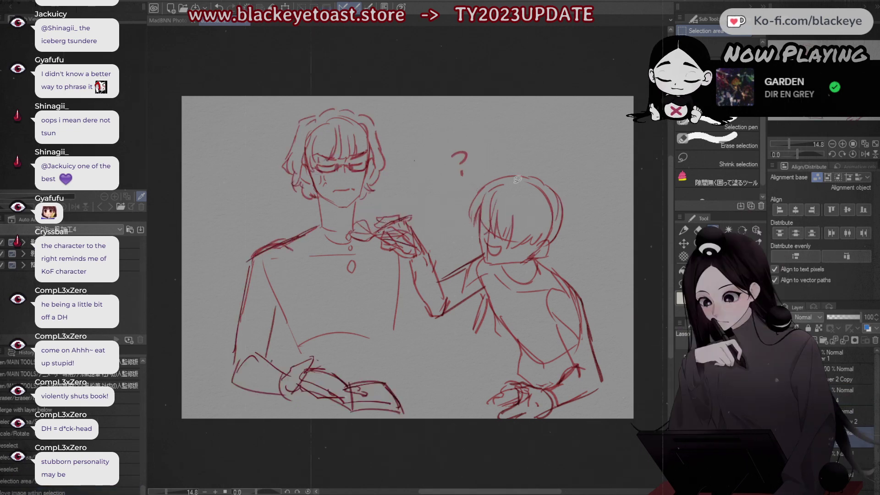
left_click(843, 374)
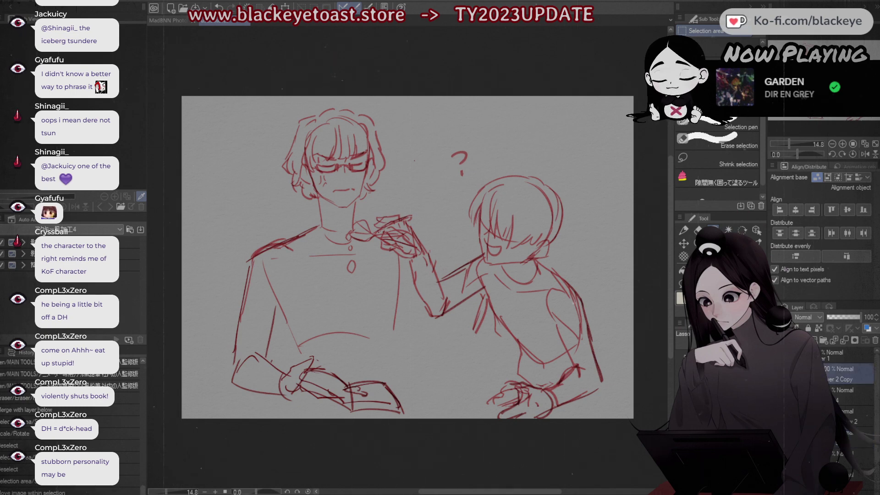
key("ctrl+z")
key("ctrl+y")
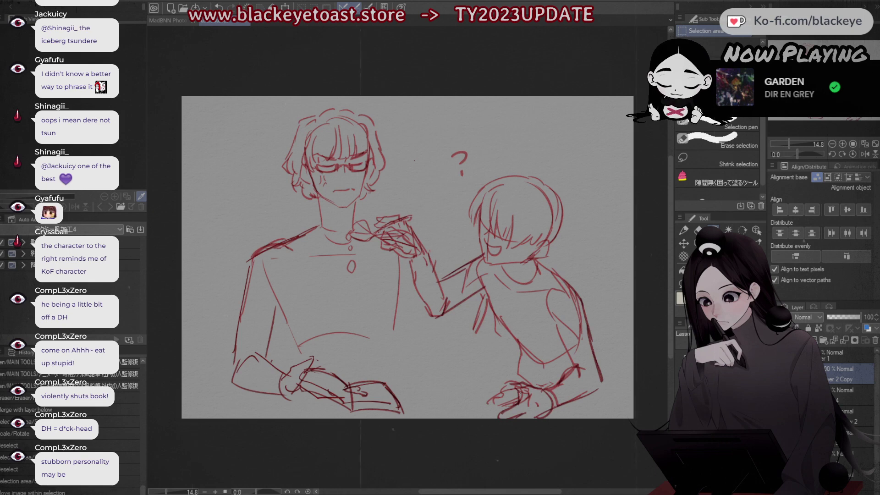
key("ctrl+z")
key("ctrl+y")
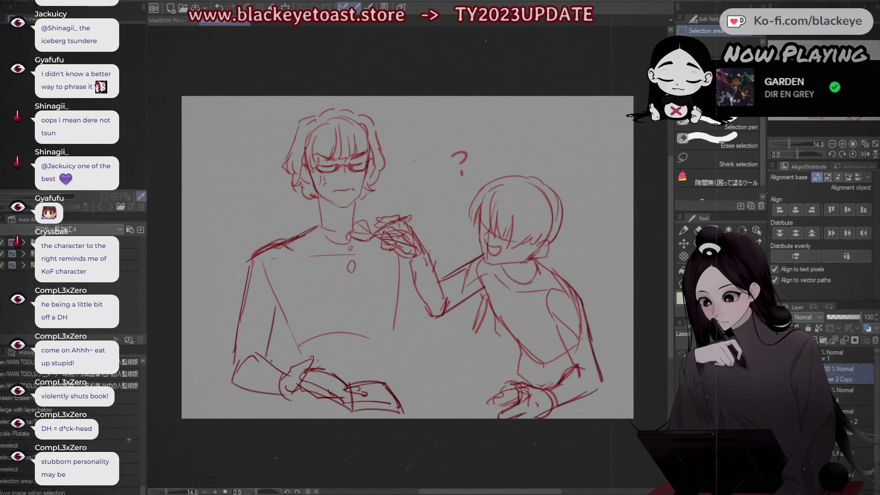
Step: On a new layer beneath the raised arm's layer, try sketching a rough shape under the spoon-holding hand and undo most of its strokes
left_click(848, 416)
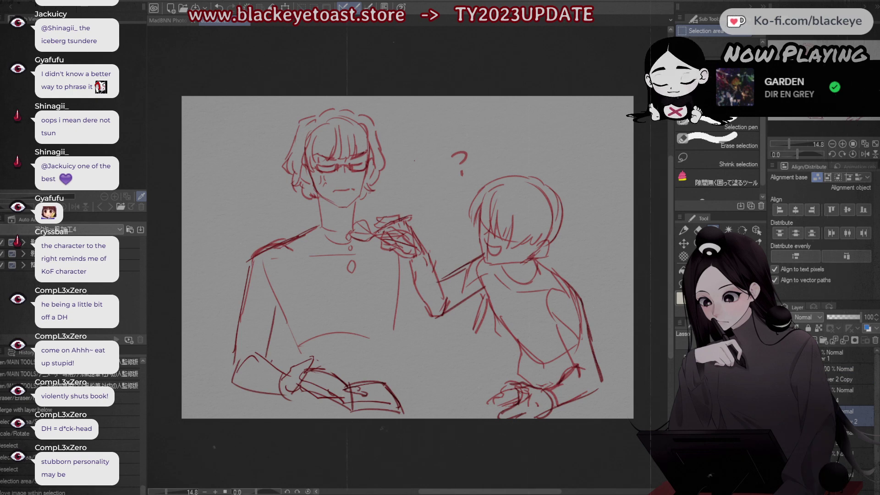
left_click(848, 374, "shift")
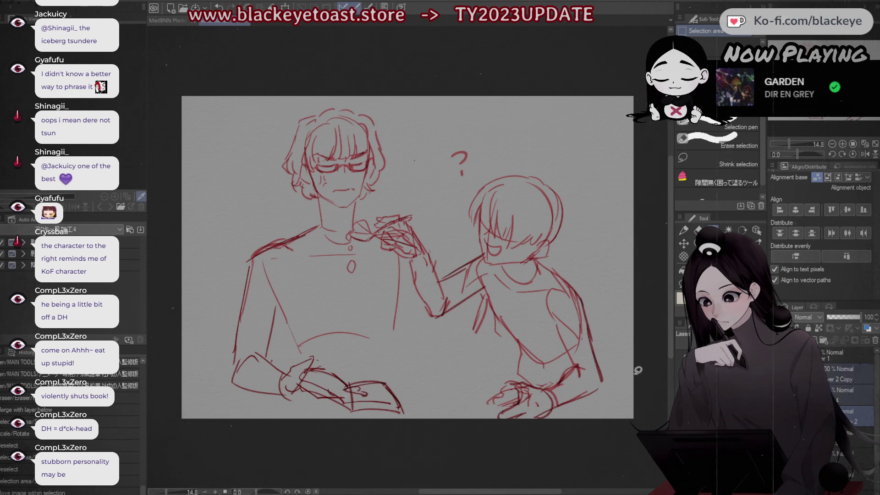
left_click(839, 393)
key("ctrl+y")
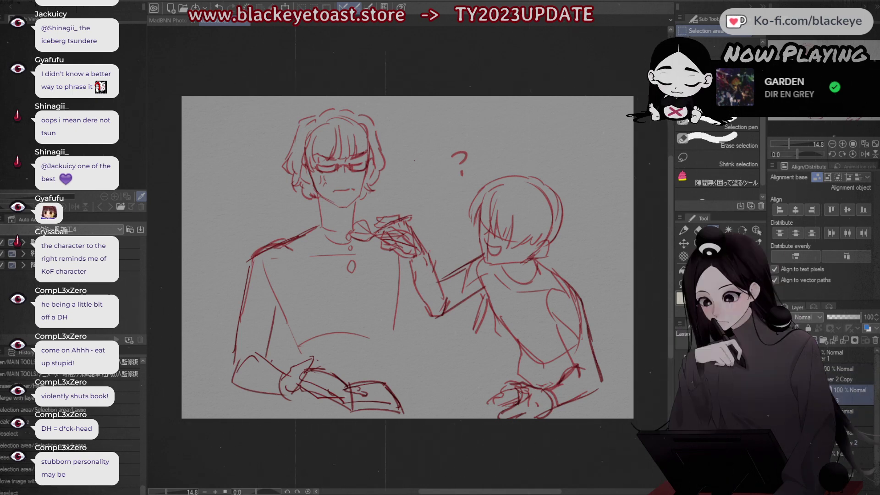
key("ctrl+z")
key("ctrl+y")
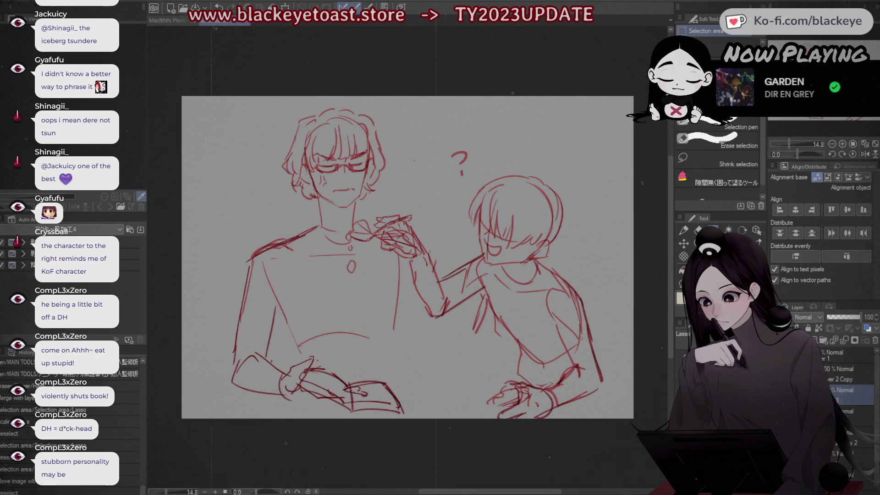
left_click(682, 230)
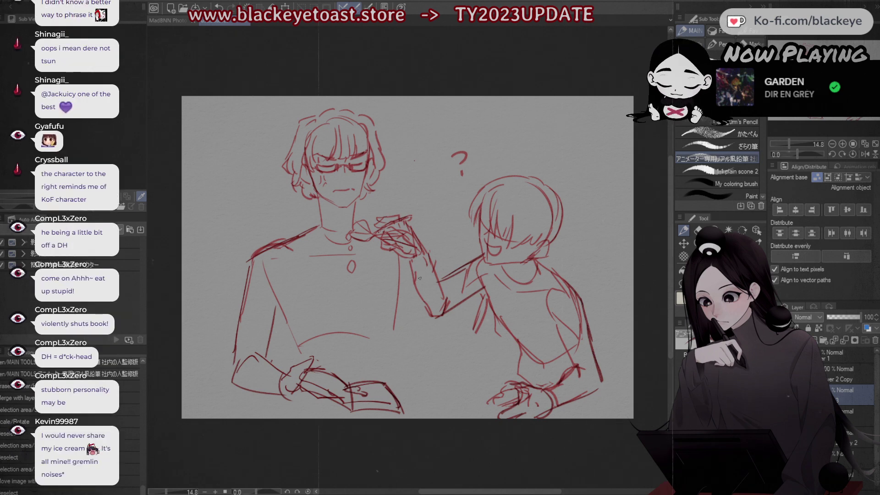
mouse_move(399, 263)
left_mouse_down()
mouse_move(421, 270)
mouse_move(405, 271)
mouse_move(422, 278)
mouse_move(397, 275)
left_mouse_up()
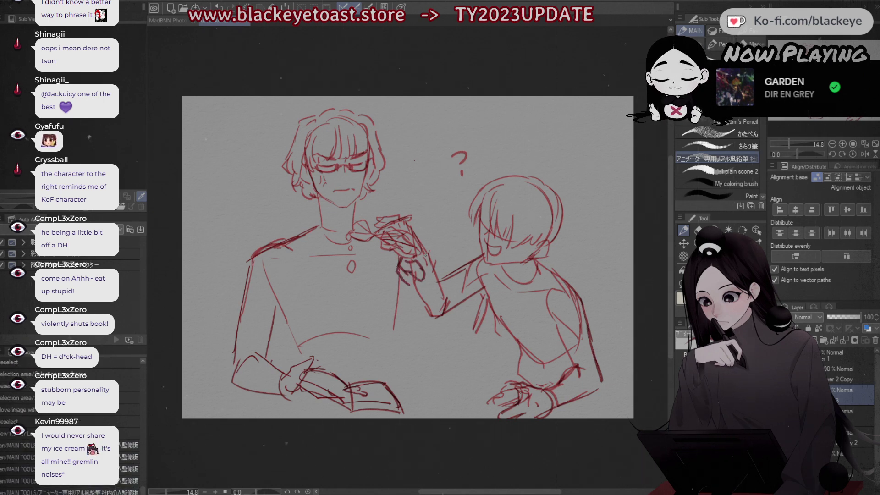
key("ctrl+z")
key("ctrl+z")
key("ctrl+z")
key("ctrl+z")
key("ctrl+z")
key("ctrl+z")
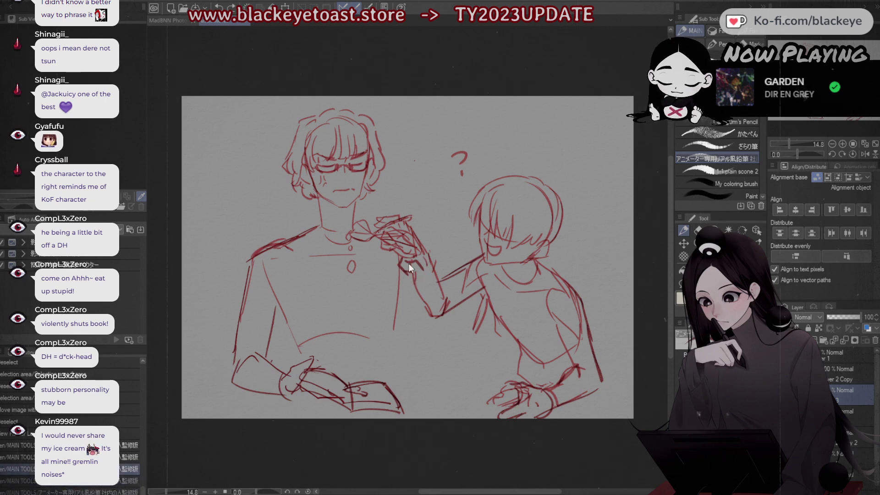
Step: Sketch a rough hand wrapped around the smaller figure's raised wrist
left_click_drag(411, 273, 417, 280)
mouse_move(424, 245)
left_mouse_down()
mouse_move(437, 253)
mouse_move(431, 257)
left_mouse_up()
mouse_move(427, 256)
left_mouse_down()
mouse_move(426, 273)
mouse_move(441, 258)
mouse_move(440, 275)
mouse_move(419, 280)
mouse_move(440, 280)
mouse_move(415, 277)
left_mouse_up()
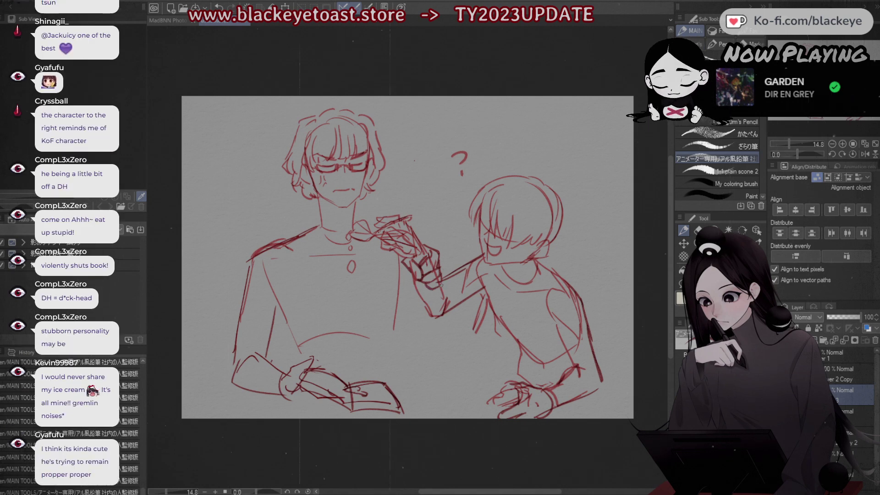
left_click_drag(440, 260, 443, 281)
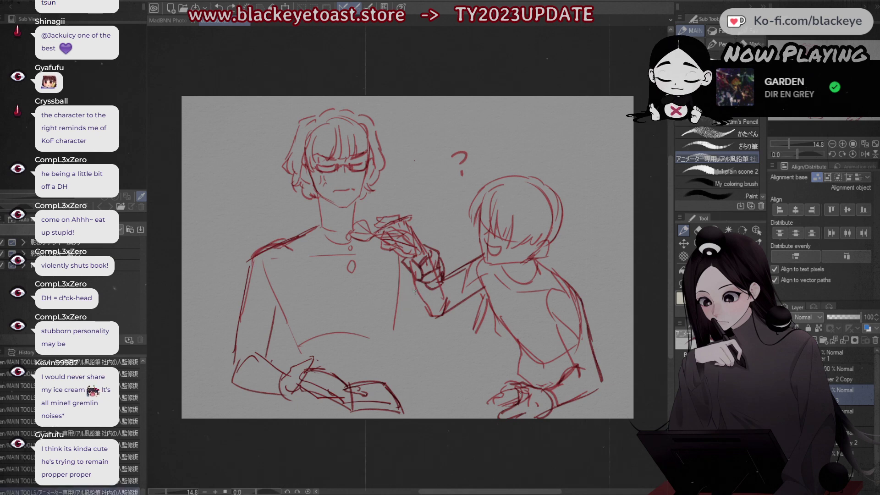
Step: Try curved lines extending below and beside the gripping hand, undoing the unwanted strokes
left_click_drag(411, 300, 425, 310)
key("ctrl+z")
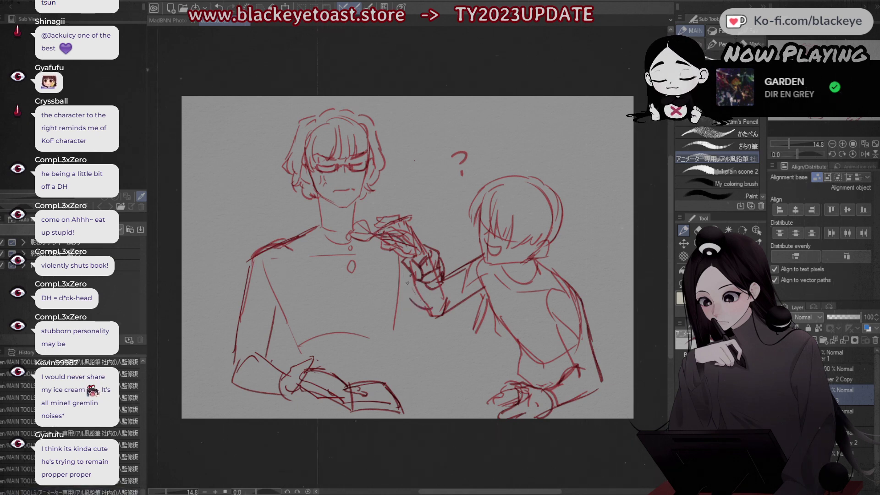
left_click_drag(411, 277, 406, 296)
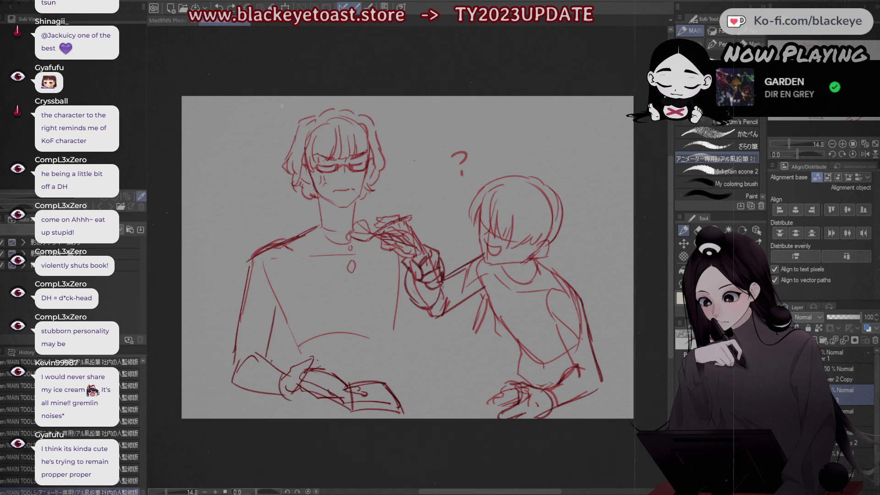
mouse_move(393, 248)
left_mouse_down()
mouse_move(404, 286)
mouse_move(386, 257)
mouse_move(412, 302)
left_mouse_up()
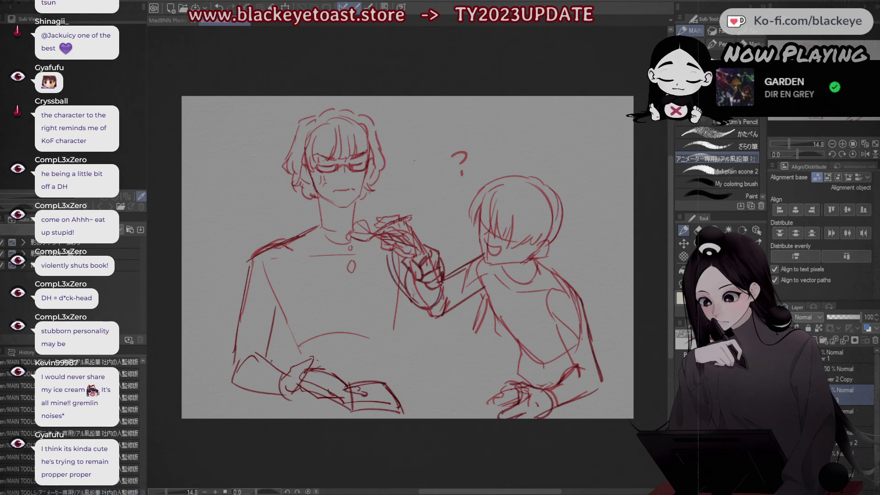
key("ctrl+z")
key("ctrl+z")
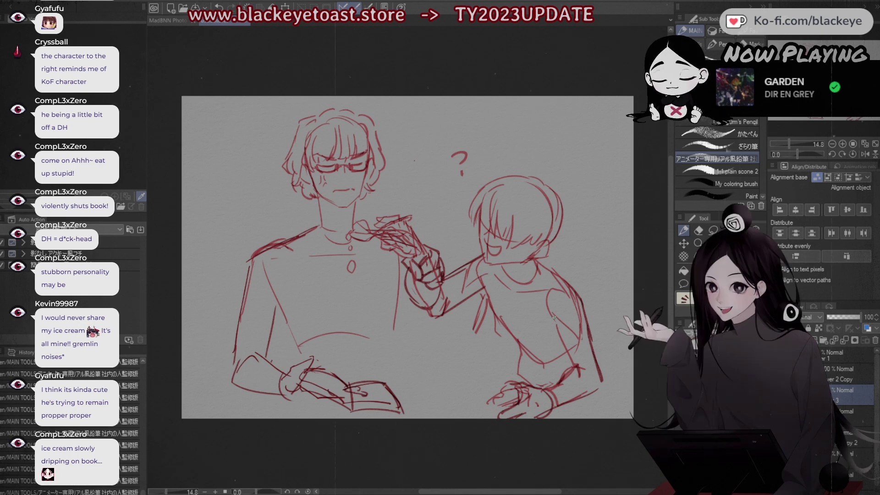
Step: Erase the stray curve below the gripping hand with the Hard eraser and try short replacement strokes at the forearm
left_click(699, 230)
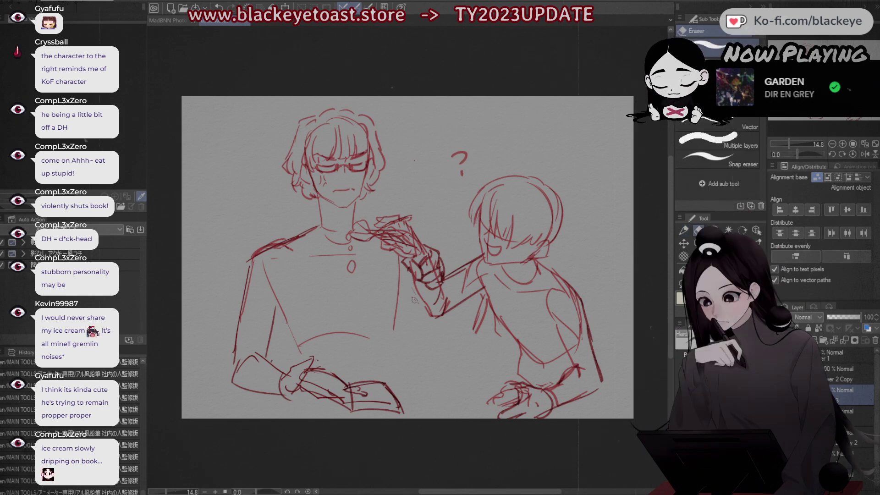
left_click_drag(438, 301, 444, 297)
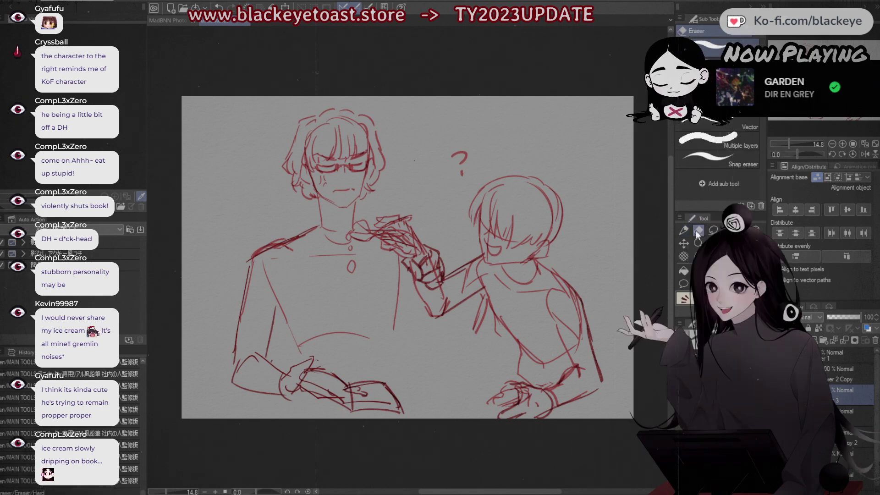
key("p")
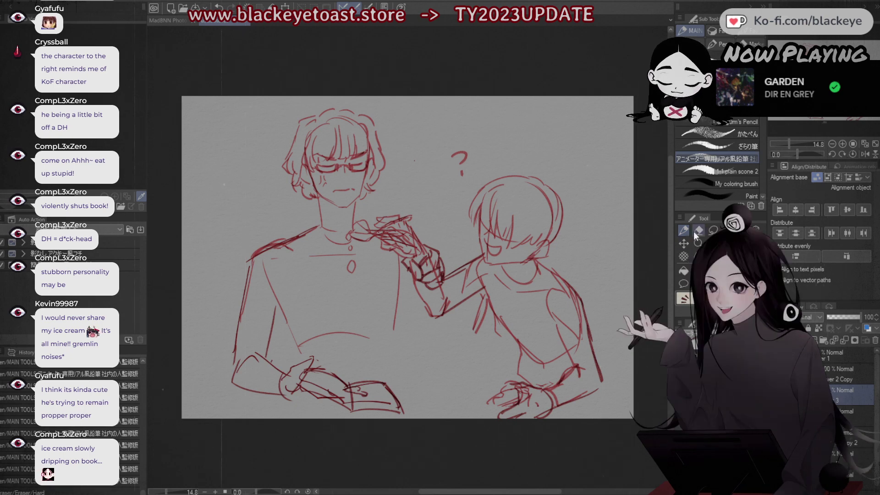
left_click(420, 289)
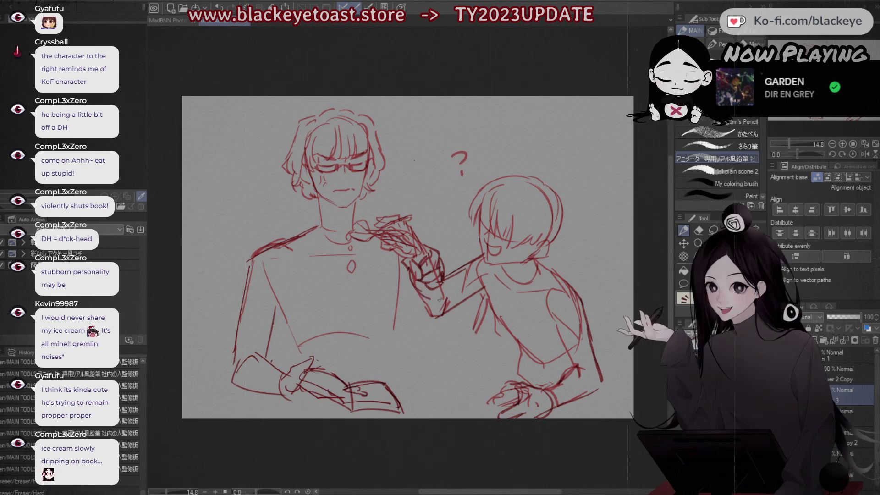
mouse_move(439, 300)
left_mouse_down()
mouse_move(449, 278)
mouse_move(441, 301)
left_mouse_up()
key("ctrl+z")
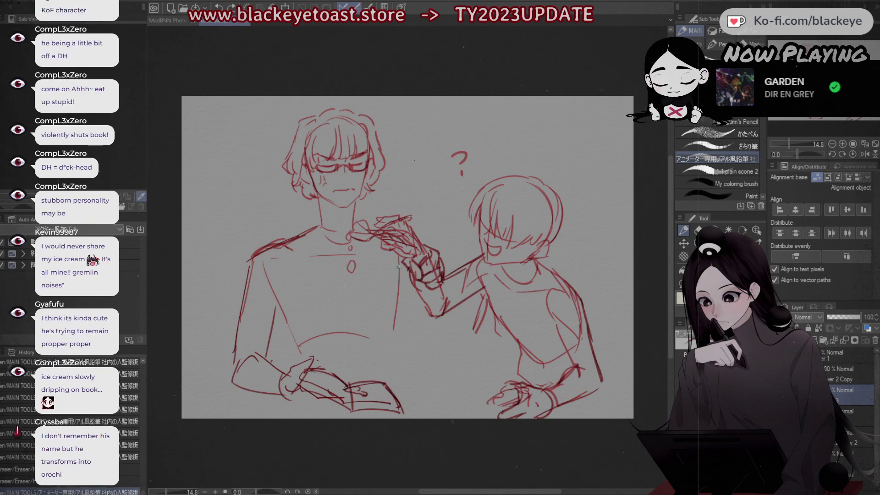
Step: Try longer contour strokes around the gripping hand and the raised forearm, and undo them
mouse_move(394, 255)
left_mouse_down()
mouse_move(418, 293)
mouse_move(455, 311)
mouse_move(426, 294)
mouse_move(443, 270)
mouse_move(440, 304)
left_mouse_up()
key("ctrl+z")
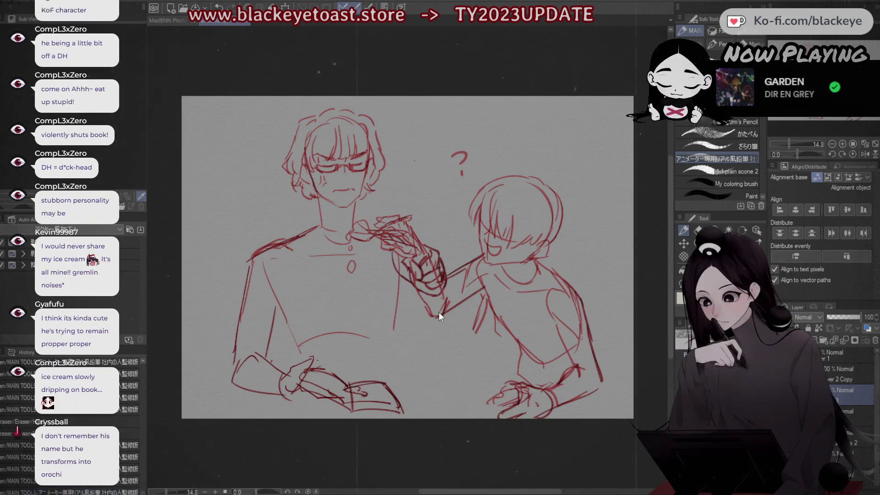
key("ctrl+z")
key("ctrl+z")
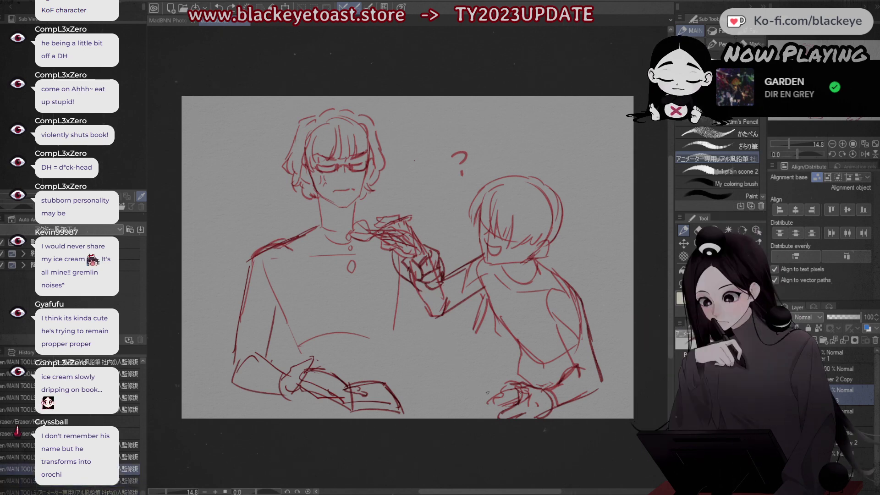
key("ctrl+z")
key("ctrl+z")
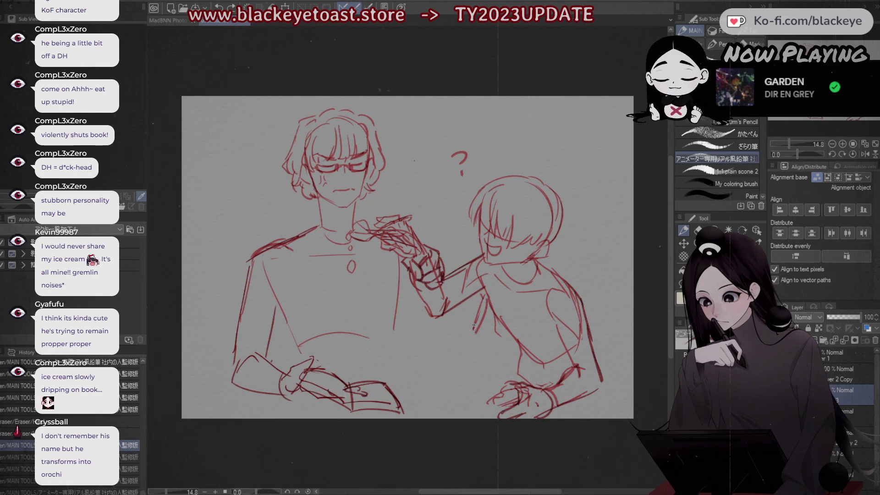
Step: Delete the layer holding the gripping-hand sketch
key("alt+bracketright")
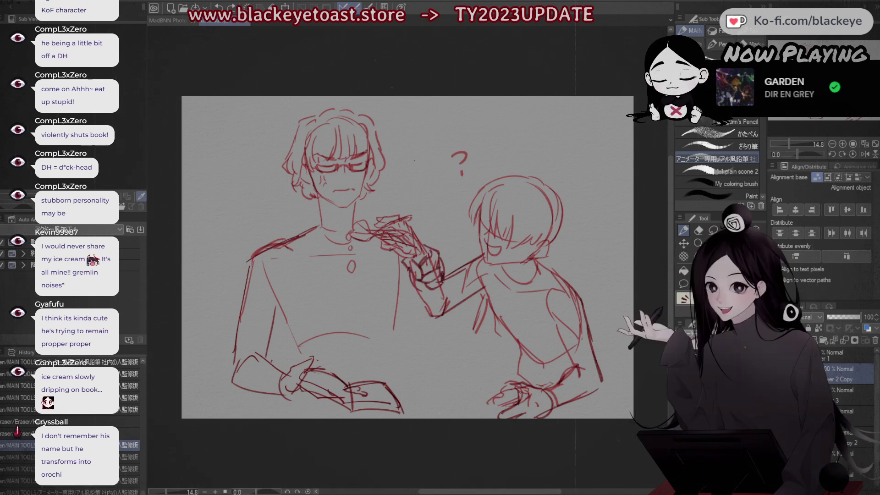
left_click(850, 396)
left_click(875, 340)
Step: On the raised arm's layer, lasso the spoon-holding hand, rotate it slightly counterclockwise, shift it a little right and apply the transform
left_click(849, 374)
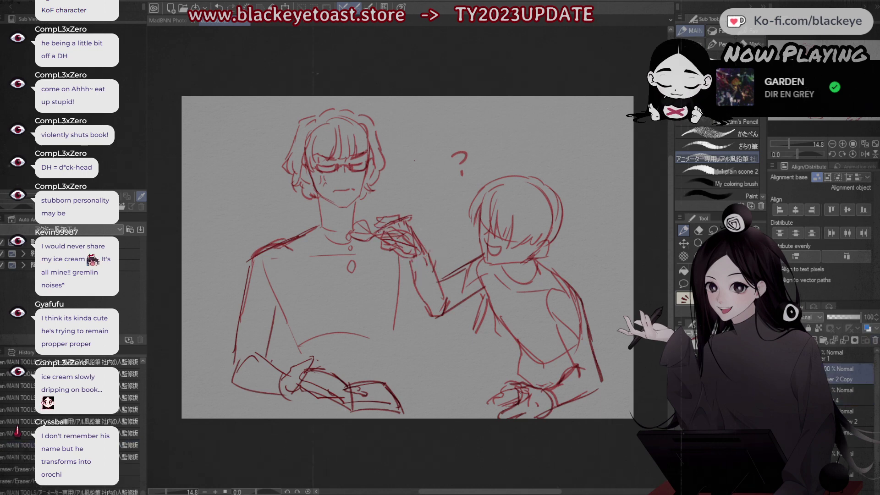
key("m")
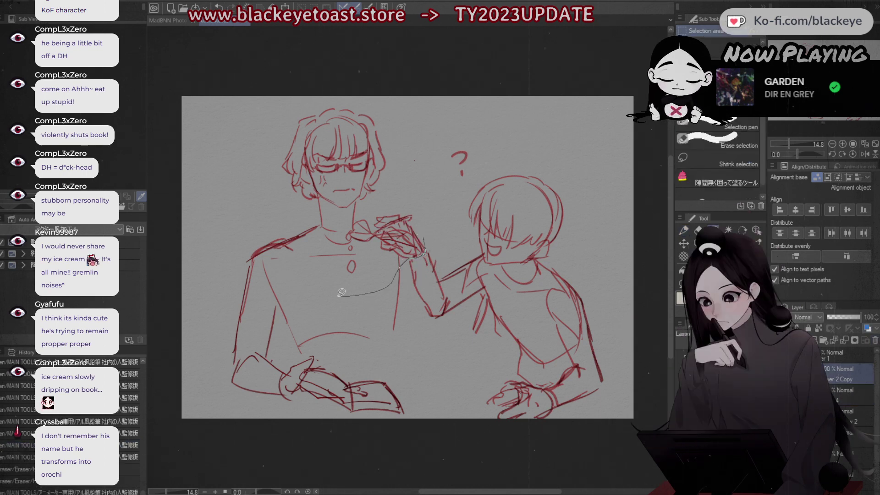
mouse_move(342, 292)
left_mouse_down()
mouse_move(346, 209)
mouse_move(429, 246)
mouse_move(446, 236)
left_mouse_up()
key("ctrl+t")
mouse_move(405, 241)
left_mouse_down()
mouse_move(403, 254)
mouse_move(408, 245)
left_mouse_up()
left_click_drag(359, 314, 361, 315)
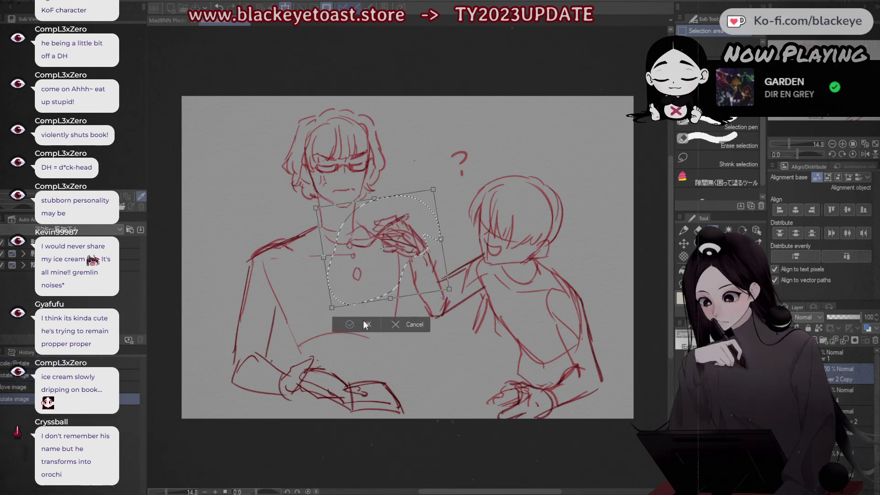
left_click(365, 325)
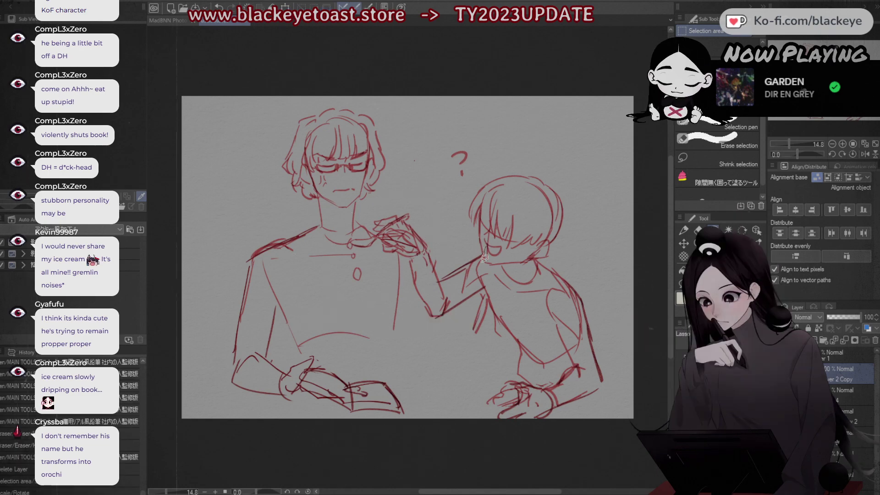
Step: Lasso the smaller figure's whole raised arm, rotate it clockwise, move it up so the spoon nears the man's mouth and apply
mouse_move(484, 258)
left_mouse_down()
mouse_move(438, 341)
mouse_move(346, 282)
mouse_move(408, 194)
mouse_move(493, 292)
left_mouse_up()
key("ctrl+t")
mouse_move(427, 308)
left_mouse_down()
mouse_move(421, 278)
mouse_move(438, 301)
left_mouse_up()
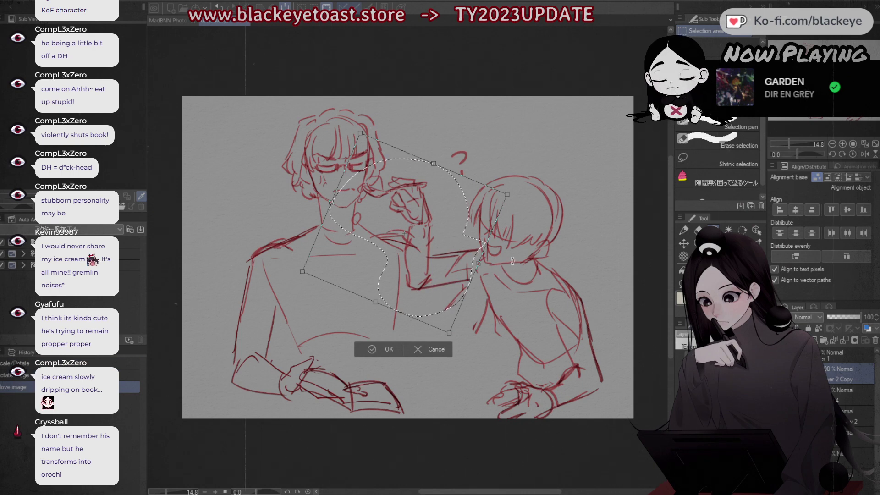
left_click_drag(460, 280, 461, 282)
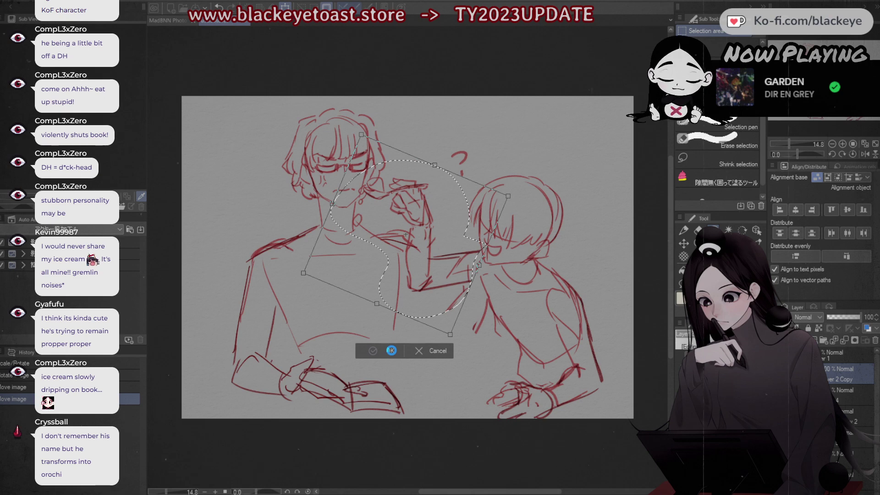
left_click(392, 350)
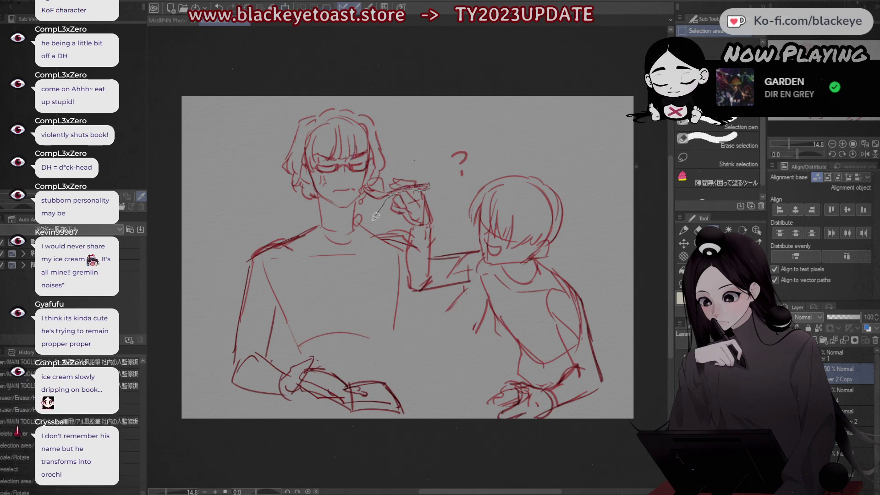
Step: Lasso the spoon near the man's mouth, rotate it slightly counterclockwise, shift it down a little, apply the transform and clear the selection
left_click_drag(416, 149, 415, 151)
key("ctrl+t")
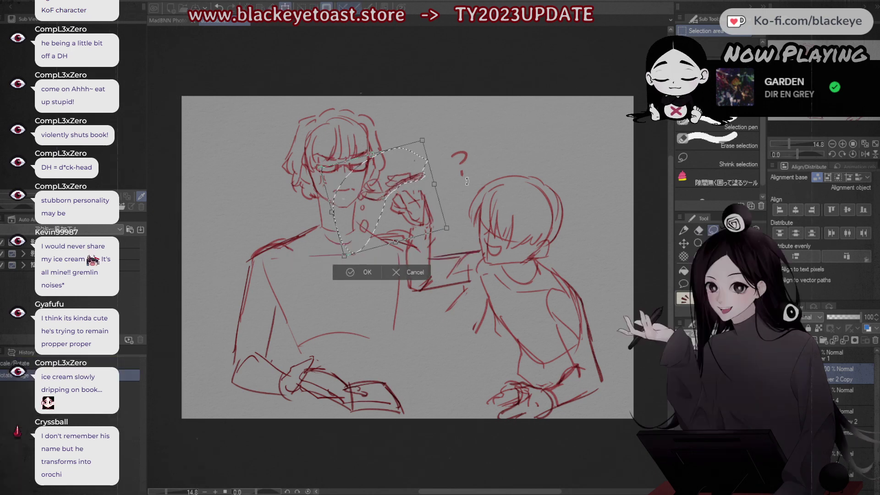
left_click_drag(388, 218, 390, 219)
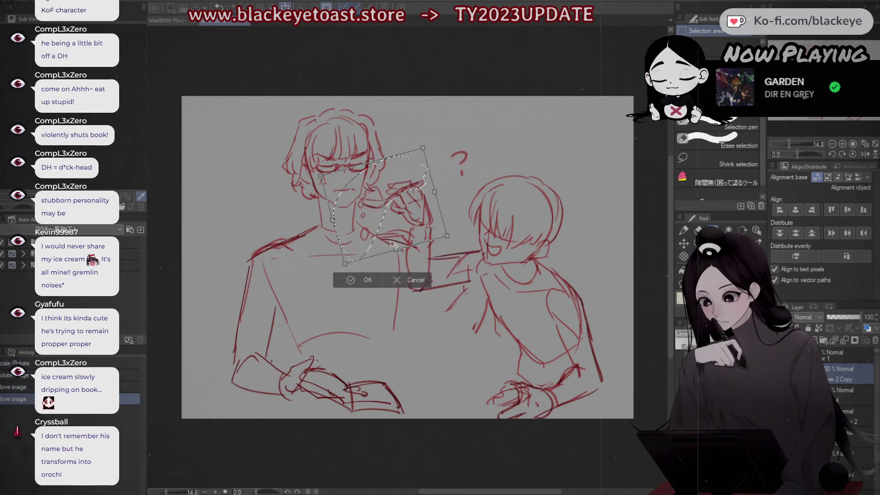
left_click(367, 279)
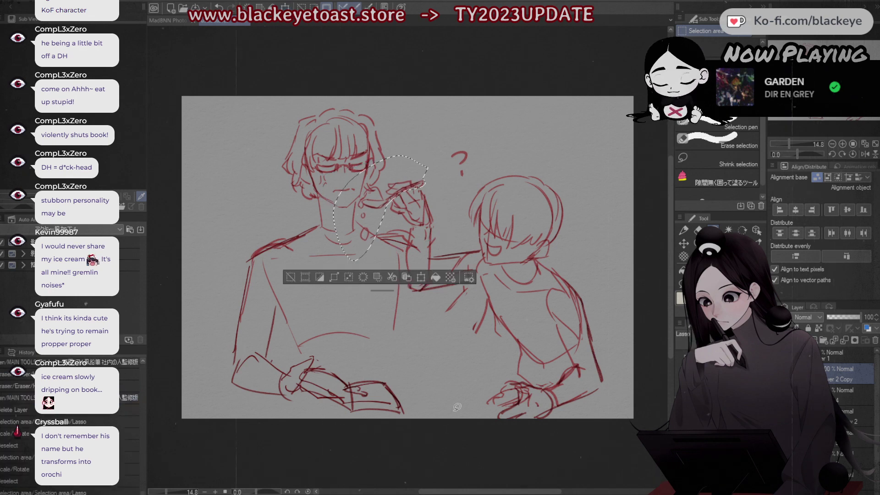
key("ctrl+d")
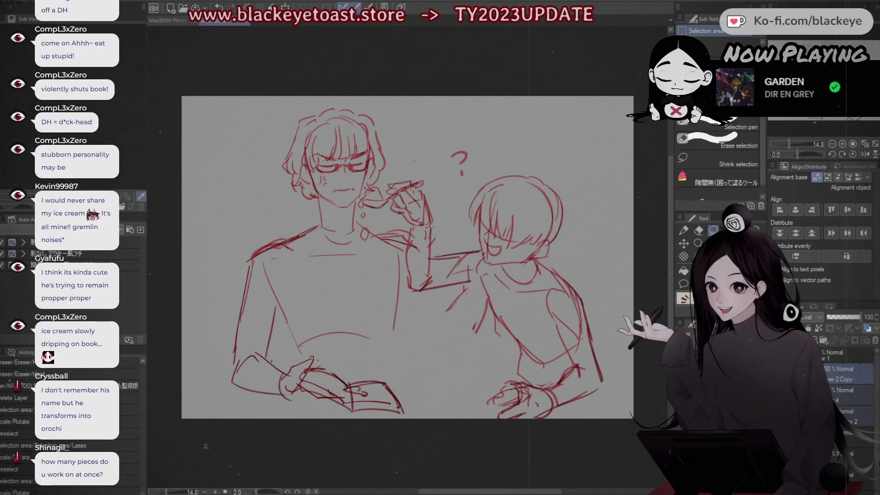
Step: Select the smaller figure's sketch layers, scale the whole figure up slightly, nudge it down and apply the transform
key("ctrl+t")
left_click_drag(606, 173, 616, 164)
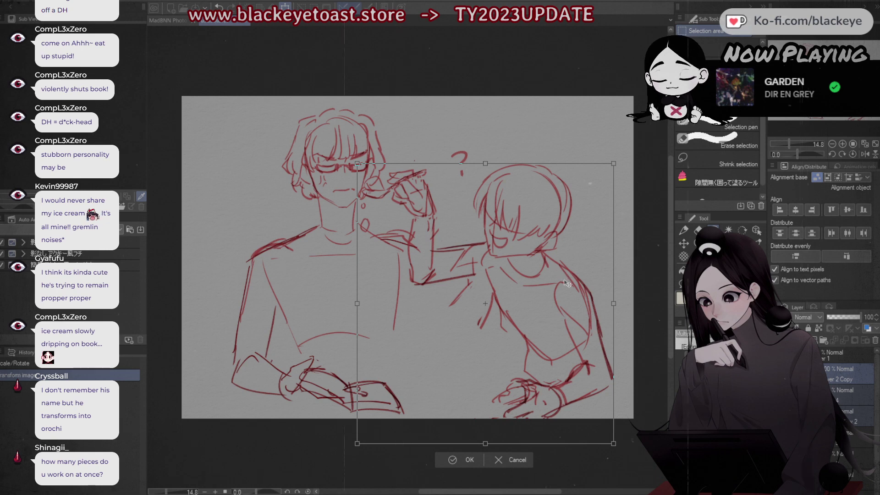
mouse_move(566, 286)
left_mouse_down()
mouse_move(561, 299)
mouse_move(560, 290)
left_mouse_up()
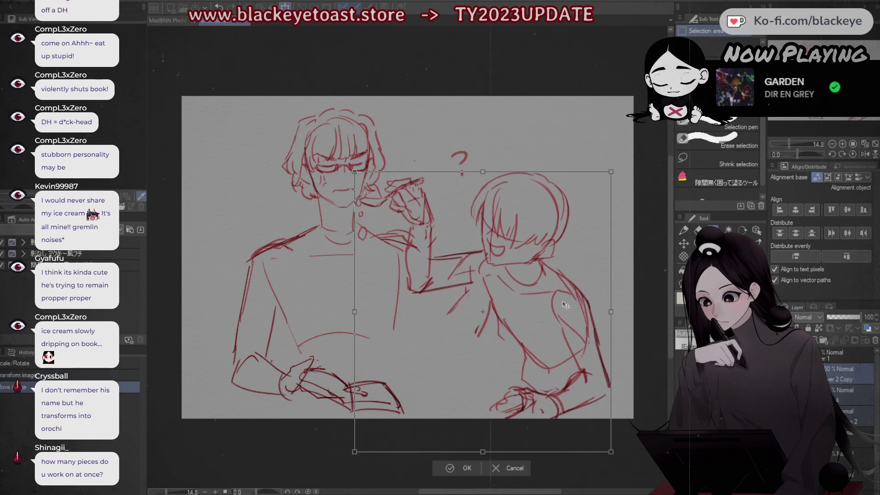
left_click(465, 472)
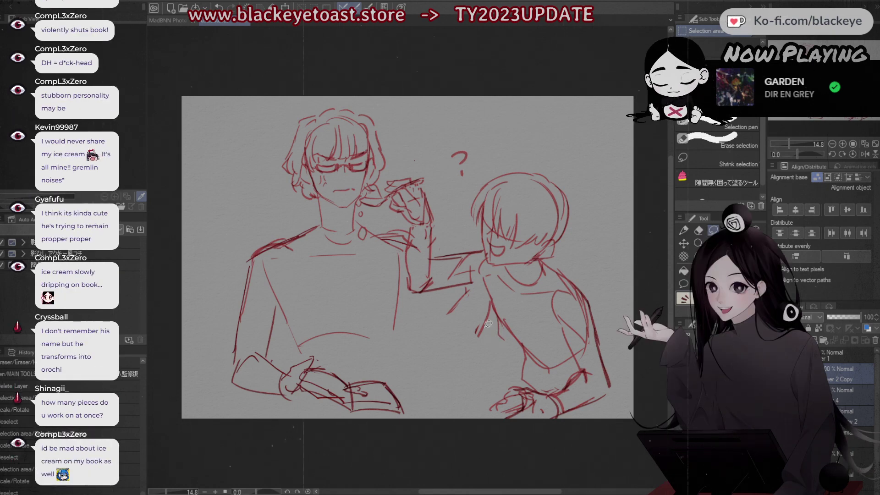
Step: Erase the stray strokes below the smaller figure's raised arm and beside the torso, comparing the changes by undoing and redoing
key("e")
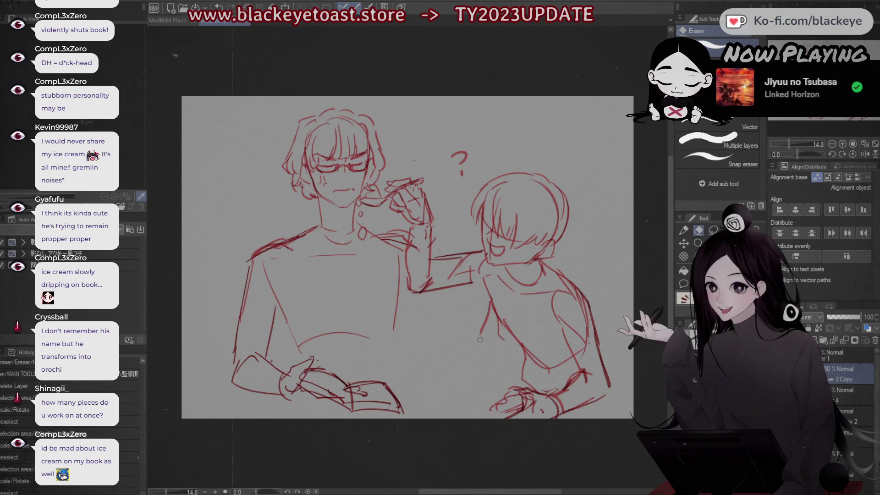
mouse_move(497, 324)
left_mouse_down()
mouse_move(487, 305)
mouse_move(516, 347)
left_mouse_up()
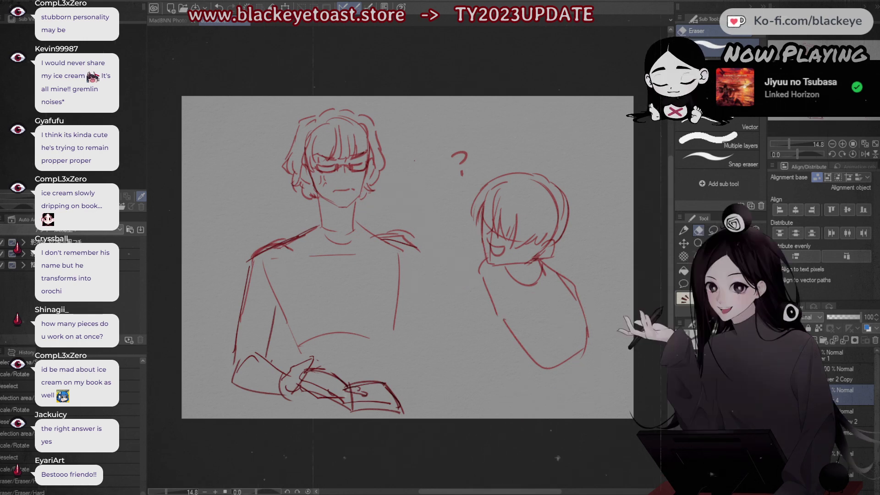
key("ctrl+z")
key("ctrl+y")
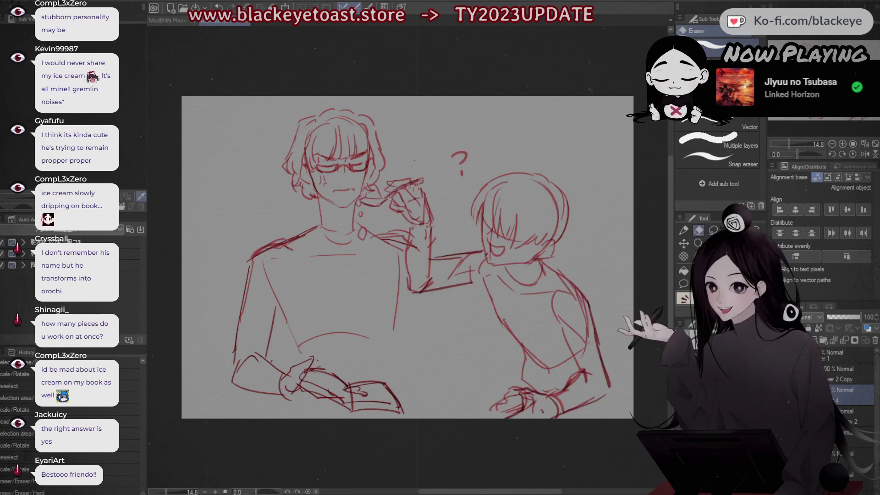
key("ctrl+z")
key("ctrl+y")
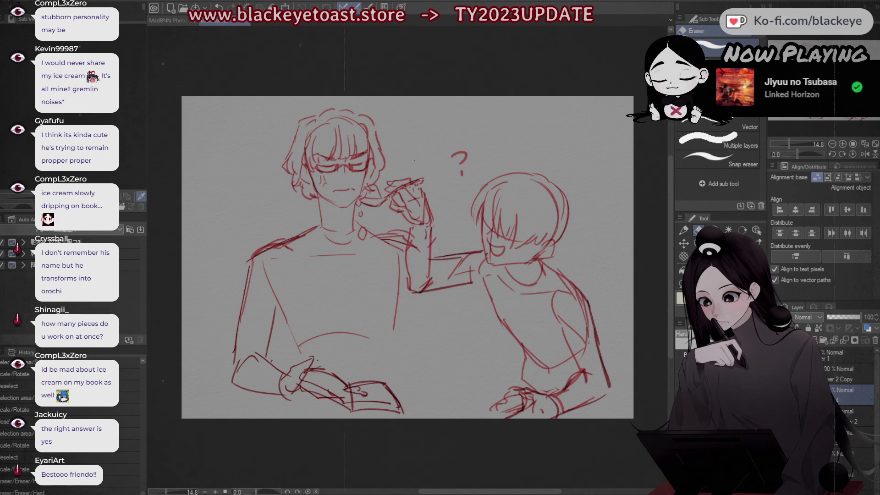
Step: On the arms layer, lasso the smaller figure's lowered arm, rotate it clockwise so the hand lifts in front of the torso, reposition it and deselect
left_click(849, 374)
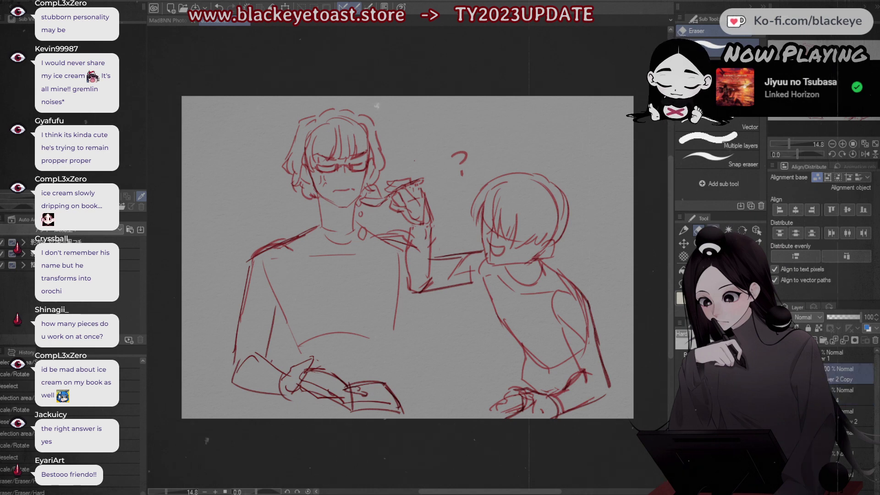
key("m")
mouse_move(591, 330)
left_mouse_down()
mouse_move(615, 334)
mouse_move(612, 386)
mouse_move(592, 348)
left_mouse_up()
key("ctrl+z")
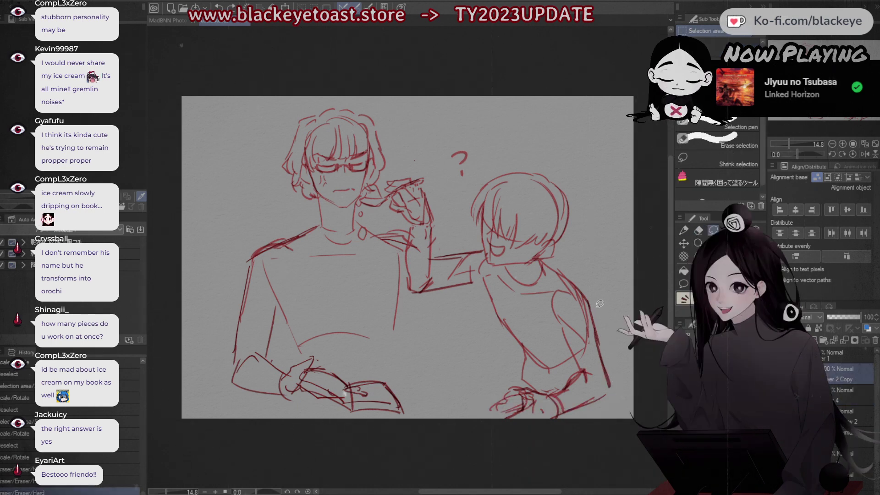
mouse_move(588, 305)
left_mouse_down()
mouse_move(566, 290)
mouse_move(550, 325)
mouse_move(575, 359)
mouse_move(550, 386)
mouse_move(481, 403)
mouse_move(610, 420)
mouse_move(596, 302)
left_mouse_up()
key("ctrl+t")
mouse_move(655, 320)
left_mouse_down()
mouse_move(651, 390)
mouse_move(635, 420)
left_mouse_up()
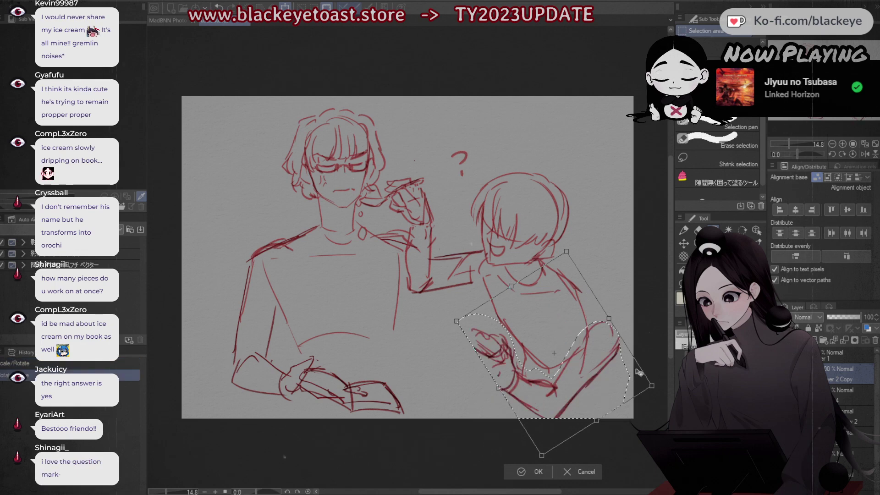
left_click_drag(588, 391, 546, 379)
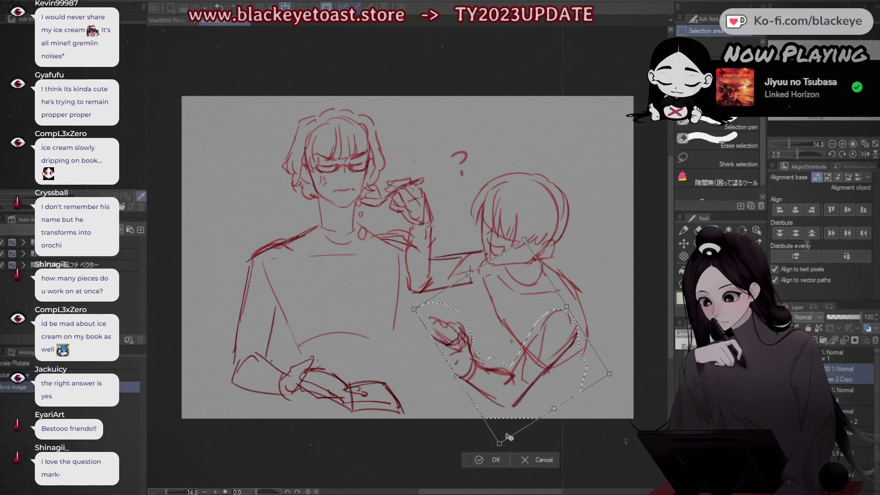
left_click(494, 459)
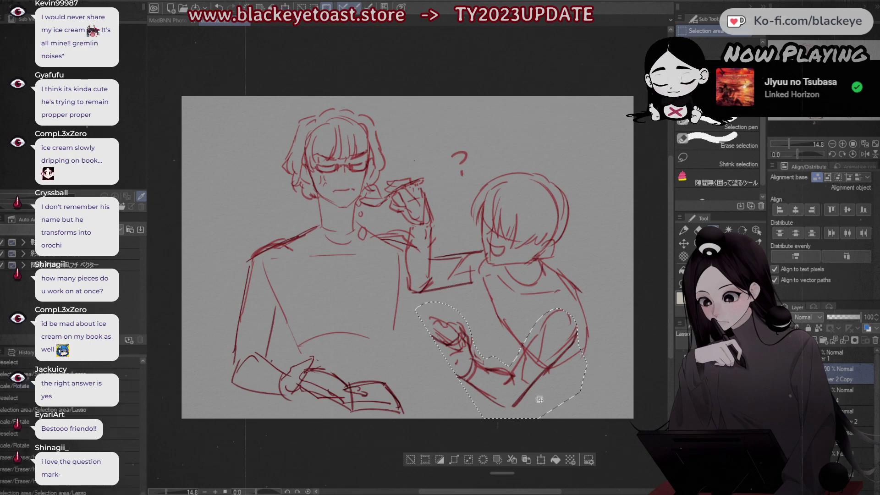
mouse_move(526, 381)
left_mouse_down()
mouse_move(530, 370)
mouse_move(535, 385)
left_mouse_up()
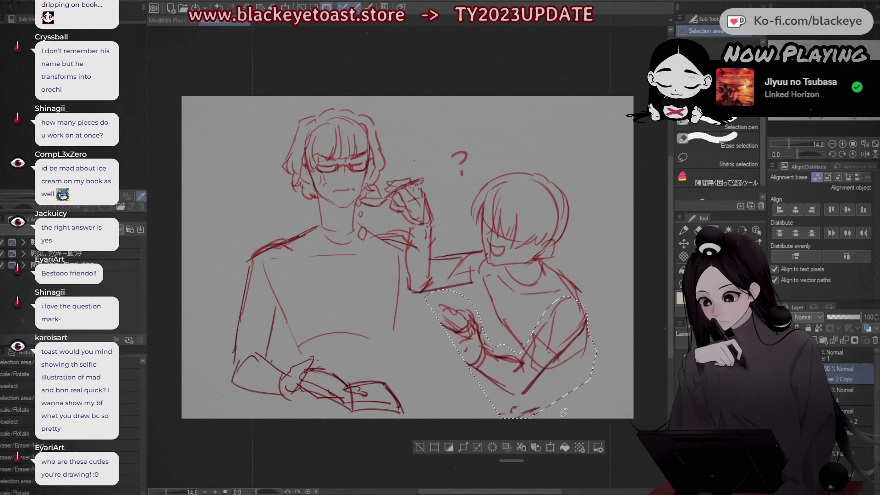
left_click(420, 447)
Step: Erase the lowered hand's old fingers and sketch a hand gripping a small cup in their place, undoing unsuitable strokes
key("e")
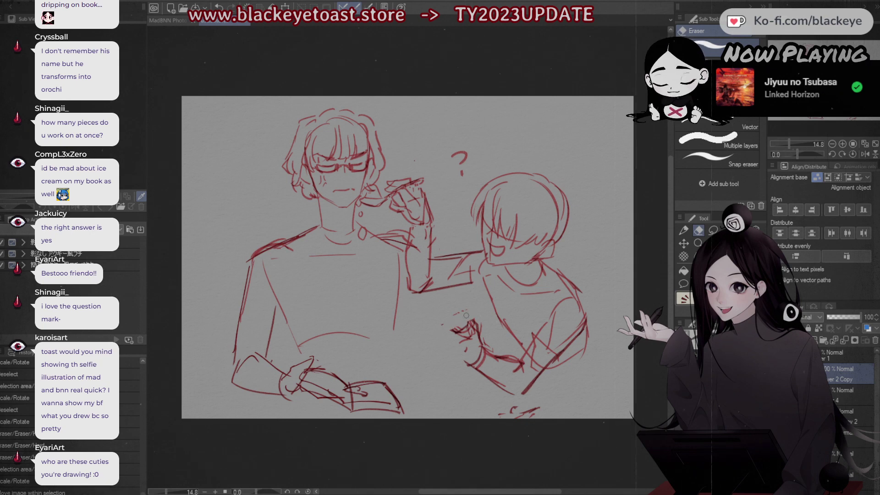
key("p")
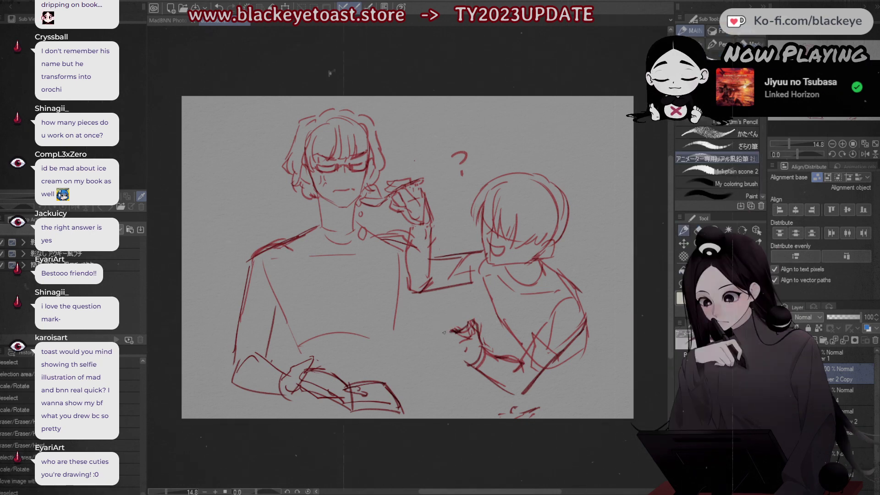
mouse_move(453, 330)
left_mouse_down()
mouse_move(418, 339)
mouse_move(427, 343)
left_mouse_up()
key("ctrl+z")
mouse_move(423, 342)
left_mouse_down()
mouse_move(465, 363)
mouse_move(432, 349)
mouse_move(436, 365)
mouse_move(468, 364)
left_mouse_up()
key("ctrl+z")
key("ctrl+z")
left_click_drag(424, 326, 443, 315)
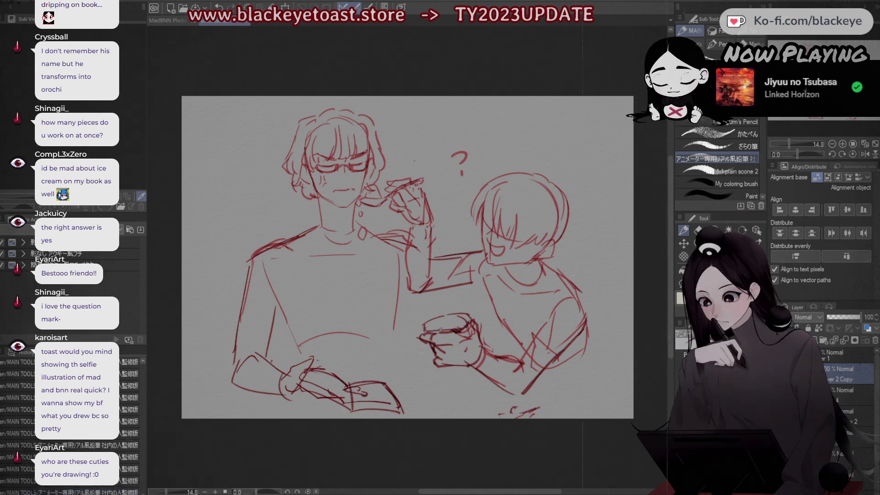
Step: Undo the latest strokes on the cup's rim, clean up the cup and sketch an ice-cream swirl on top of it
key("ctrl+z")
left_click_drag(422, 328, 431, 332)
key("ctrl+z")
key("ctrl+z")
key("ctrl+z")
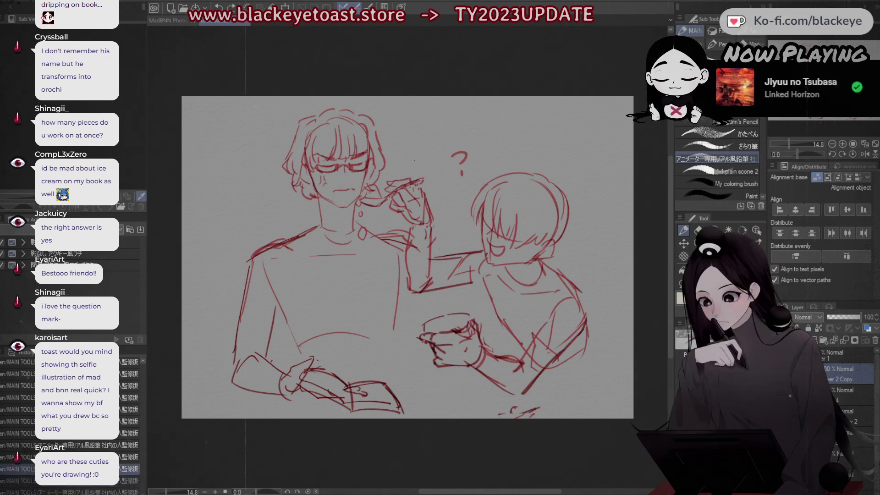
key("e")
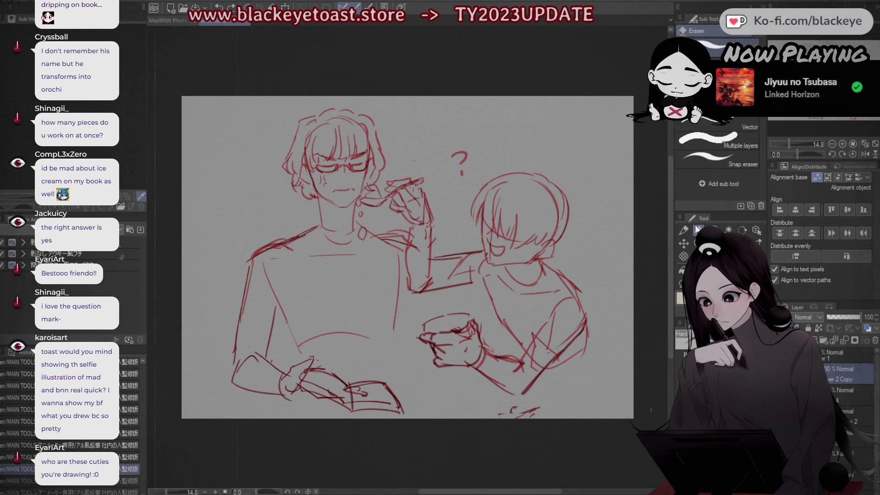
key("p")
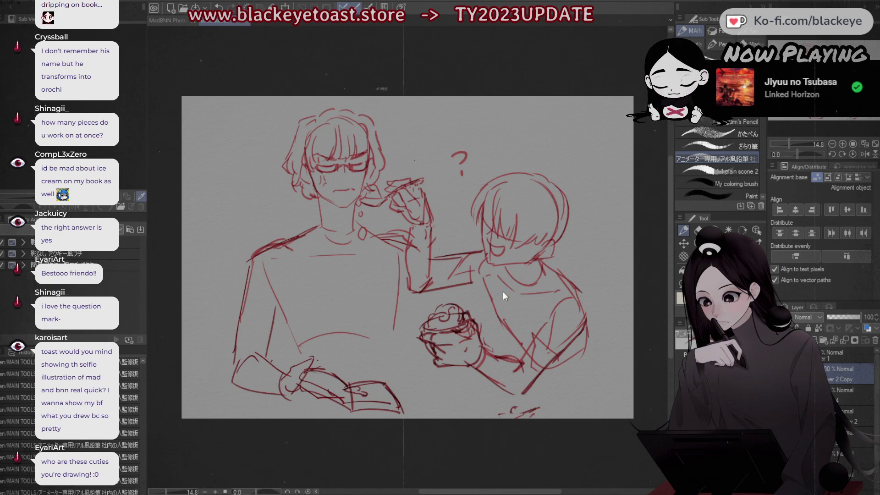
Step: View the black-and-white maid illustration and return to the red sketch document
key("ctrl+Tab")
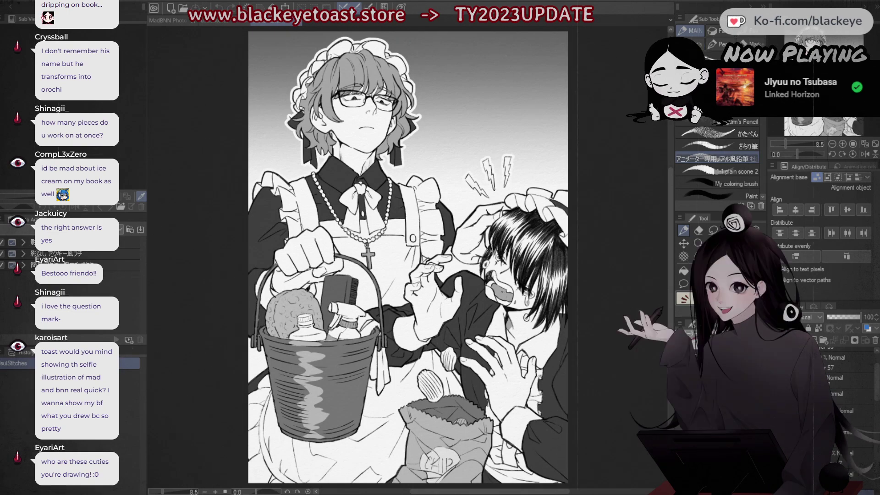
left_click(216, 20)
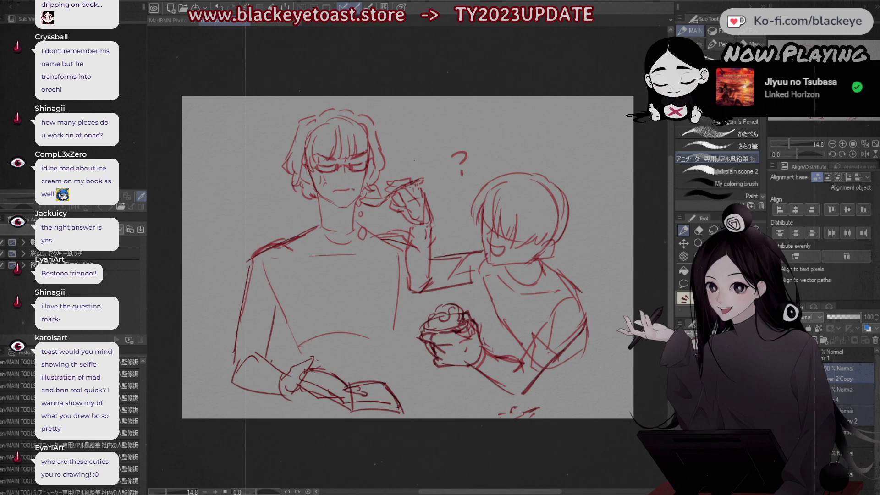
Step: With the smaller figure's layers selected, lasso the head, scale it down slightly towards the neck, apply and clear the selection
key("m")
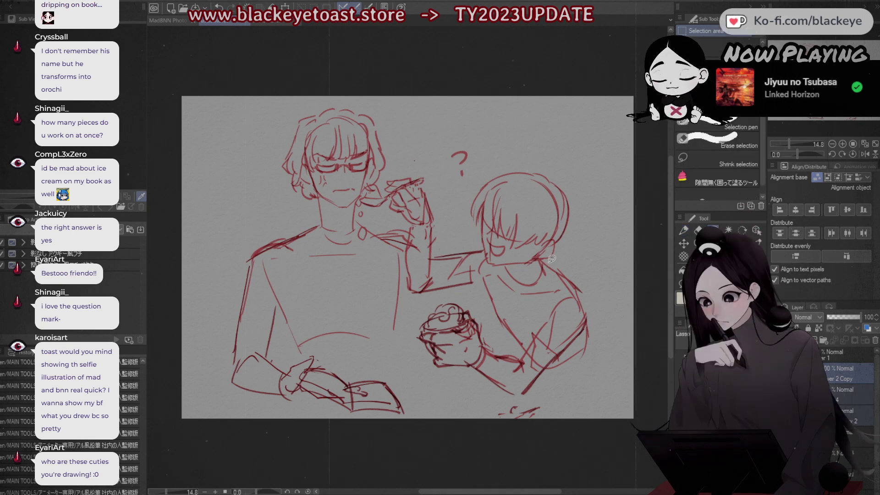
mouse_move(532, 267)
left_mouse_down()
mouse_move(491, 262)
mouse_move(477, 174)
mouse_move(585, 241)
mouse_move(545, 264)
left_mouse_up()
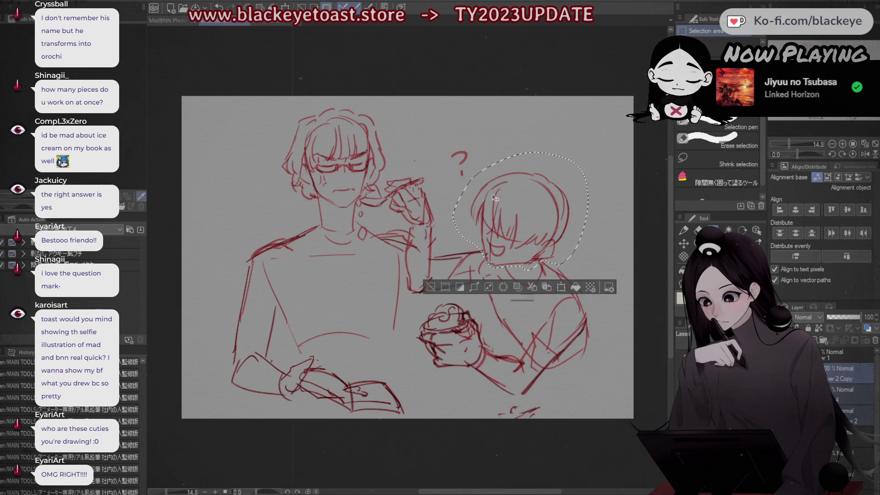
key("ctrl+t")
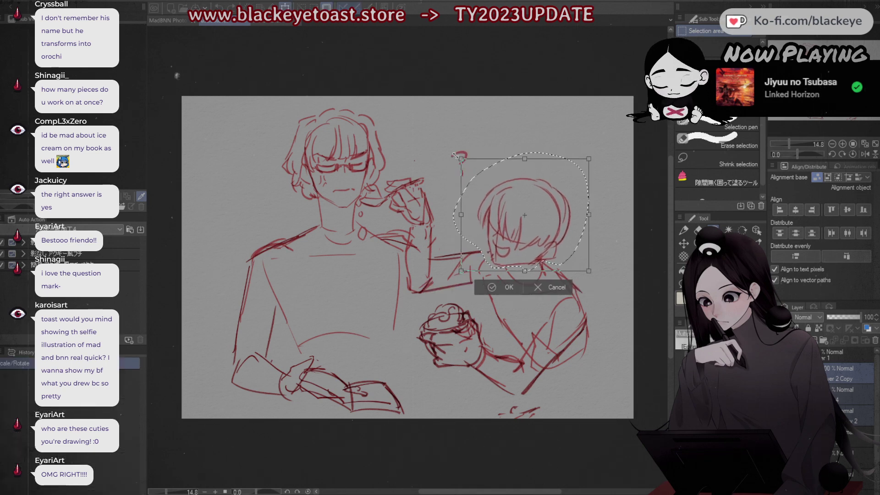
left_click_drag(456, 155, 457, 161)
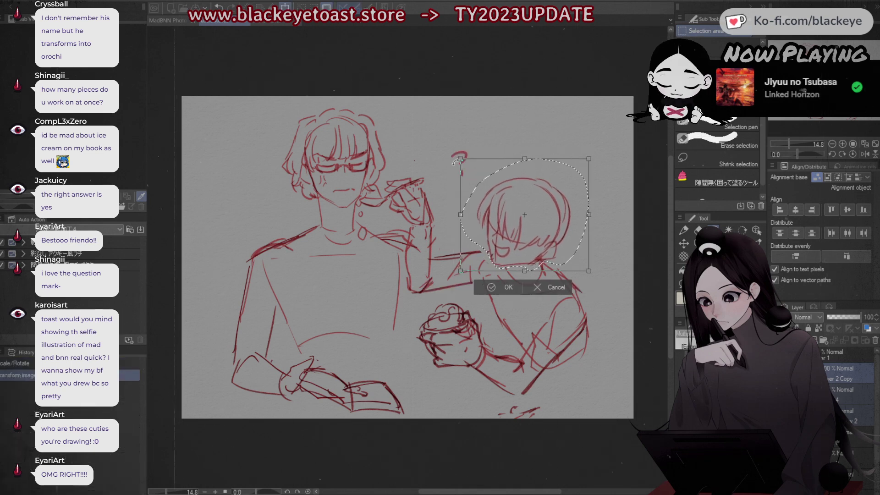
left_click(496, 287)
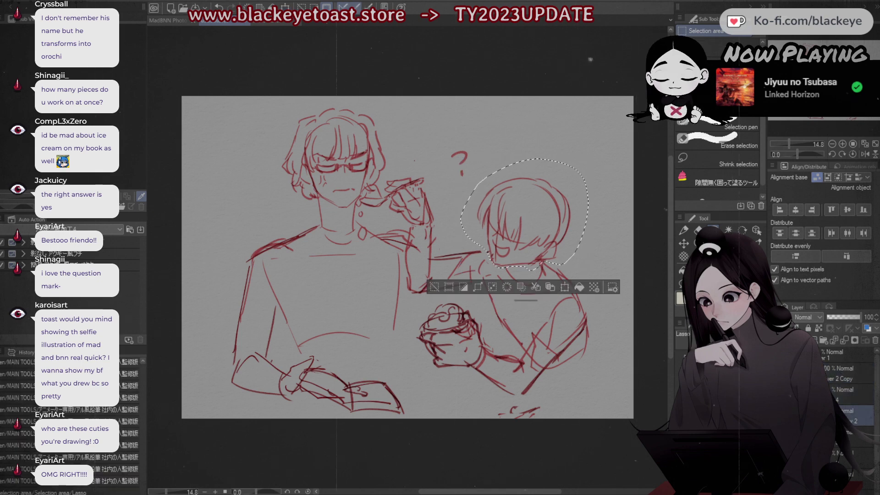
key("ctrl+d")
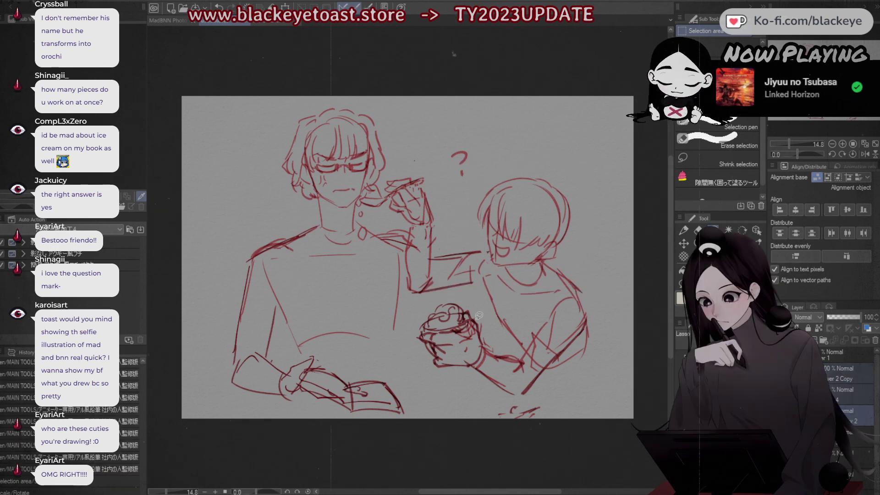
Step: Scale the whole smaller figure up slightly towards the canvas's lower-right corner and apply the transform
key("ctrl+t")
left_click_drag(590, 454, 596, 460)
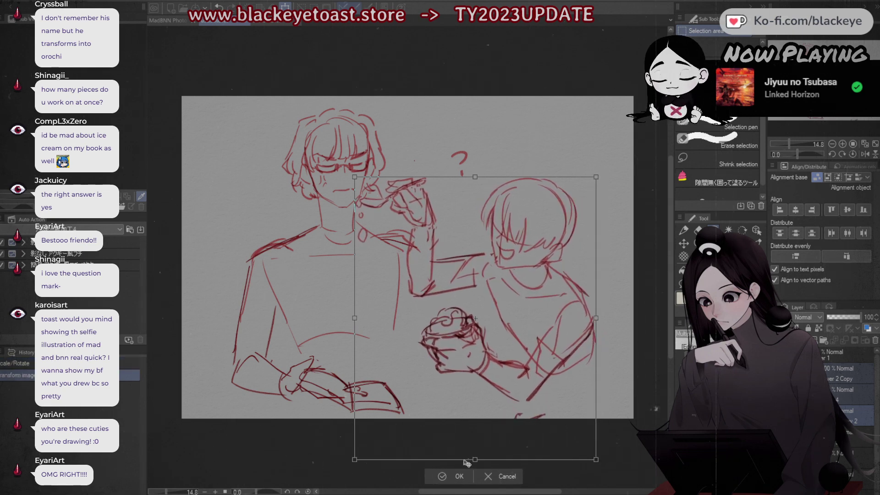
left_click(461, 475)
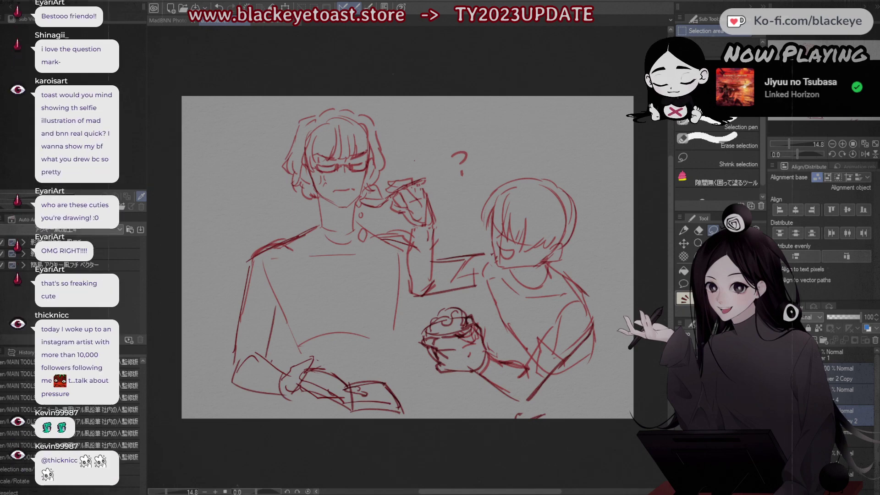
Step: Switch to the purple-haired selfie illustration and show its line art without the colours
left_click(167, 22)
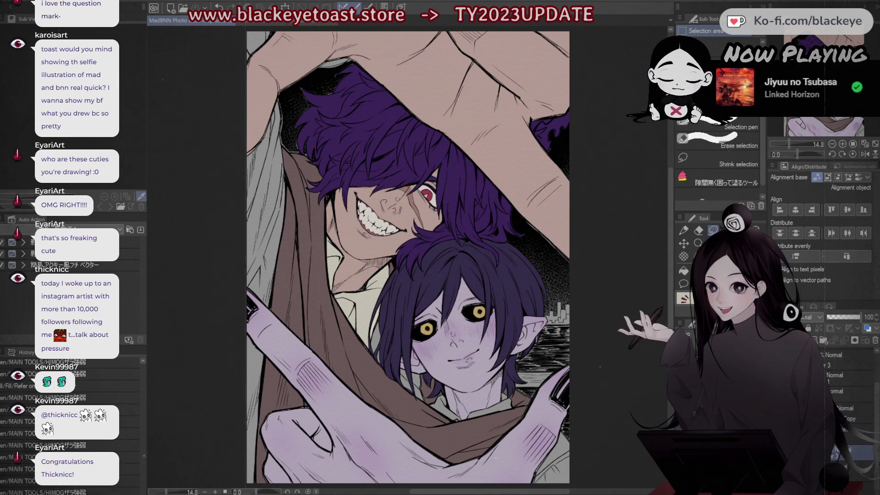
key("ctrl+Tab")
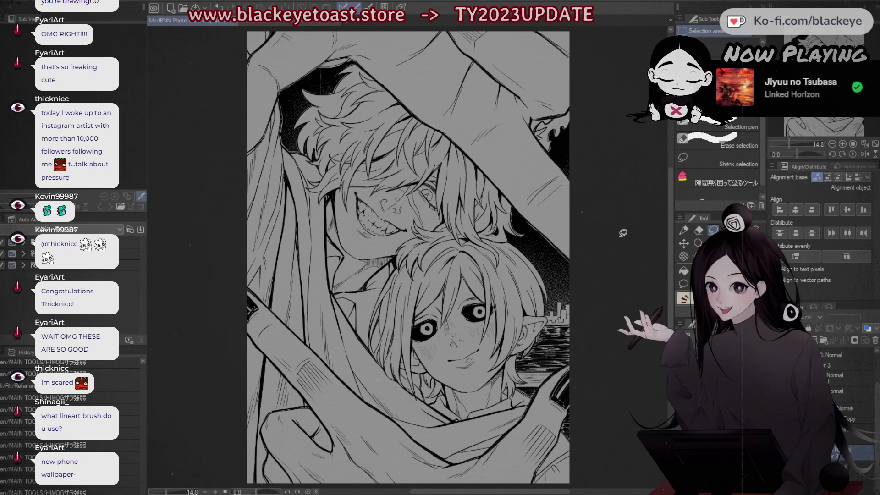
Step: Switch to the Pen tool and lighten the gray paper behind the two-figure line art
left_click(684, 230)
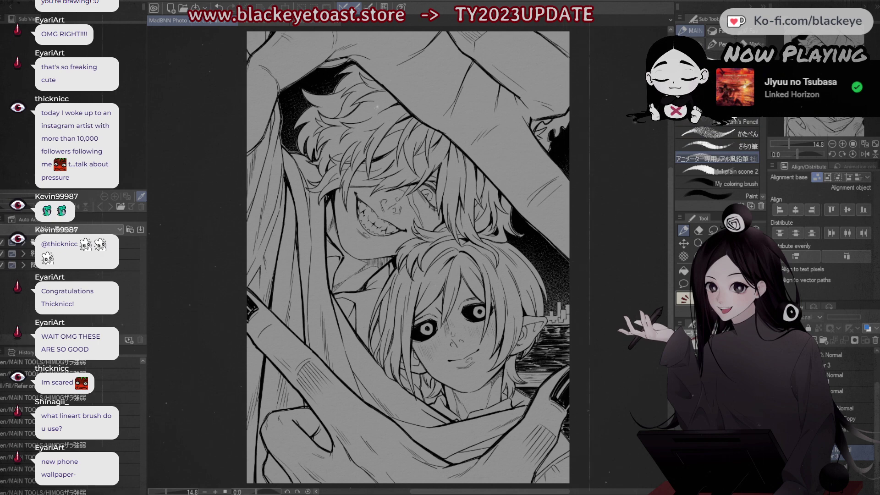
mouse_move(674, 248)
left_mouse_down()
mouse_move(639, 248)
mouse_move(680, 257)
left_mouse_up()
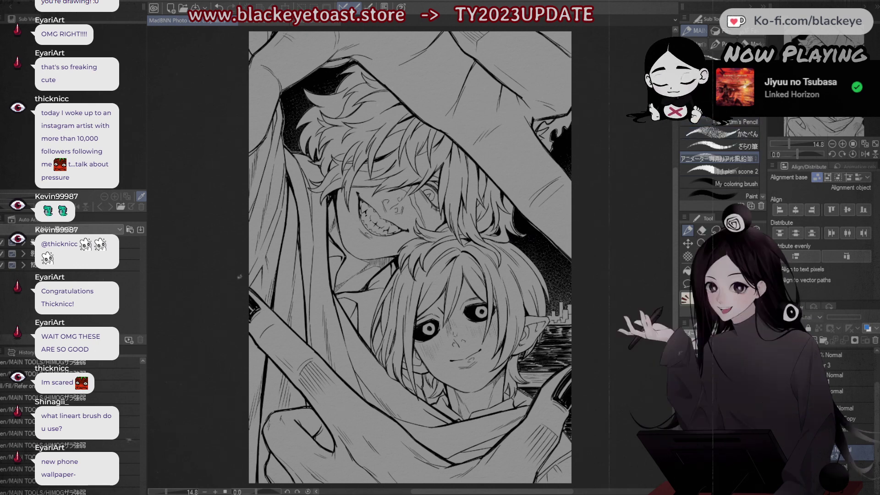
scroll(853, 413, "down", 1)
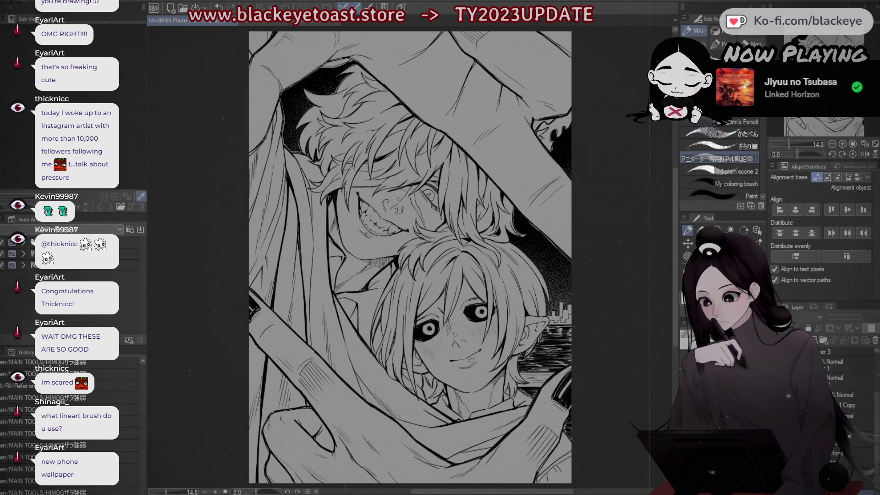
key("ctrl+y")
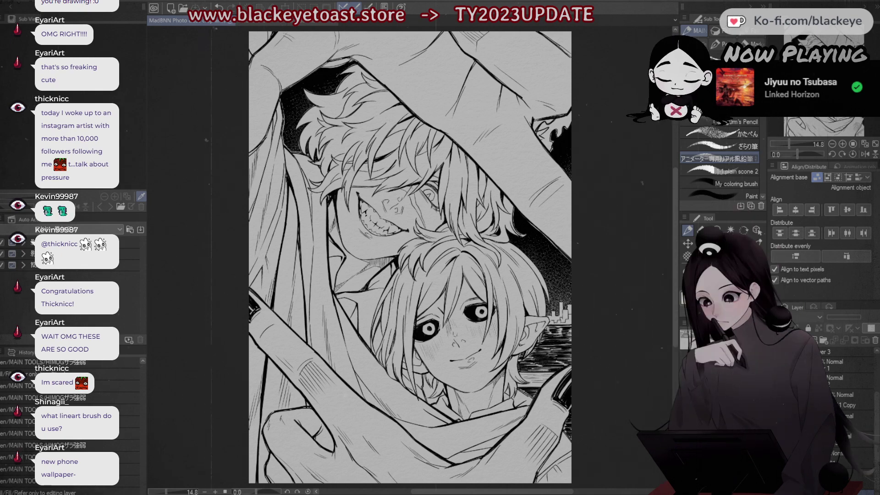
Step: Check the red sketch document, return to the line art and examine its hair and arm strokes at 100% zoom
left_click(250, 22)
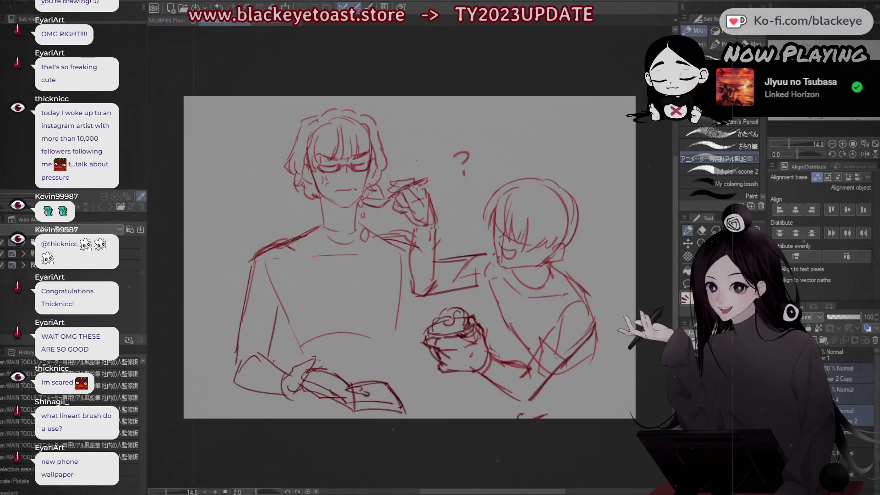
left_click(174, 22)
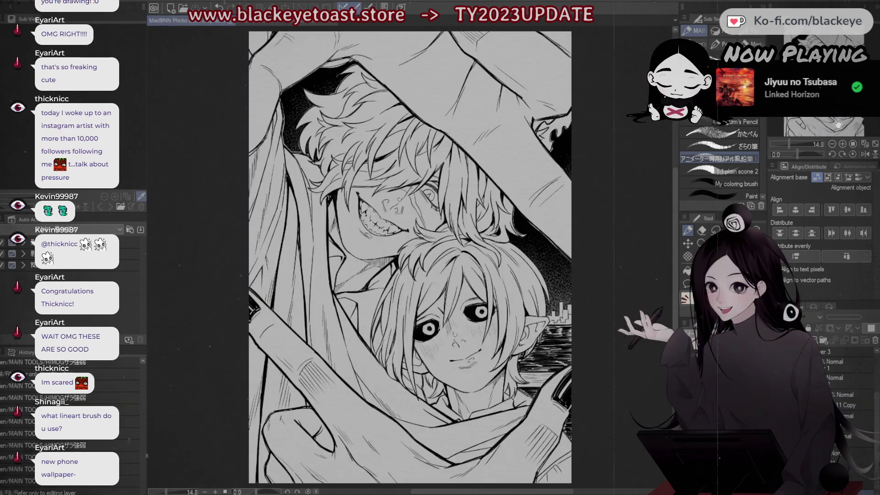
left_click(842, 144)
left_click(843, 144)
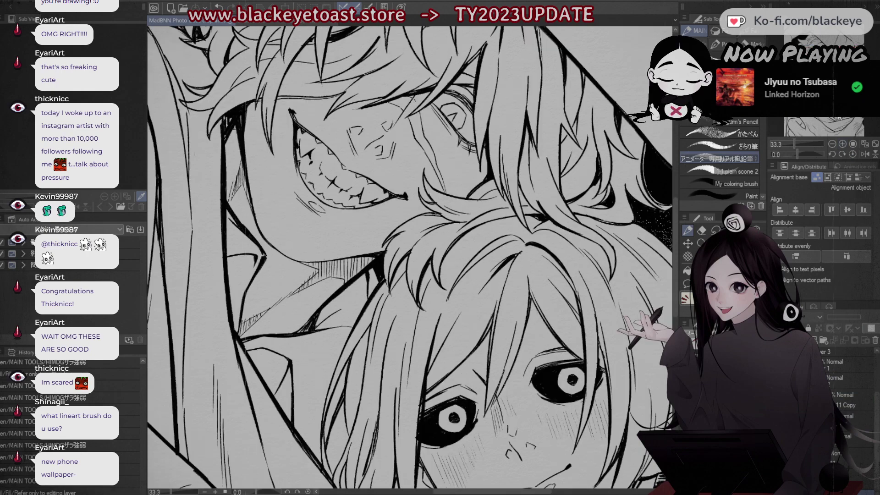
left_click(855, 94)
left_click_drag(855, 94, 856, 82)
left_click_drag(856, 81, 847, 67)
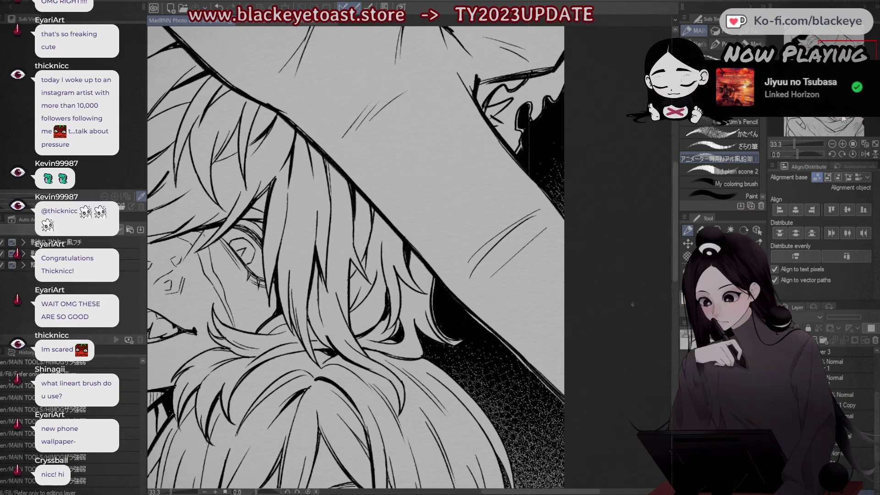
left_click(851, 144)
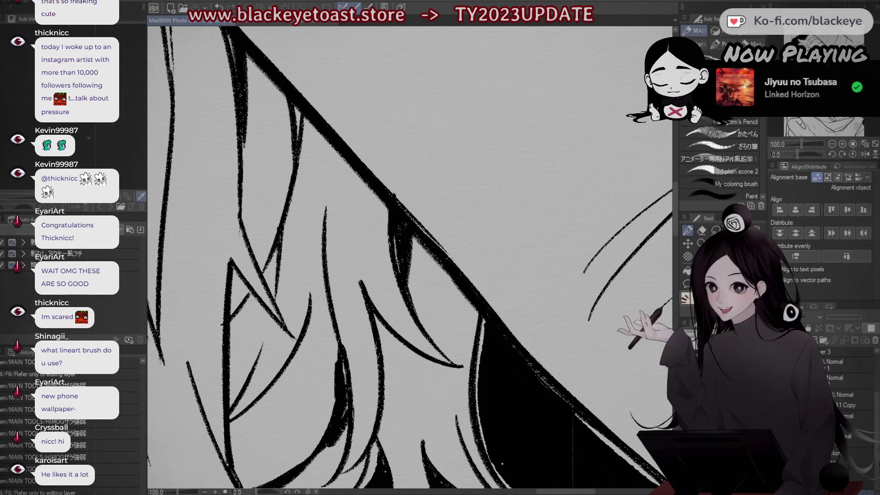
Step: Draw several thick black test strokes with the Inking Pen on the blank arm area, clear them and show the whole illustration
mouse_move(470, 173)
left_mouse_down()
mouse_move(546, 128)
mouse_move(596, 120)
left_mouse_up()
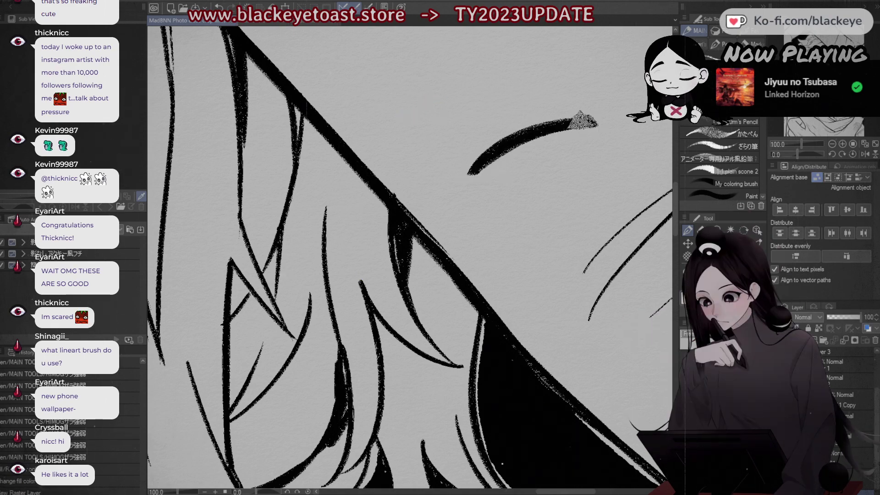
left_click_drag(532, 67, 464, 149)
mouse_move(435, 105)
left_mouse_down()
mouse_move(476, 81)
mouse_move(453, 85)
mouse_move(556, 95)
left_mouse_up()
mouse_move(579, 57)
left_mouse_down()
mouse_move(571, 103)
mouse_move(583, 105)
left_mouse_up()
left_click_drag(596, 76, 598, 108)
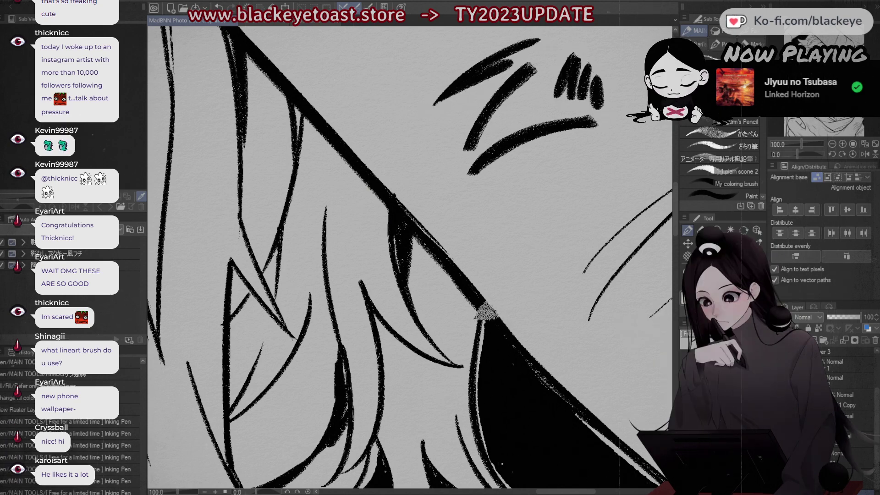
key("Delete")
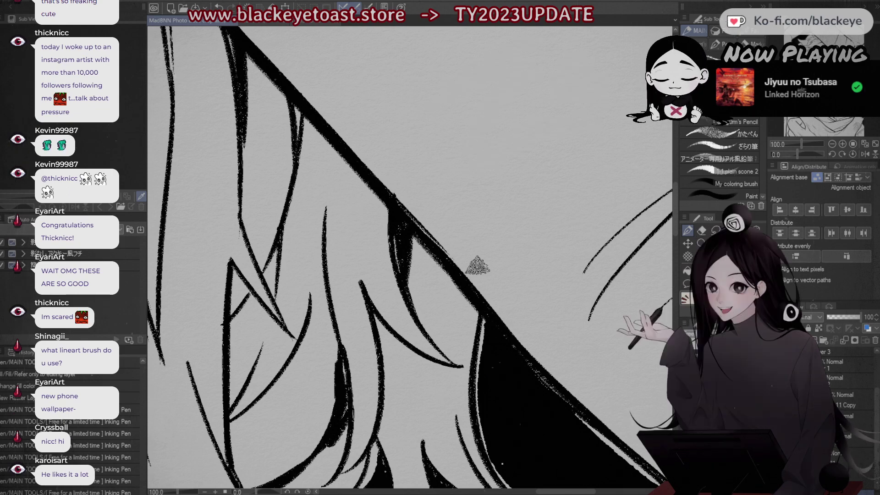
left_click(875, 145)
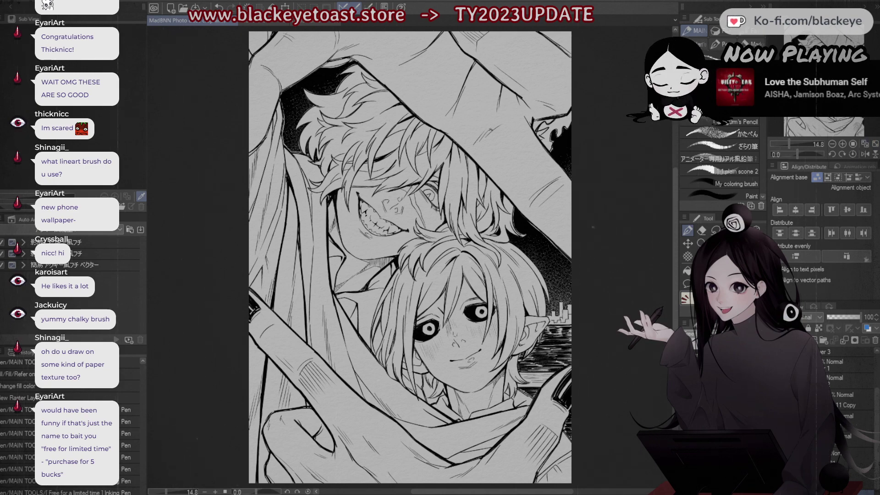
Step: Return to the red sketch and draw a high, segmented collar around the reading man's neck on a new layer
left_click(257, 20)
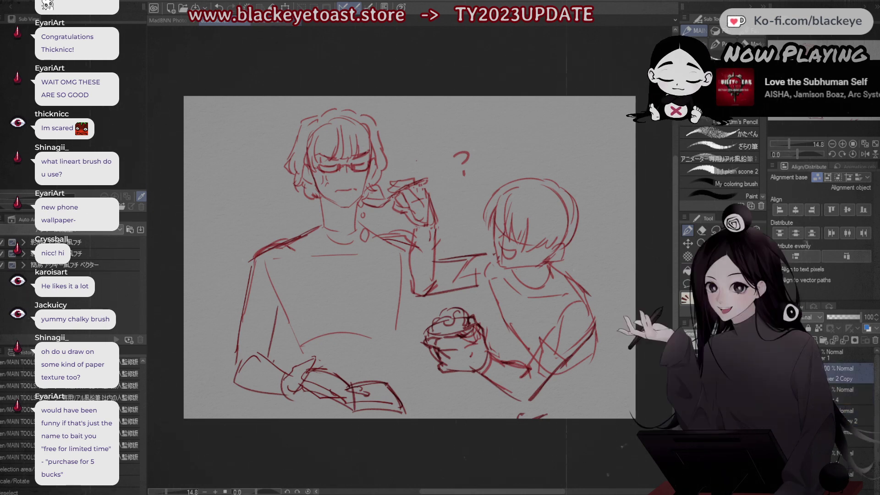
key("ctrl+shift+n")
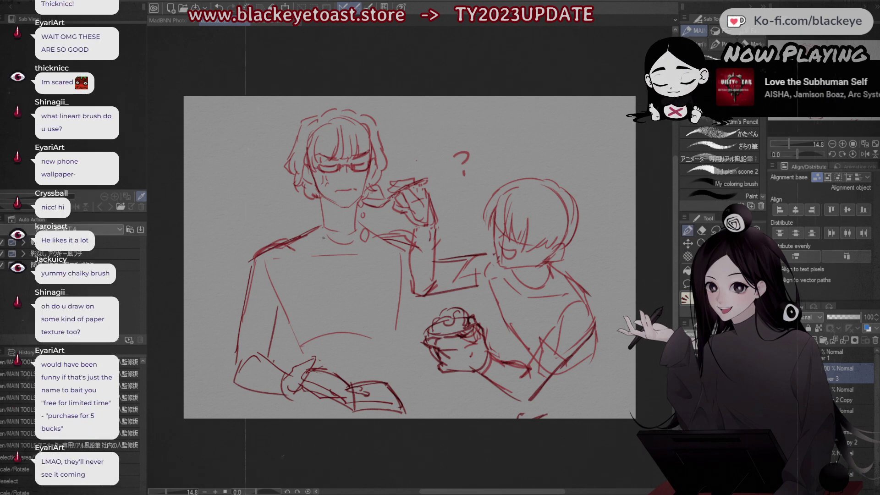
mouse_move(321, 206)
left_mouse_down()
mouse_move(317, 227)
mouse_move(333, 212)
mouse_move(324, 210)
mouse_move(348, 215)
mouse_move(332, 218)
mouse_move(349, 224)
left_mouse_up()
key("ctrl+z")
key("ctrl+z")
key("ctrl+z")
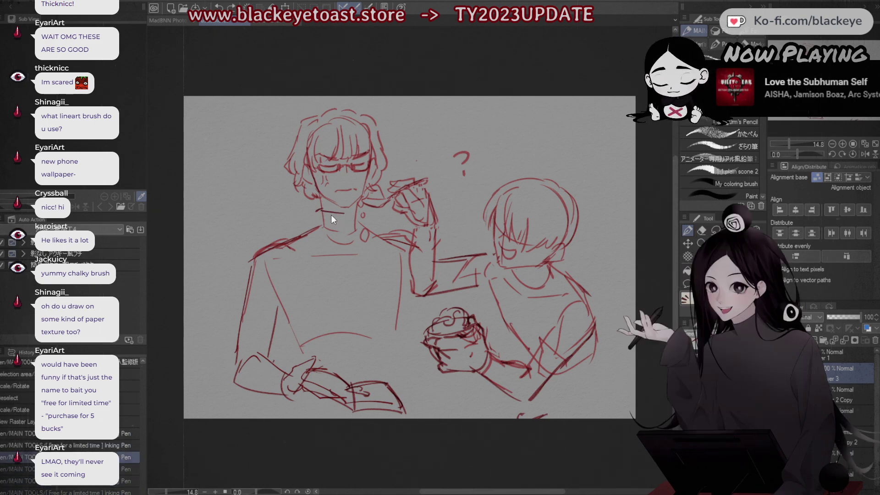
key("ctrl+z")
key("ctrl+z")
mouse_move(321, 210)
left_mouse_down()
mouse_move(358, 211)
mouse_move(316, 209)
mouse_move(317, 225)
mouse_move(360, 208)
mouse_move(361, 223)
mouse_move(334, 228)
mouse_move(351, 231)
left_mouse_up()
key("ctrl+z")
key("ctrl+z")
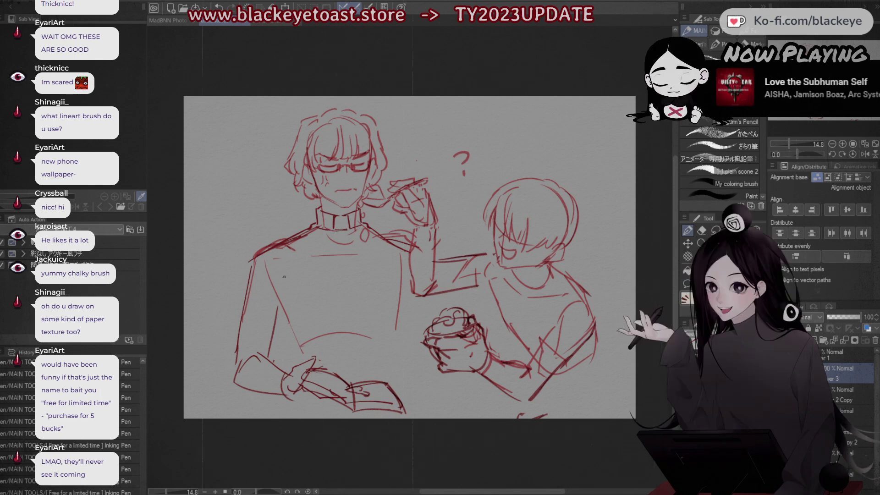
Step: Sketch the armhole seam and a double vertical placket line down the front of the man's jacket
left_click_drag(260, 264, 281, 306)
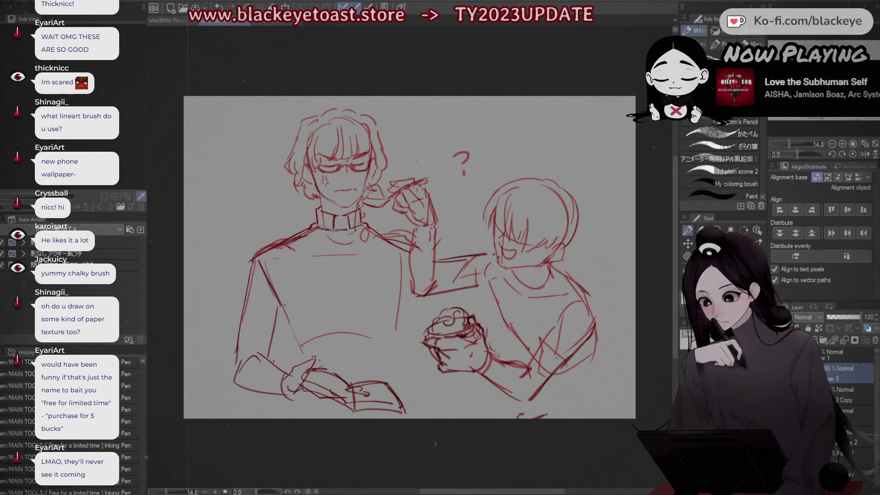
left_click_drag(339, 252, 346, 358)
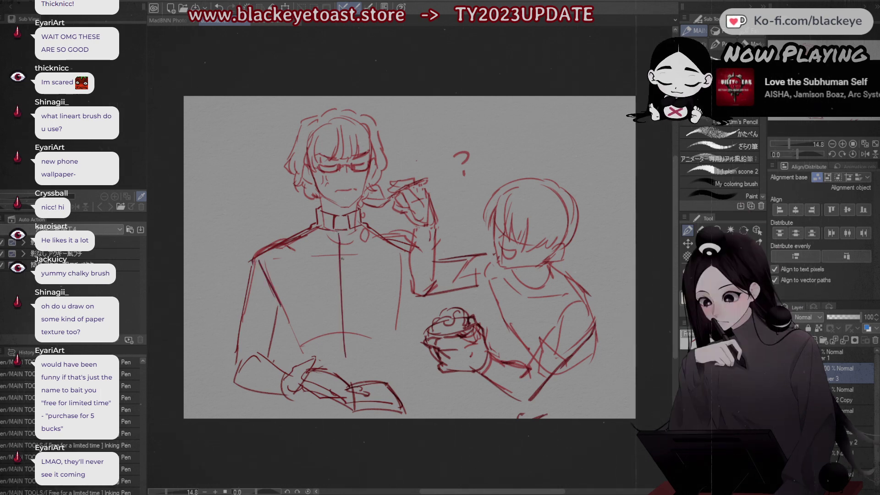
key("ctrl+z")
mouse_move(341, 237)
left_mouse_down()
mouse_move(347, 347)
mouse_move(355, 353)
left_mouse_up()
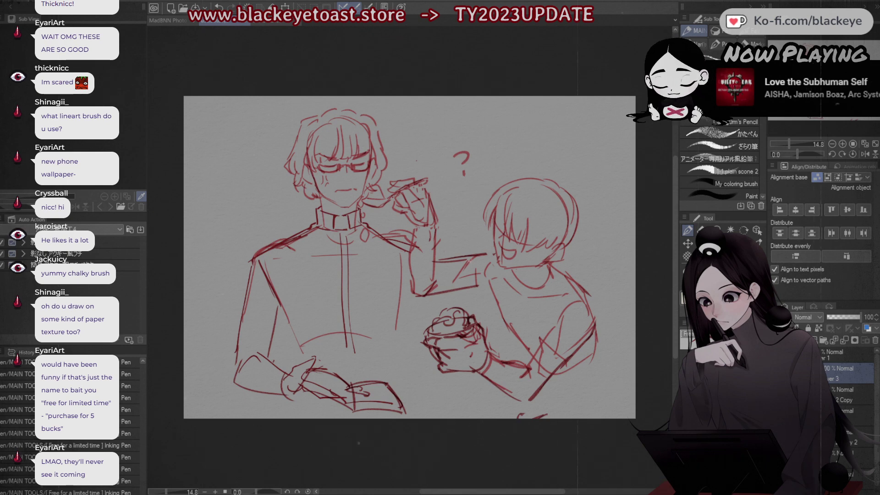
Step: On a new layer, sketch the man's clenched fist with its fingers between the open book and the ice cream cup
key("ctrl+shift+n")
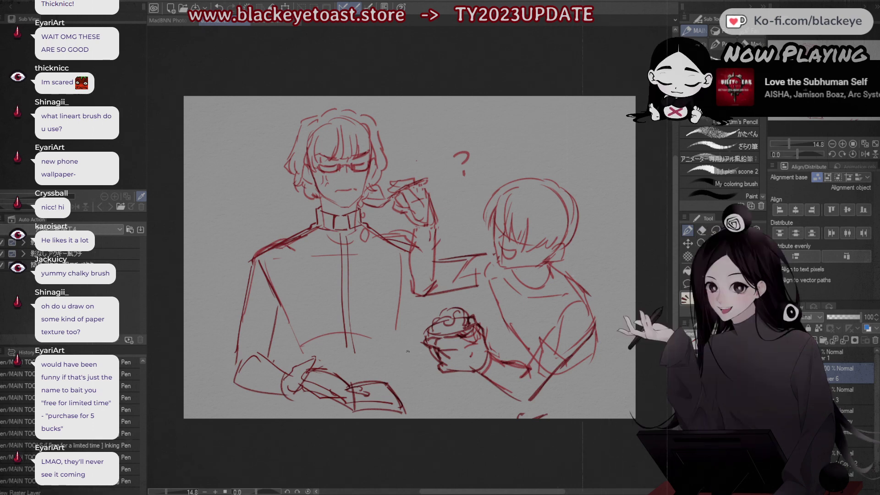
left_click(402, 354)
key("ctrl+z")
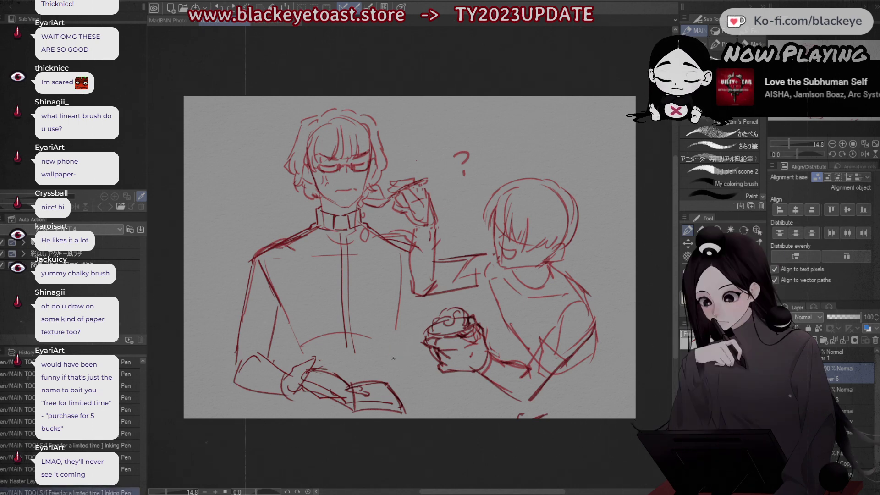
mouse_move(398, 359)
left_mouse_down()
mouse_move(390, 377)
mouse_move(412, 359)
mouse_move(395, 358)
mouse_move(415, 390)
left_mouse_up()
key("ctrl+z")
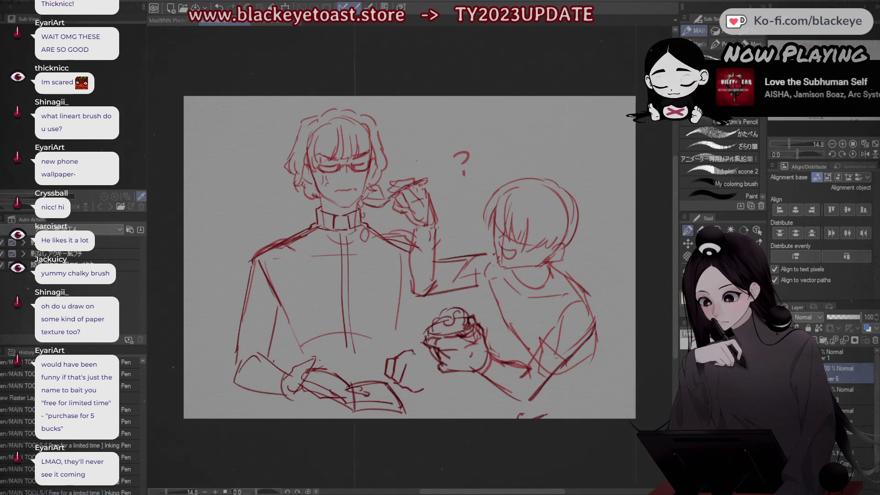
left_click_drag(414, 353, 427, 379)
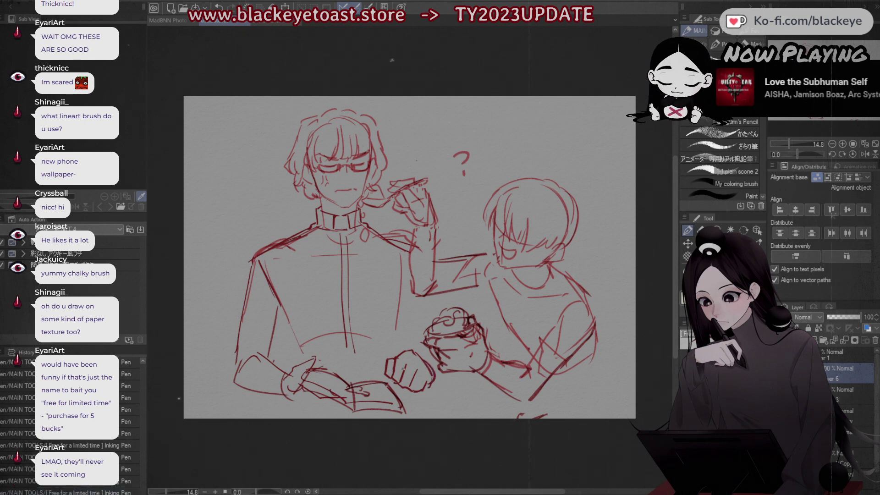
Step: Erase the fist's rough edge and redraw its thumb side, outline and knuckles
key("e")
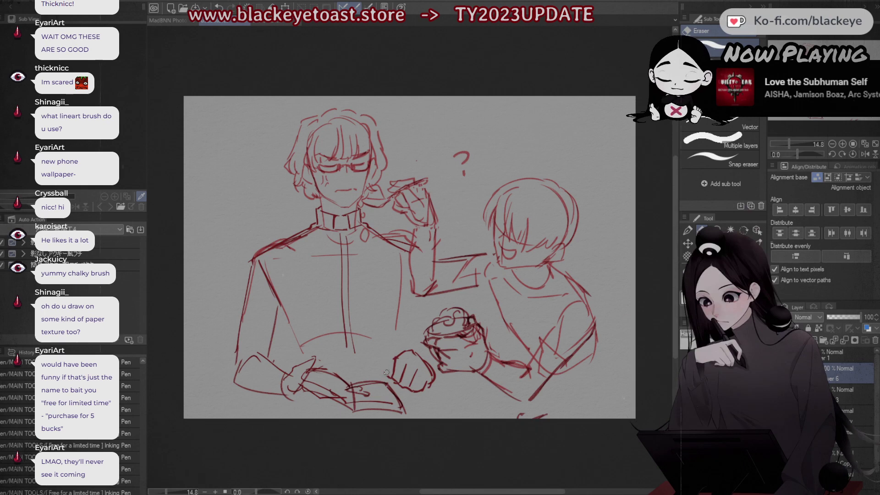
key("p")
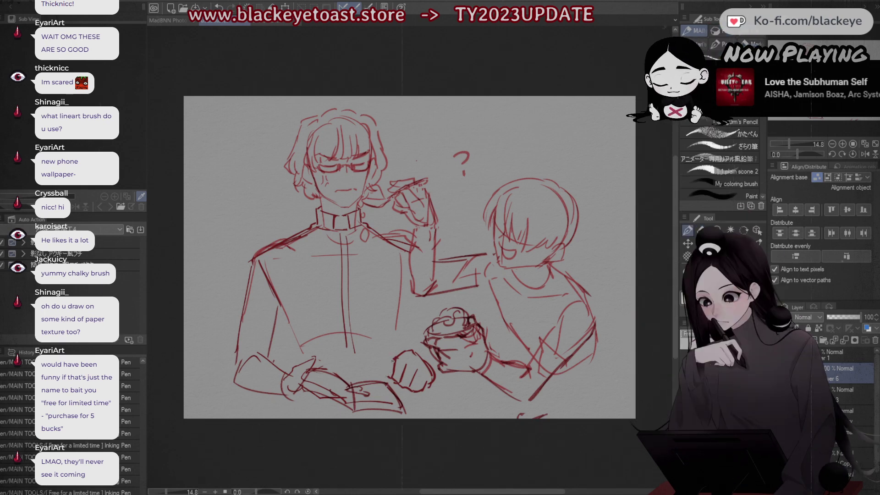
key("ctrl+z")
key("ctrl+z")
mouse_move(382, 372)
left_mouse_down()
mouse_move(390, 383)
mouse_move(385, 373)
left_mouse_up()
mouse_move(385, 371)
left_mouse_down()
mouse_move(389, 386)
mouse_move(412, 392)
left_mouse_up()
mouse_move(410, 392)
left_mouse_down()
mouse_move(437, 386)
mouse_move(431, 391)
left_mouse_up()
key("ctrl+z")
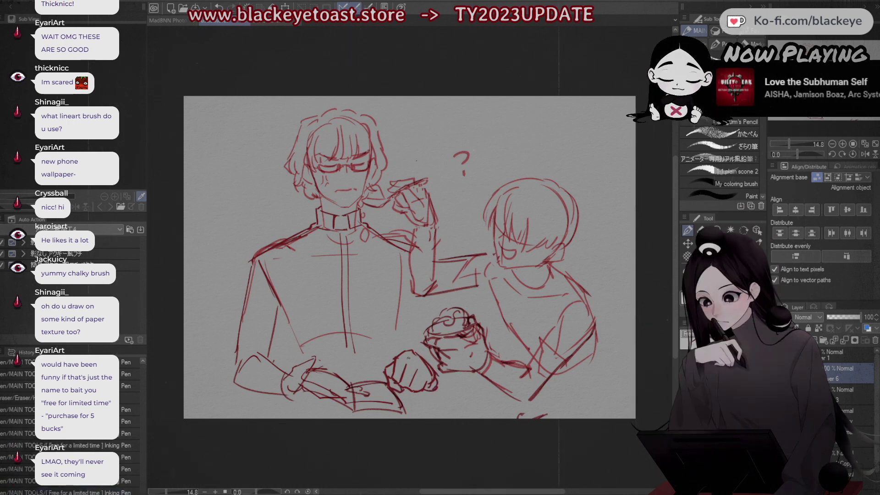
mouse_move(395, 359)
left_mouse_down()
mouse_move(408, 351)
mouse_move(425, 361)
mouse_move(434, 388)
mouse_move(415, 352)
mouse_move(428, 370)
left_mouse_up()
key("e")
key("p")
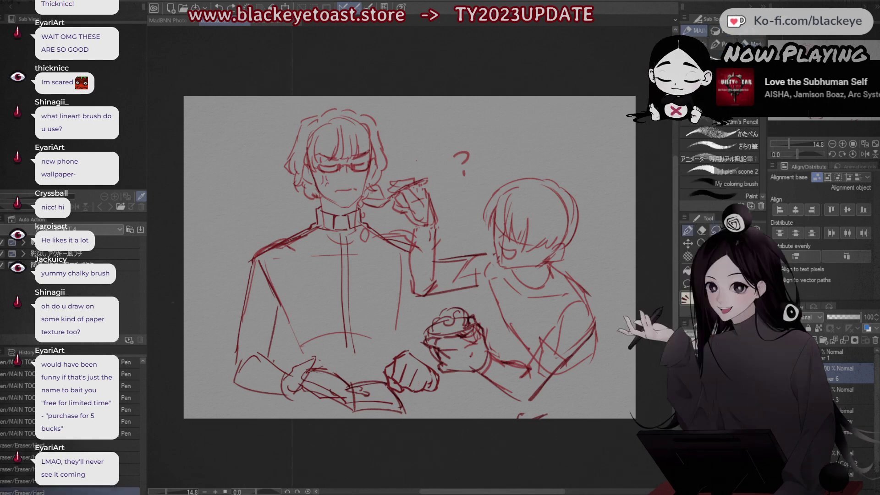
Step: Lasso parts of the fist's fingers, shift them slightly into place and clear the selection
key("m")
mouse_move(411, 374)
left_mouse_down()
mouse_move(424, 370)
mouse_move(404, 357)
mouse_move(401, 380)
mouse_move(415, 367)
left_mouse_up()
left_click_drag(409, 372, 426, 389)
key("ctrl+d")
key("p")
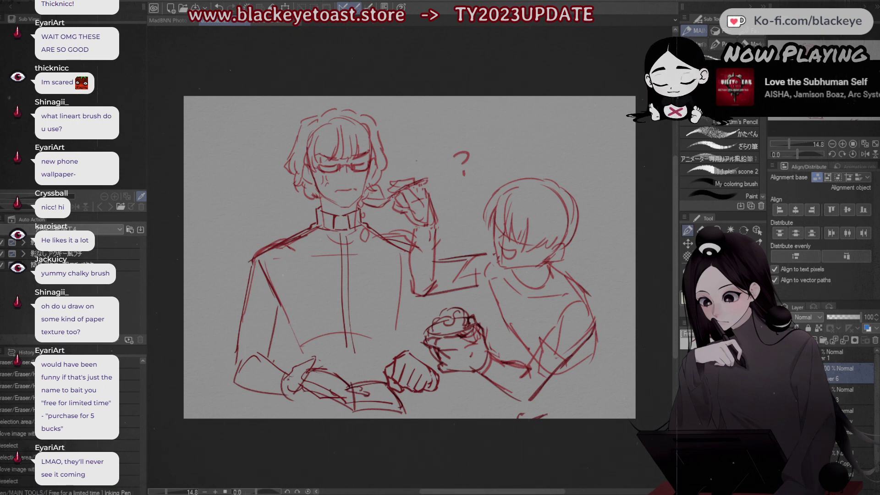
Step: Redraw the fingers of the man's other hand so they rest spread over the open book's page
mouse_move(288, 379)
left_mouse_down()
mouse_move(302, 369)
mouse_move(285, 372)
mouse_move(305, 403)
mouse_move(291, 399)
mouse_move(317, 406)
left_mouse_up()
key("ctrl+z")
key("ctrl+z")
key("ctrl+z")
key("ctrl+z")
key("ctrl+z")
key("ctrl+z")
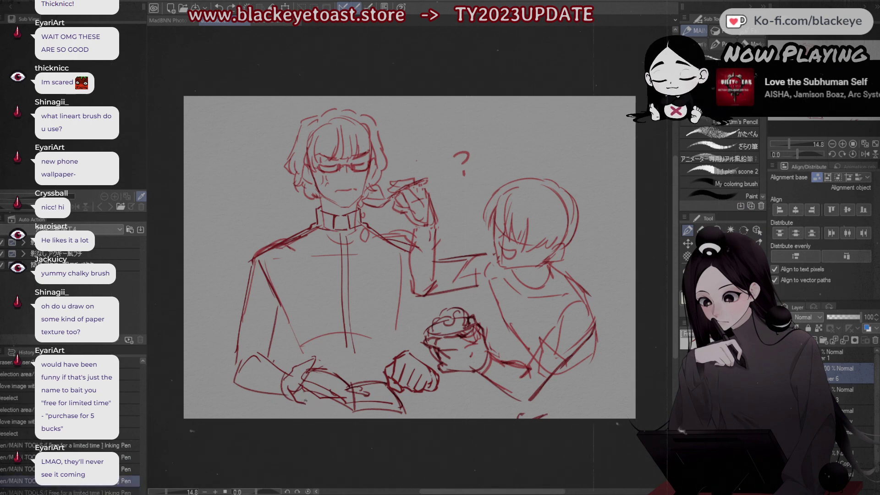
left_click_drag(303, 398, 317, 404)
mouse_move(305, 404)
left_mouse_down()
mouse_move(331, 407)
mouse_move(306, 411)
left_mouse_up()
key("ctrl+z")
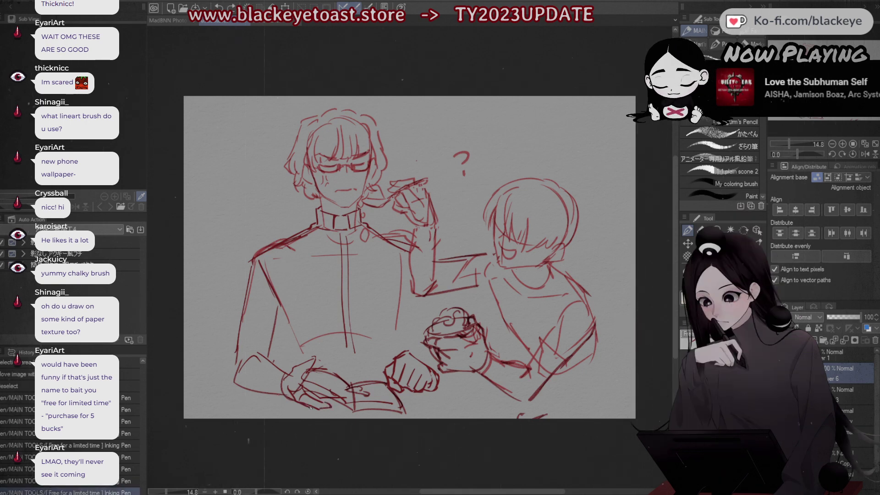
Step: Sketch the sleeve cuff at the wrist of the hand on the book and outline the forearm and elbow fold
left_click_drag(284, 373, 312, 372)
key("ctrl+z")
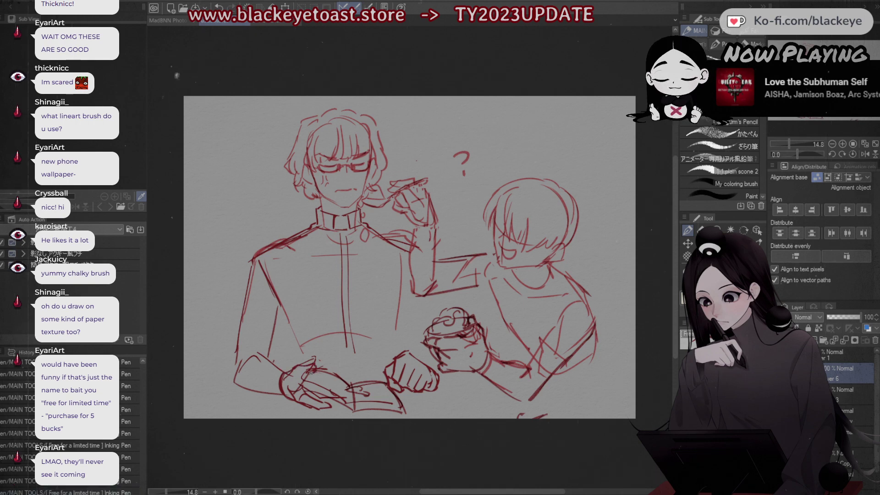
key("ctrl+z")
key("ctrl+z")
key("ctrl+z")
key("ctrl+z")
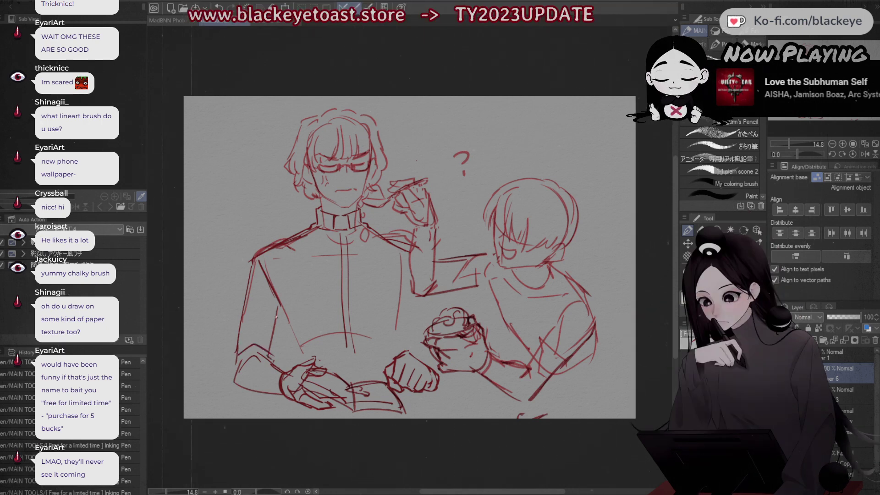
Step: Redraw the inner and outer contours of the same jacket sleeve from the shoulder down to the forearm
left_click_drag(263, 284, 295, 355)
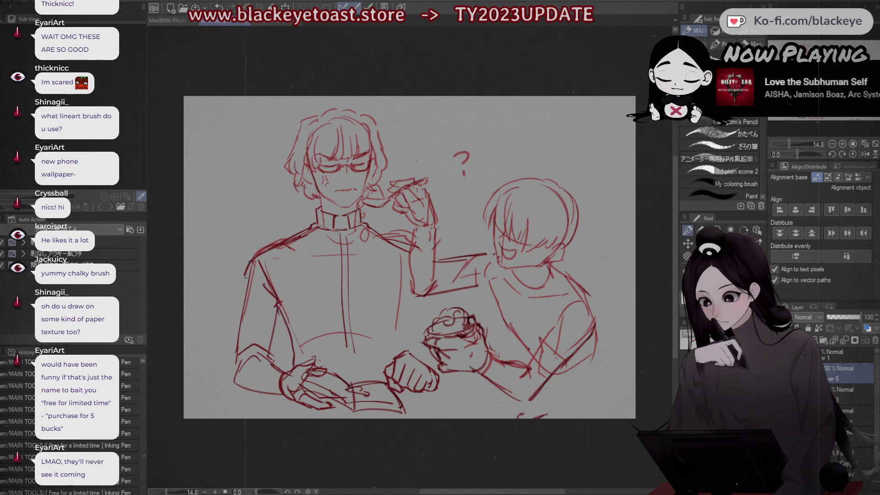
key("ctrl+z")
mouse_move(247, 266)
left_mouse_down()
mouse_move(235, 364)
mouse_move(270, 380)
mouse_move(274, 404)
mouse_move(238, 387)
mouse_move(281, 405)
left_mouse_up()
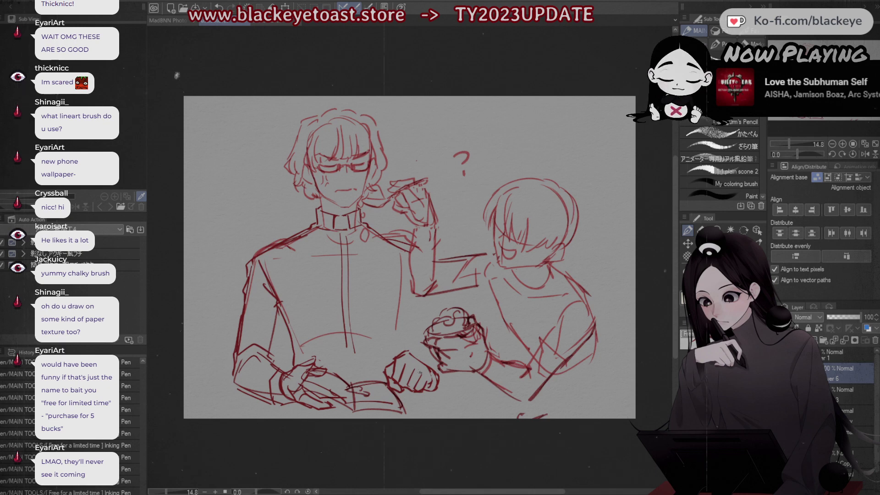
Step: Lasso the man's clenched fist, cut and paste it onto its own layer, and rotate and move it up in front of his torso
key("m")
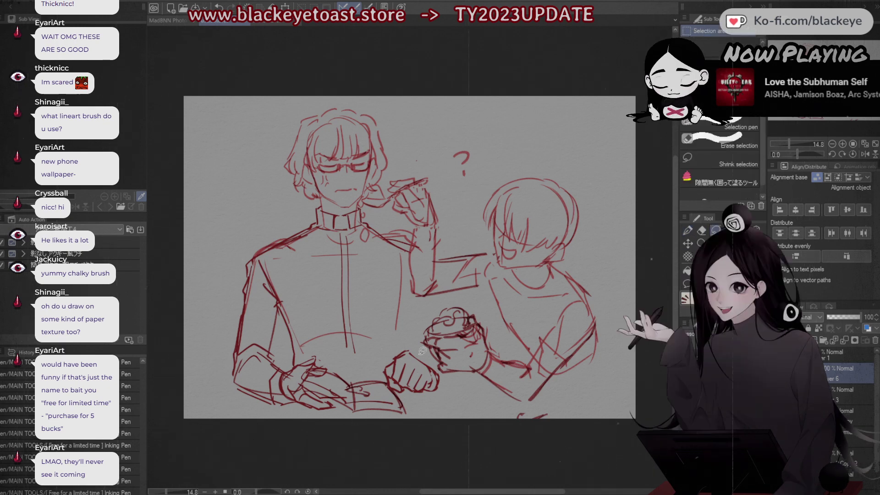
mouse_move(409, 339)
left_mouse_down()
mouse_move(391, 387)
mouse_move(442, 404)
mouse_move(439, 368)
mouse_move(383, 376)
mouse_move(386, 385)
mouse_move(450, 390)
mouse_move(416, 344)
mouse_move(390, 355)
left_mouse_up()
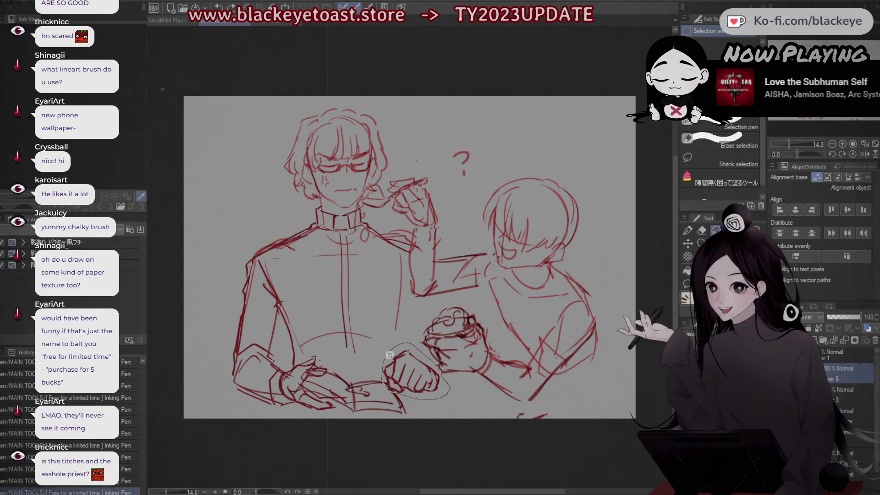
key("ctrl+x")
key("ctrl+v")
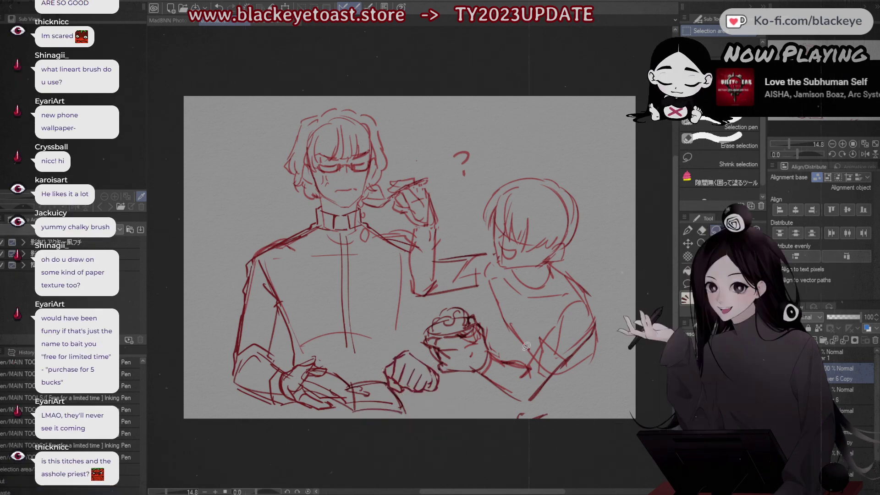
key("ctrl+t")
left_click_drag(446, 353, 405, 332)
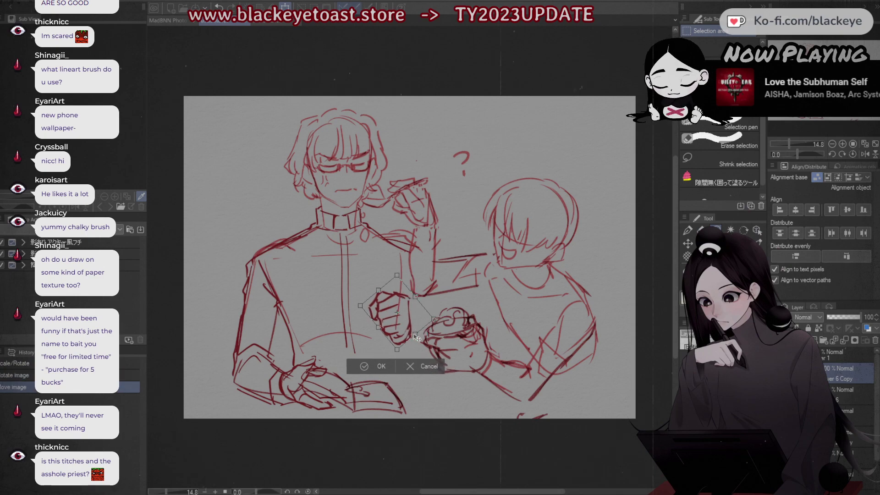
left_click(383, 365)
Step: Sketch the underside of the man's forearm running from the raised fist towards the ice cream cup
key("p")
key("ctrl+z")
left_click_drag(398, 351, 420, 357)
mouse_move(410, 323)
left_mouse_down()
mouse_move(424, 330)
mouse_move(414, 359)
mouse_move(439, 370)
left_mouse_up()
key("ctrl+z")
key("ctrl+z")
key("ctrl+z")
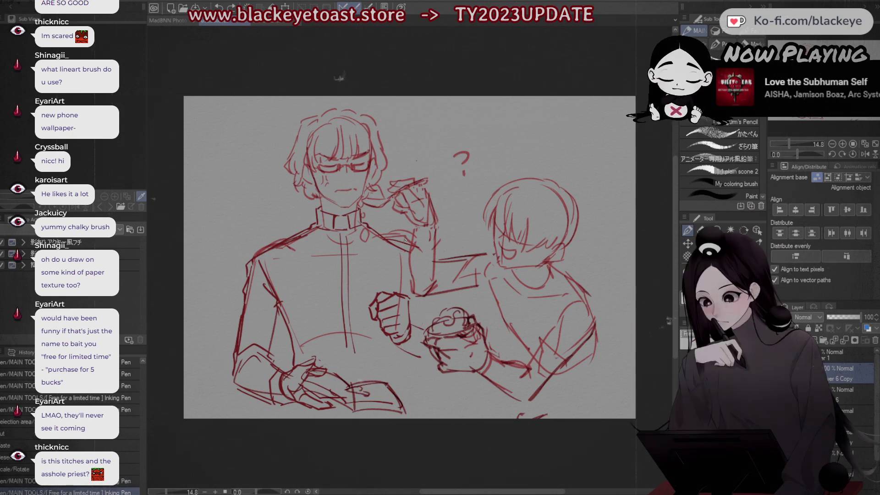
key("ctrl+z")
Step: Draw the contour of the man's near shoulder and upper arm down behind the feeding figure's raised arm
mouse_move(377, 234)
left_mouse_down()
mouse_move(408, 247)
mouse_move(415, 289)
mouse_move(443, 308)
mouse_move(422, 337)
mouse_move(410, 322)
mouse_move(436, 327)
left_mouse_up()
key("ctrl+z")
key("ctrl+z")
key("ctrl+z")
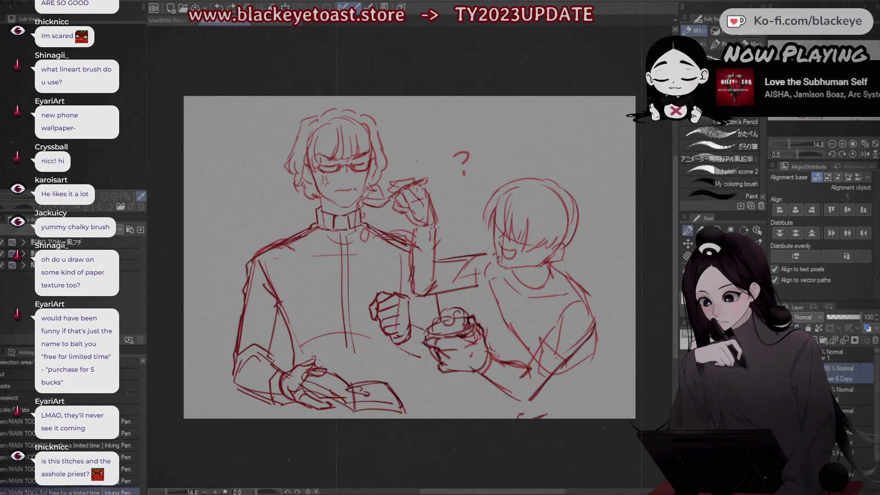
Step: Complete the man's elbow lines behind the cup and sketch the open book's far edge and the jacket's side
left_click_drag(428, 366, 436, 370)
left_click_drag(430, 369, 444, 370)
left_click_drag(412, 325, 428, 330)
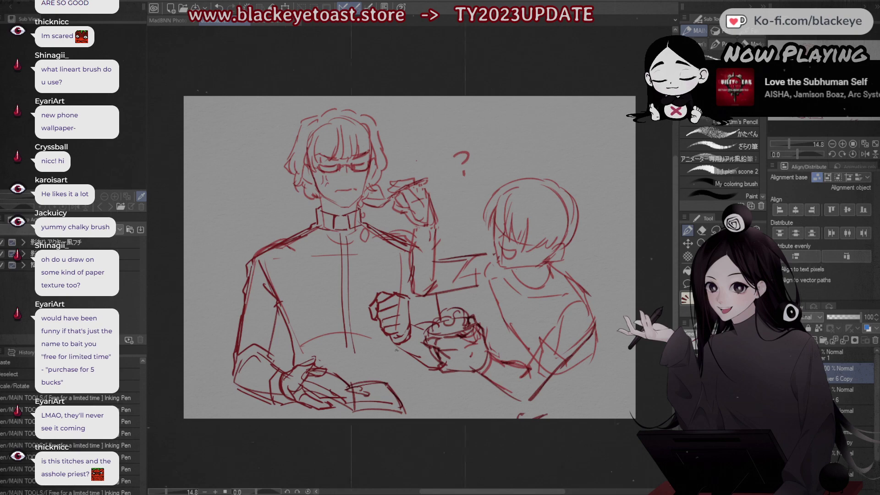
mouse_move(340, 370)
left_mouse_down()
mouse_move(375, 376)
mouse_move(398, 362)
mouse_move(396, 374)
left_mouse_up()
left_click_drag(398, 368, 404, 386)
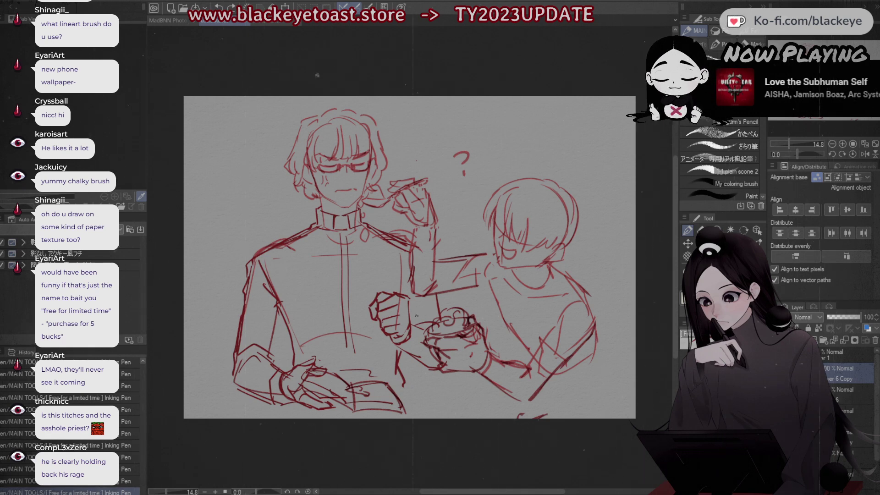
Step: On a new raster layer, refine the feeding figure's face contour, fringe strands, hair outline and jaw beside the ear
key("ctrl+shift+n")
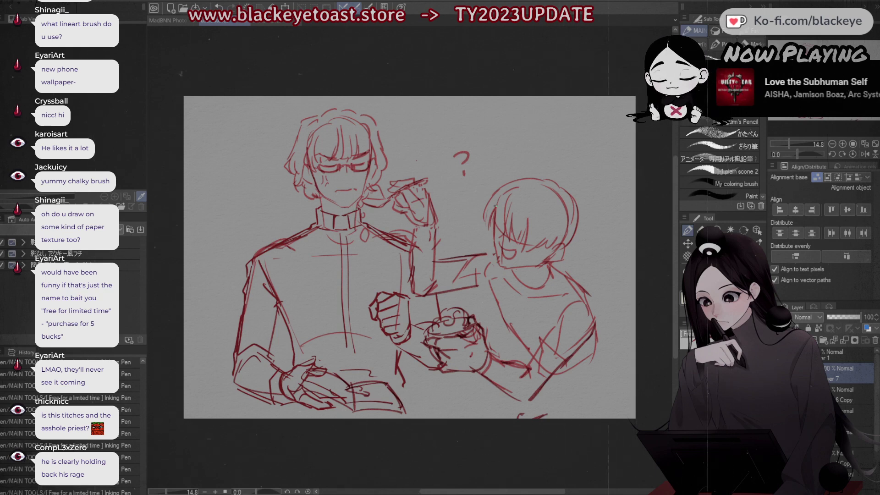
key("ctrl+z")
left_click_drag(500, 224, 498, 235)
key("ctrl+z")
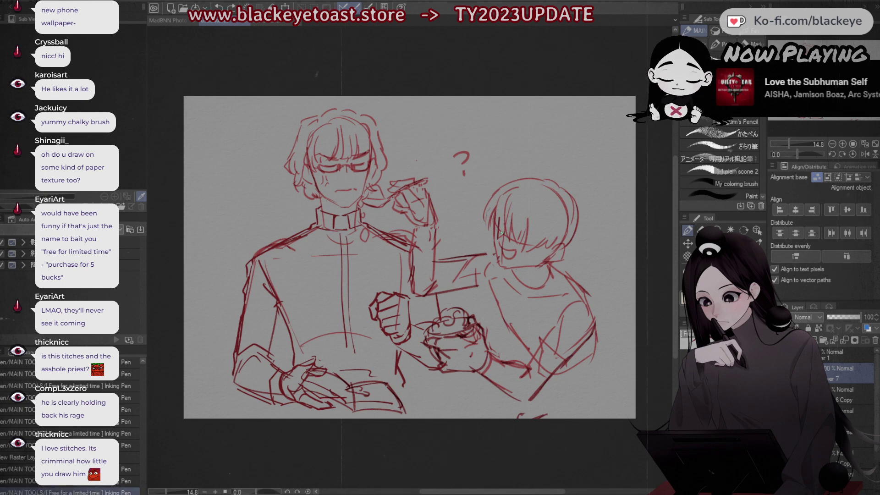
mouse_move(514, 238)
left_mouse_down()
mouse_move(532, 245)
mouse_move(514, 254)
left_mouse_up()
key("ctrl+z")
key("ctrl+z")
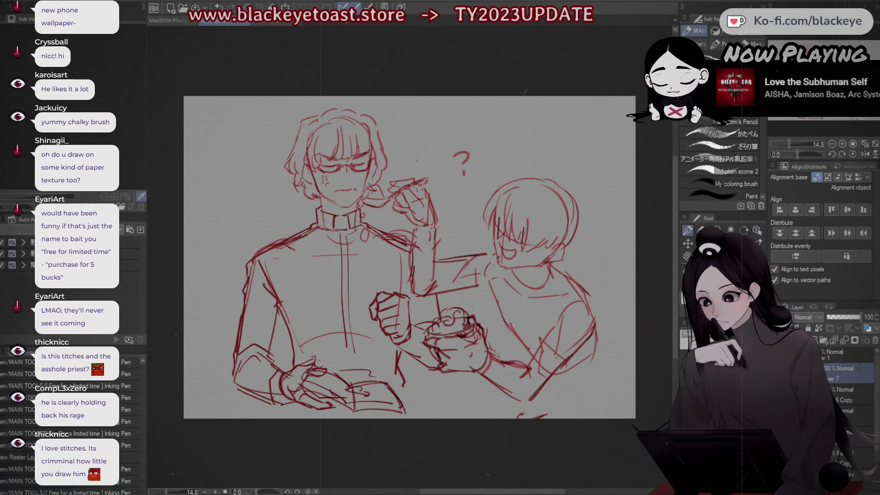
key("ctrl+z")
left_click_drag(496, 192, 488, 231)
key("ctrl+z")
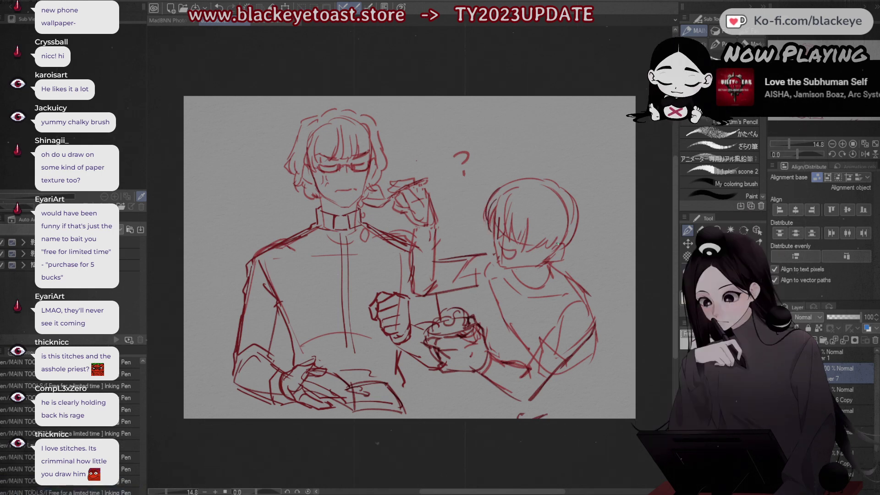
left_click_drag(565, 240, 557, 257)
key("ctrl+z")
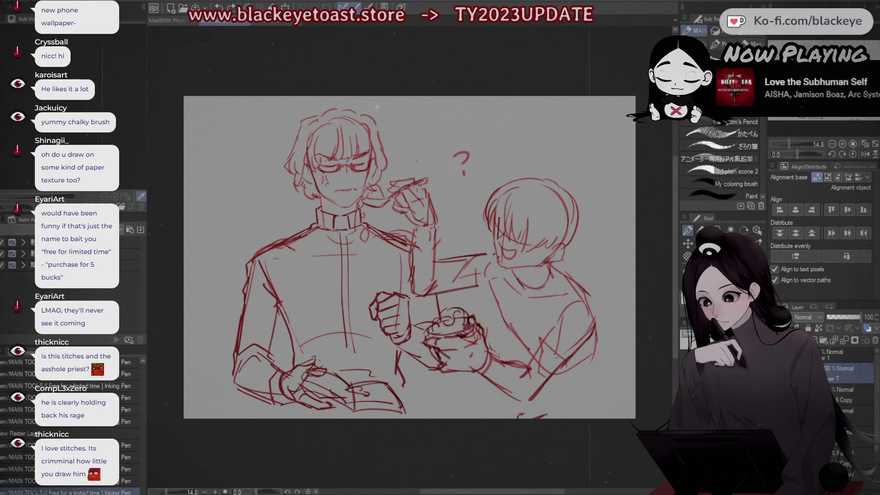
Step: Draw an open collar around the feeding figure's neck
mouse_move(512, 283)
left_mouse_down()
mouse_move(529, 295)
mouse_move(561, 282)
mouse_move(553, 268)
mouse_move(519, 281)
mouse_move(538, 270)
left_mouse_up()
key("ctrl+z")
key("ctrl+z")
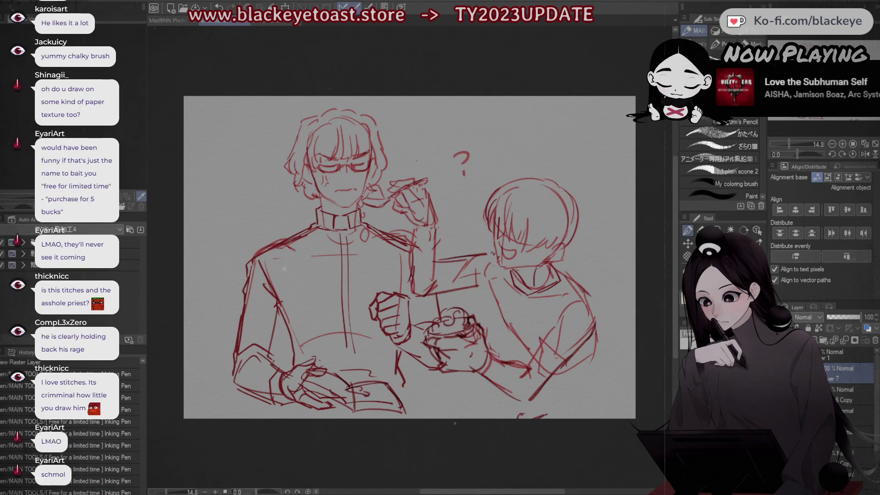
Step: Redraw the sleeve cuff and forearm outline of the feeding figure's raised arm
mouse_move(438, 225)
left_mouse_down()
mouse_move(408, 237)
mouse_move(440, 234)
mouse_move(435, 286)
left_mouse_up()
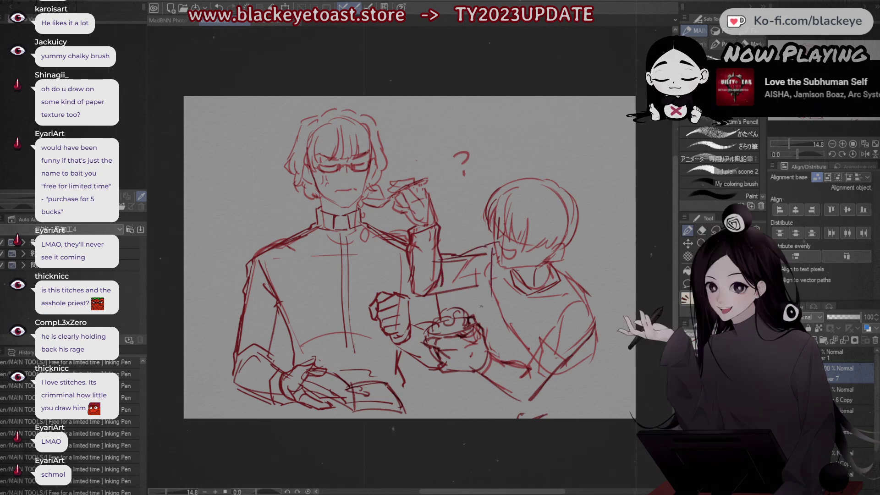
key("ctrl+z")
key("ctrl+z")
Step: Redraw the front of the feeding figure's torso and the underside of the raised upper arm down to the chest
mouse_move(495, 251)
left_mouse_down()
mouse_move(487, 254)
mouse_move(494, 247)
mouse_move(500, 317)
left_mouse_up()
key("ctrl+z")
key("ctrl+z")
key("ctrl+z")
mouse_move(457, 294)
left_mouse_down()
mouse_move(485, 291)
mouse_move(473, 283)
mouse_move(511, 330)
left_mouse_up()
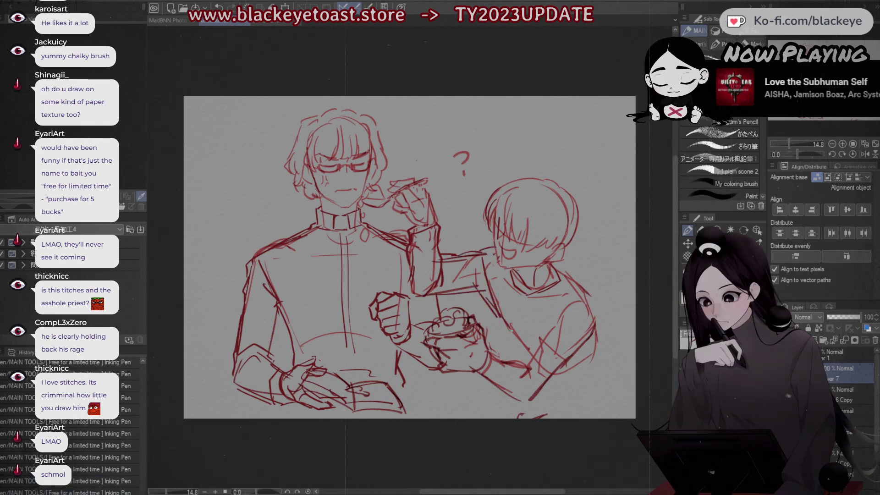
key("ctrl+z")
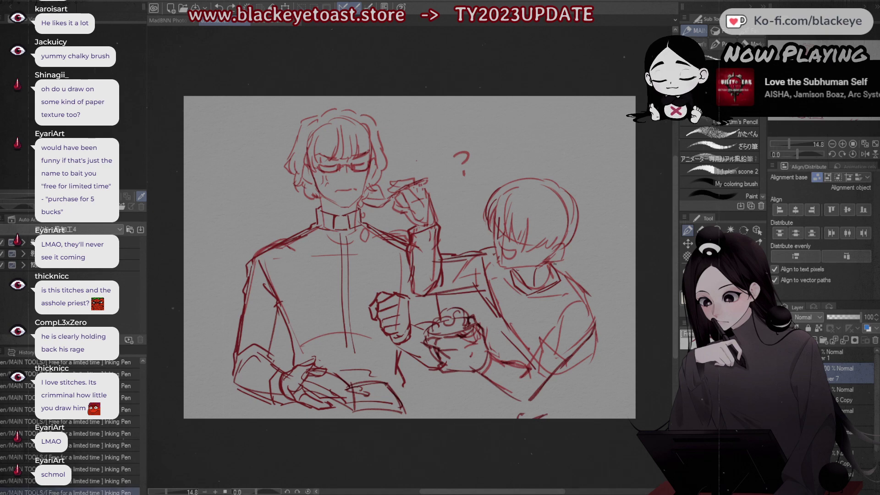
Step: Redraw the feeding figure's far shoulder, back and sleeve, with folds on the arm holding the cup
left_click_drag(554, 265, 593, 317)
key("ctrl+z")
key("ctrl+z")
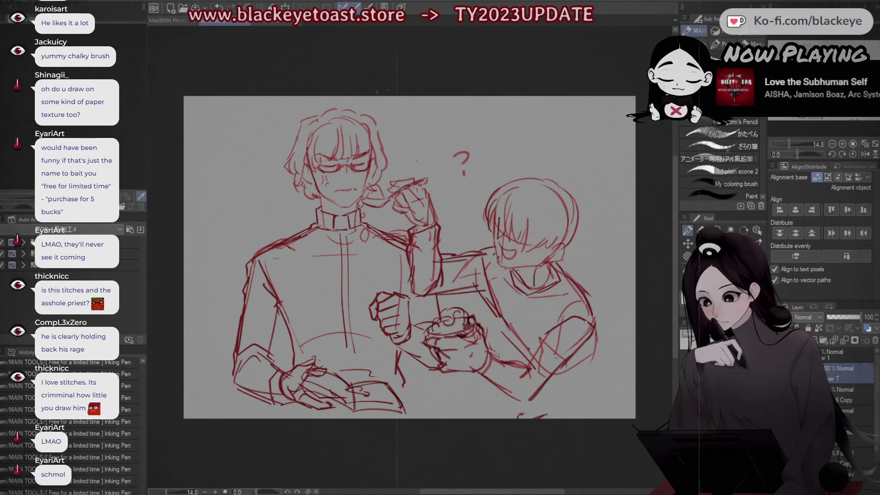
left_click_drag(575, 324, 588, 330)
left_click_drag(560, 304, 545, 335)
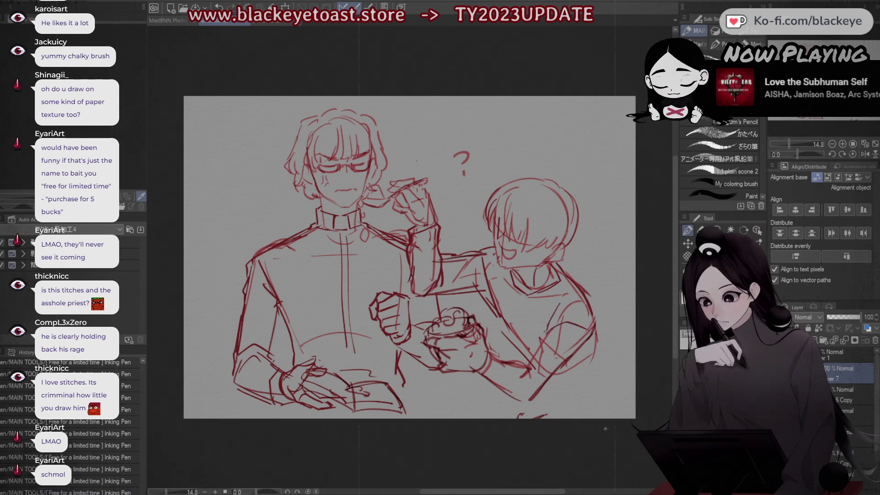
left_click_drag(589, 312, 594, 338)
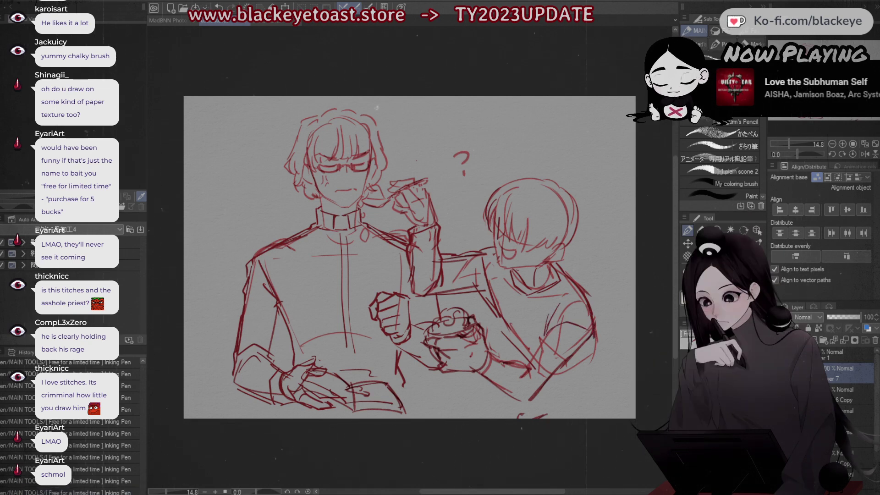
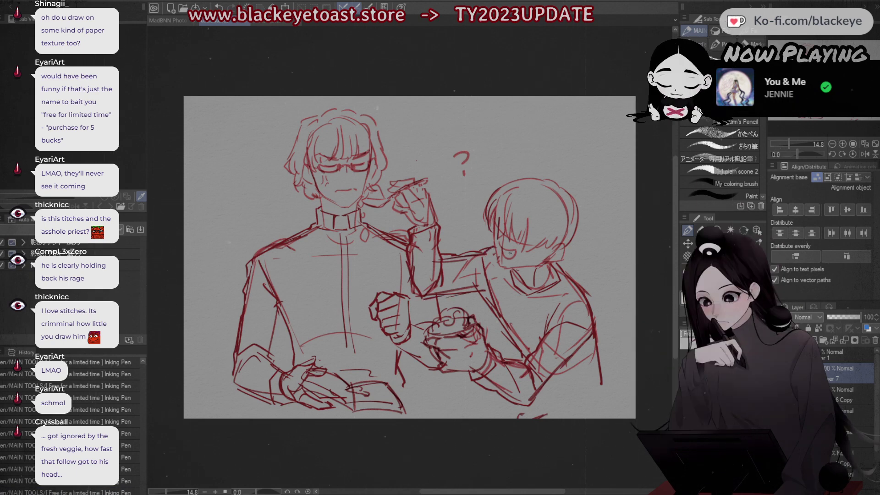
key("ctrl+z")
key("ctrl+z")
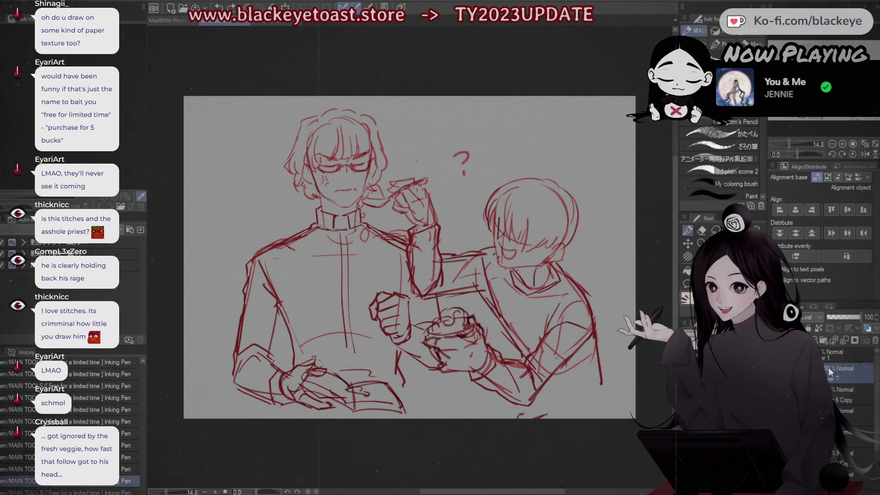
Step: Lasso the feeding figure's head, body and cup on both sketch layers, shift them slightly away from the man, and deselect
left_click(832, 356)
left_click(716, 231)
mouse_move(484, 192)
left_mouse_down()
mouse_move(481, 211)
mouse_move(498, 251)
mouse_move(491, 306)
mouse_move(445, 298)
mouse_move(425, 336)
mouse_move(442, 375)
mouse_move(514, 433)
mouse_move(663, 382)
mouse_move(620, 169)
mouse_move(536, 159)
mouse_move(504, 179)
left_mouse_up()
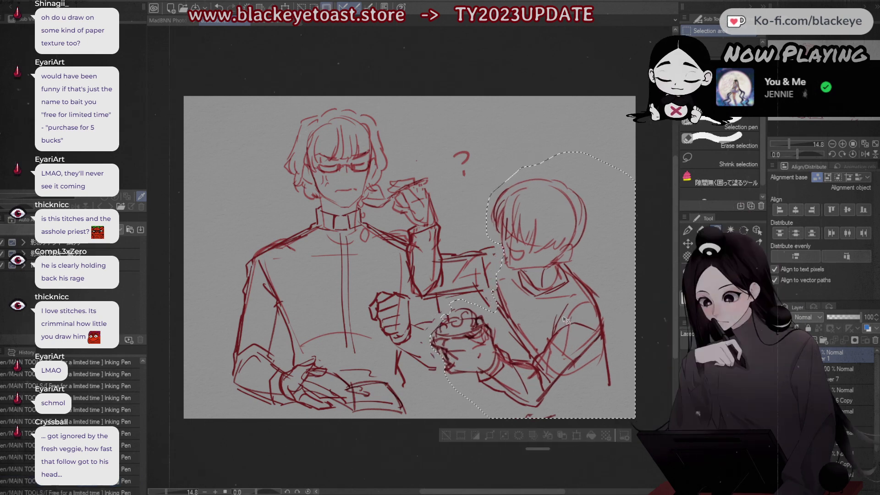
left_click_drag(563, 317, 573, 324)
key("ctrl+z")
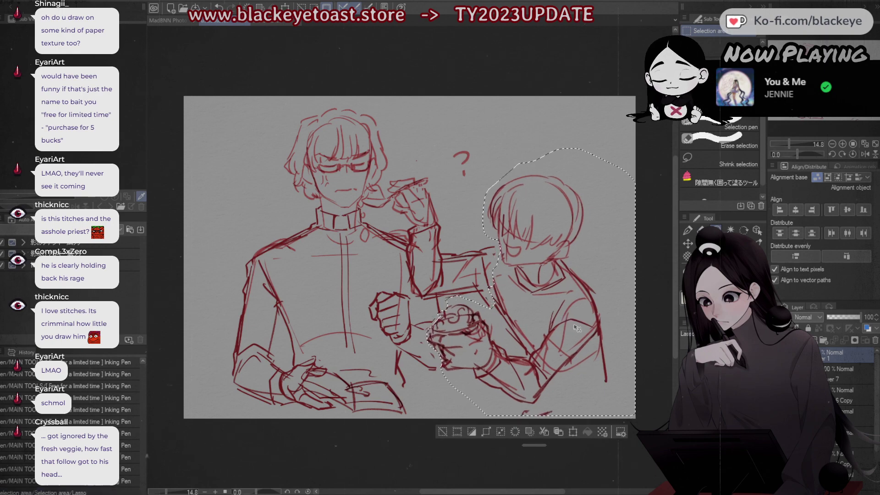
key("ctrl+d")
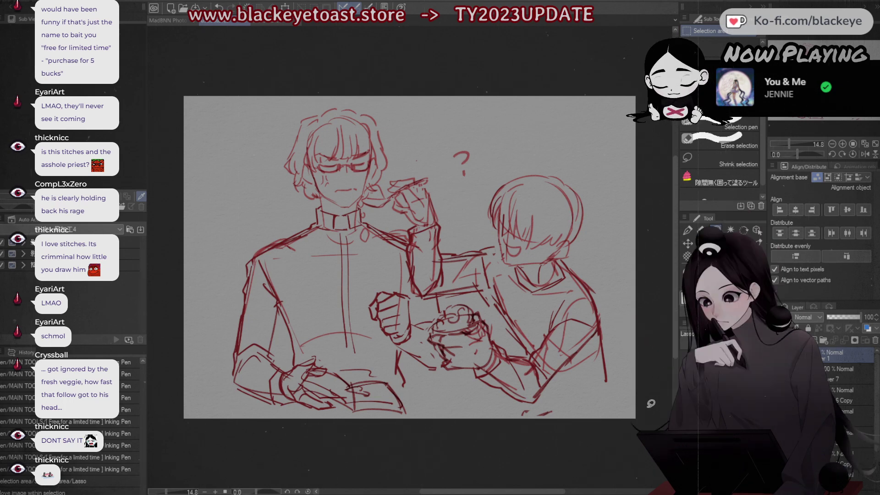
Step: Compare with the refined layer hidden, lasso the raised arm's upper edge near the neck on it, shift the lines slightly, and deselect
left_click(776, 356)
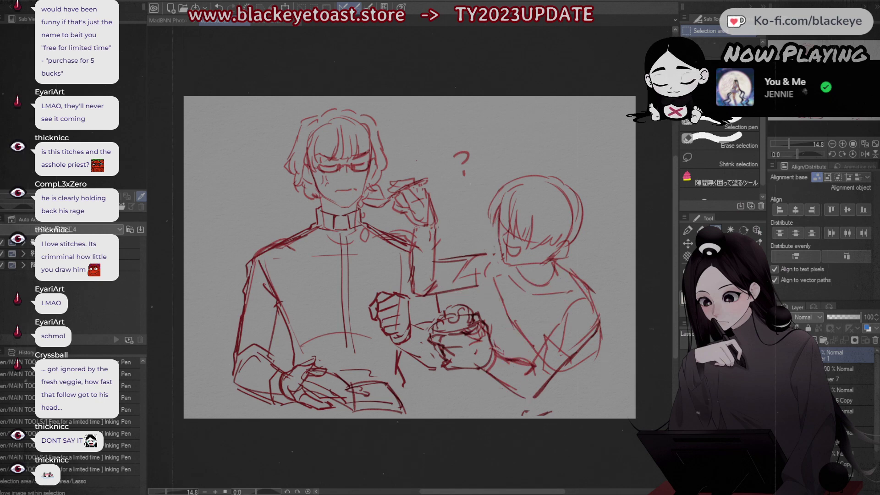
left_click(775, 356)
left_click(841, 374)
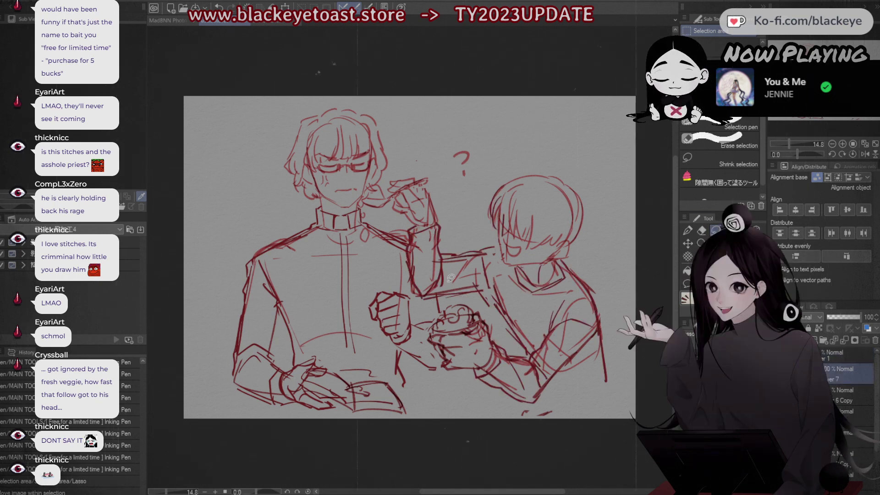
mouse_move(447, 246)
left_mouse_down()
mouse_move(478, 259)
mouse_move(491, 287)
mouse_move(502, 235)
mouse_move(452, 253)
left_mouse_up()
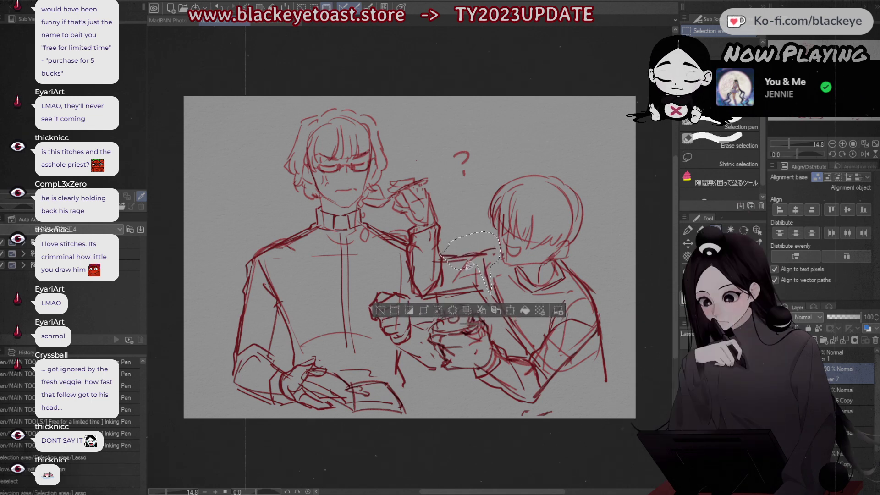
key("ctrl+d")
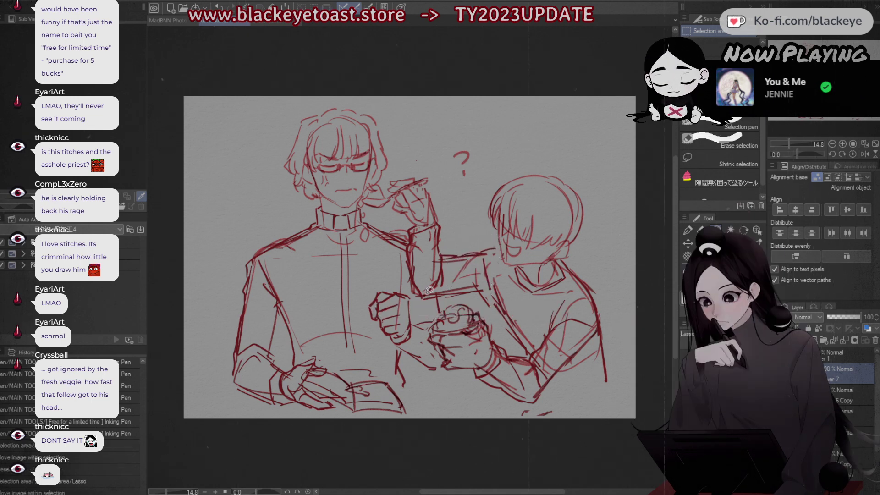
Step: Erase the stray overlapping lines around the elbow of the feeding figure's raised arm
key("e")
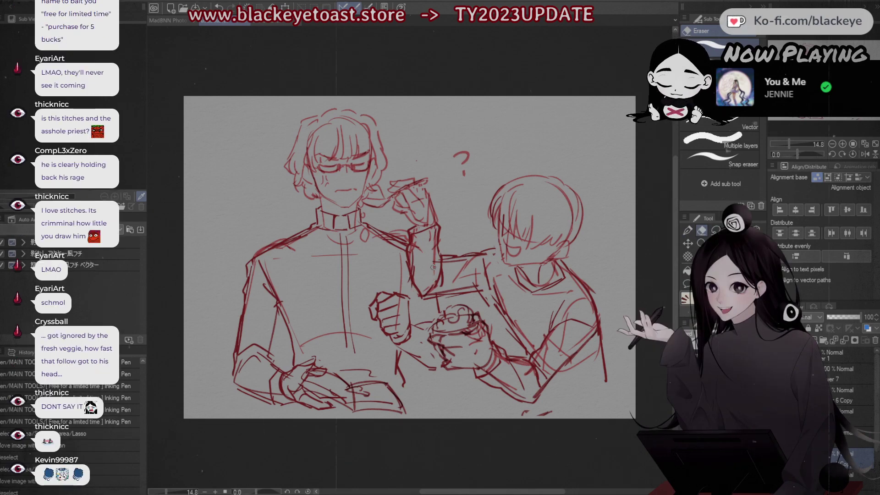
left_click_drag(431, 285, 427, 288)
left_click_drag(429, 286, 426, 289)
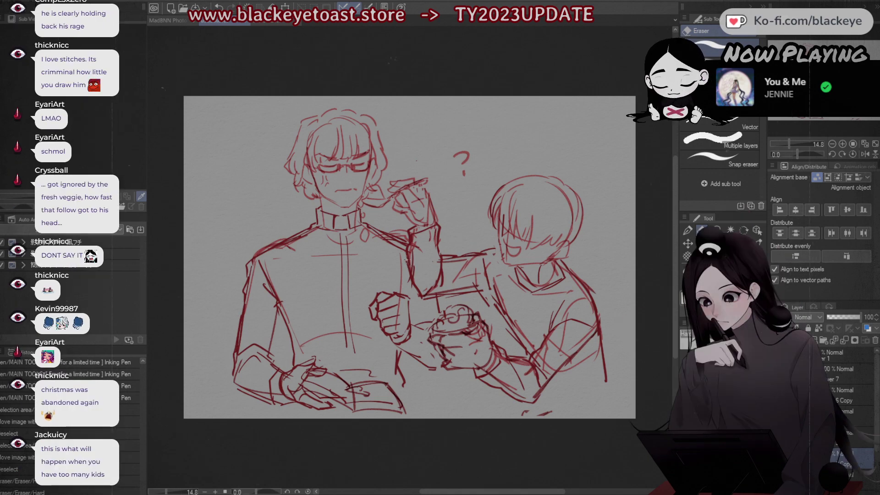
mouse_move(418, 299)
left_mouse_down()
mouse_move(436, 273)
mouse_move(428, 301)
left_mouse_up()
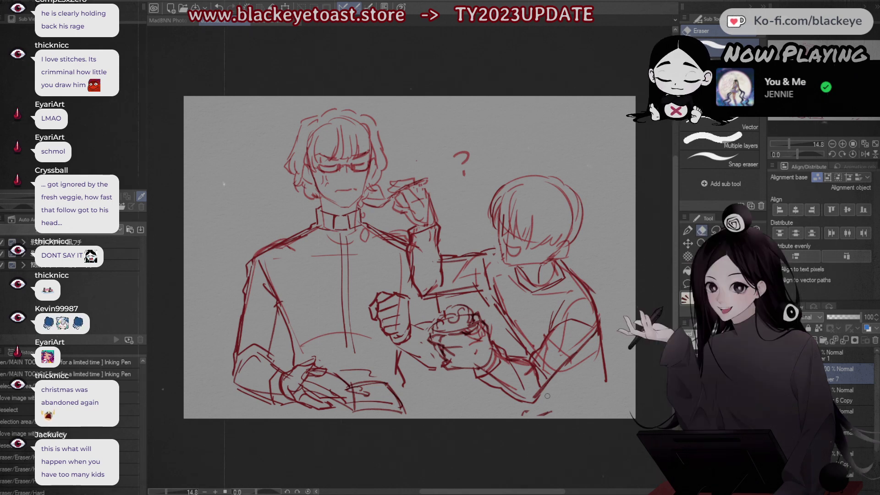
Step: Redraw the feeding figure's armhole and underarm lines where the raised arm joins the chest, checking them in the mirrored view
left_click(687, 230)
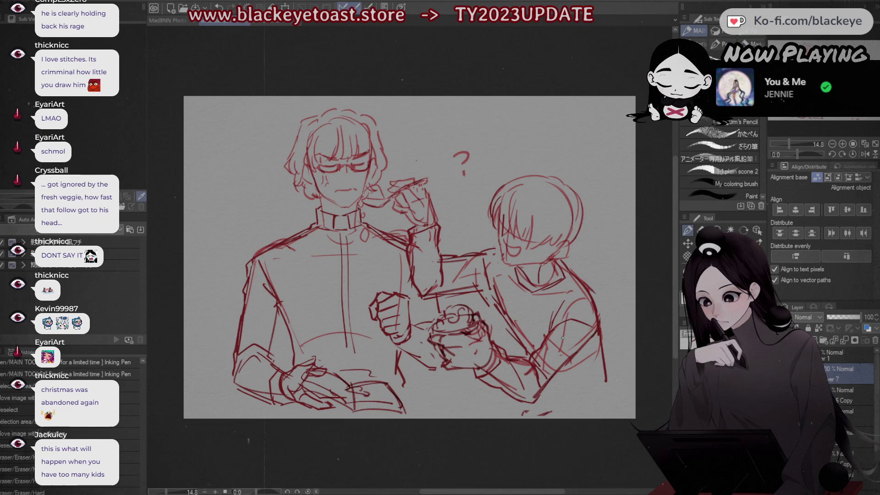
left_click(538, 400)
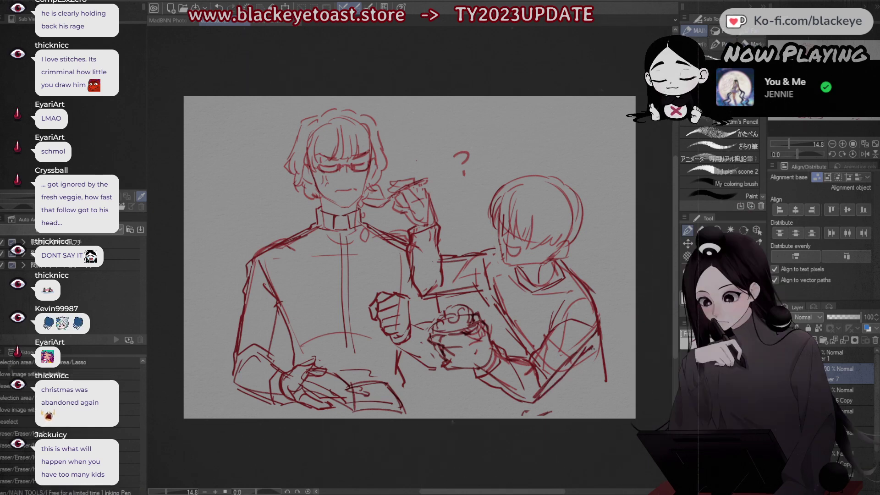
left_click_drag(429, 299, 461, 293)
key("ctrl+z")
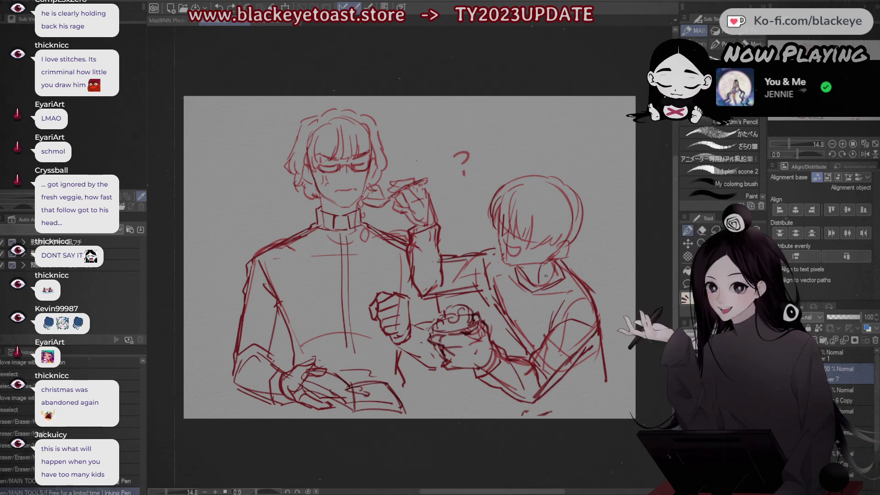
left_click(864, 155)
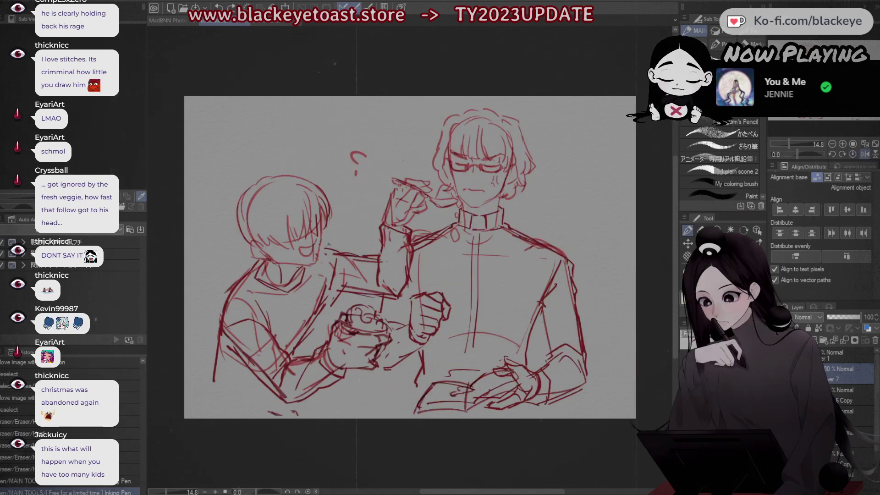
mouse_move(336, 247)
left_mouse_down()
mouse_move(327, 250)
mouse_move(344, 256)
mouse_move(333, 252)
mouse_move(342, 255)
mouse_move(306, 284)
mouse_move(314, 308)
left_mouse_up()
key("ctrl+z")
key("ctrl+z")
key("ctrl+z")
mouse_move(324, 268)
left_mouse_down()
mouse_move(316, 304)
mouse_move(344, 294)
left_mouse_up()
key("ctrl+z")
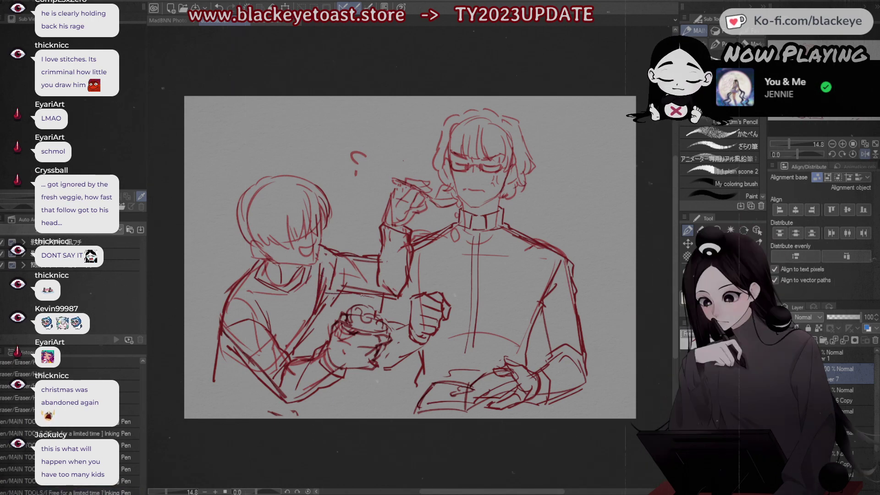
left_click(865, 154)
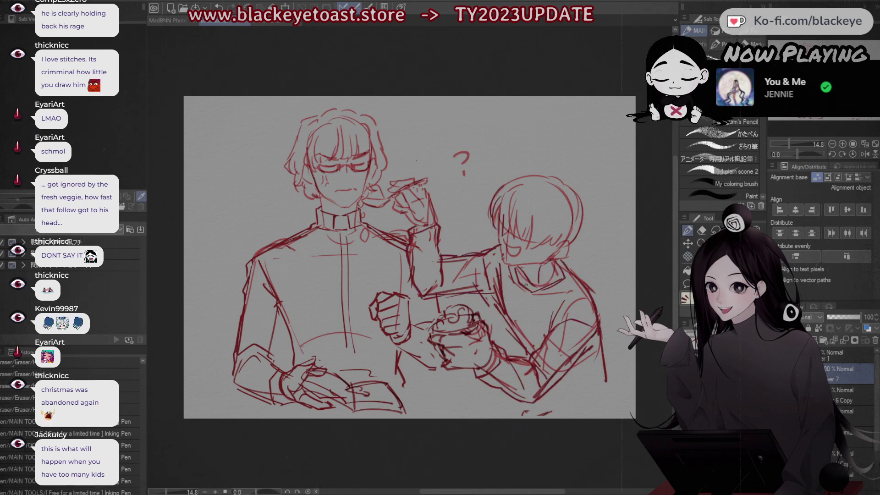
Step: Rework the front edge of the feeding figure's torso below the armpit, erasing overlapping lines and extending it toward the lower arm
left_click_drag(500, 290, 503, 302)
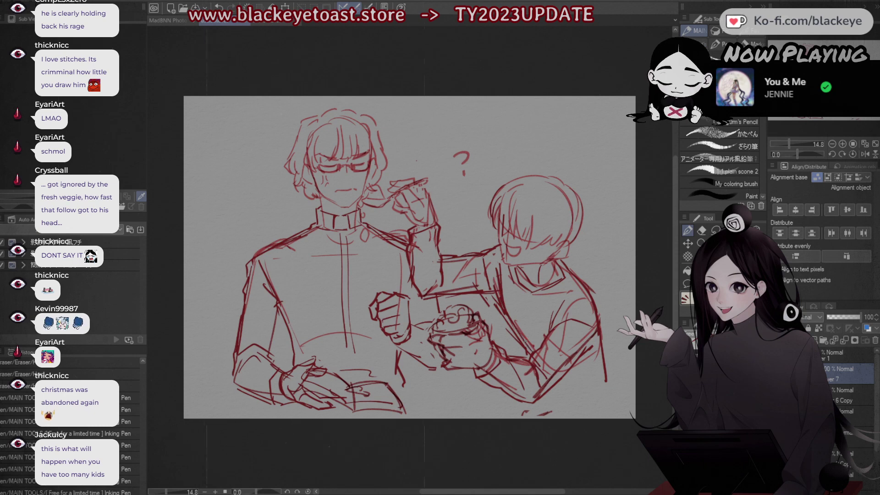
key("e")
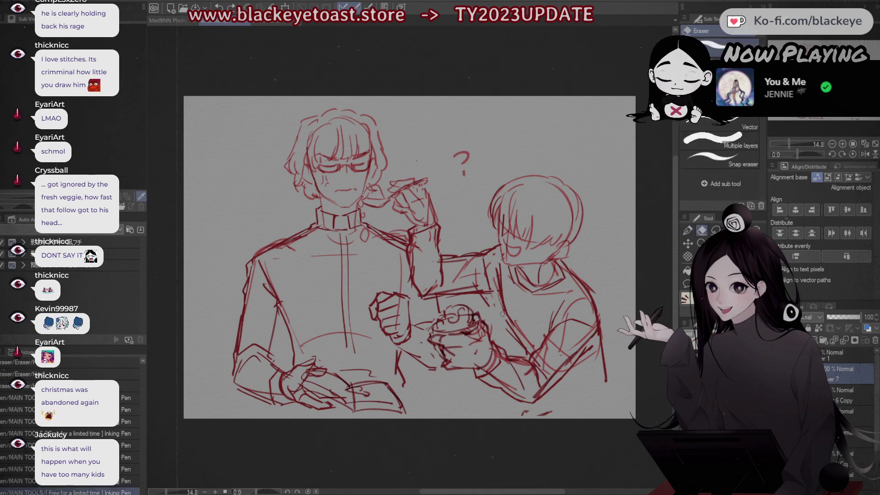
left_click_drag(503, 315, 494, 298)
mouse_move(493, 294)
left_mouse_down()
mouse_move(519, 328)
mouse_move(503, 299)
left_mouse_up()
key("p")
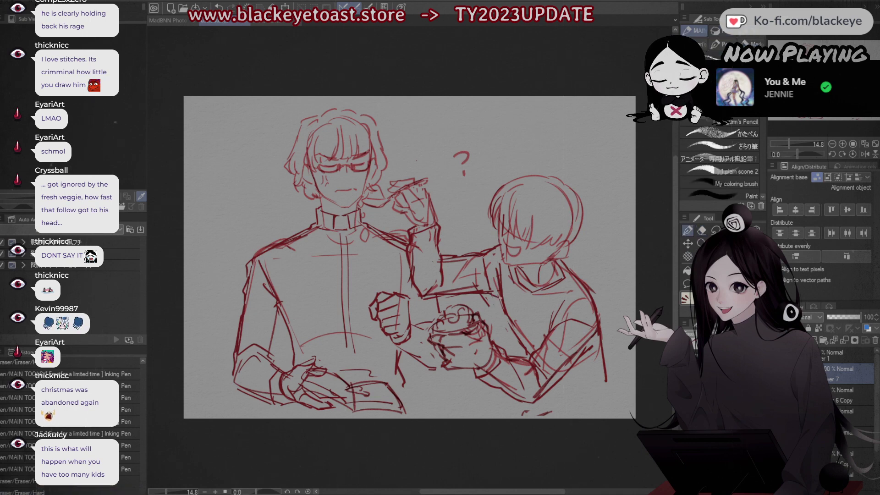
left_click_drag(514, 330, 529, 354)
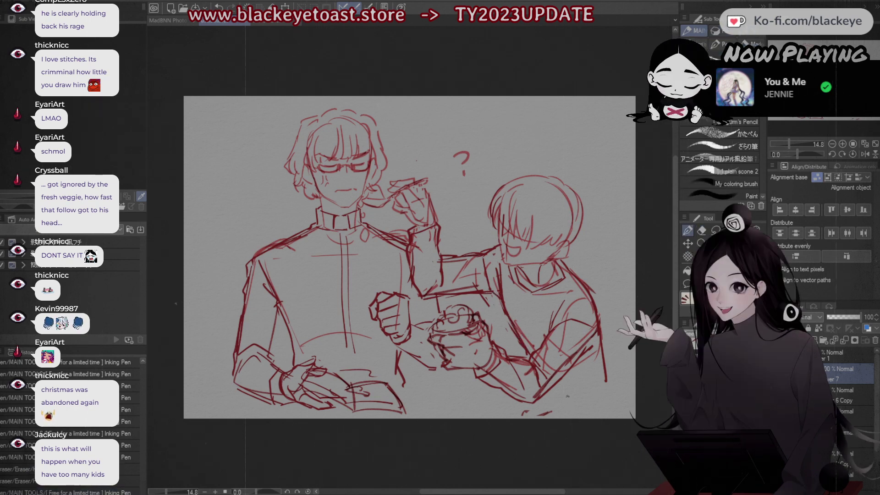
Step: Draw the feeding figure's lower back and shirt hem with folds along the bottom edge of the canvas
mouse_move(581, 410)
left_mouse_down()
mouse_move(602, 403)
mouse_move(606, 378)
mouse_move(617, 397)
left_mouse_up()
mouse_move(614, 399)
left_mouse_down()
mouse_move(622, 418)
mouse_move(608, 415)
left_mouse_up()
key("ctrl+z")
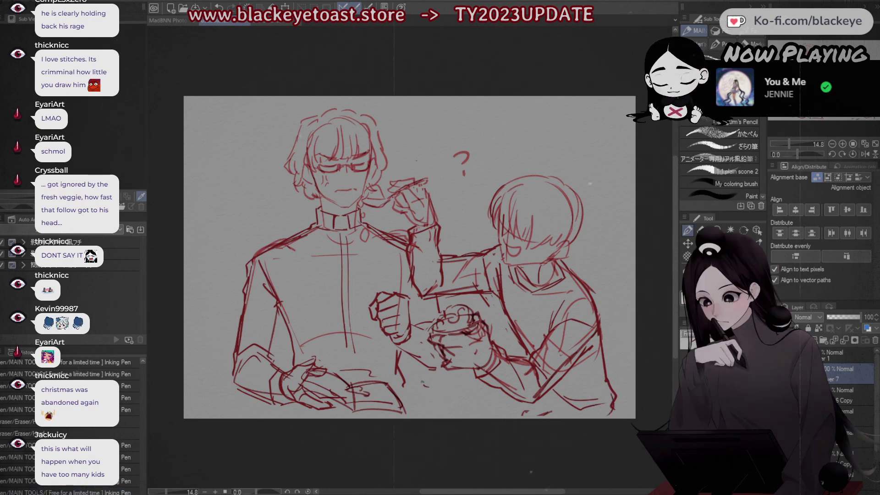
left_click_drag(422, 382, 481, 371)
key("ctrl+z")
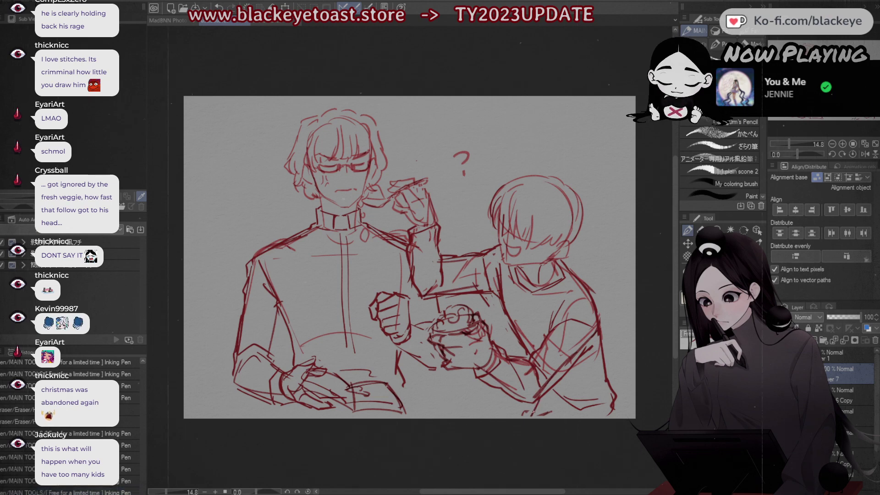
left_click_drag(528, 406, 545, 408)
mouse_move(550, 410)
left_mouse_down()
mouse_move(563, 418)
mouse_move(618, 417)
left_mouse_up()
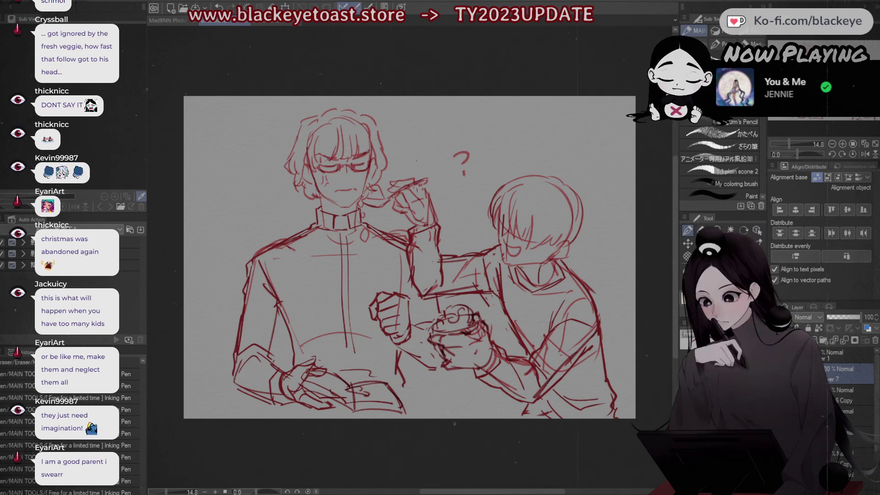
Step: Add the man's ear and widen the outer outline of his hair, checking the sketch in the mirrored view
key("h")
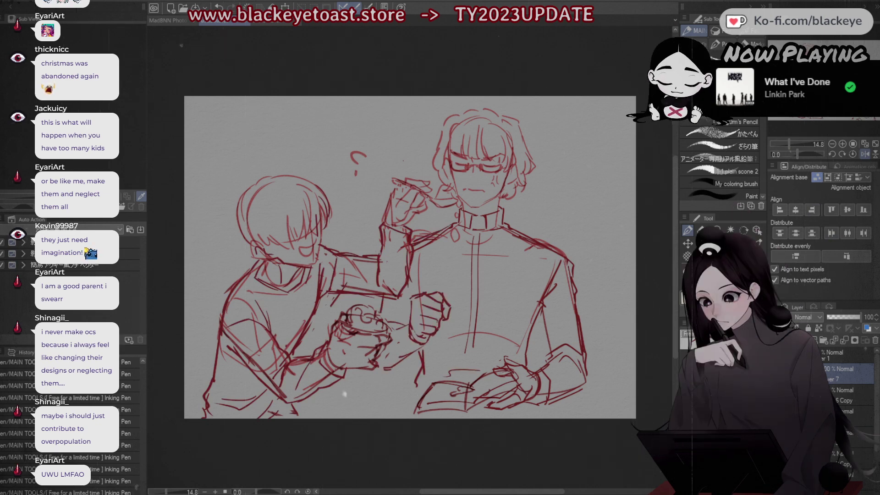
left_click(865, 155)
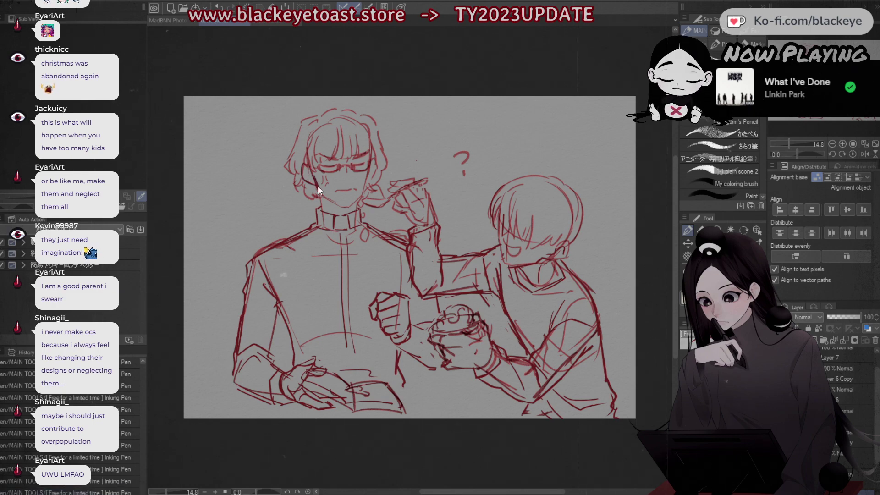
left_click(865, 155)
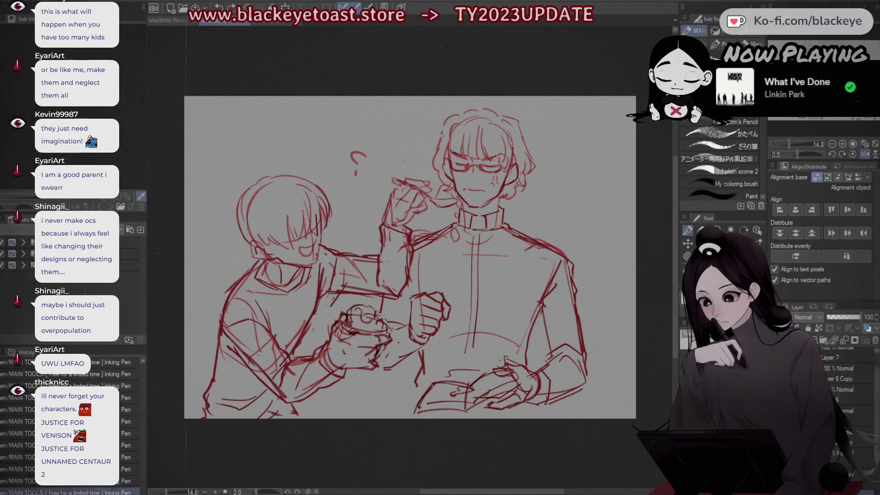
left_click_drag(442, 134, 438, 170)
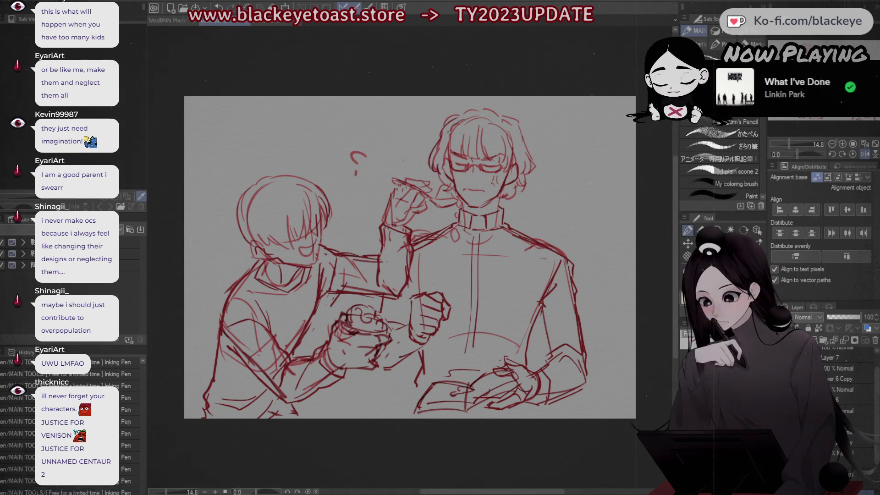
left_click(865, 154)
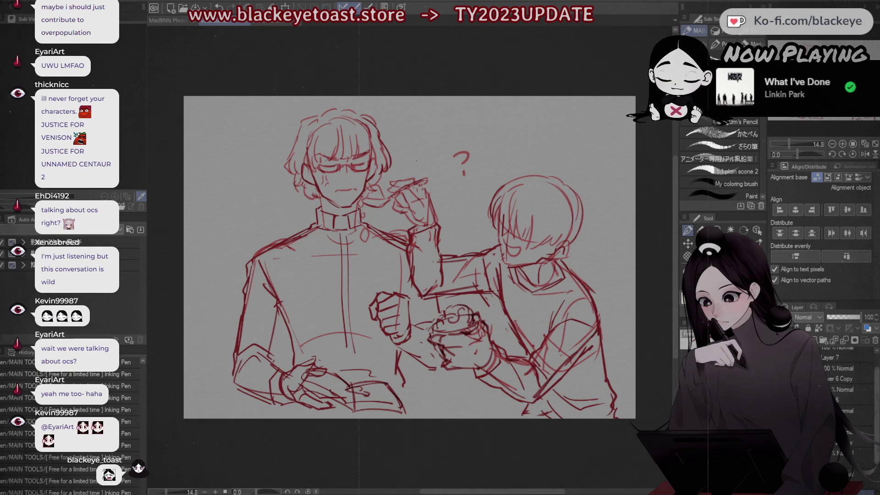
Step: Identify the man's face layer by toggling layer visibility, delete the leftover head-outline layer, and duplicate the face layer
scroll(872, 362, "up", 1)
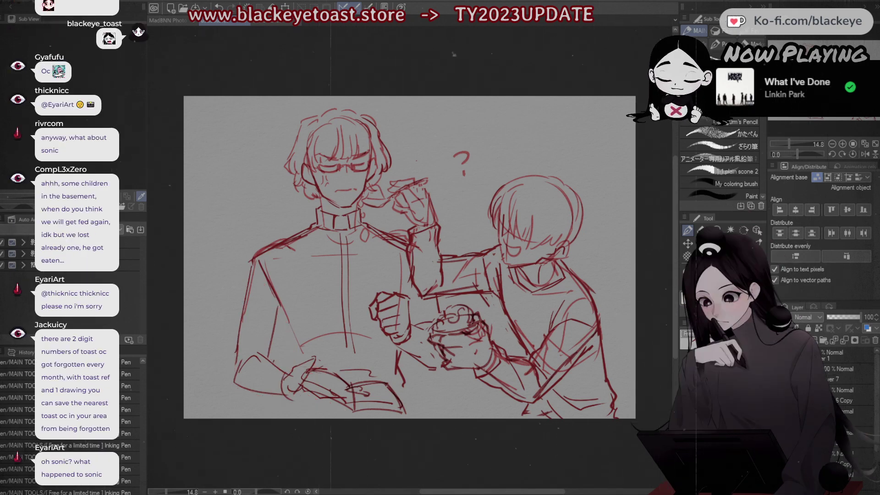
left_click(823, 358)
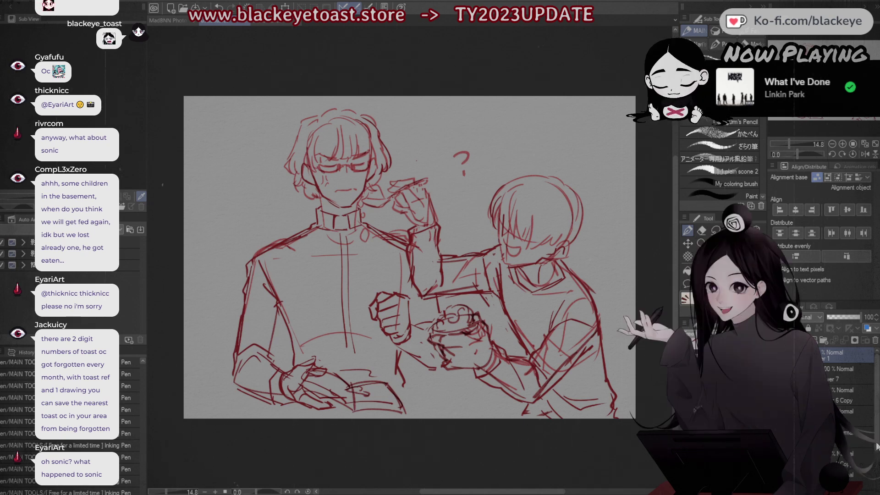
left_click(337, 190, "ctrl+shift")
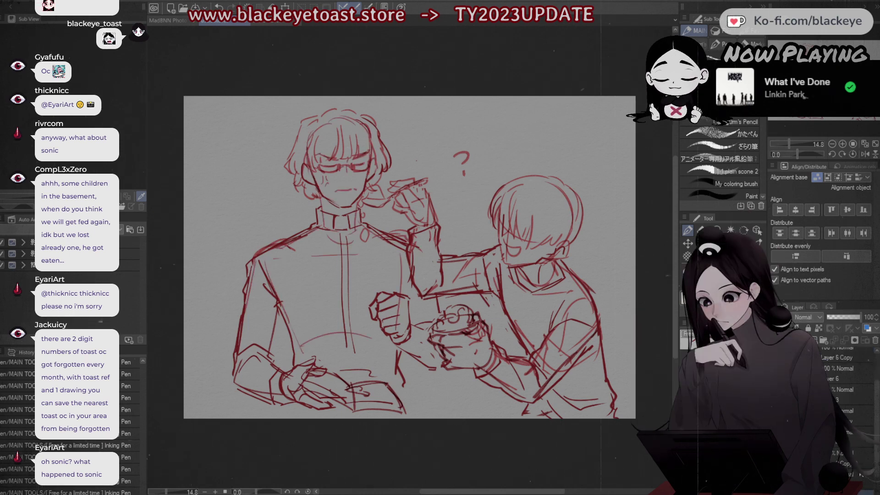
left_click_drag(877, 452, 877, 479)
left_click(776, 476)
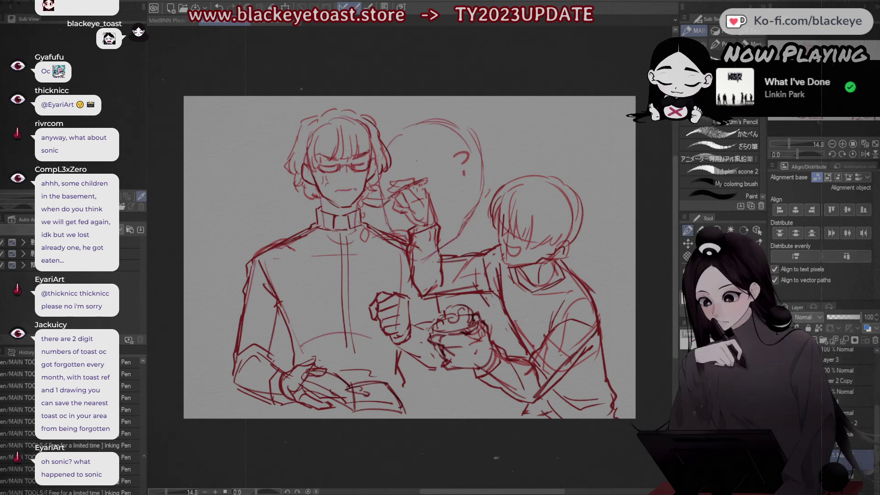
left_click(776, 455)
left_click(776, 476)
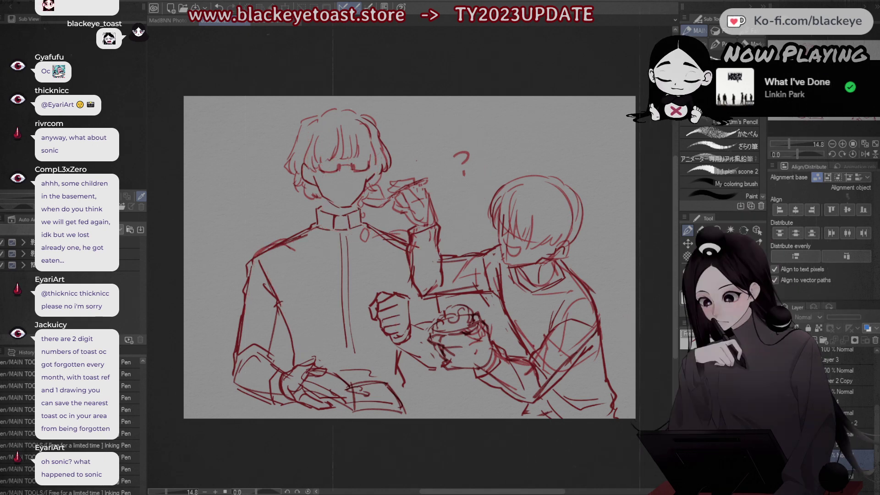
left_click(776, 476)
left_click(853, 476)
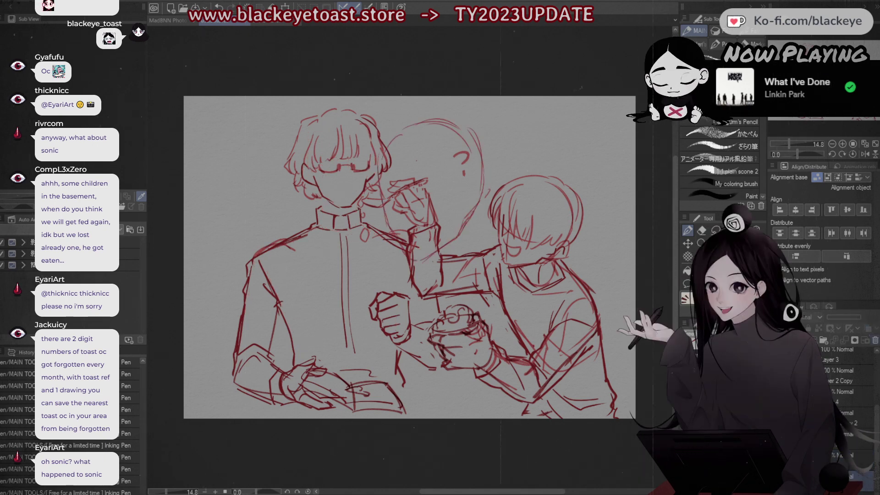
left_click(875, 341)
key("ctrl+z")
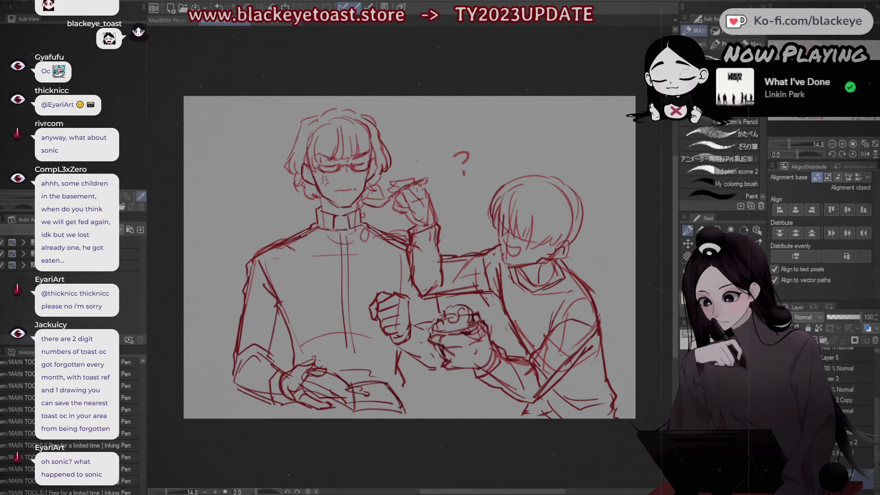
key("ctrl+y")
key("ctrl+z")
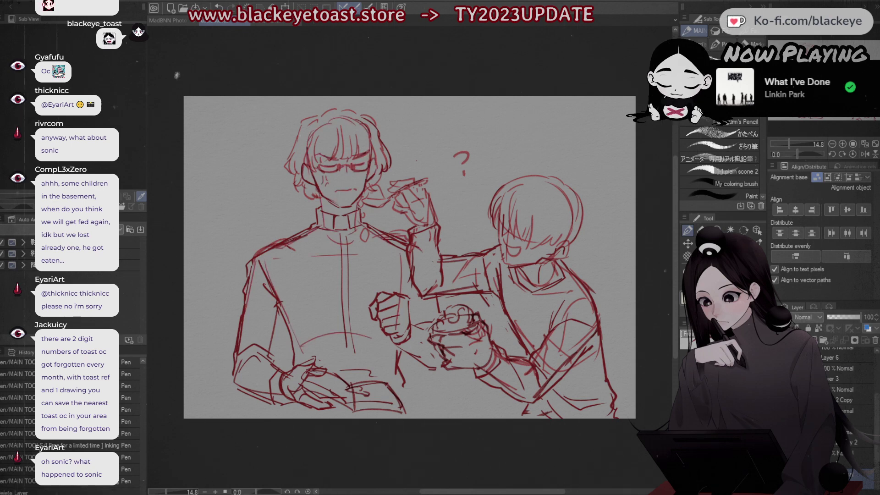
Step: Erase the man's mouth and redraw it as a downturned, wavy frown with a short line beneath
left_click(701, 230)
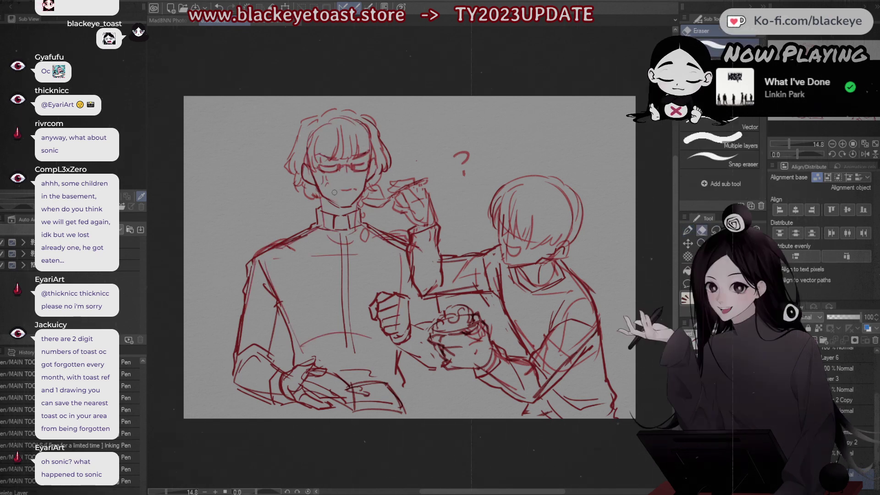
left_click_drag(351, 189, 355, 192)
key("p")
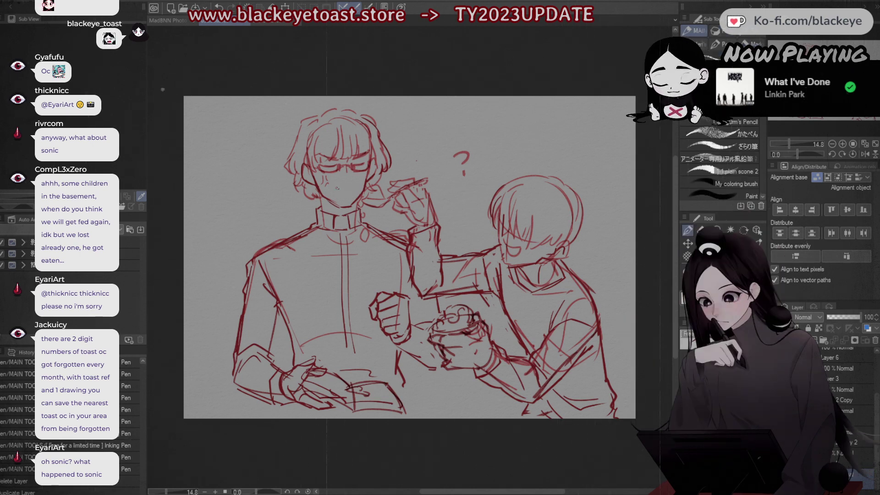
left_click_drag(337, 188, 351, 194)
key("ctrl+z")
key("ctrl+z")
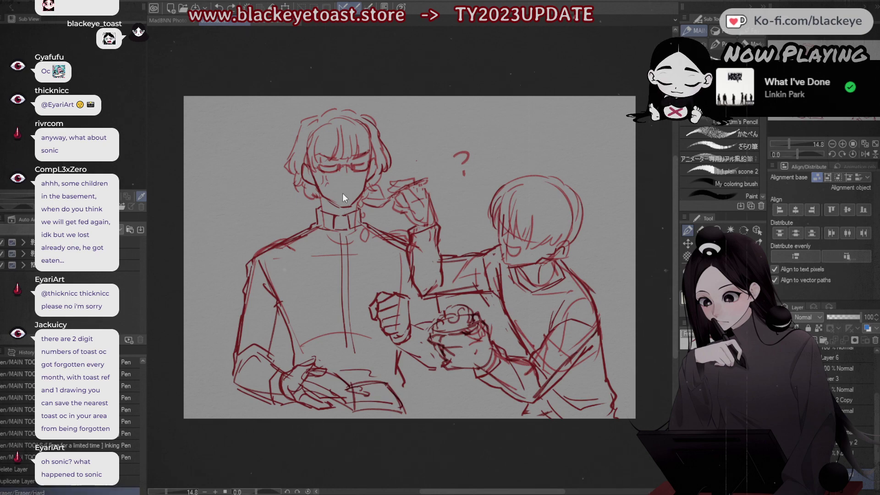
key("ctrl+z")
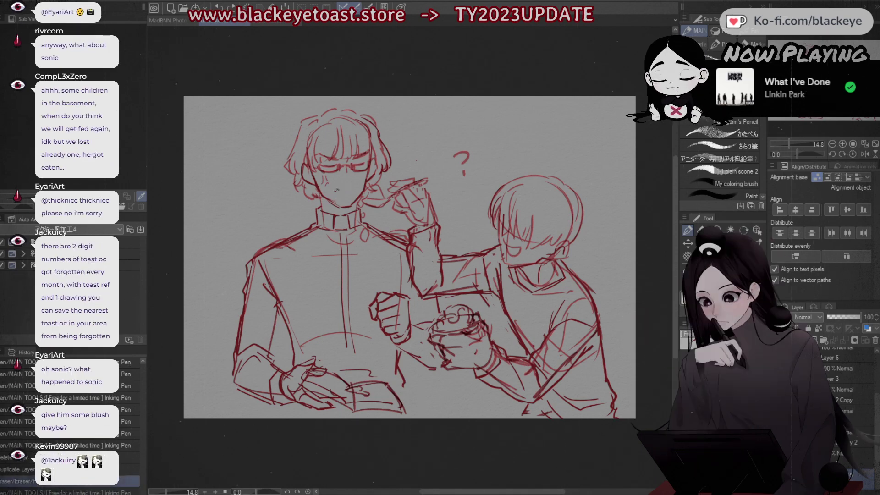
left_click_drag(336, 191, 350, 189)
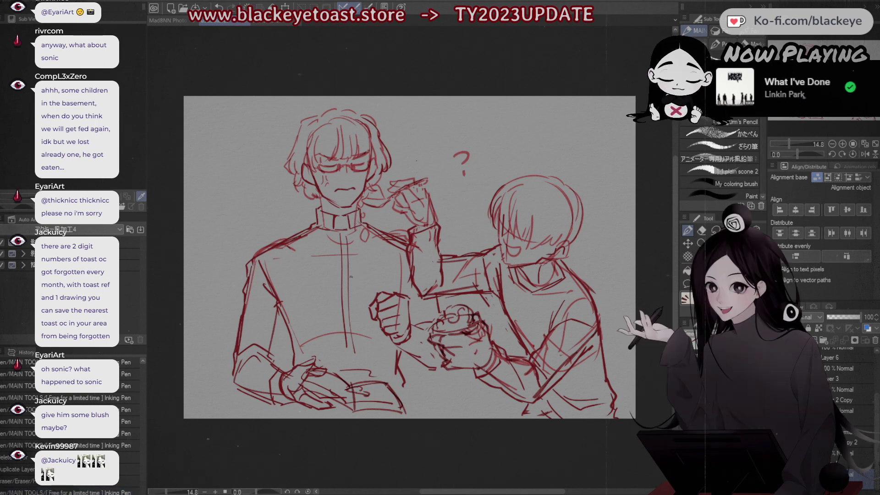
left_click(344, 199)
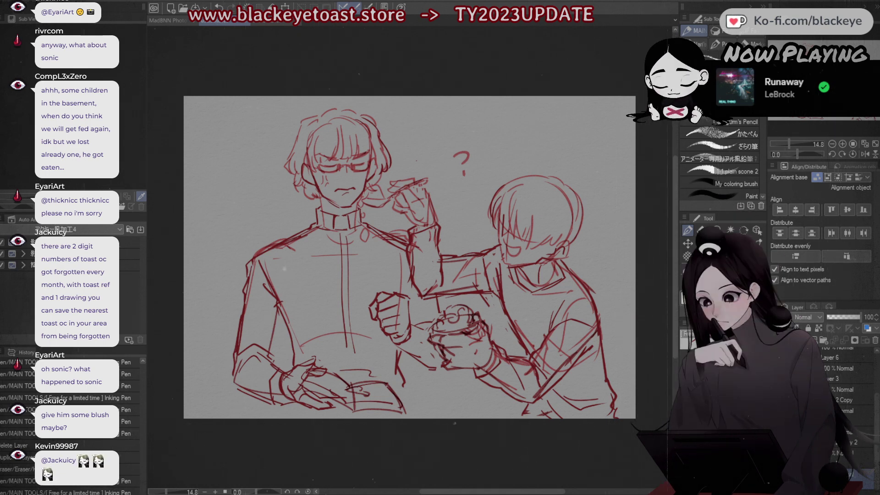
Step: Airbrush a soft red blush across the bridge of the man's nose and cheeks, and add a new raster layer
key("b")
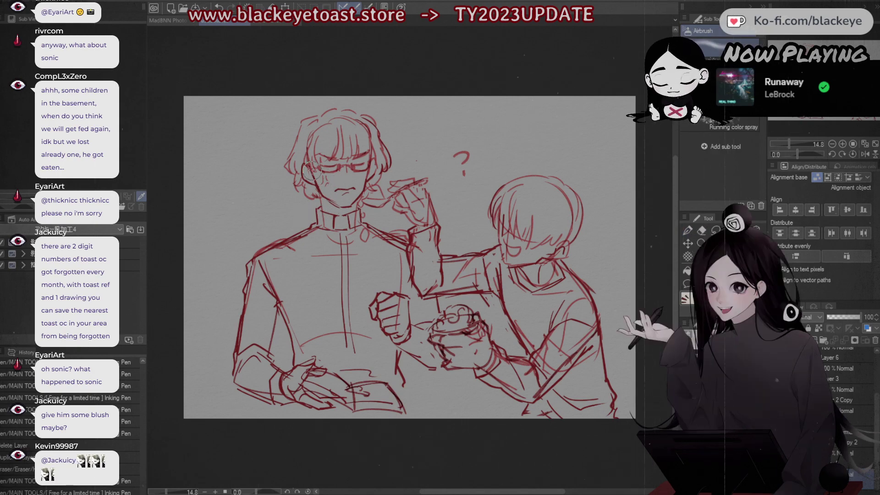
left_click_drag(312, 170, 322, 175)
key("ctrl+z")
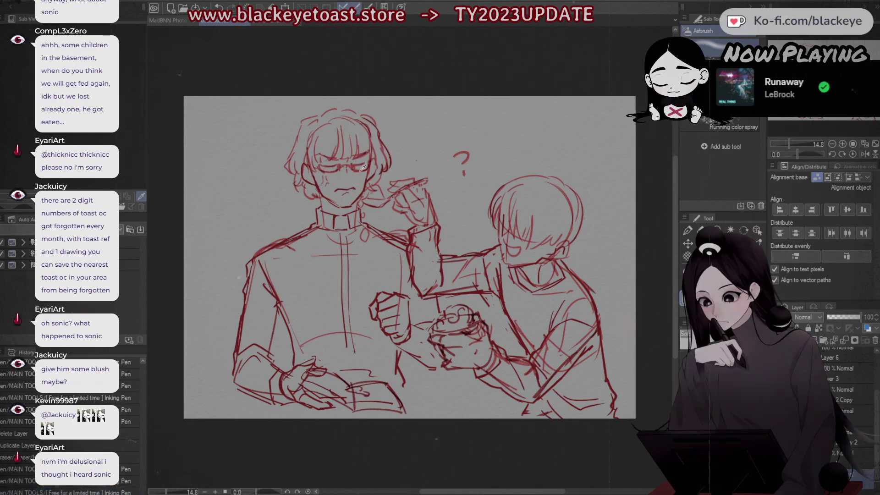
left_click_drag(316, 177, 326, 177)
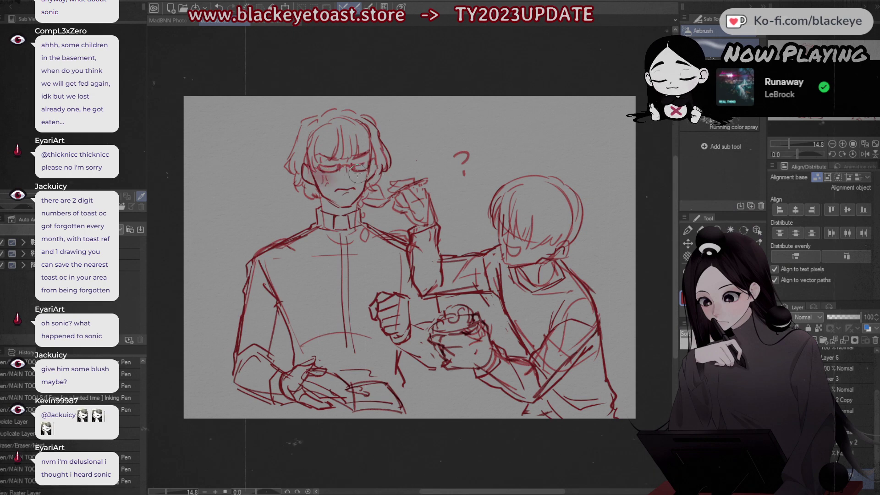
key("ctrl+z")
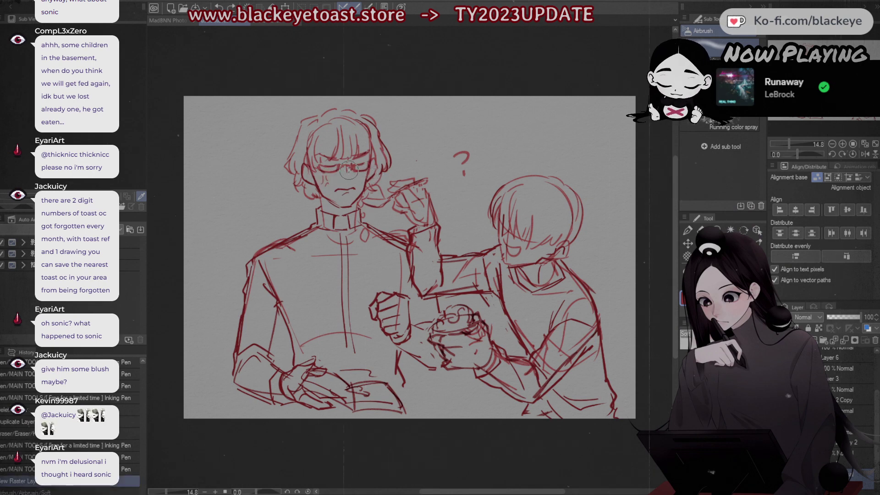
mouse_move(348, 169)
left_mouse_down()
mouse_move(359, 212)
mouse_move(355, 271)
mouse_move(347, 170)
left_mouse_up()
key("ctrl+z")
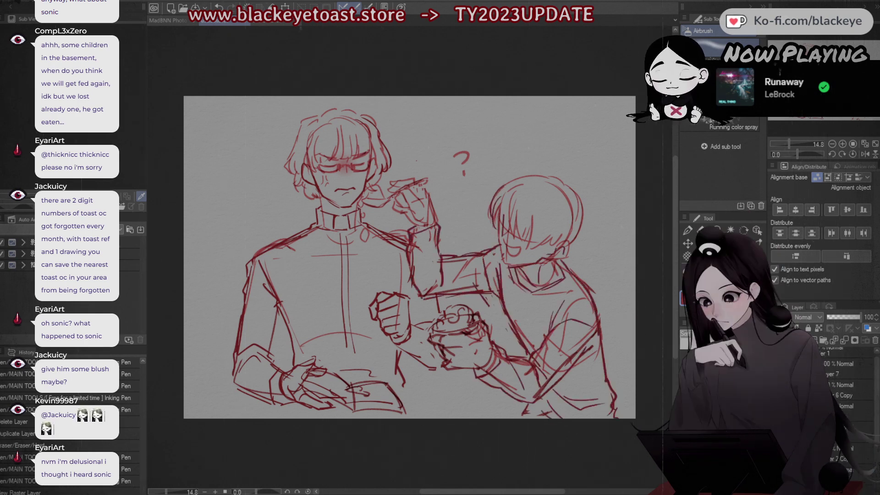
left_click(841, 369)
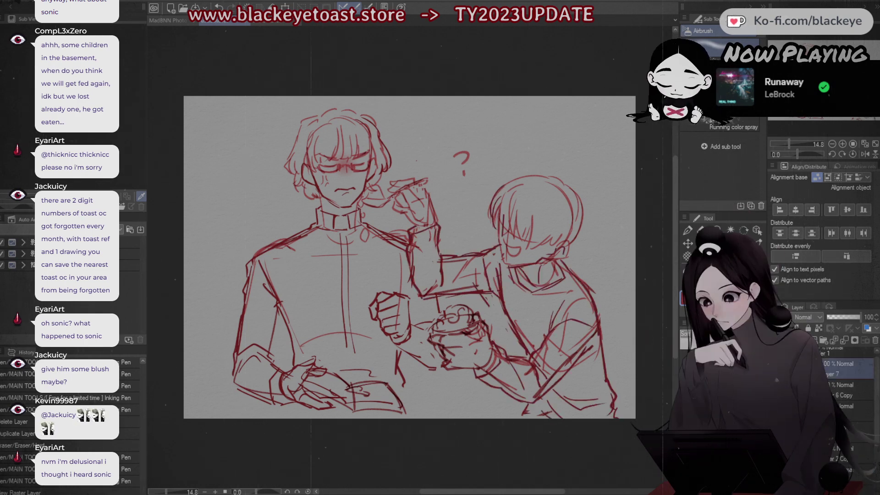
key("ctrl+shift+n")
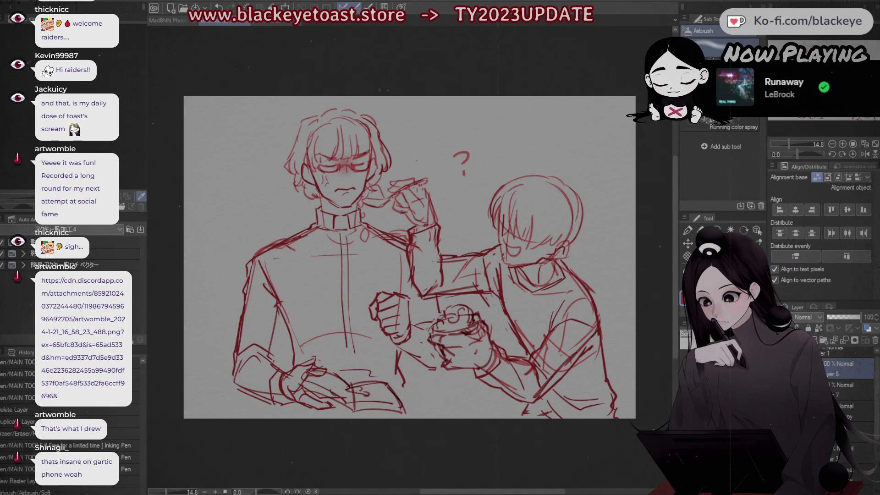
Step: Switch to the browser, examine the red gemstone ring painting up close, and return to the sketch
key("alt+Tab")
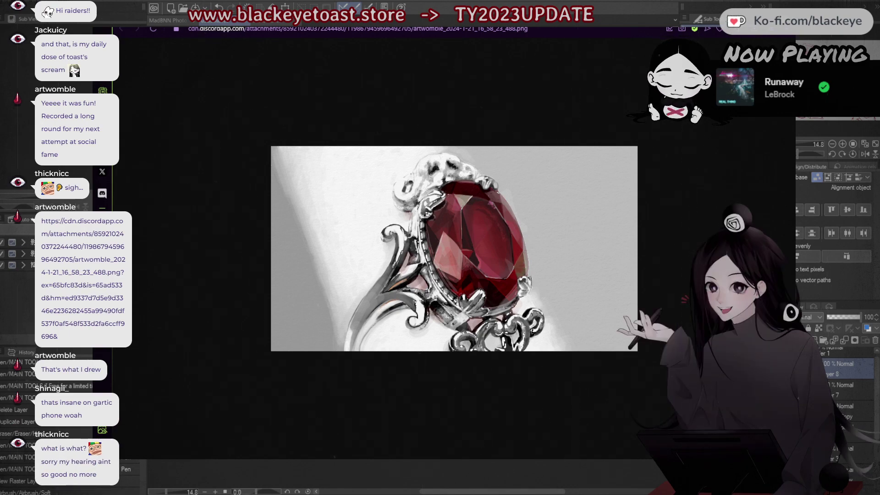
scroll(516, 294, "up", 4)
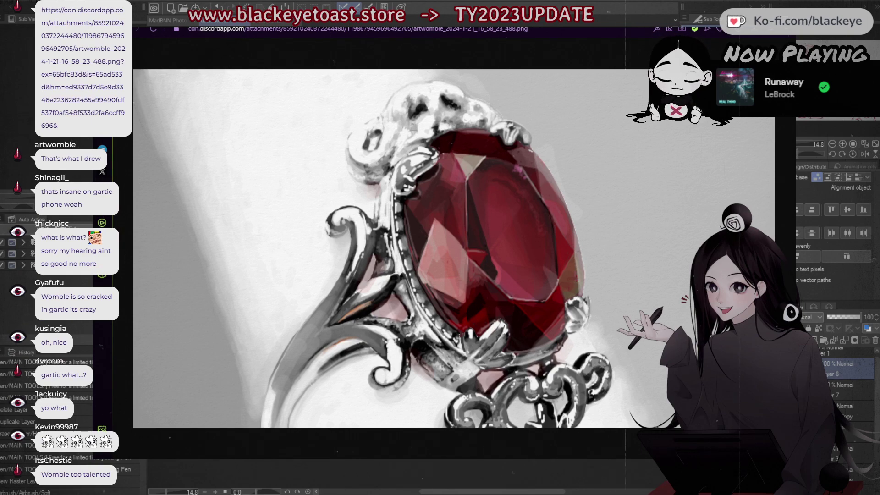
scroll(402, 403, "down", 3)
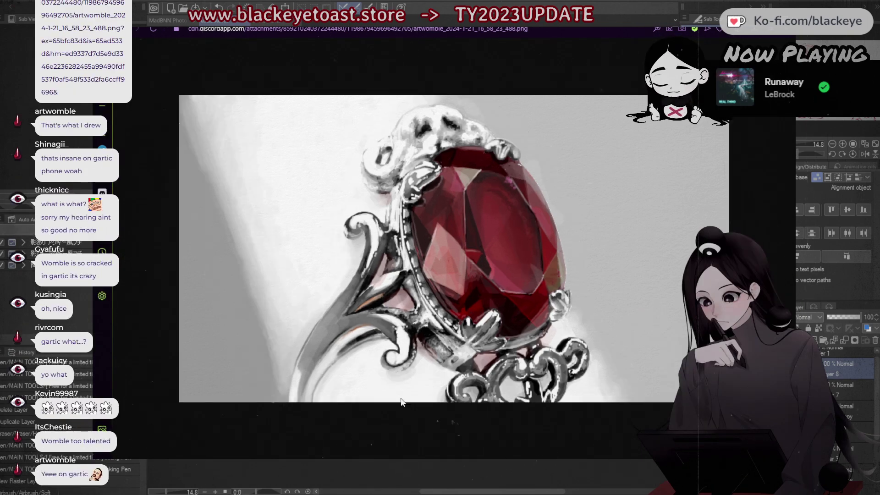
scroll(401, 398, "down", 1)
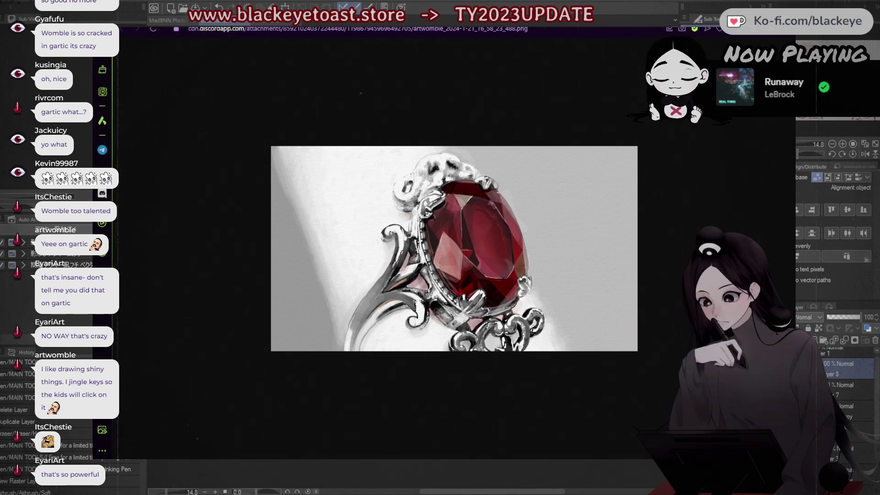
key("alt+Tab")
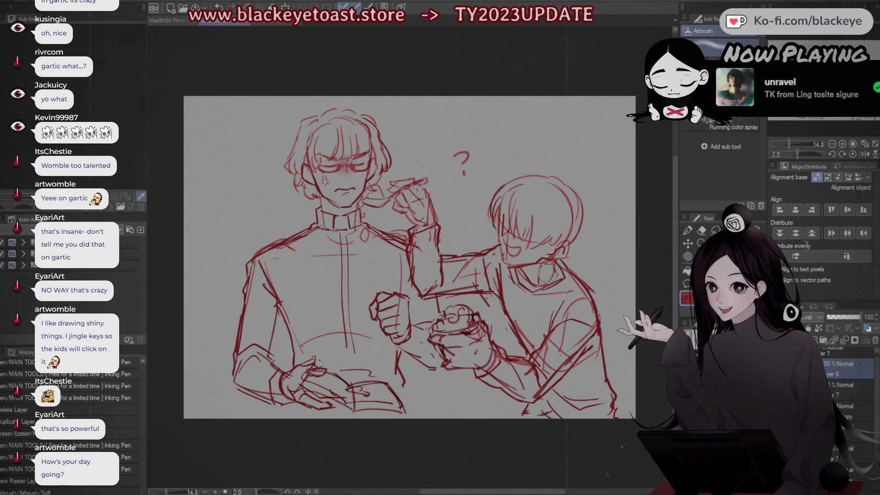
Step: Examine the open black-and-white ink illustration of two characters at different zooms, and recheck the ring painting in the browser
left_click(164, 20)
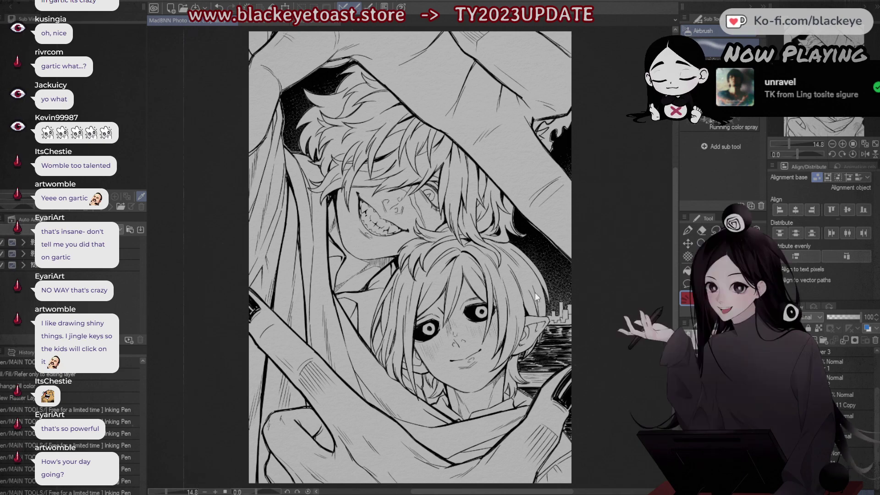
scroll(525, 294, "up", 2)
scroll(524, 293, "up", 1)
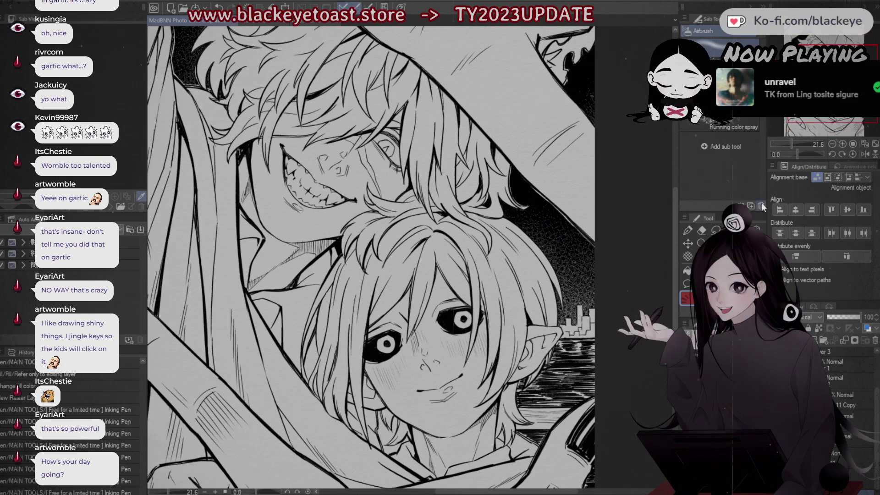
scroll(403, 149, "down", 1)
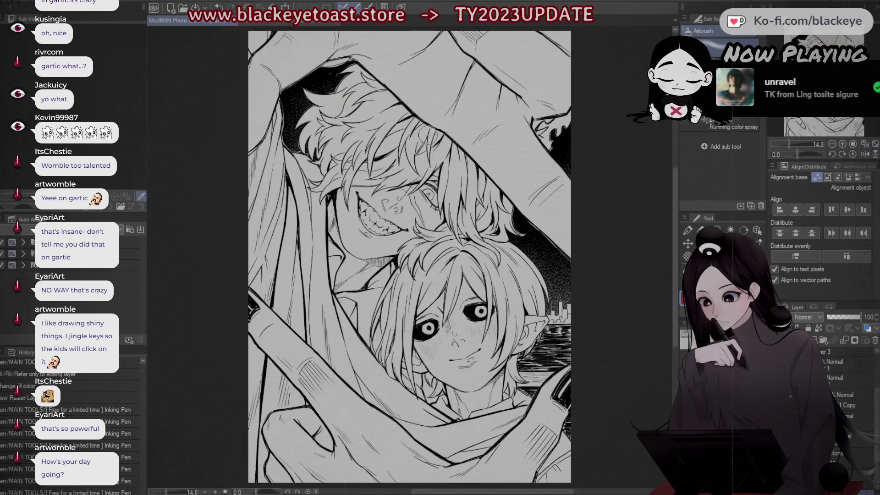
left_click_drag(403, 150, 398, 134)
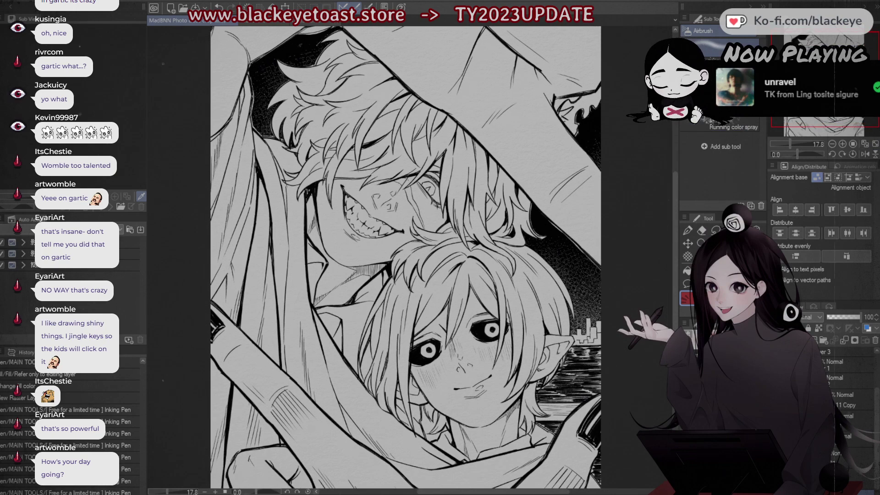
left_click(269, 21)
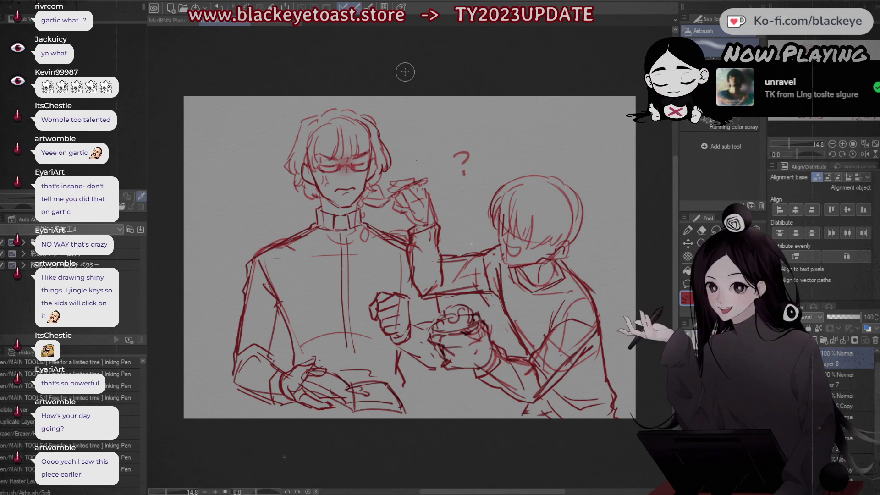
left_click(178, 21)
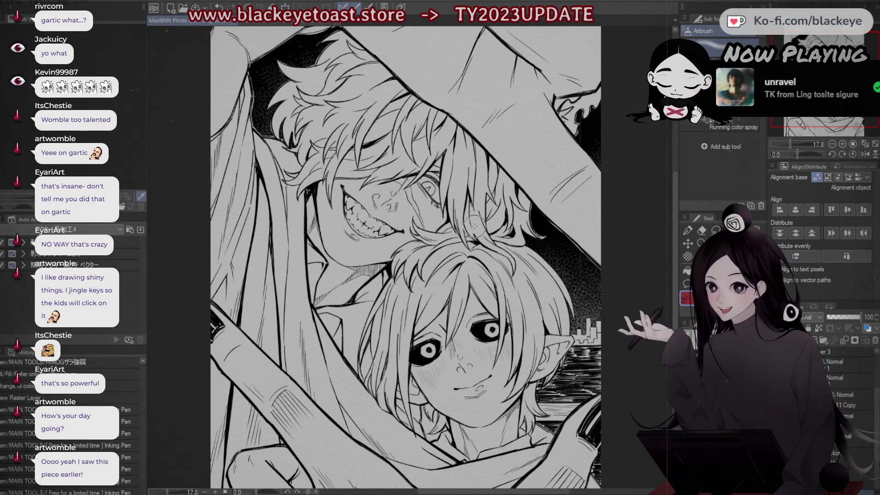
scroll(475, 226, "down", 2)
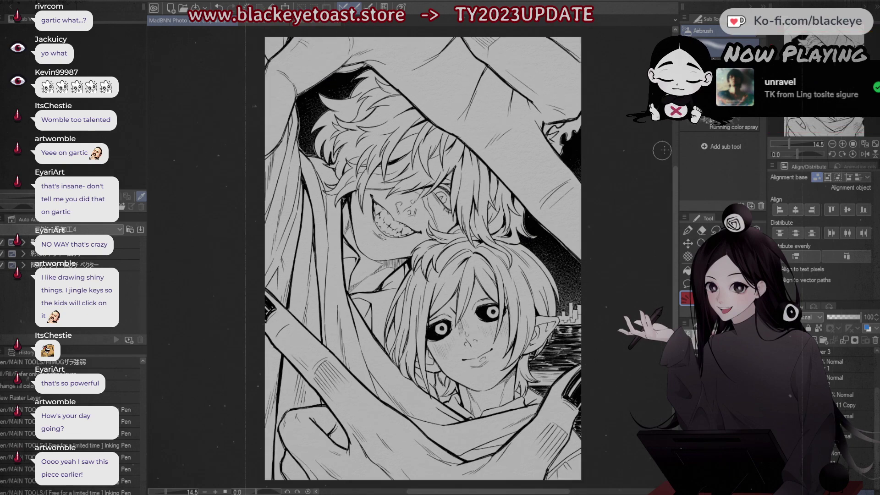
left_click(876, 144)
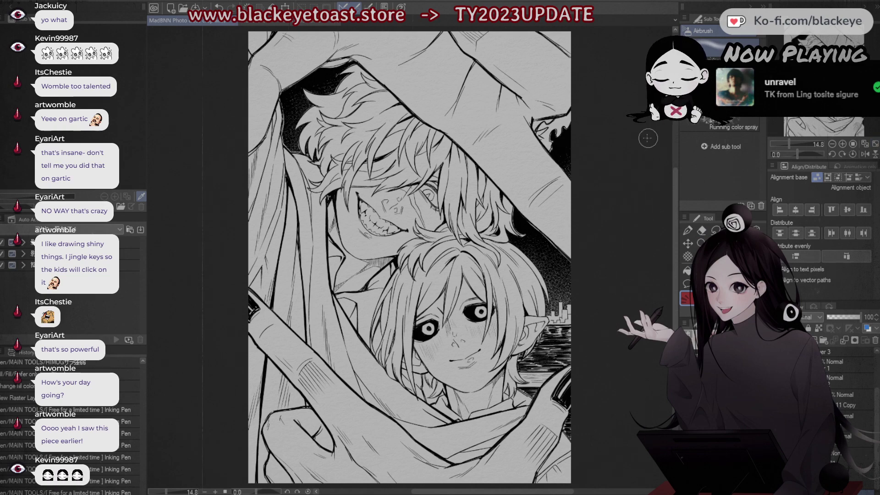
left_click(262, 20)
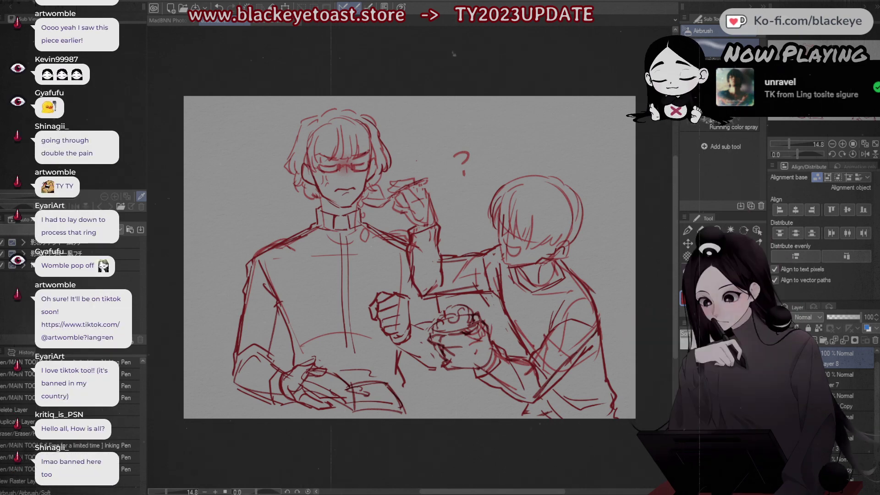
key("alt+Tab")
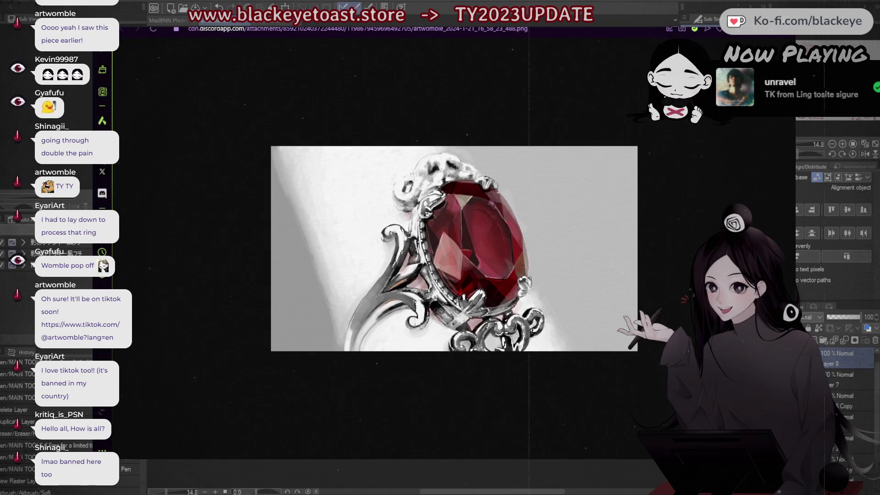
key("alt+Tab")
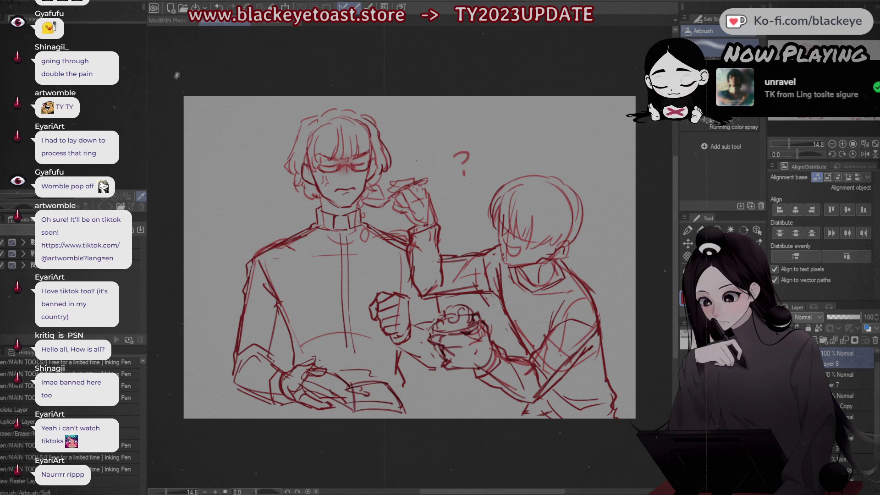
Step: Sketch bang strands falling from the crown of the feeding figure's hair with the realistic animator's pencil, undoing unwanted strokes
left_click(690, 229)
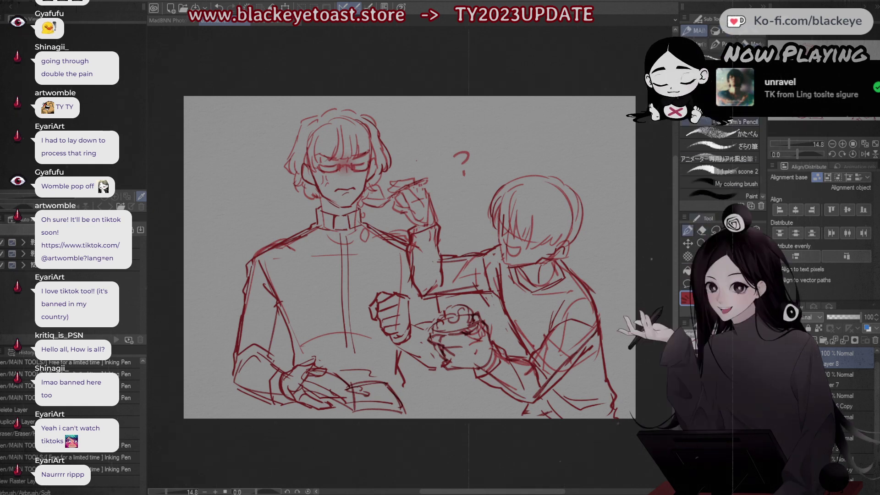
left_click(731, 159)
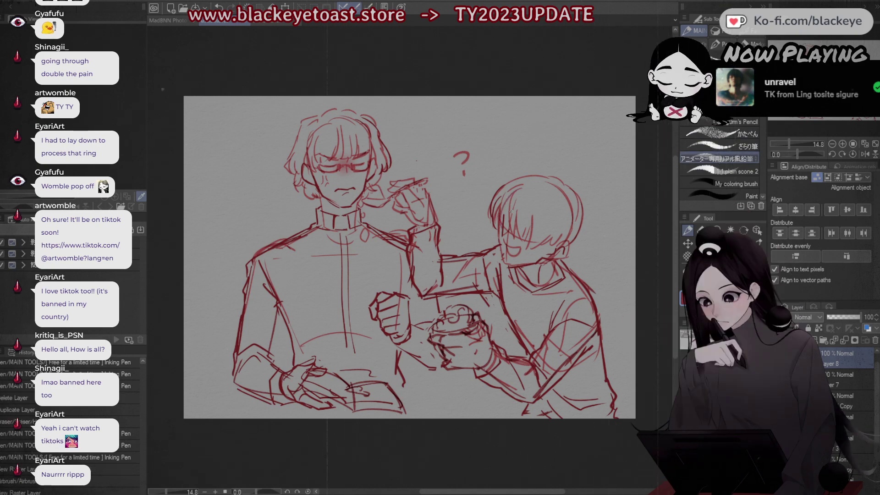
key("ctrl+z")
left_click_drag(510, 226, 515, 236)
mouse_move(527, 193)
left_mouse_down()
mouse_move(514, 220)
mouse_move(540, 228)
mouse_move(541, 247)
left_mouse_up()
key("ctrl+z")
key("ctrl+z")
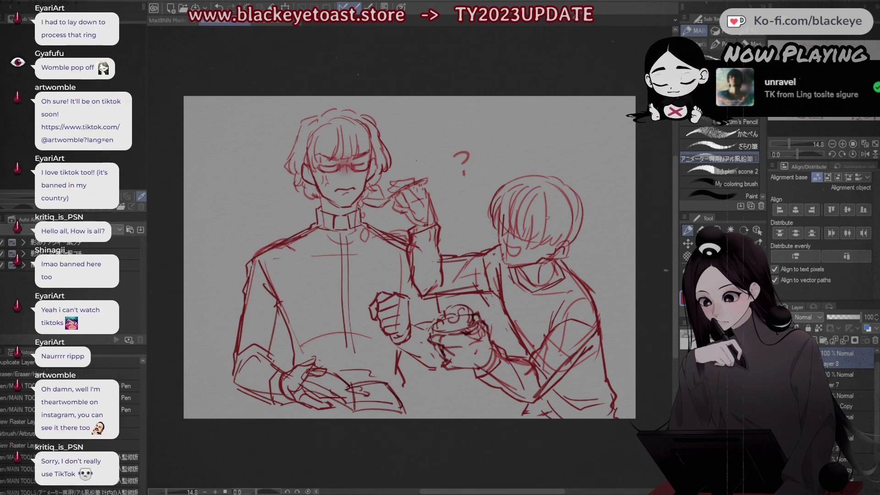
key("ctrl+z")
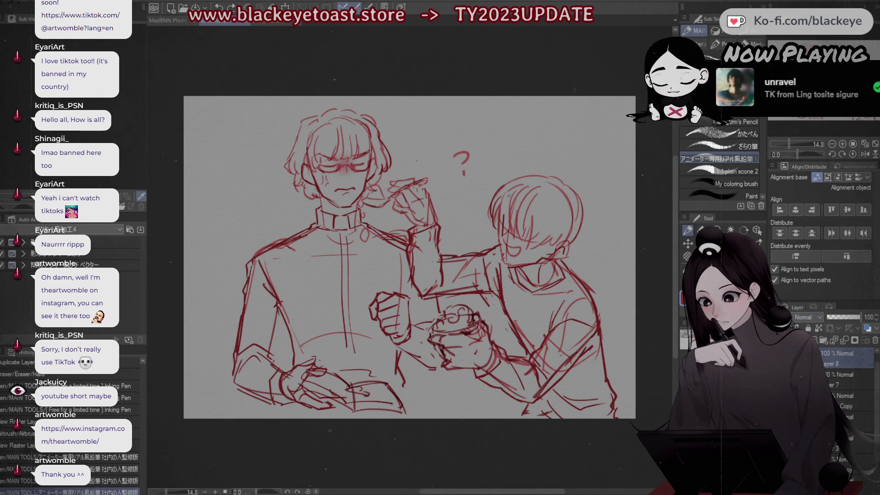
Step: Redraw the crown outline of the feeding figure's hair and add curved strands down the back of the head
left_click_drag(501, 185, 527, 177)
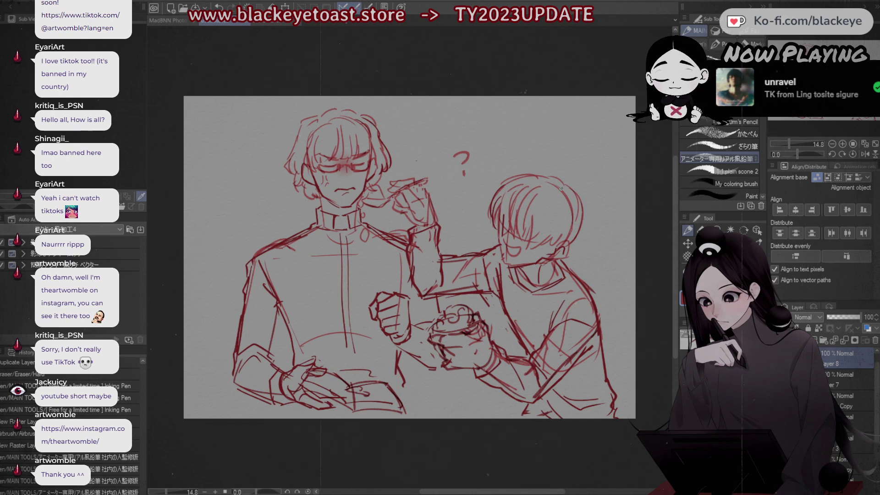
left_click_drag(536, 176, 560, 180)
key("ctrl+z")
left_click_drag(557, 218, 548, 240)
key("ctrl+z")
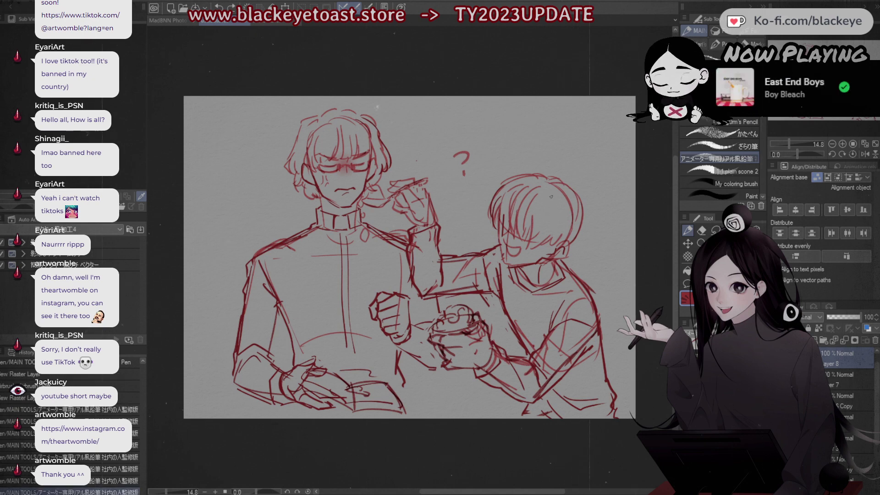
key("ctrl+y")
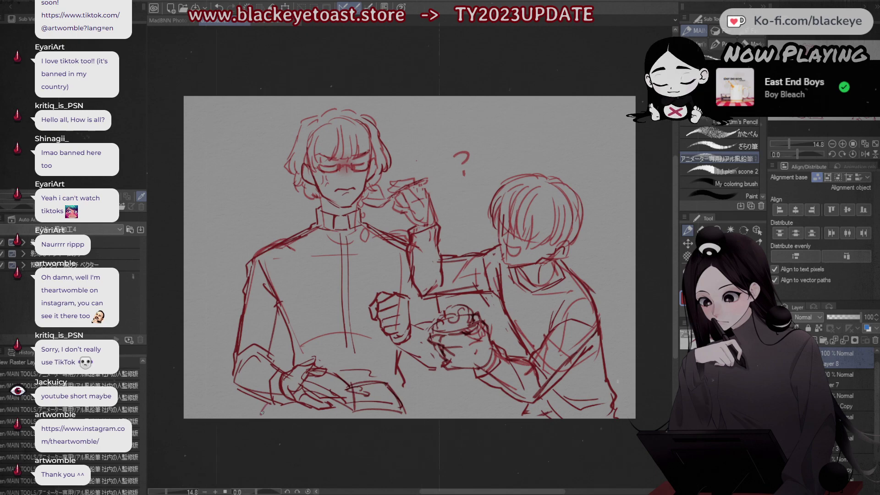
Step: Draw short curved body lines below the man's forearm and beside the book, and shift the forearm-side curve inward
left_click_drag(260, 415, 268, 404)
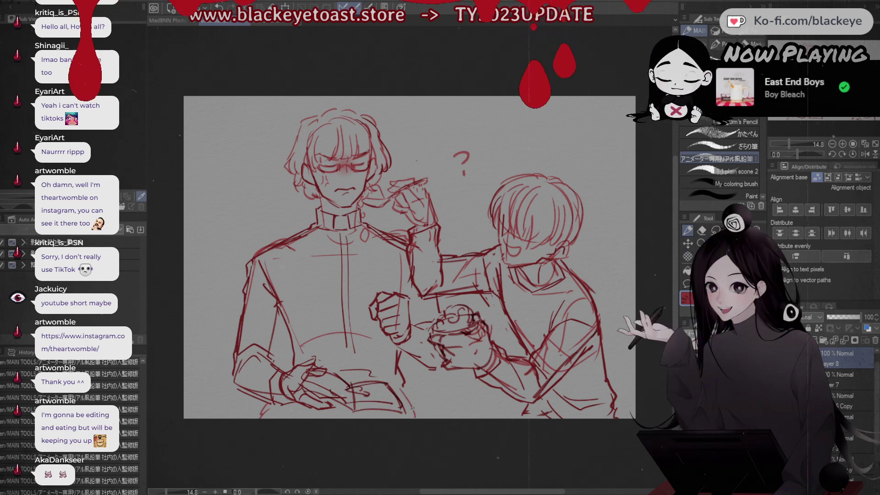
key("m")
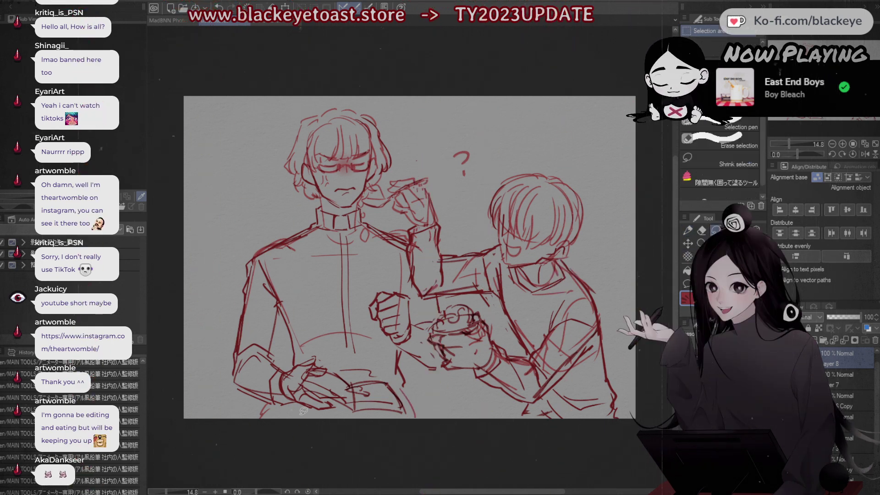
mouse_move(278, 395)
left_mouse_down()
mouse_move(279, 419)
mouse_move(295, 419)
left_mouse_up()
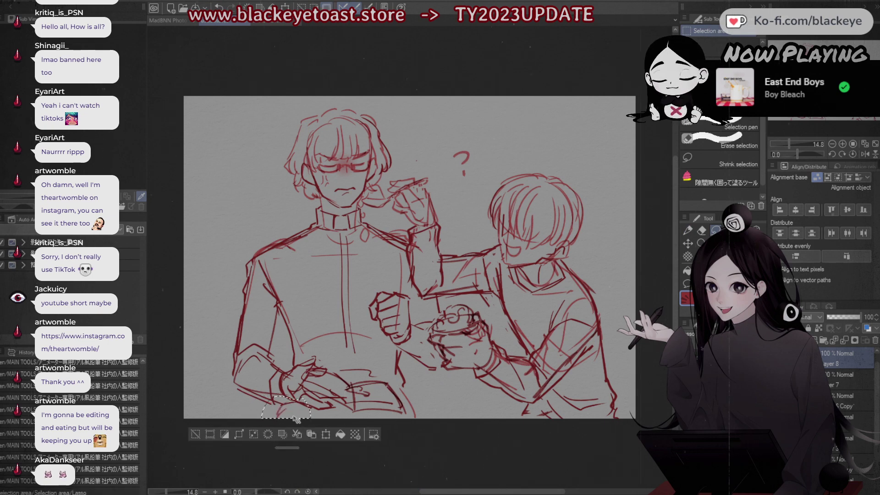
key("ctrl+d")
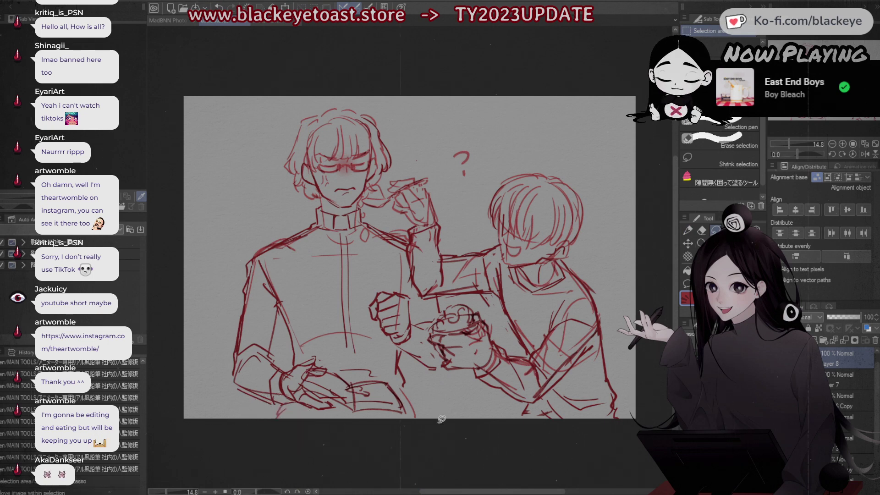
left_click(688, 231)
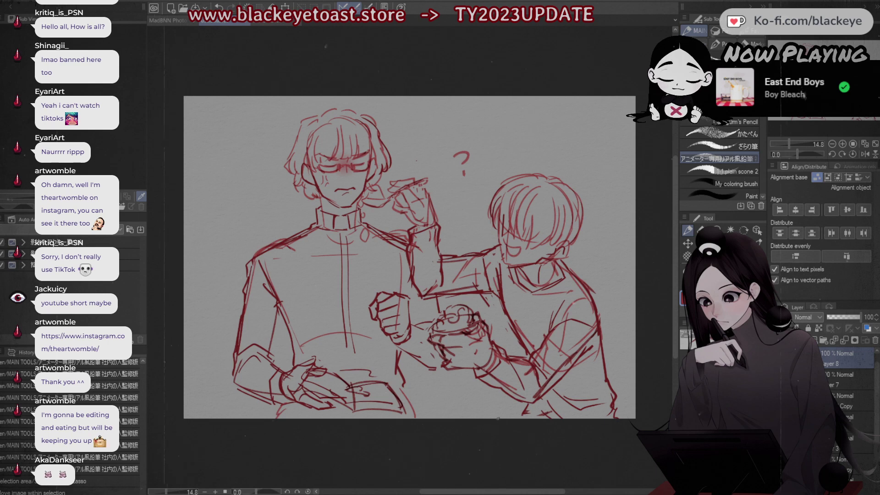
Step: Clear the selection and sketch the sofa's curved backrest, side edge and near armrest behind the two figures
key("ctrl+d")
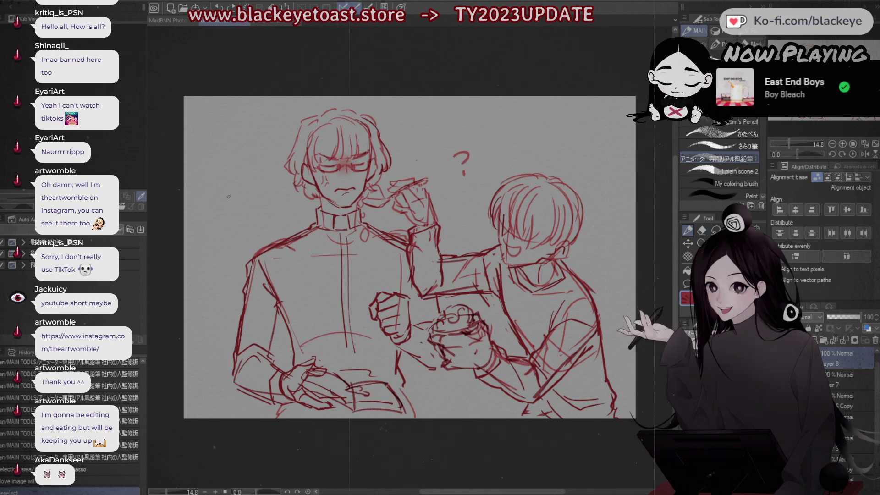
left_click_drag(239, 208, 301, 204)
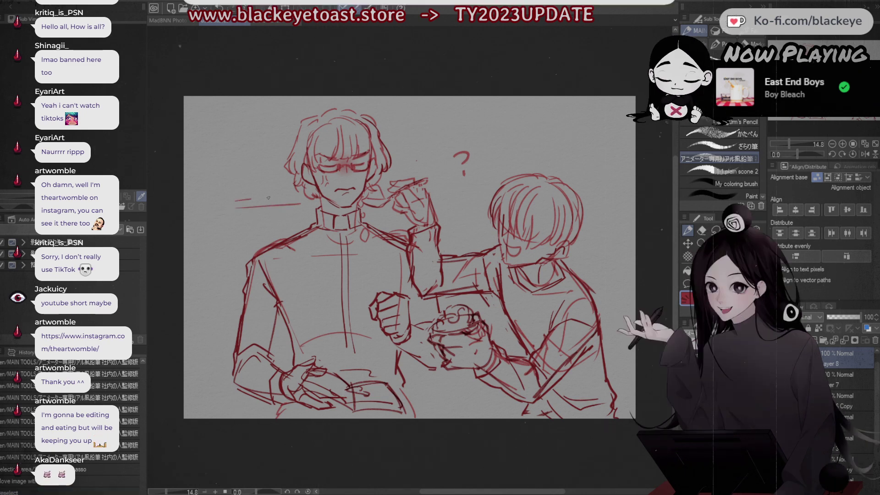
key("ctrl+z")
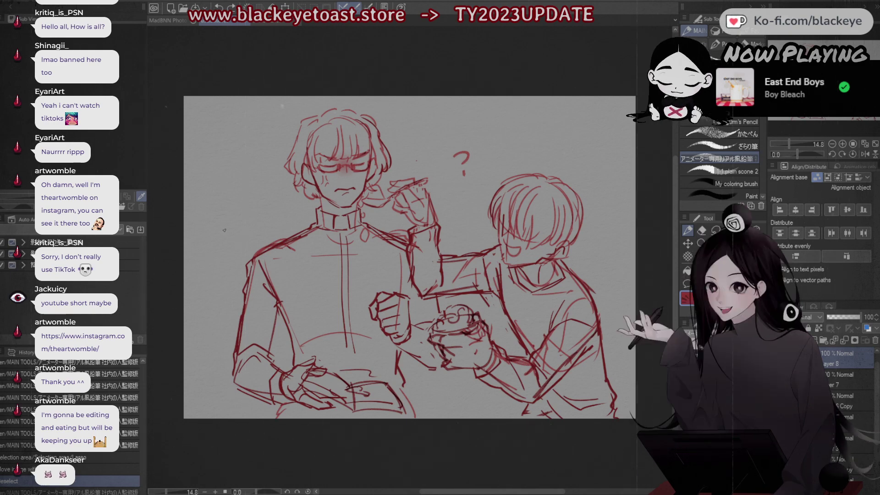
mouse_move(219, 228)
left_mouse_down()
mouse_move(311, 214)
mouse_move(258, 221)
mouse_move(485, 215)
left_mouse_up()
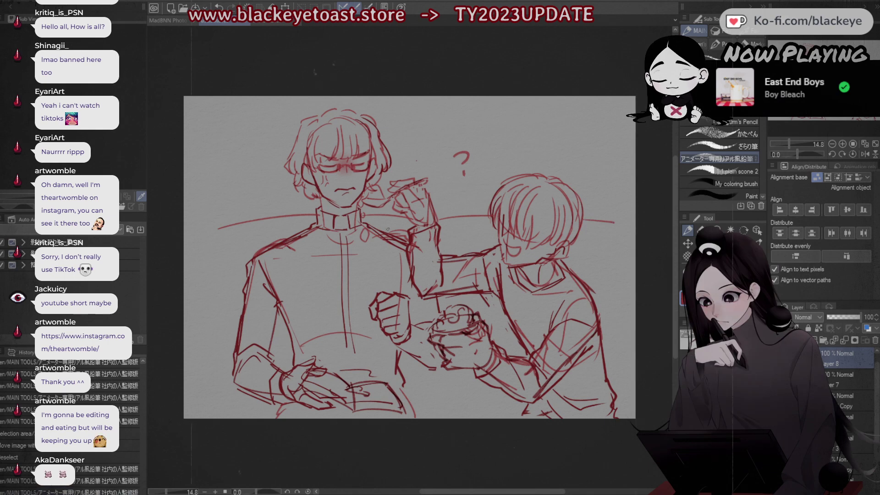
mouse_move(207, 232)
left_mouse_down()
mouse_move(187, 263)
mouse_move(184, 313)
left_mouse_up()
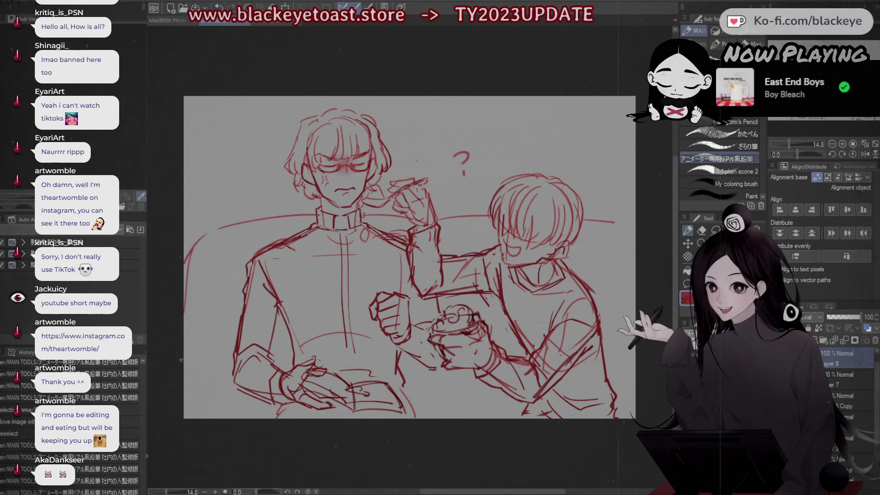
left_click_drag(185, 360, 218, 416)
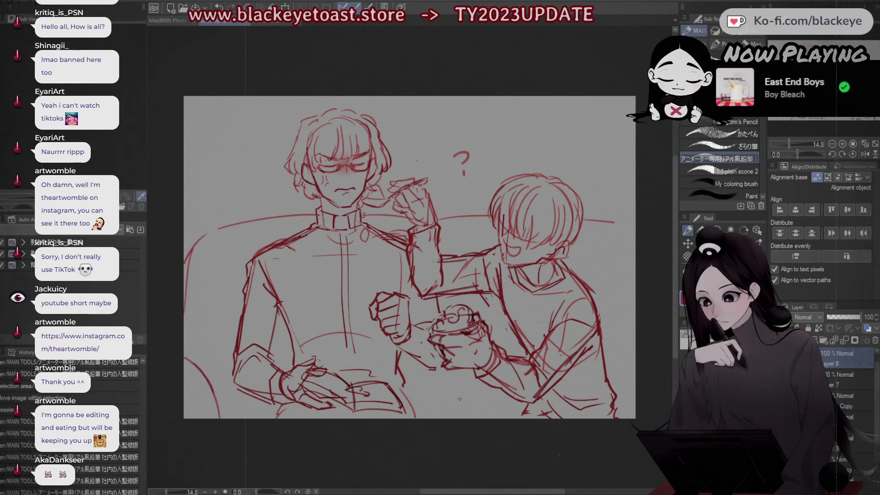
Step: Sketch the sofa's seat edge and far end, and double the contour lines of the backrest and armrest
left_click_drag(437, 410, 491, 409)
left_click_drag(626, 233, 632, 245)
left_click_drag(211, 228, 282, 211)
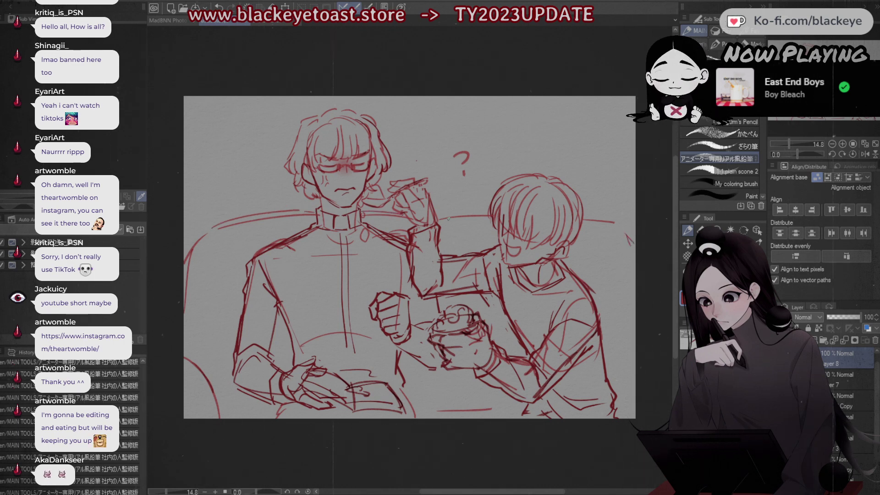
left_click_drag(583, 214, 614, 219)
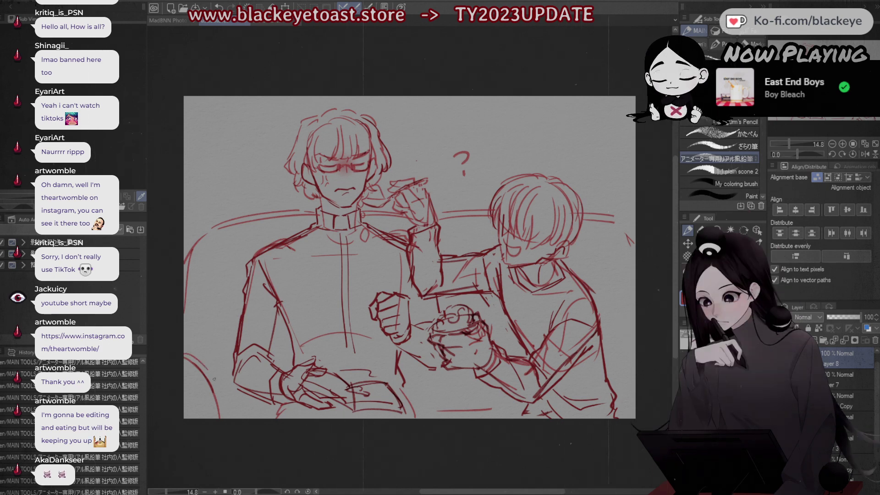
key("ctrl+z")
mouse_move(184, 343)
left_mouse_down()
mouse_move(229, 409)
mouse_move(186, 354)
mouse_move(206, 384)
mouse_move(211, 366)
mouse_move(225, 421)
mouse_move(221, 396)
mouse_move(229, 418)
left_mouse_up()
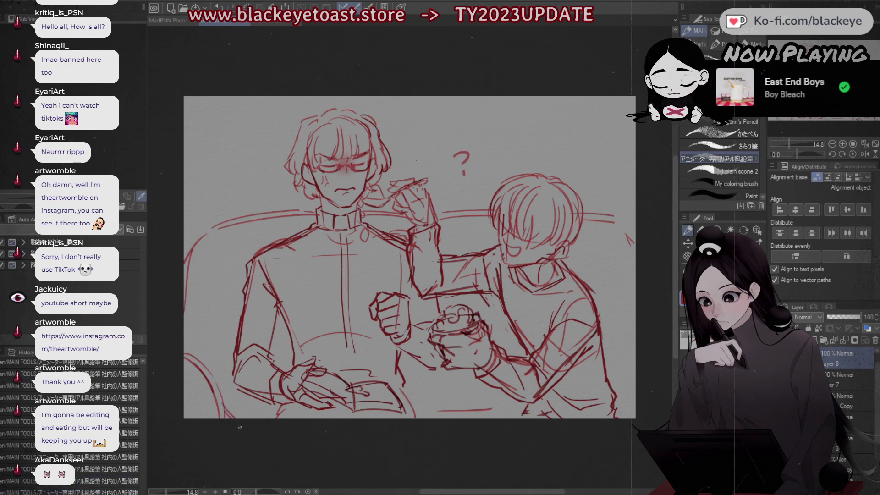
Step: Sketch the smaller figure's bent leg resting on the sofa, replacing the first attempt
mouse_move(426, 410)
left_mouse_down()
mouse_move(510, 415)
mouse_move(511, 405)
mouse_move(466, 421)
mouse_move(478, 392)
mouse_move(524, 420)
mouse_move(467, 392)
mouse_move(447, 392)
mouse_move(445, 413)
mouse_move(535, 401)
left_mouse_up()
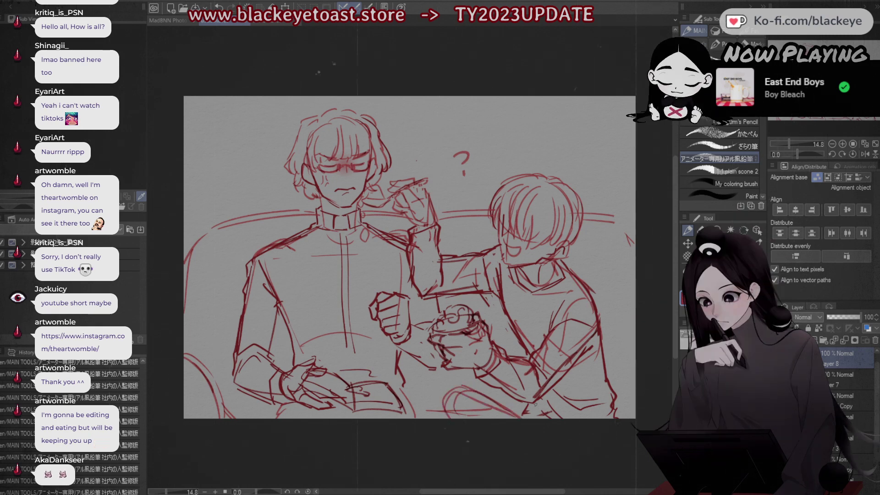
key("ctrl+z")
key("ctrl+z")
mouse_move(432, 389)
left_mouse_down()
mouse_move(471, 385)
mouse_move(526, 406)
left_mouse_up()
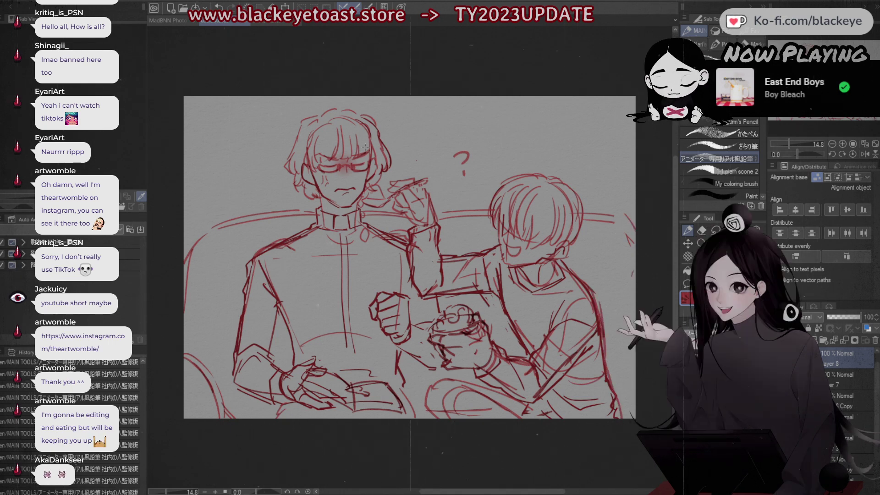
Step: Erase the construction lines showing through the taller figure's bangs on the head's sketch layer
left_click(408, 147, "ctrl+shift")
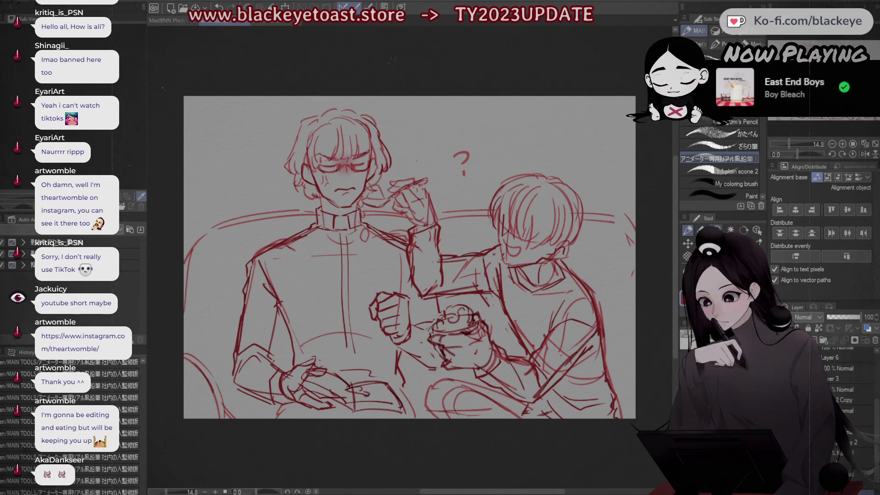
key("e")
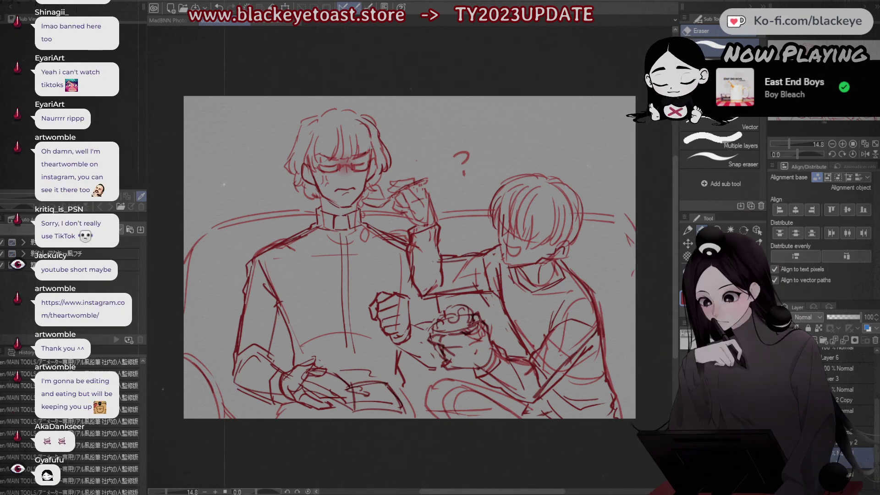
key("Delete")
key("ctrl+y")
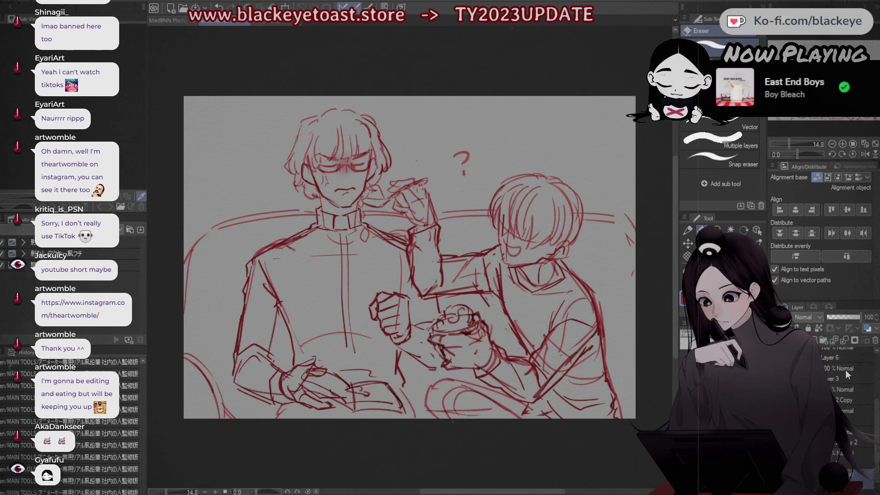
Step: Lasso the taller figure's head and shift it slightly down toward the collar across the sketch layers
scroll(847, 373, "up", 3)
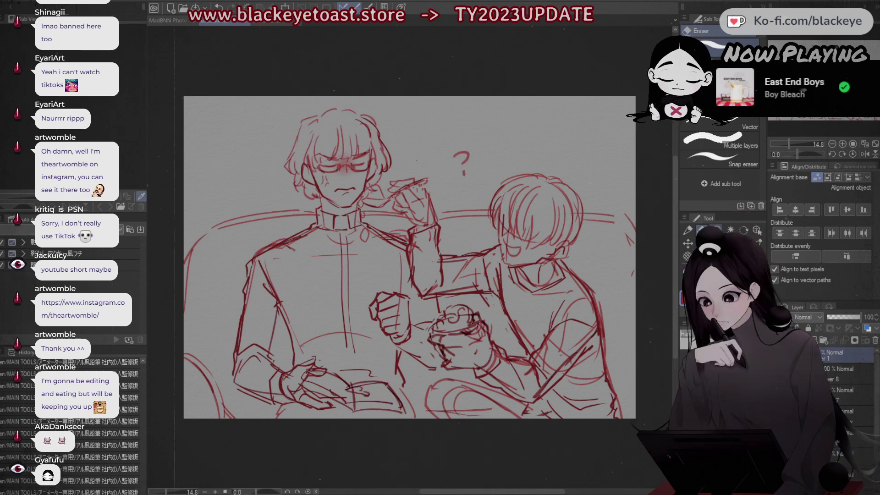
left_click(716, 229)
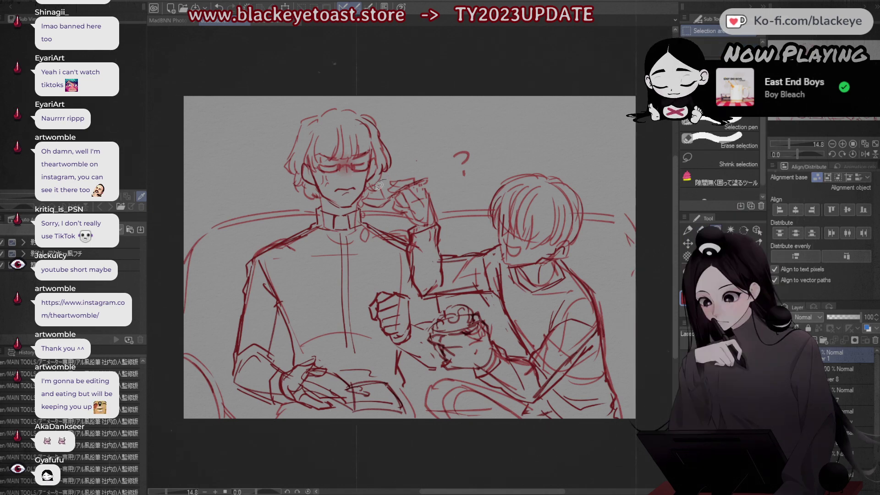
mouse_move(378, 185)
left_mouse_down()
mouse_move(341, 210)
mouse_move(324, 197)
mouse_move(294, 198)
mouse_move(262, 148)
mouse_move(386, 99)
mouse_move(408, 136)
mouse_move(383, 183)
left_mouse_up()
key("ctrl+t")
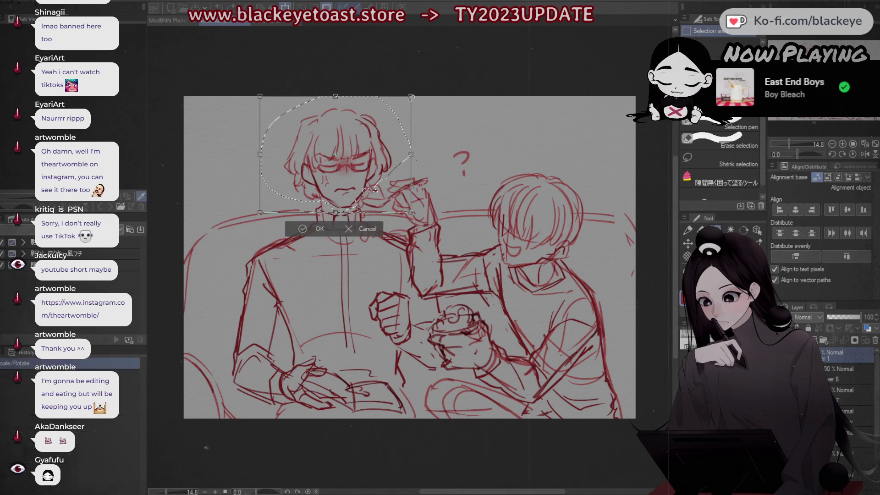
left_click_drag(362, 160, 364, 165)
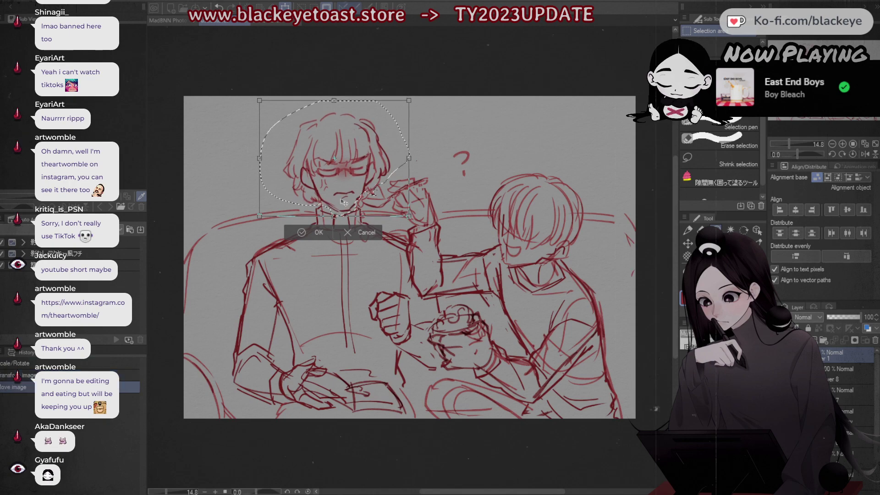
left_click(316, 233)
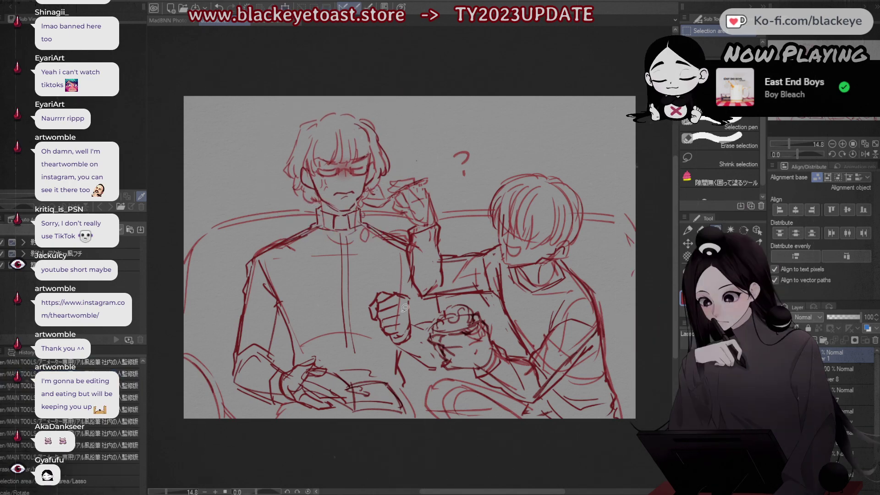
Step: Add looser hair strands to the taller figure's crown and bangs on the hair layer, undoing unwanted strokes
left_click(688, 231)
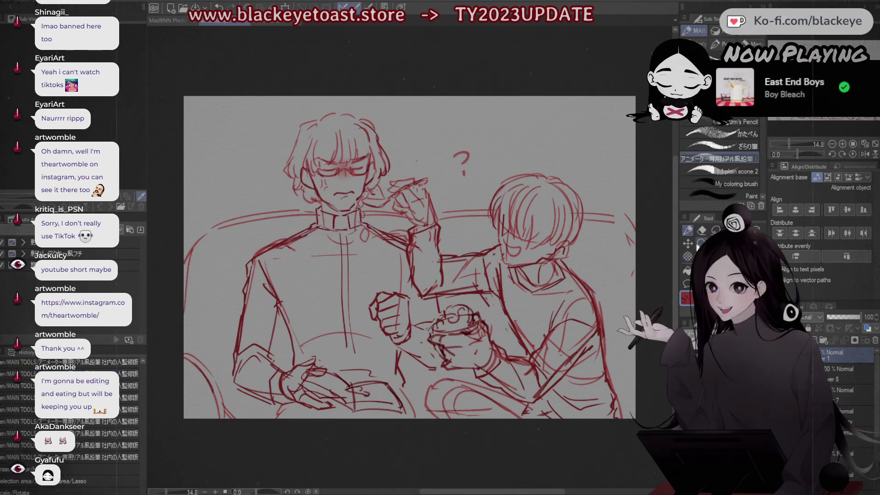
left_click(848, 373)
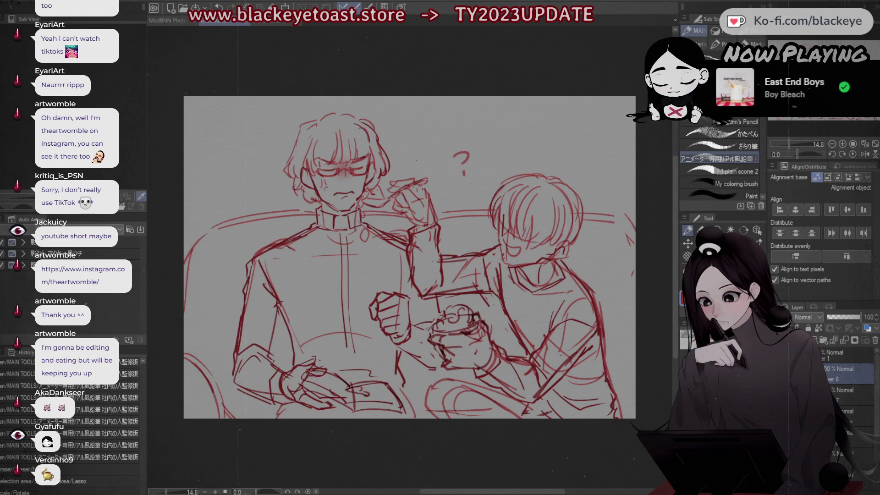
left_click(389, 167, "ctrl+shift")
left_click_drag(321, 164, 332, 161)
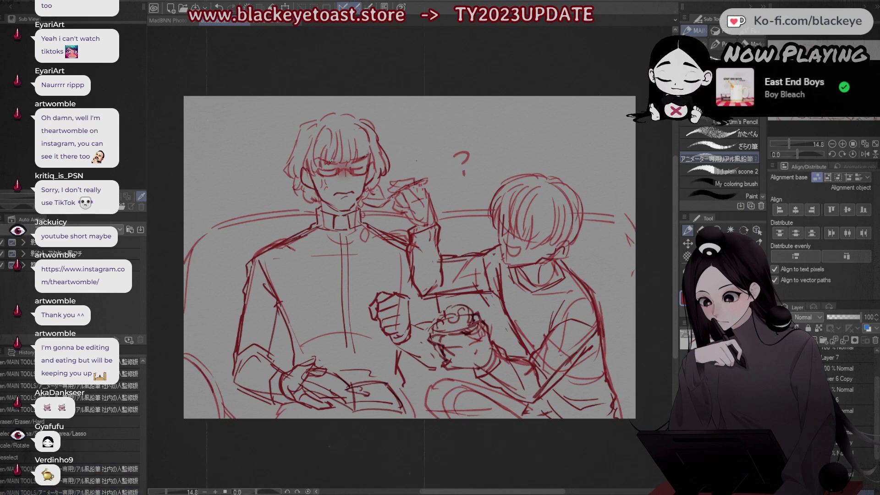
key("ctrl+z")
left_click_drag(347, 125, 345, 123)
mouse_move(344, 124)
left_mouse_down()
mouse_move(355, 126)
mouse_move(344, 127)
left_mouse_up()
key("ctrl+z")
key("ctrl+z")
mouse_move(366, 158)
left_mouse_down()
mouse_move(321, 171)
mouse_move(314, 183)
mouse_move(366, 173)
mouse_move(344, 188)
left_mouse_up()
key("ctrl+z")
key("ctrl+z")
key("ctrl+z")
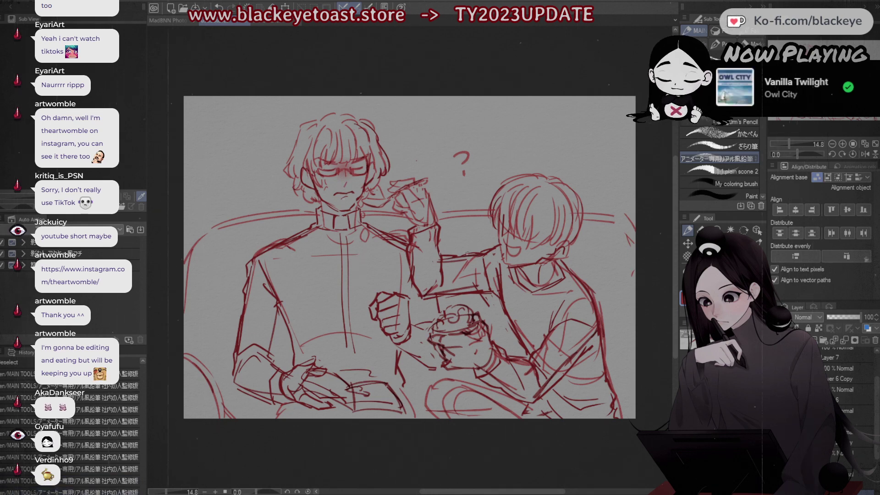
Step: Erase stray sketch lines around the taller figure's chin and collar on their own layer
left_click(347, 192, "ctrl+shift")
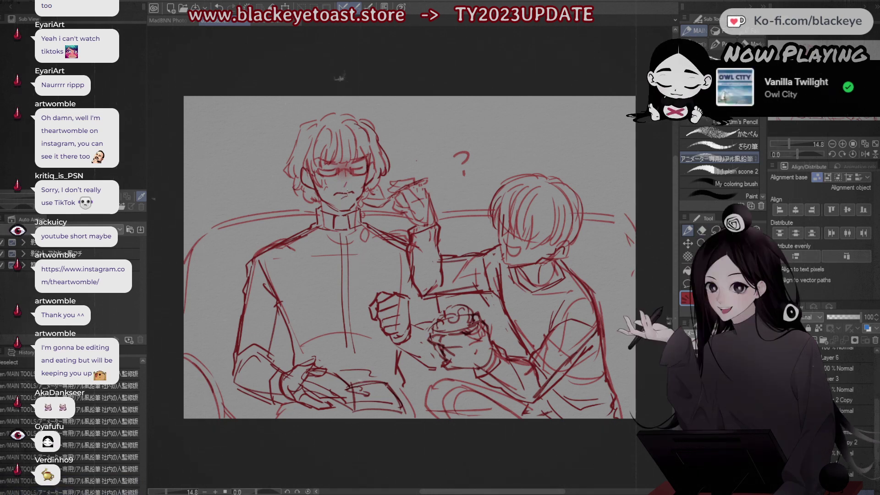
left_click(702, 229)
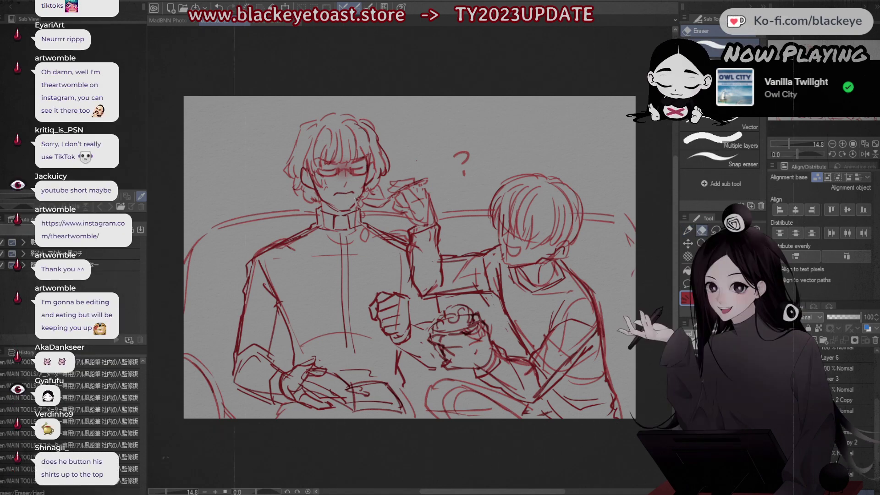
left_click_drag(351, 204, 339, 242)
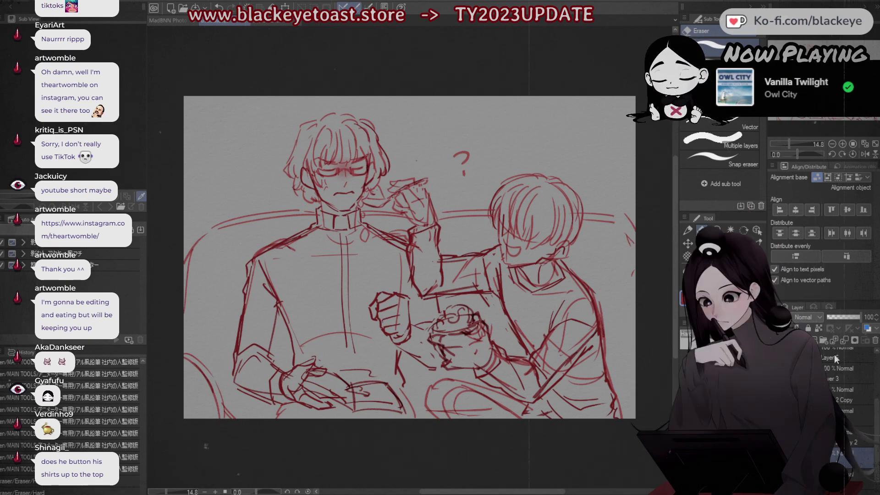
Step: Toggle the visibility of Layer 8 and Layer 7 to identify their contents, and make Layer 7 active
left_click(848, 360)
left_click_drag(875, 409, 876, 376)
left_click_drag(874, 383, 874, 372)
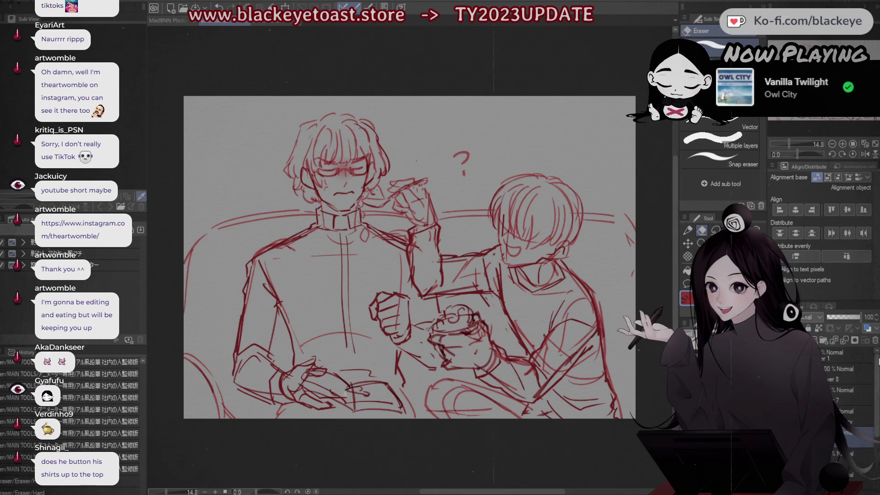
left_click(776, 376)
left_click(775, 376)
left_click(839, 394)
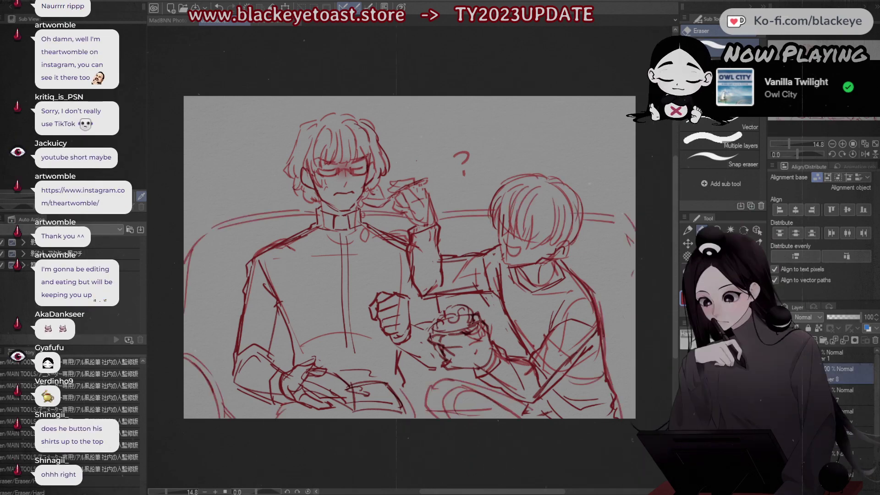
left_click(776, 396)
left_click(776, 395)
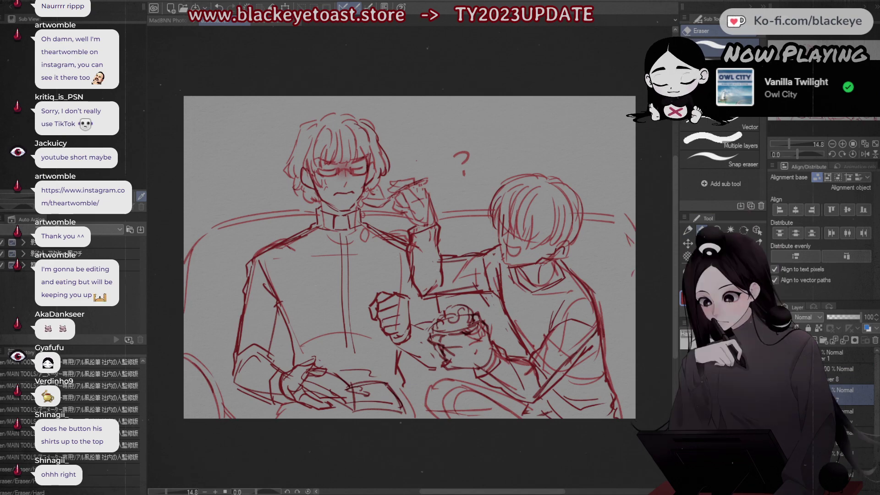
Step: Sketch clothing lines across the smaller figure's chest, sleeves and lower body with the pencil, undoing unwanted strokes
key("p")
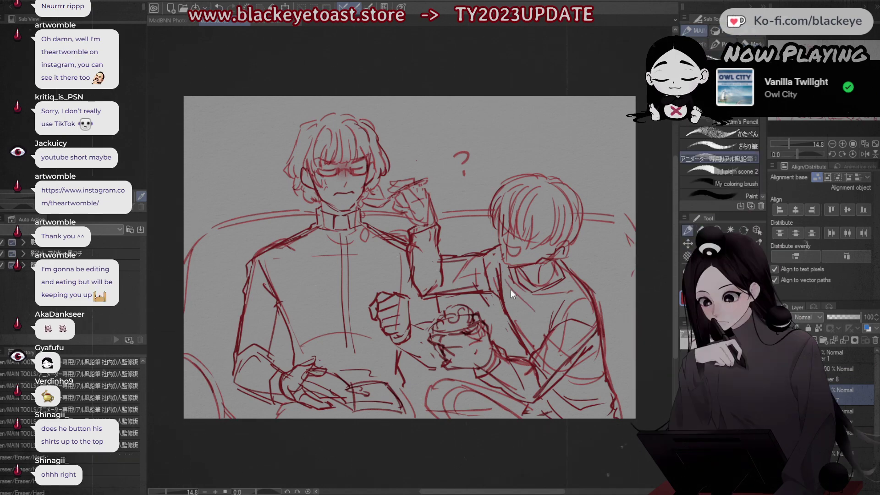
mouse_move(556, 341)
left_mouse_down()
mouse_move(566, 359)
mouse_move(540, 361)
mouse_move(550, 380)
mouse_move(513, 362)
mouse_move(492, 386)
left_mouse_up()
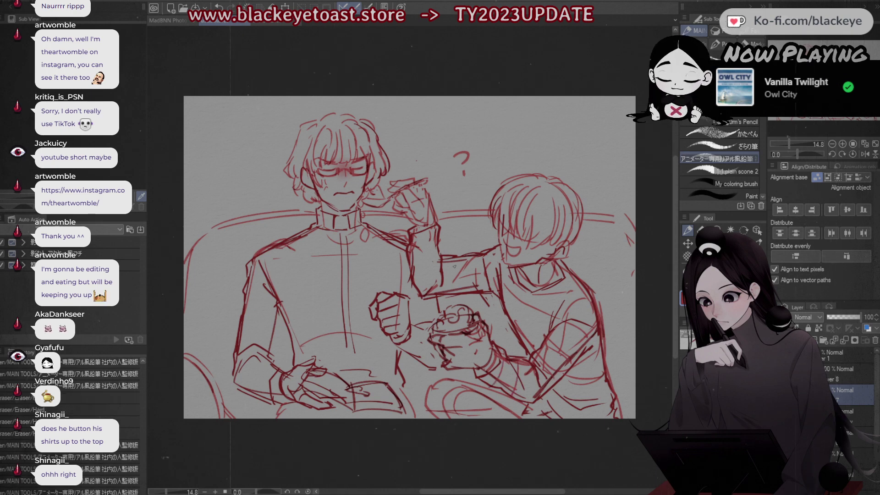
mouse_move(414, 250)
left_mouse_down()
mouse_move(436, 245)
mouse_move(438, 260)
mouse_move(418, 278)
mouse_move(450, 272)
mouse_move(434, 291)
mouse_move(454, 266)
mouse_move(460, 289)
mouse_move(478, 284)
left_mouse_up()
left_click_drag(564, 301, 545, 343)
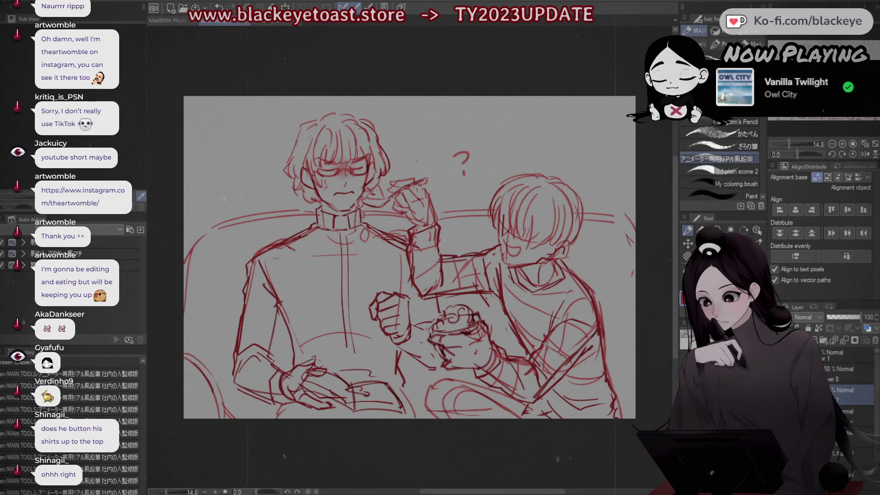
key("ctrl+z")
mouse_move(513, 315)
left_mouse_down()
mouse_move(591, 376)
mouse_move(604, 368)
left_mouse_up()
key("ctrl+z")
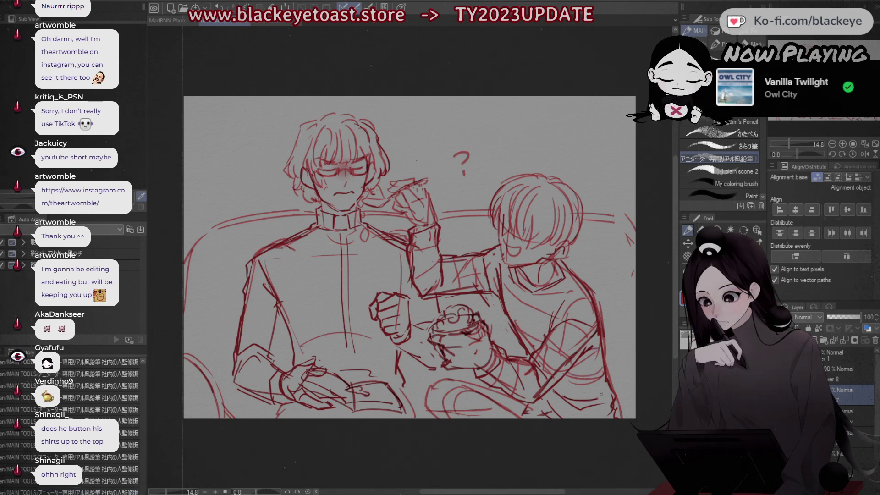
left_click_drag(538, 398, 562, 418)
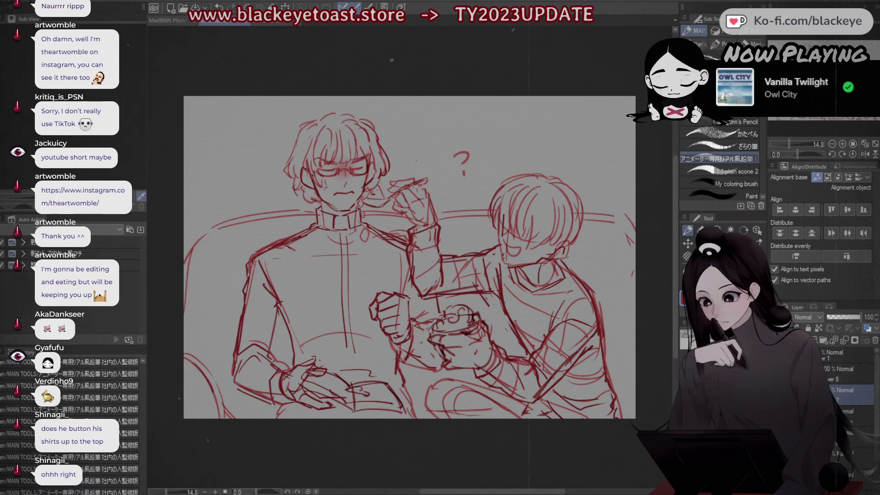
Step: Move the entire sketch slightly up and to the left on the canvas
left_click(800, 355)
key("ctrl+t")
left_click_drag(560, 331, 550, 320)
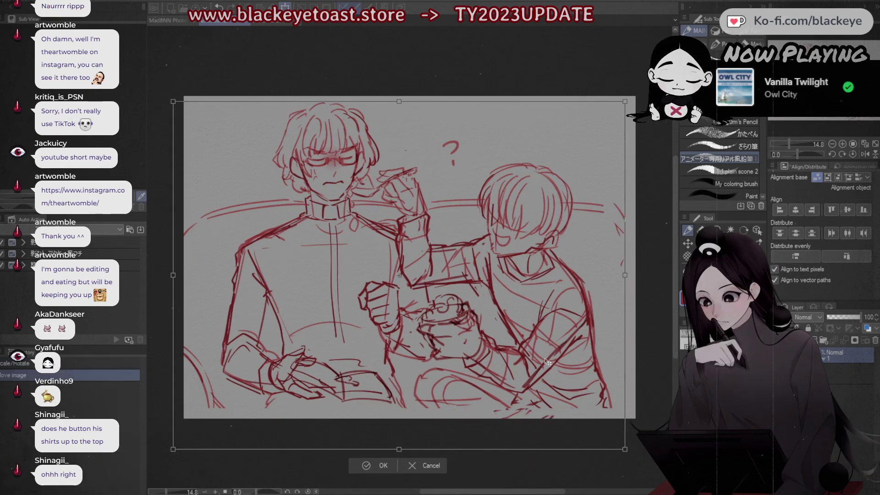
left_click(372, 467)
Step: Extend the smaller figure's leg and lower-body lines toward the bottom canvas edge on Layer 8, undoing unwanted strokes
left_click(800, 355)
left_click(844, 374)
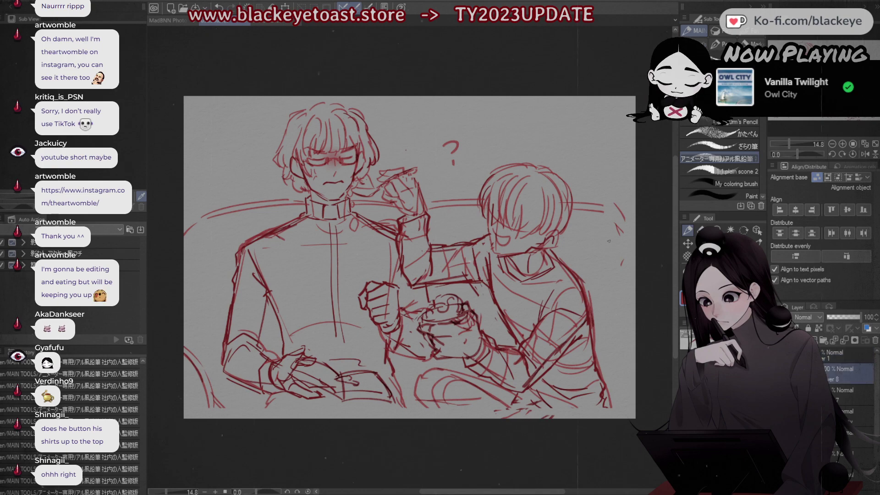
left_click_drag(424, 404, 447, 418)
key("ctrl+z")
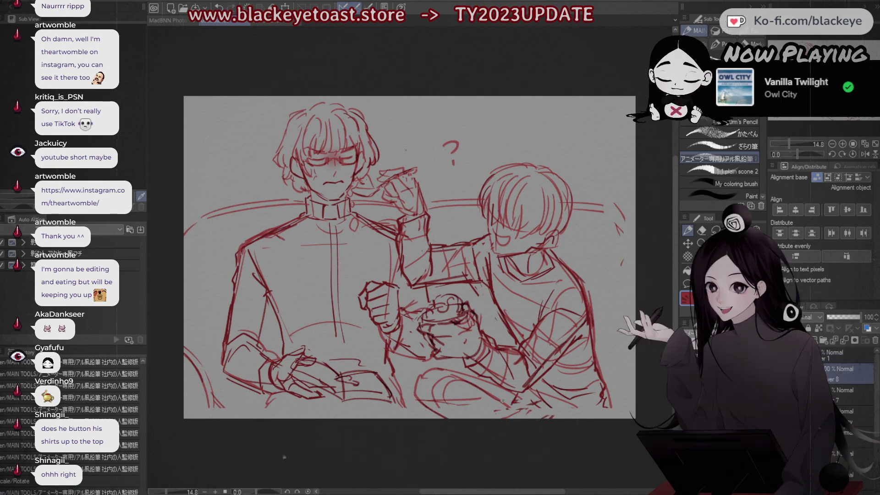
left_click_drag(486, 388, 532, 420)
key("ctrl+z")
left_click_drag(452, 381, 516, 417)
key("ctrl+z")
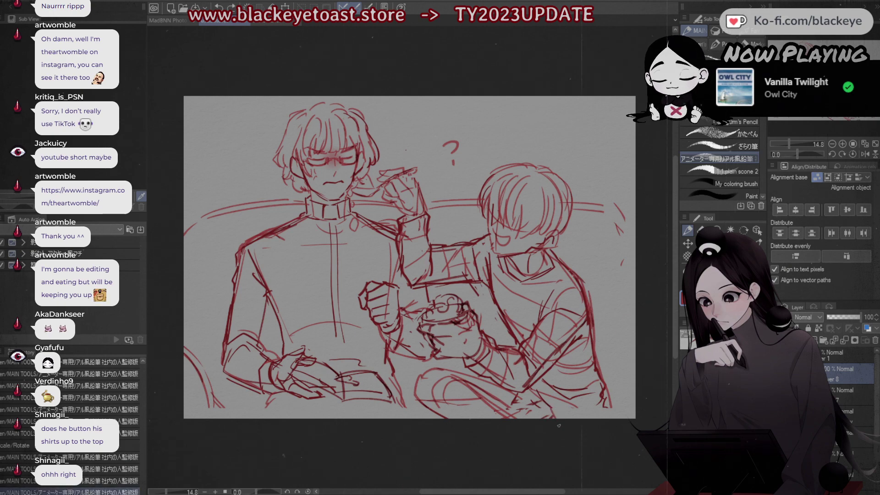
key("ctrl+z")
key("ctrl+z")
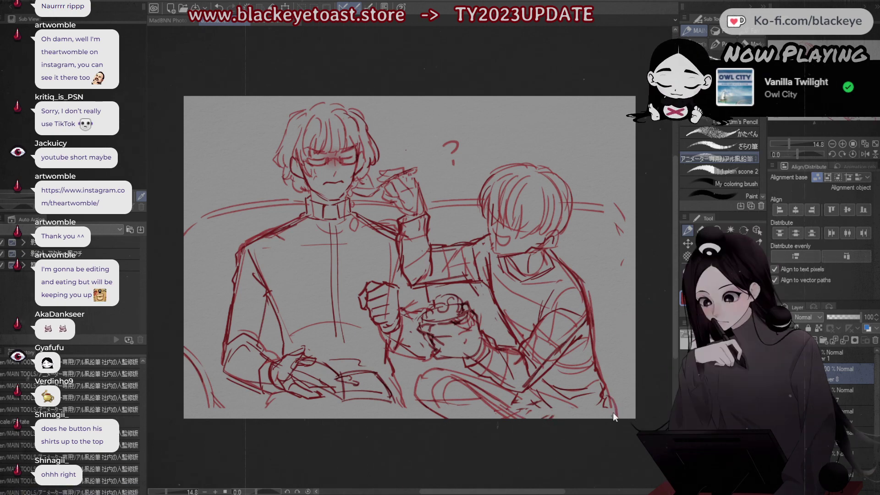
key("ctrl+z")
key("ctrl+z")
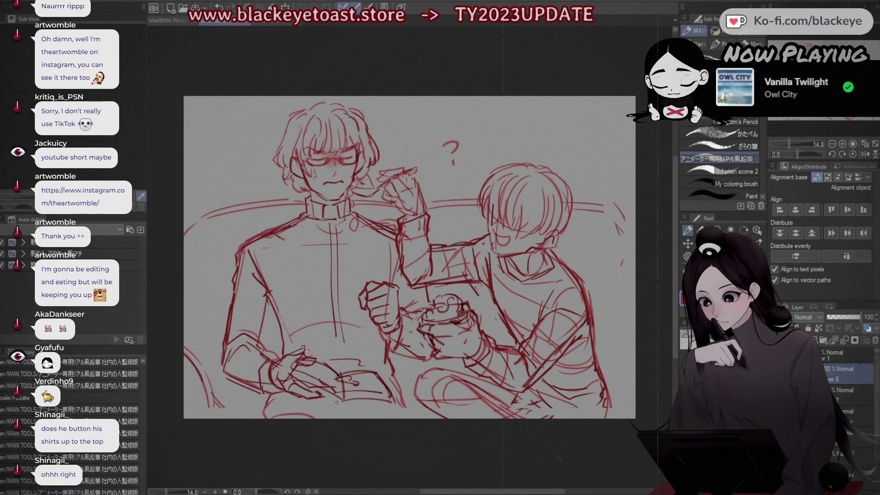
Step: Sketch the taller figure's thighs and knees below the hands and book, undoing unwanted strokes
key("ctrl+z")
key("ctrl+z")
left_click_drag(277, 396, 275, 418)
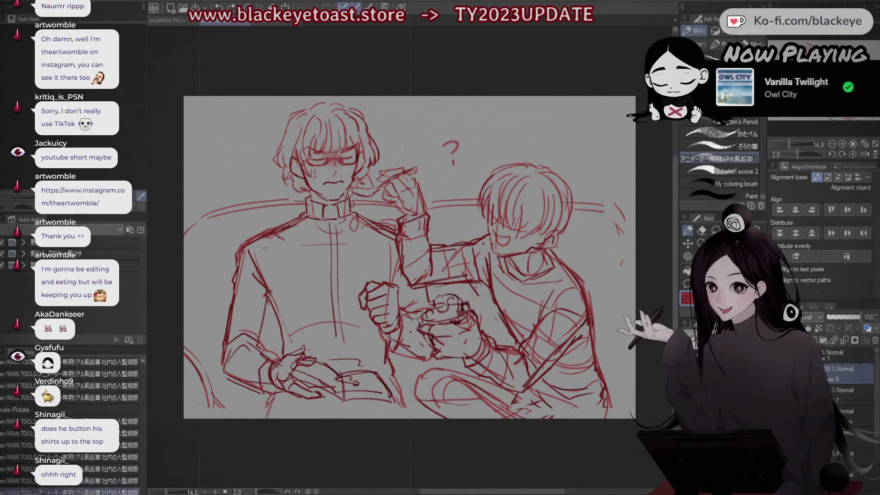
key("ctrl+z")
key("ctrl+z")
key("ctrl+z")
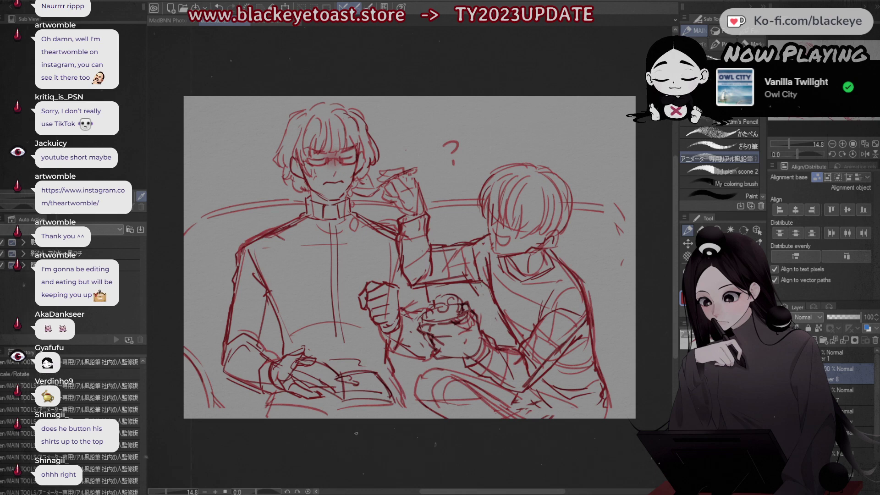
key("ctrl+z")
key("ctrl+z")
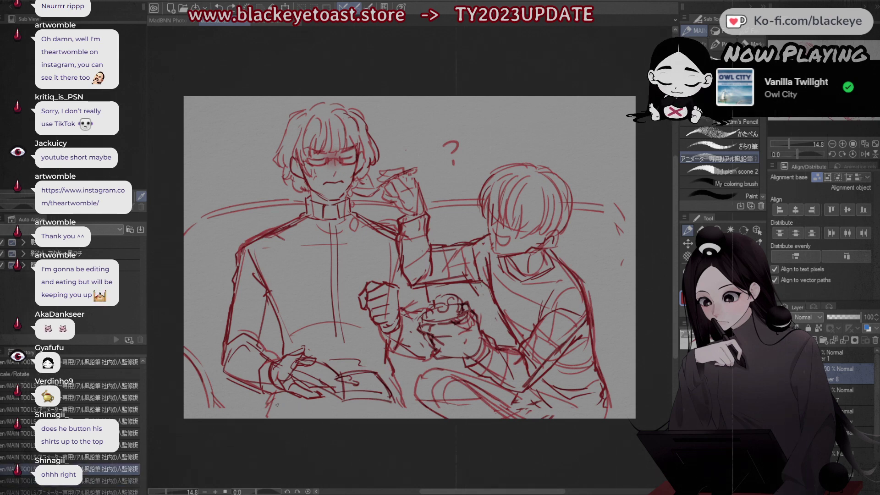
mouse_move(268, 395)
left_mouse_down()
mouse_move(265, 416)
mouse_move(328, 405)
mouse_move(346, 431)
mouse_move(307, 406)
left_mouse_up()
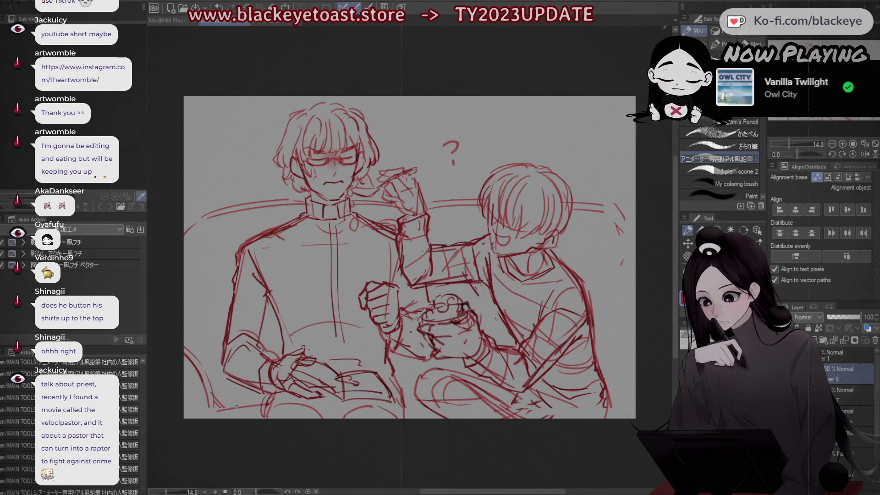
Step: Sketch the sofa's seat and armrest lines on both sides of the figures, undoing unwanted strokes
key("ctrl+z")
key("ctrl+z")
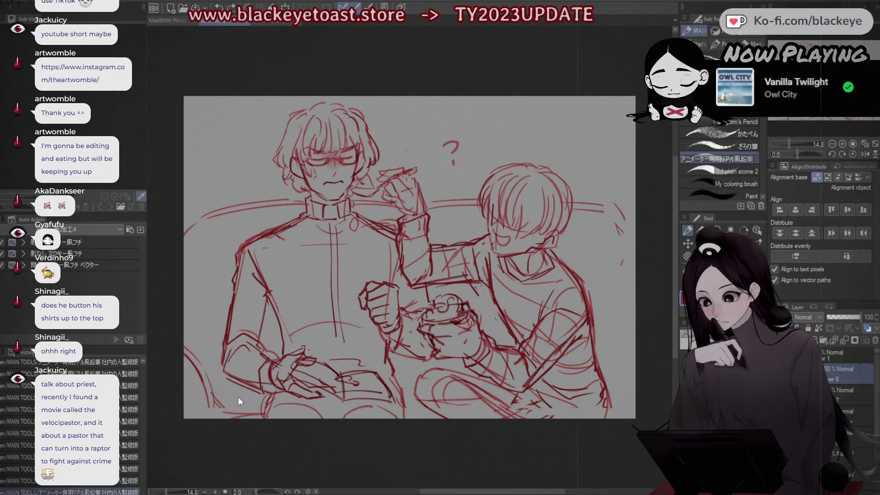
mouse_move(221, 393)
left_mouse_down()
mouse_move(264, 395)
mouse_move(220, 392)
mouse_move(206, 420)
mouse_move(225, 399)
mouse_move(204, 416)
mouse_move(250, 414)
left_mouse_up()
key("ctrl+z")
key("ctrl+z")
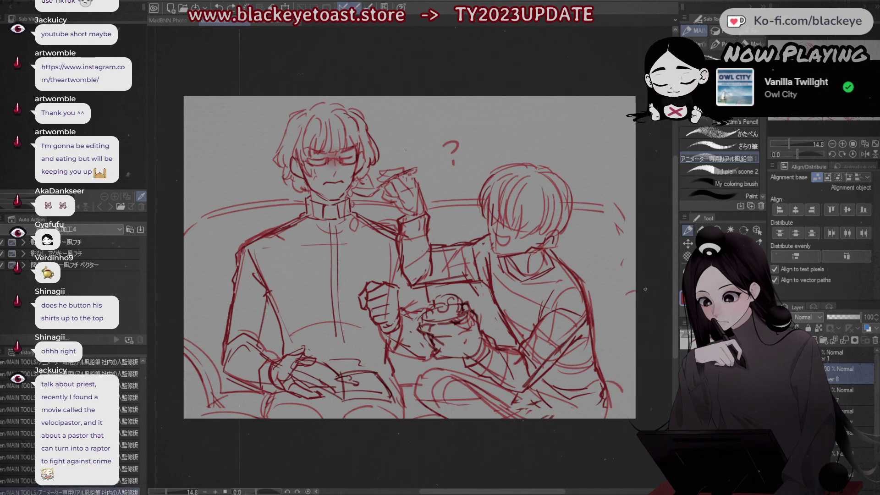
mouse_move(635, 312)
left_mouse_down()
mouse_move(610, 369)
mouse_move(617, 364)
mouse_move(635, 402)
left_mouse_up()
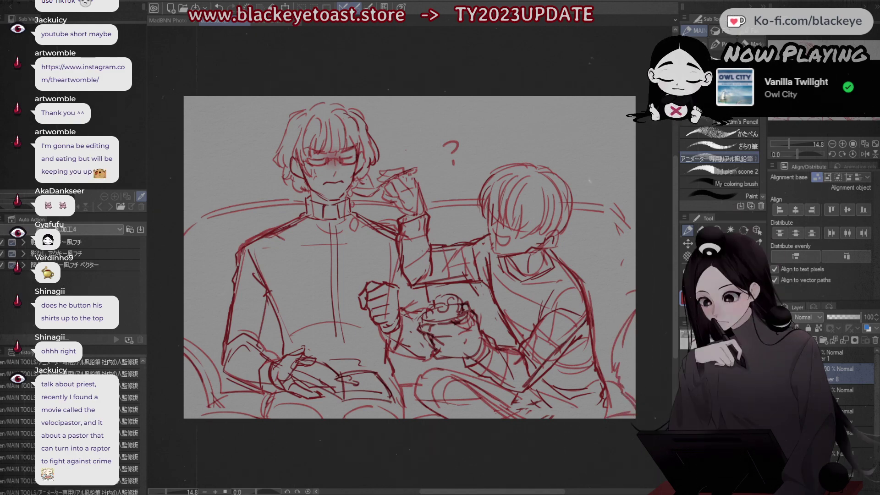
Step: Lasso the smaller figure's head and transform it to be slightly smaller, then deselect it
left_click(838, 358)
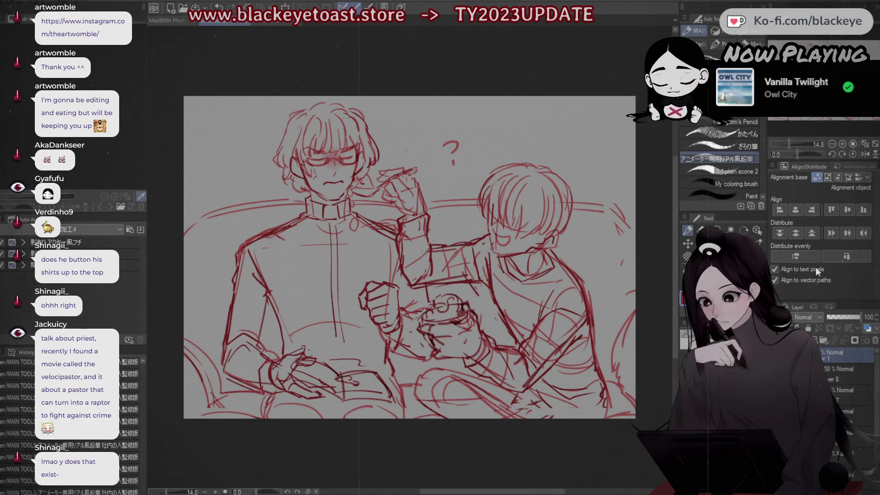
left_click(716, 230)
mouse_move(492, 166)
left_mouse_down()
mouse_move(479, 183)
mouse_move(498, 254)
mouse_move(565, 243)
mouse_move(578, 212)
mouse_move(572, 158)
mouse_move(493, 143)
left_mouse_up()
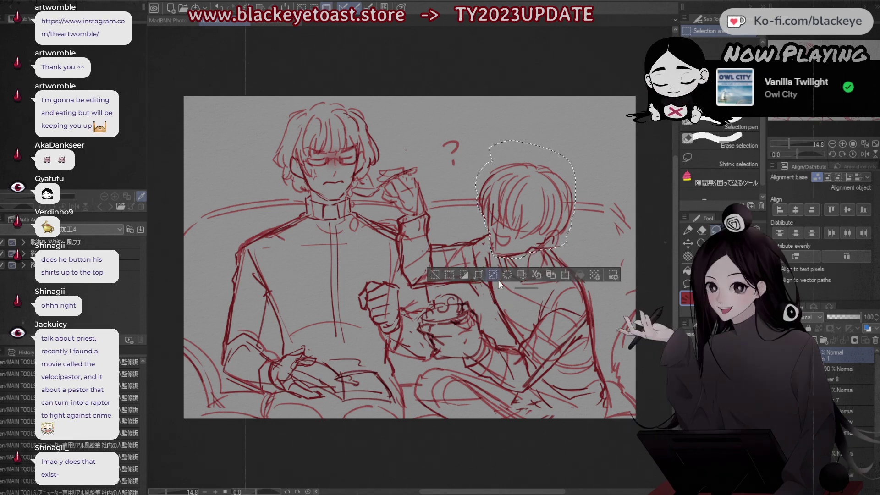
key("ctrl+t")
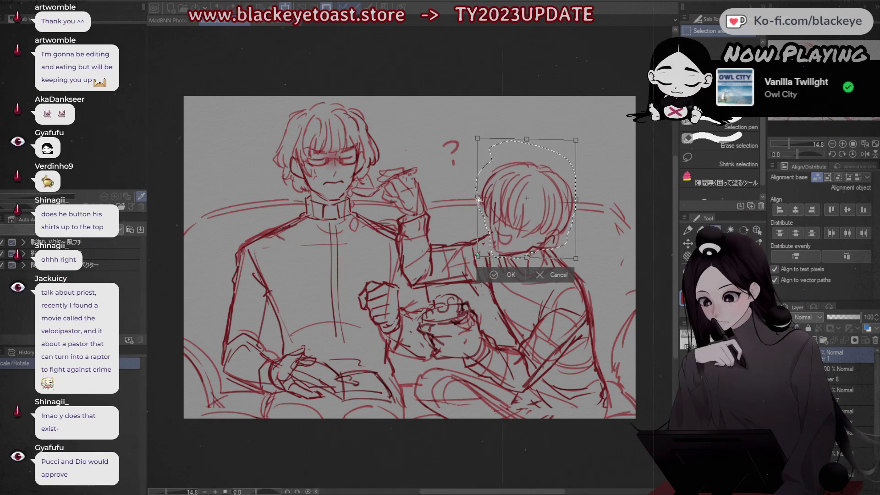
left_click(507, 276)
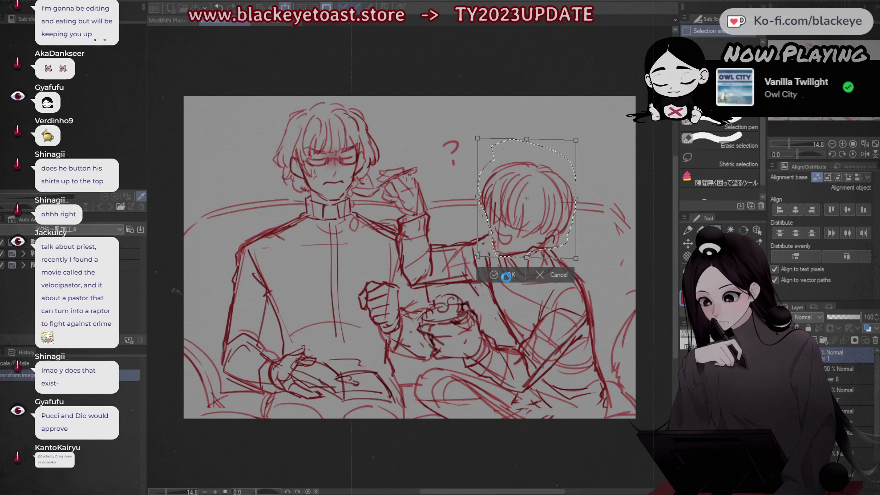
key("ctrl+d")
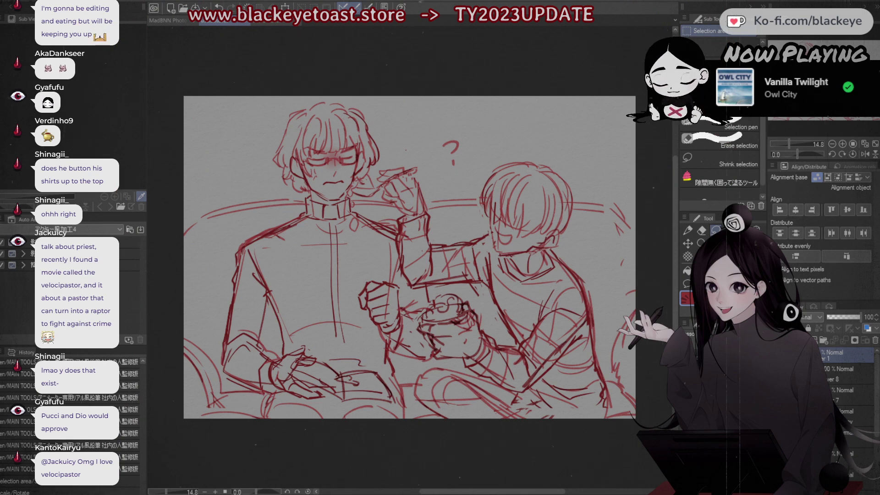
Step: Erase the stray lines along the smaller figure's cheek and jaw
left_click(698, 233)
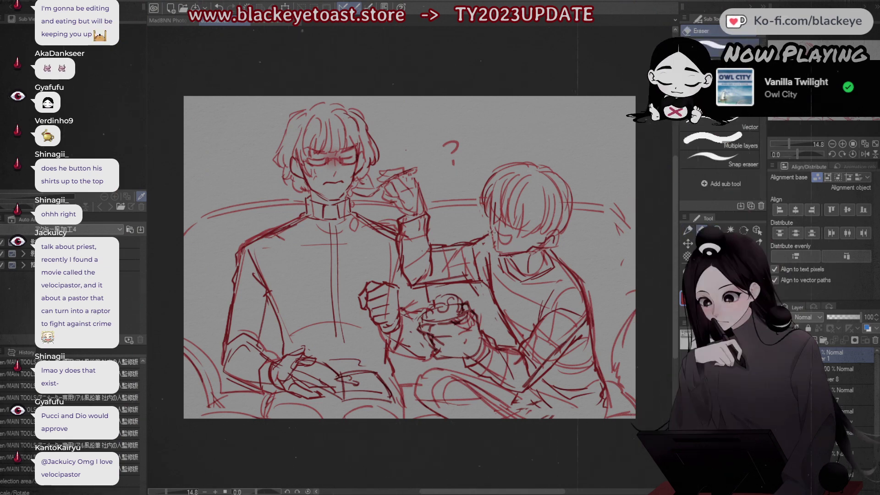
left_click_drag(494, 236, 495, 245)
left_click(495, 244, "ctrl+shift")
left_click(490, 223, "ctrl+shift")
left_click(495, 238)
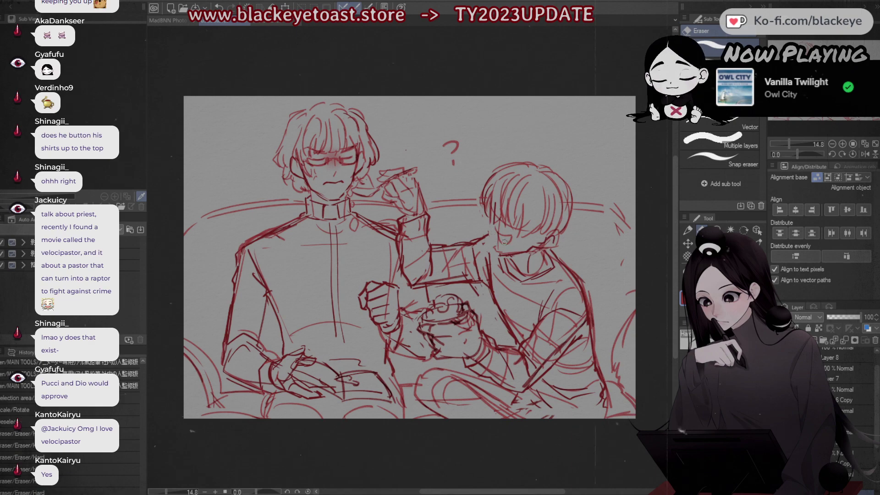
Step: Redraw the edge of the smaller figure's face with the pencil, undoing an unwanted stroke
left_click(691, 233)
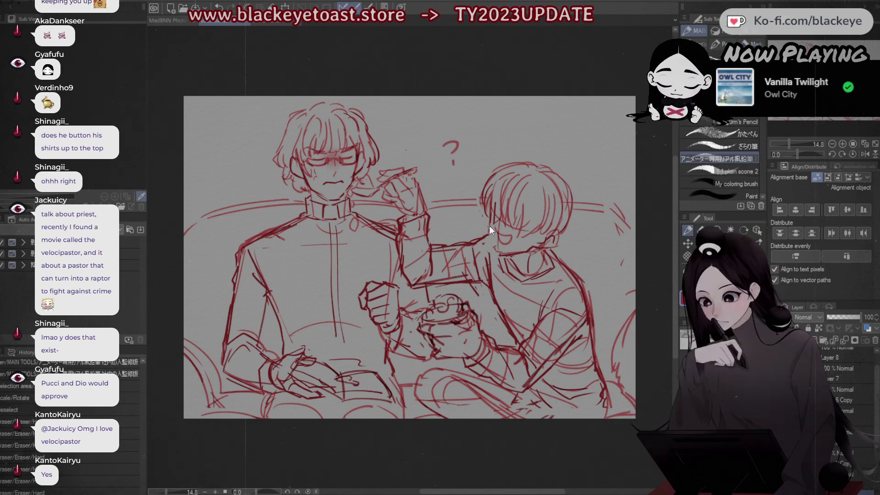
left_click_drag(491, 225, 497, 252)
key("ctrl+z")
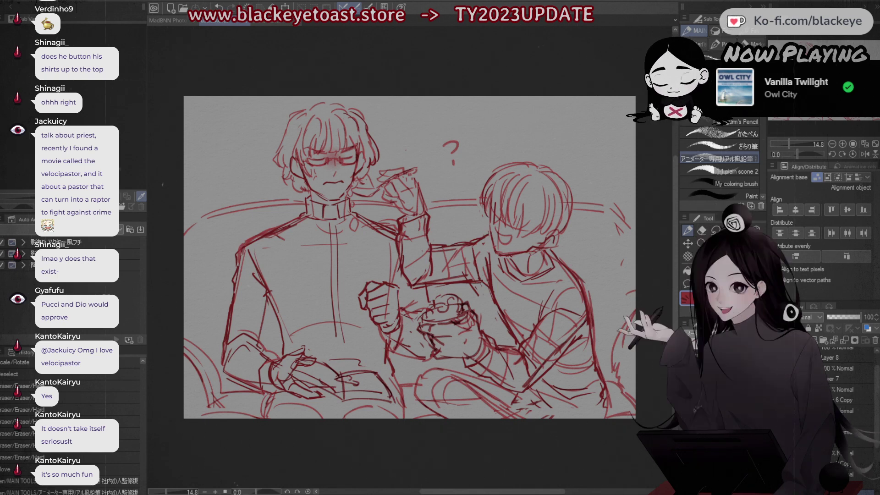
Step: Toggle a sketch layer's visibility to identify its contents, and make Layer 7 active
scroll(876, 356, "up", 1)
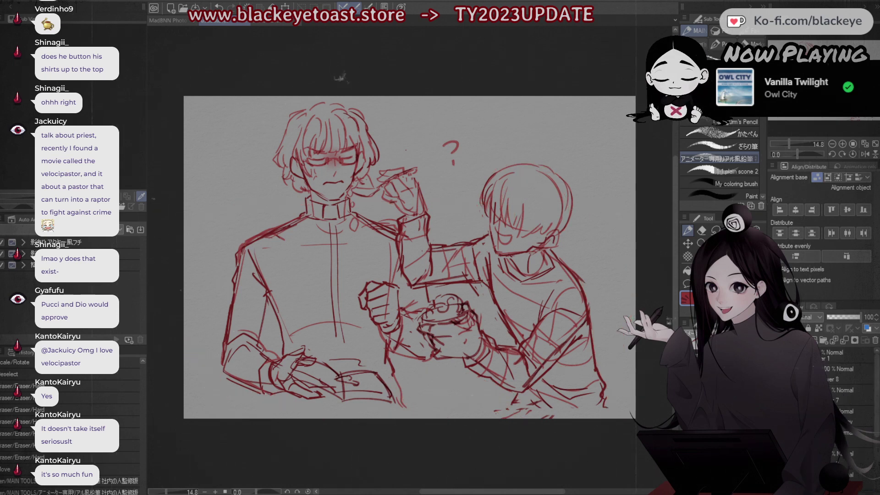
left_click(686, 396)
left_click(686, 395)
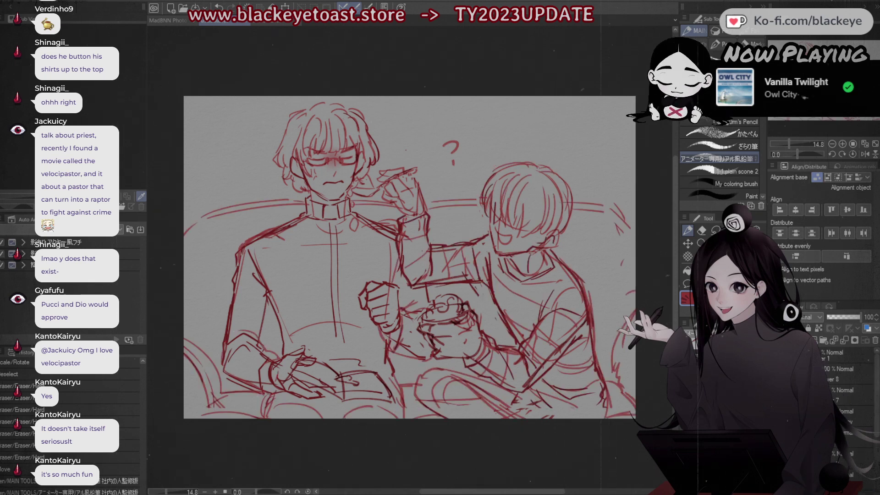
left_click(843, 395)
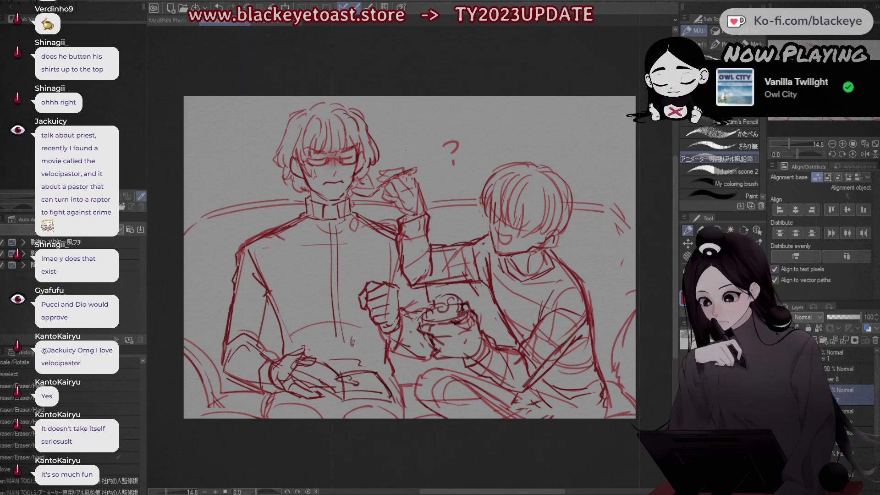
Step: Lasso the small oval ornament near the taller figure's collar and move it lower on the chest, undoing unwanted placements
key("ctrl+z")
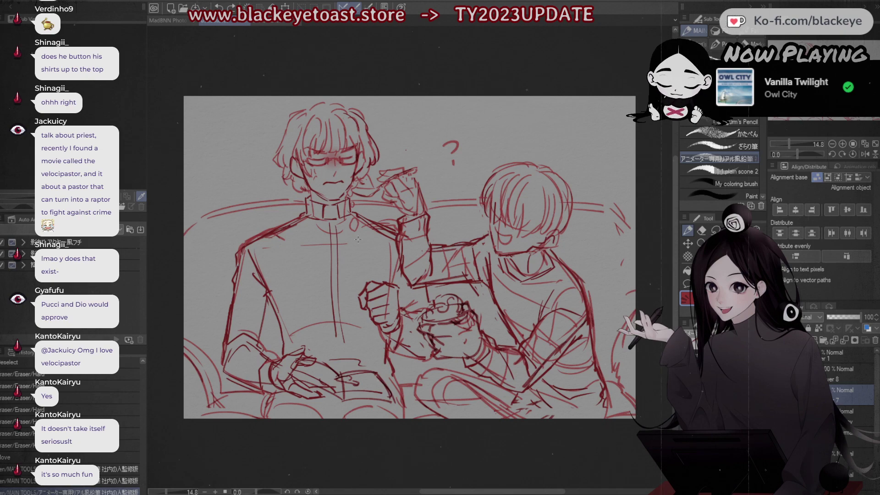
key("m")
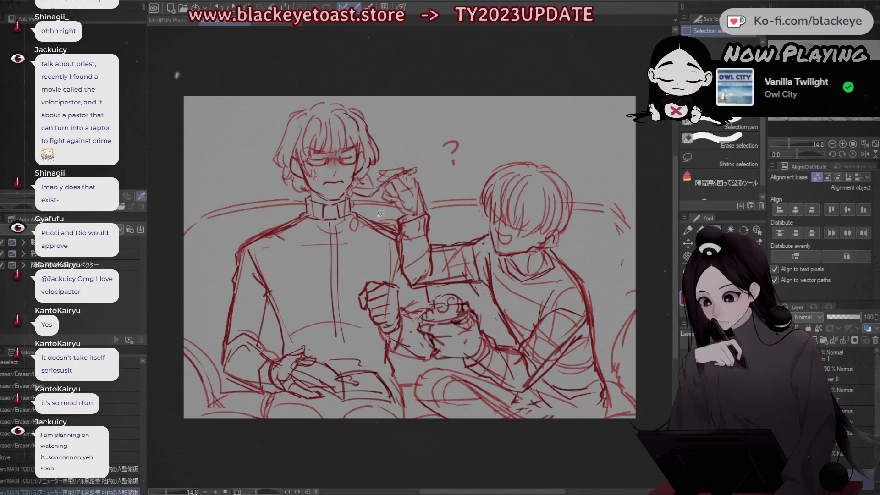
left_click_drag(356, 221, 364, 246)
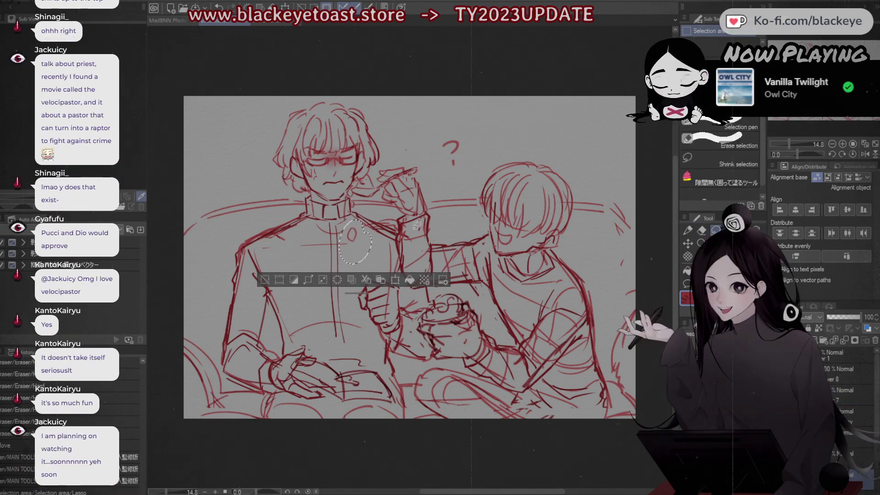
key("ctrl+d")
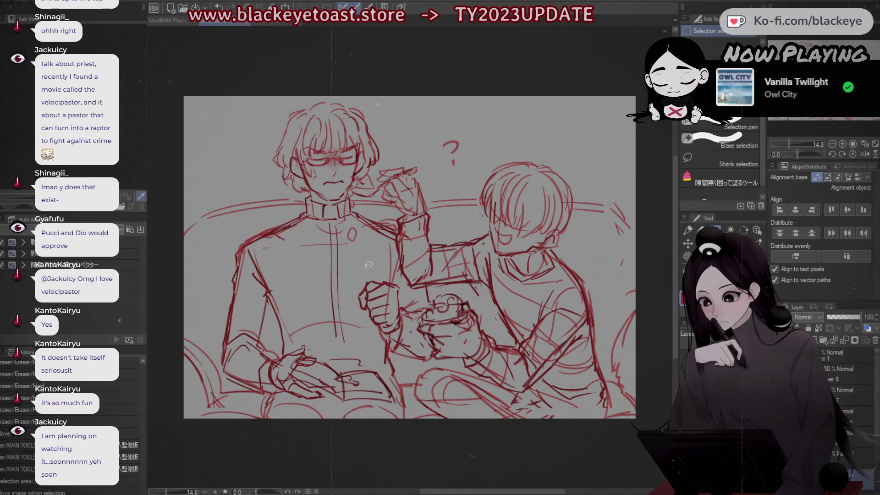
key("ctrl+z")
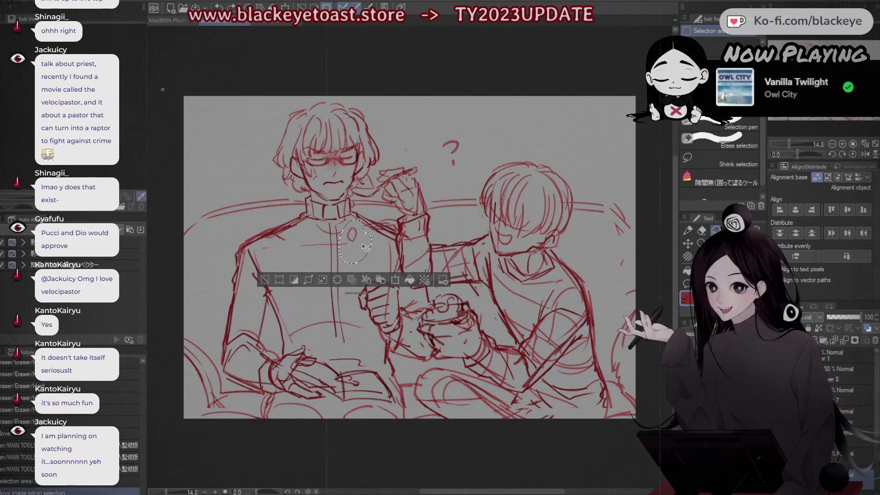
key("ctrl+z")
mouse_move(360, 240)
left_mouse_down()
mouse_move(359, 232)
mouse_move(356, 282)
mouse_move(360, 252)
left_mouse_up()
key("ctrl+z")
key("ctrl+d")
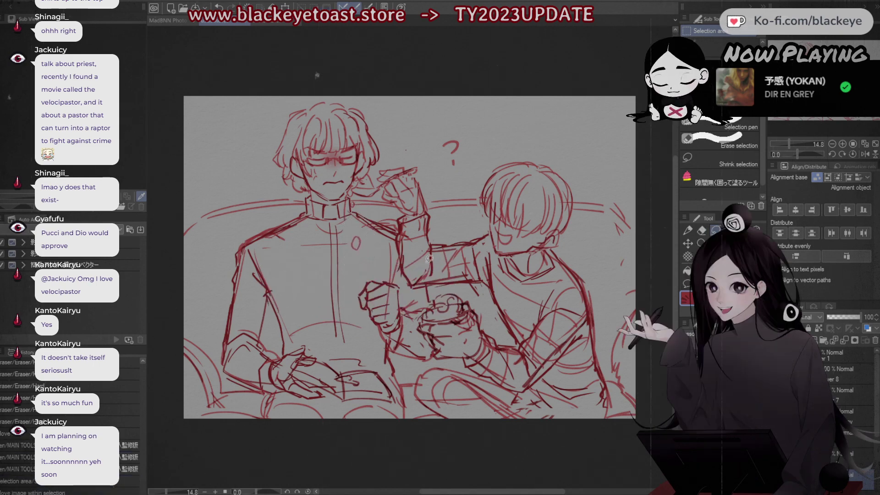
Step: Draw a small drop below the chest ornament and add details to the book on the taller figure's lap with the pencil
key("p")
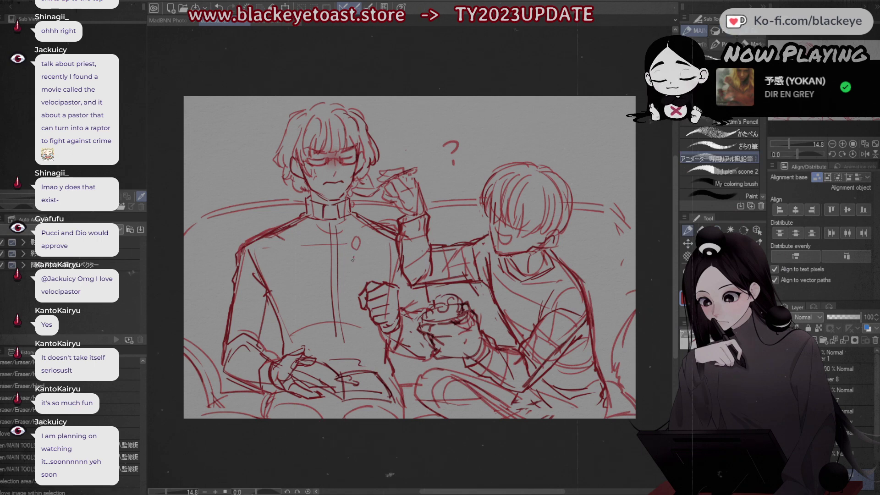
key("ctrl+d")
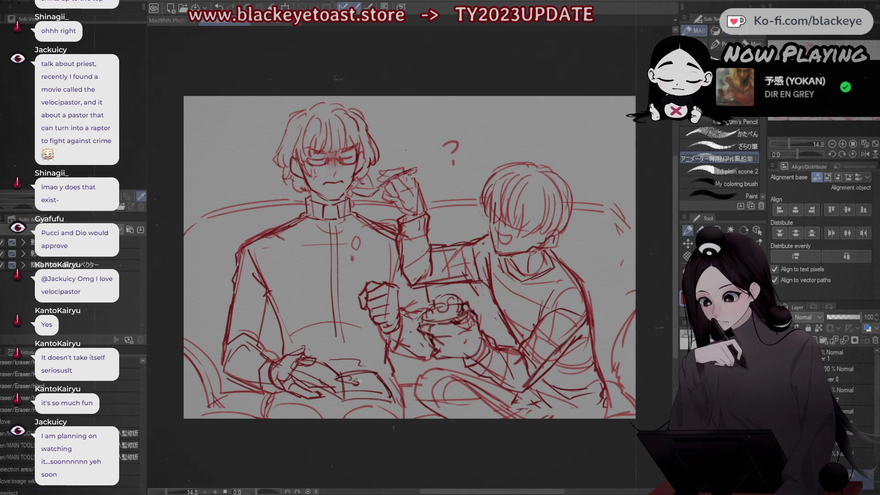
left_click_drag(356, 381, 368, 386)
key("ctrl+z")
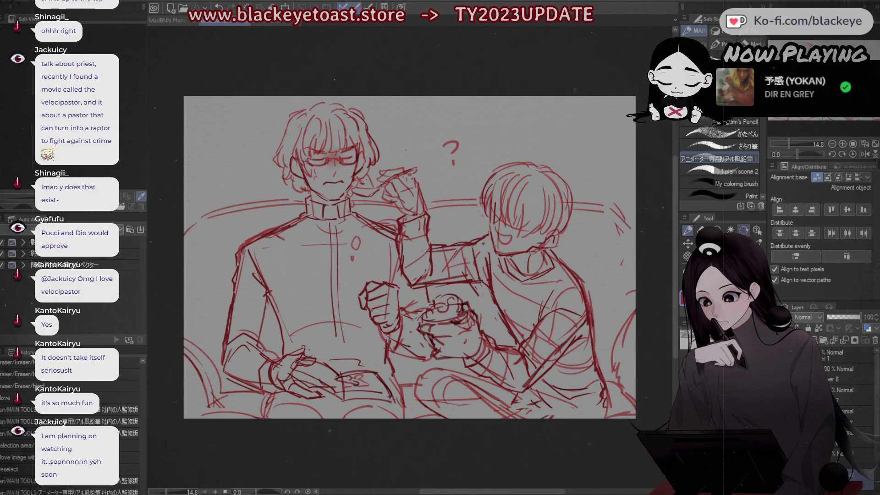
Step: Try moving the lassoed oval ornament and drop higher on the taller figure's chest, and clear the selection
key("m")
mouse_move(366, 233)
left_mouse_down()
mouse_move(351, 270)
mouse_move(362, 262)
left_mouse_up()
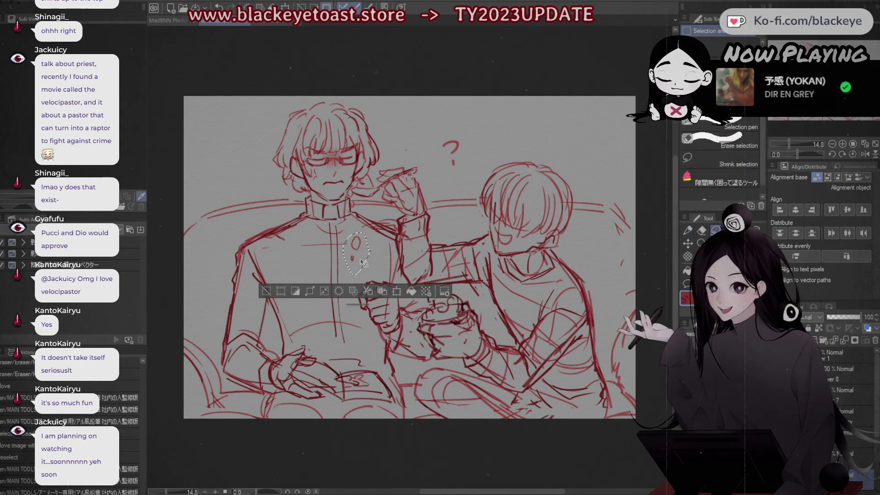
left_click_drag(359, 213, 360, 245)
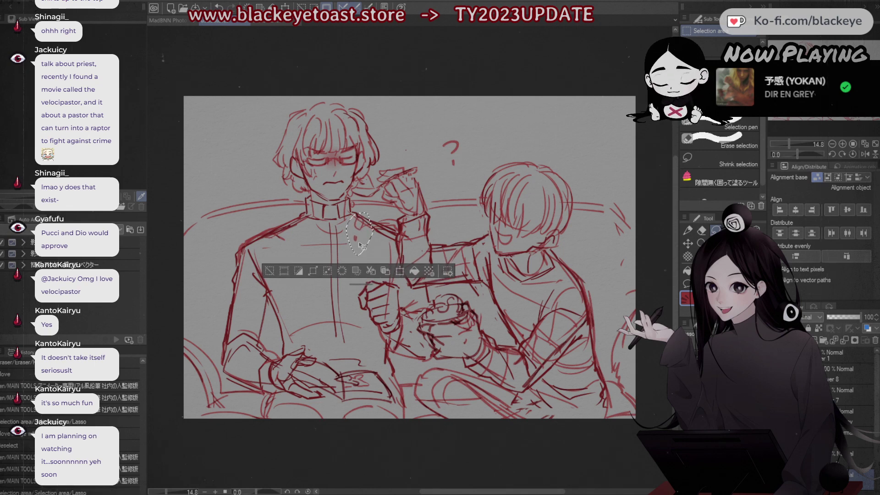
key("Delete")
key("ctrl+d")
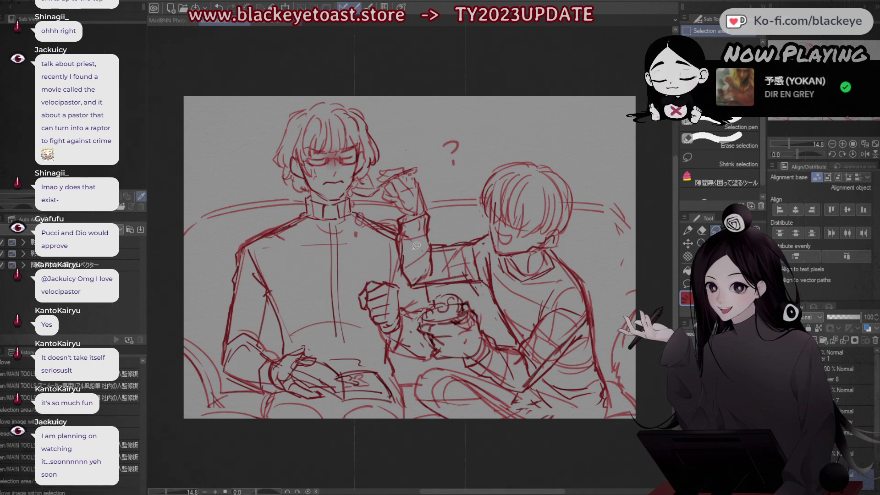
Step: Undo the ornament adjustments, the small drop and the added book details, stepping back to the single oval below the collar
key("ctrl+z")
key("ctrl+z")
key("ctrl+z")
key("ctrl+z")
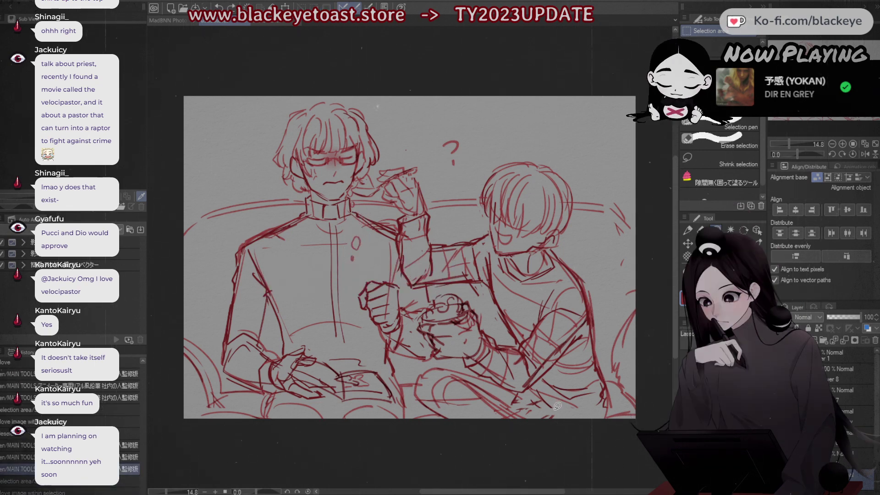
key("ctrl+z")
key("ctrl+z")
key("ctrl+z")
key("ctrl+z")
key("ctrl+z")
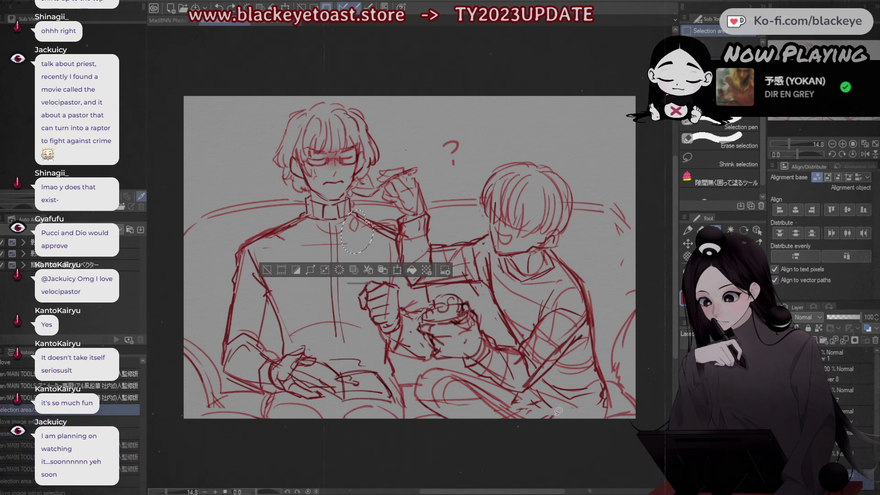
key("ctrl+z")
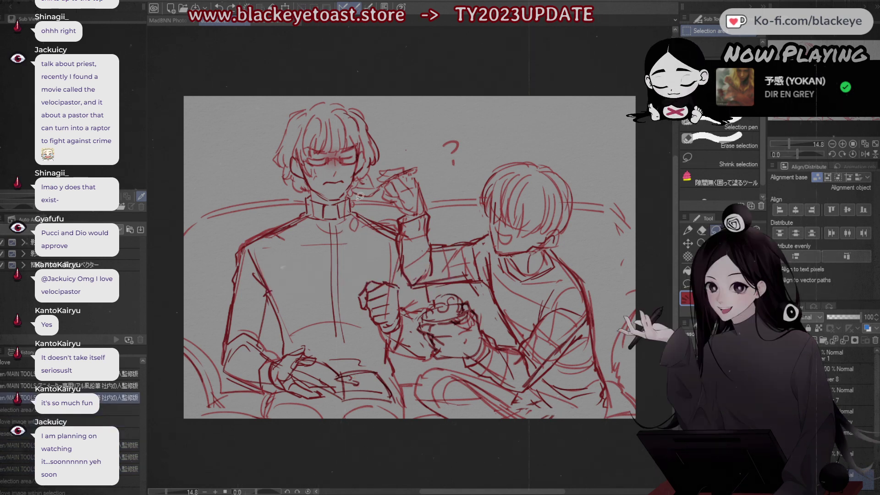
key("ctrl+z")
key("ctrl+z")
key("ctrl+z")
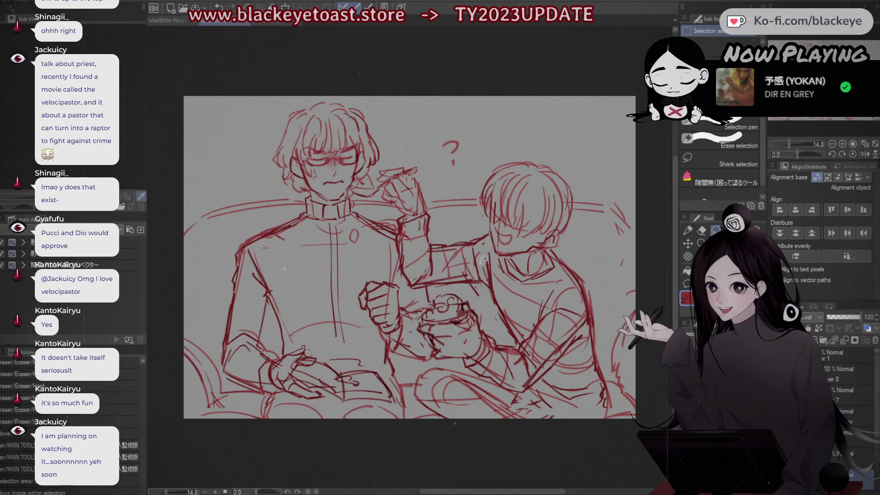
Step: Redraw small details on the open book in the taller figure's lap with the pencil, undoing unwanted strokes
key("p")
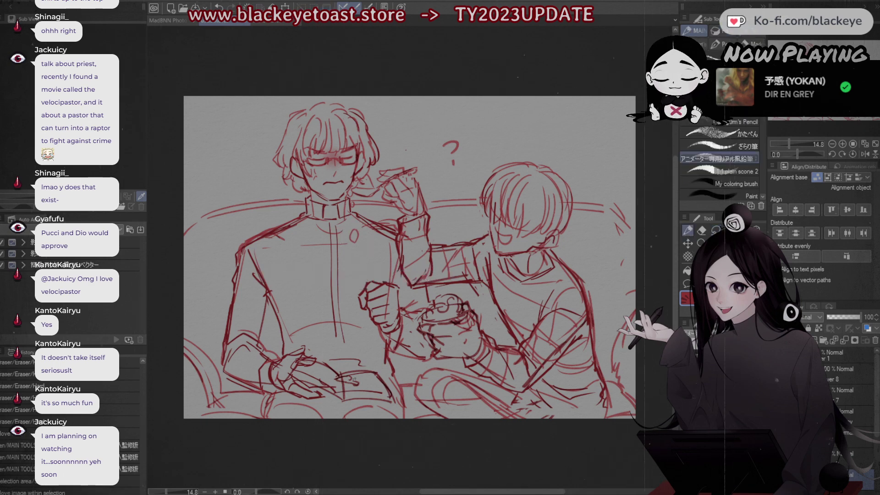
left_click_drag(354, 379, 365, 380)
key("ctrl+z")
key("ctrl+z")
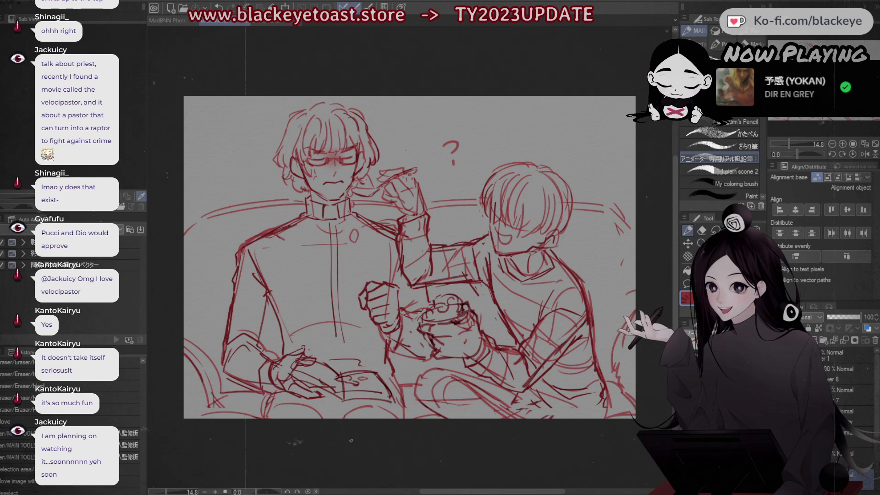
Step: Toggle the sketch layers' visibility to identify their contents, and make Layer 8 active
left_click(874, 143)
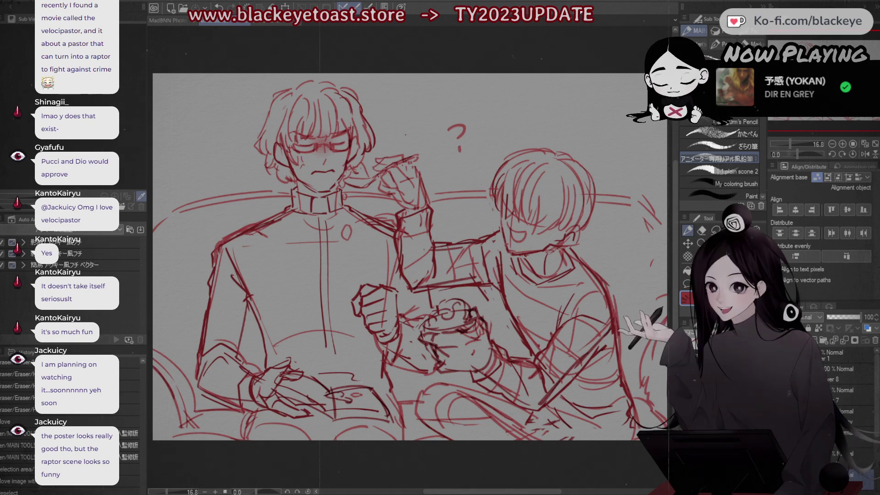
left_click(776, 395)
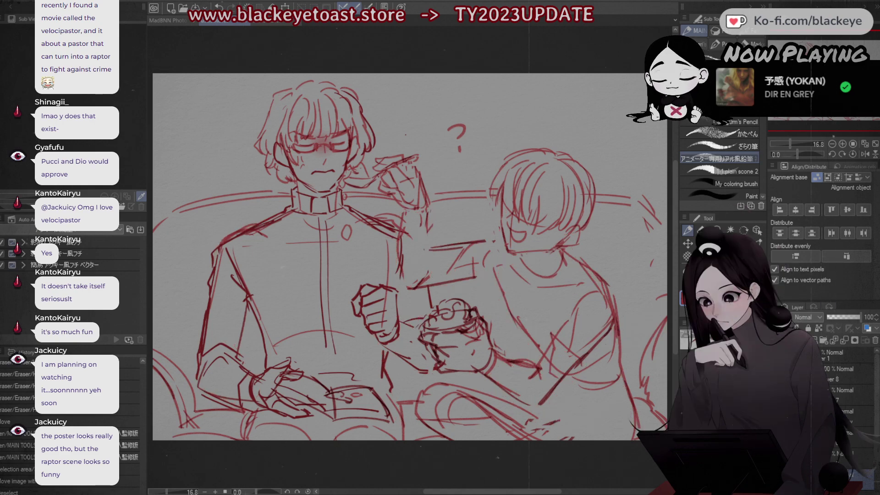
left_click(775, 396)
left_click(776, 374)
left_click(776, 374)
left_click(836, 377)
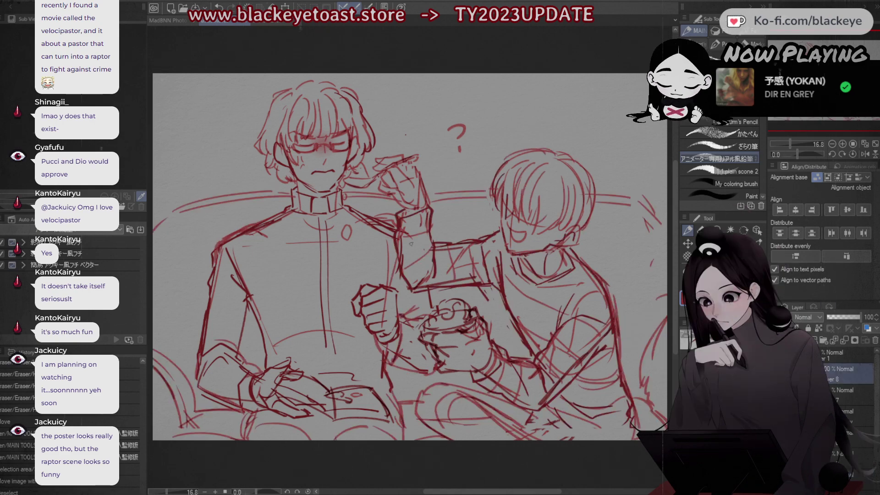
Step: Lasso the sofa side beside the taller figure, shift it inward with Scale/Rotate, and erase the stray line at the collar
key("m")
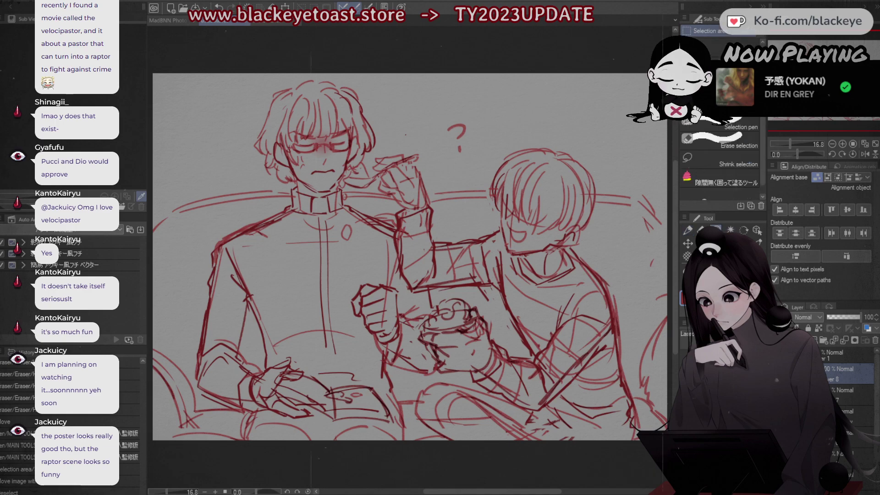
mouse_move(289, 185)
left_mouse_down()
mouse_move(309, 216)
mouse_move(240, 304)
mouse_move(242, 376)
mouse_move(260, 391)
mouse_move(249, 431)
mouse_move(200, 464)
mouse_move(197, 215)
mouse_move(493, 122)
left_mouse_up()
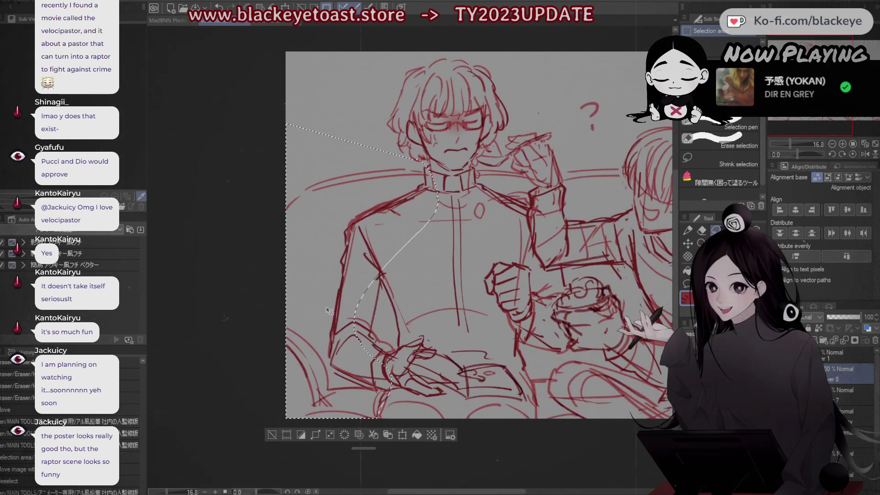
key("ctrl+t")
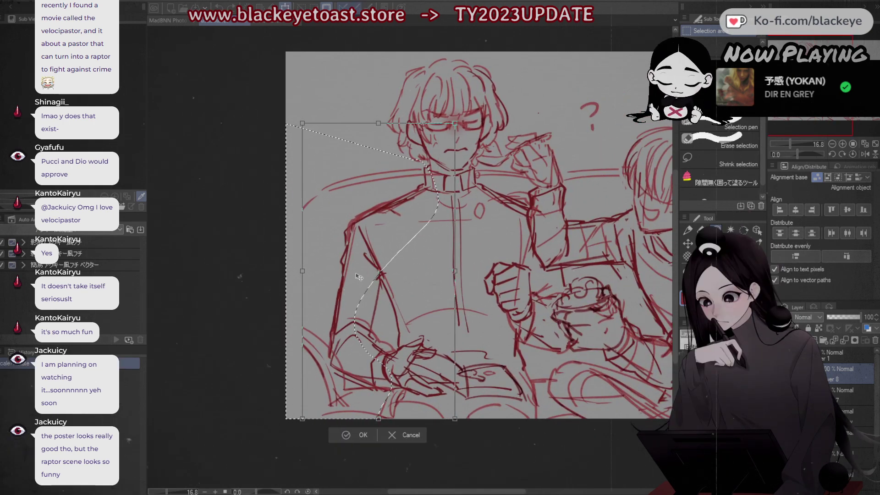
left_click(353, 436)
key("ctrl+d")
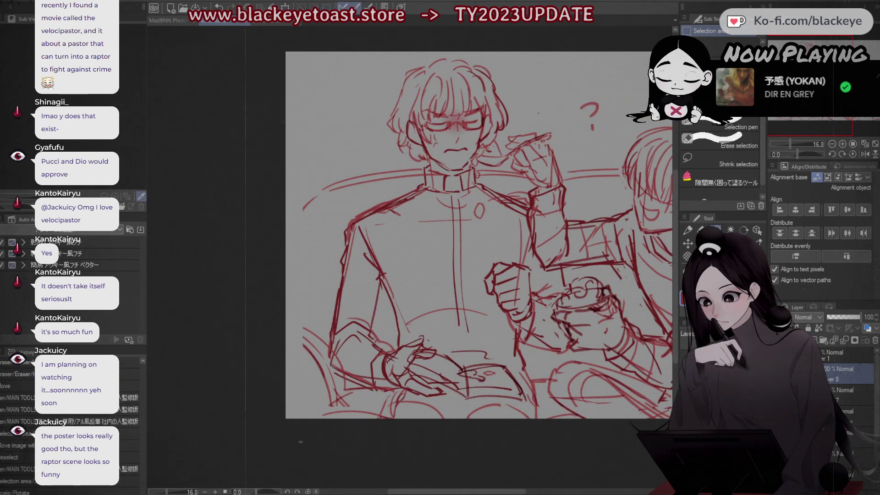
key("e")
left_click(436, 176)
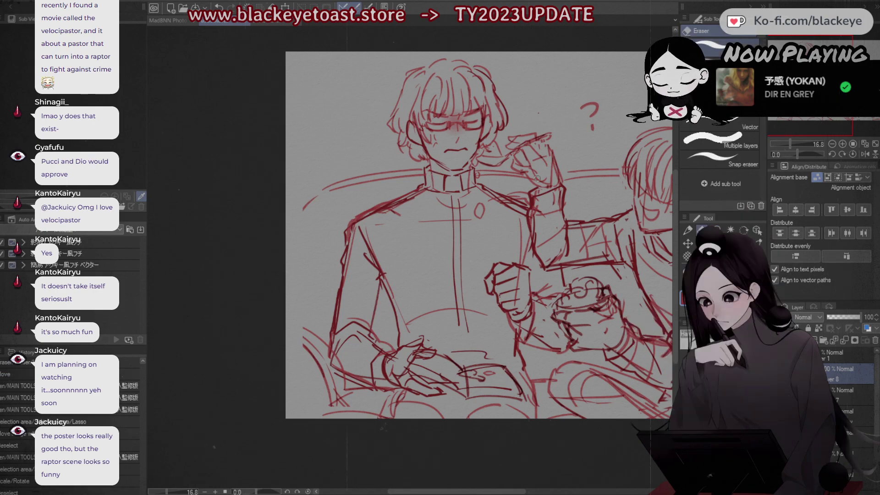
Step: Select the sketch folder, scale the whole drawing down slightly and reposition it on the canvas
left_click(875, 144)
left_click(832, 361)
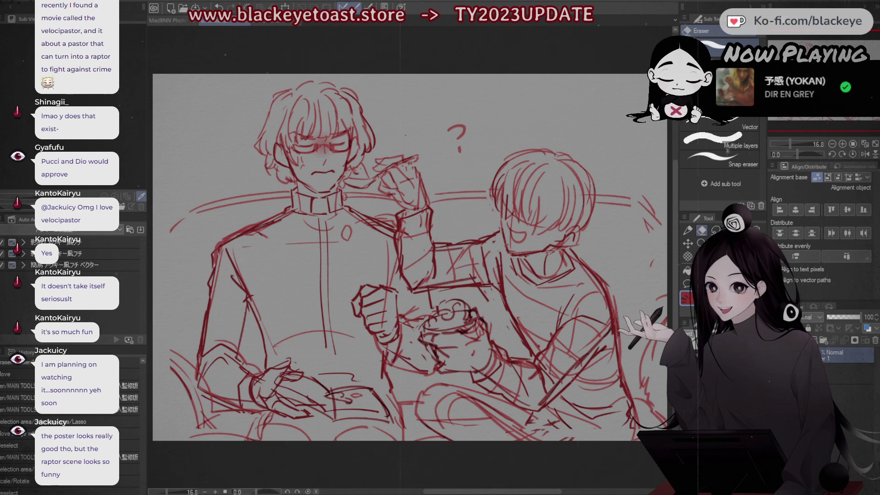
key("ctrl+t")
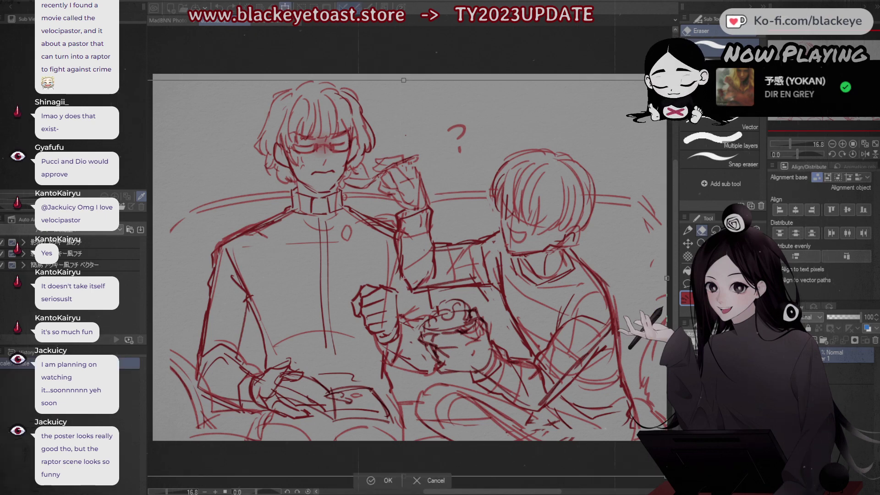
left_click_drag(667, 80, 657, 87)
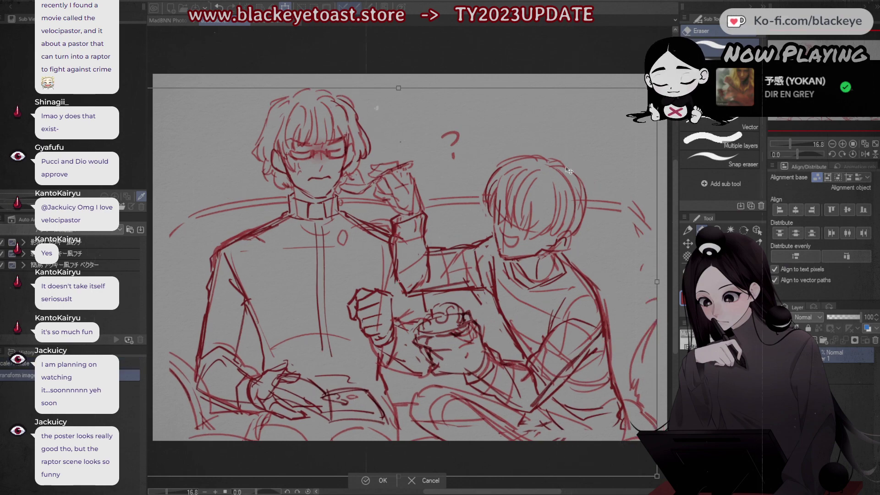
left_click_drag(559, 187, 557, 184)
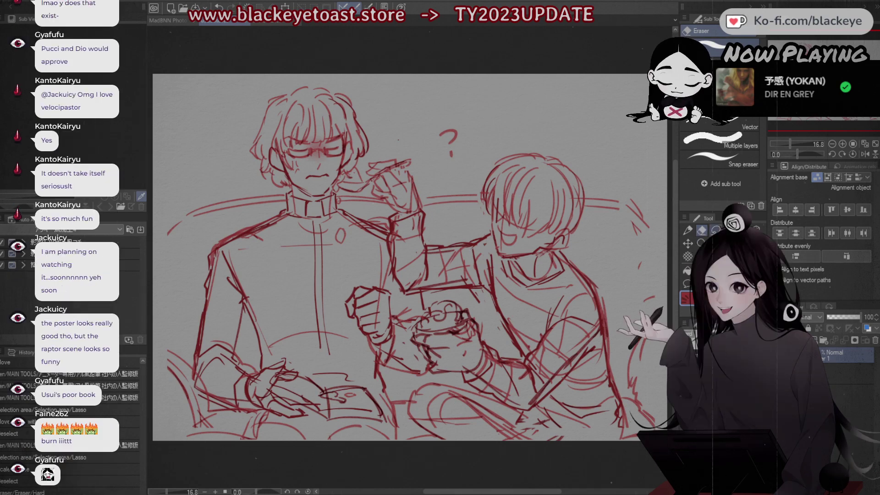
Step: Lasso the question mark and move it slightly closer to the smaller figure's head
key("m")
mouse_move(464, 120)
left_mouse_down()
mouse_move(428, 138)
mouse_move(470, 146)
mouse_move(473, 158)
mouse_move(491, 117)
mouse_move(496, 125)
left_mouse_up()
key("ctrl+t")
left_click(433, 198)
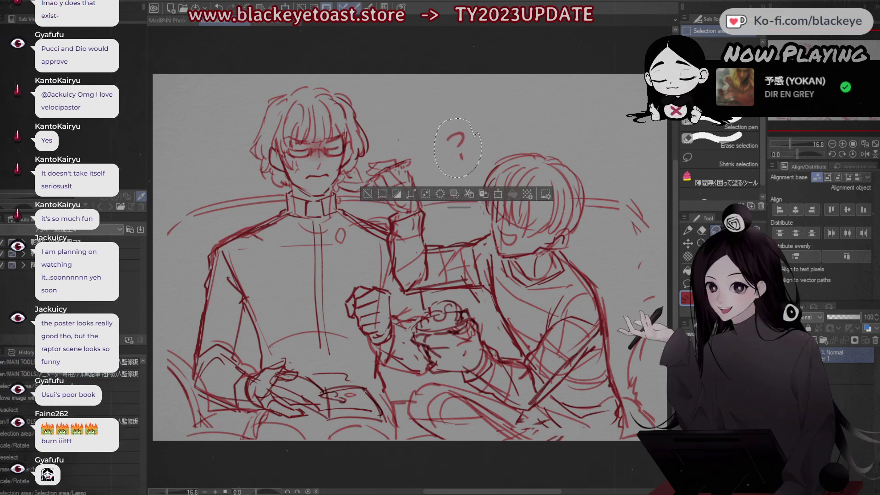
Step: Toggle a sketch layer's visibility to check its lines, make Layer 7 active and clear the selection
left_click(775, 396)
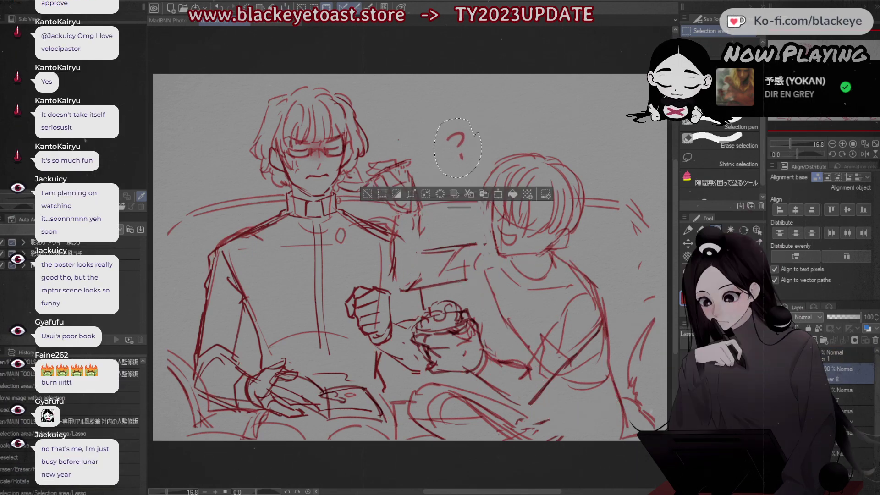
left_click(776, 395)
left_click(844, 395)
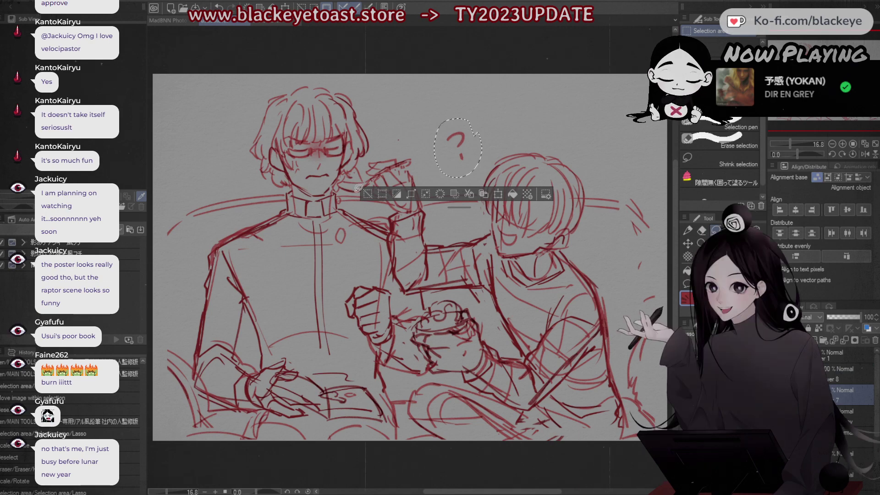
key("ctrl+d")
Step: Try drawing a round speech bubble with a tail around the question mark, and undo its strokes
key("p")
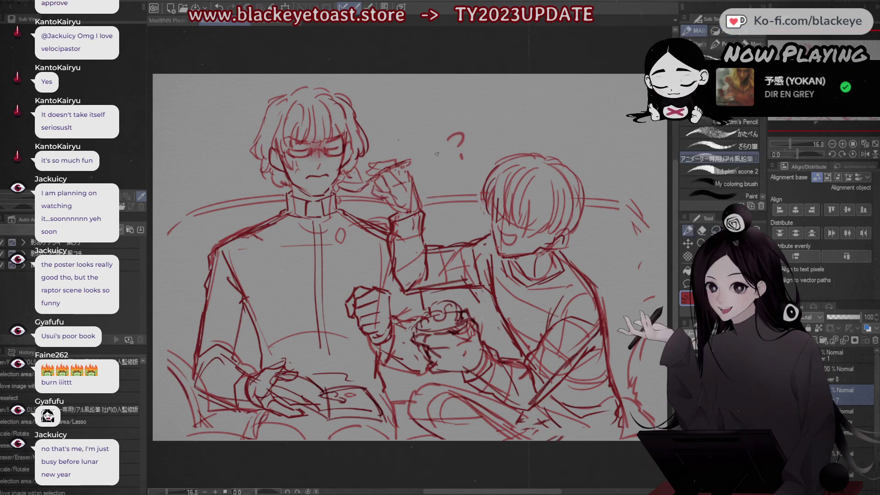
left_click_drag(447, 124, 453, 170)
left_click_drag(451, 118, 483, 157)
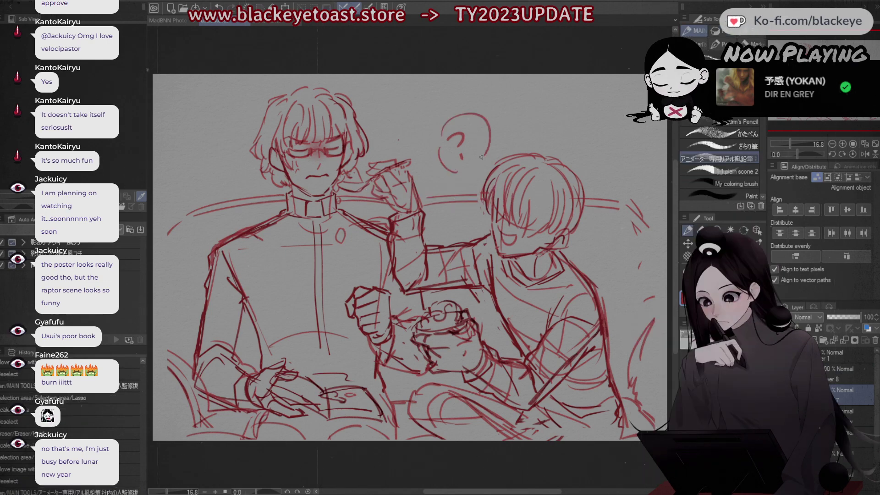
key("ctrl+z")
key("ctrl+z")
left_click_drag(438, 136, 484, 154)
left_click_drag(439, 138, 461, 174)
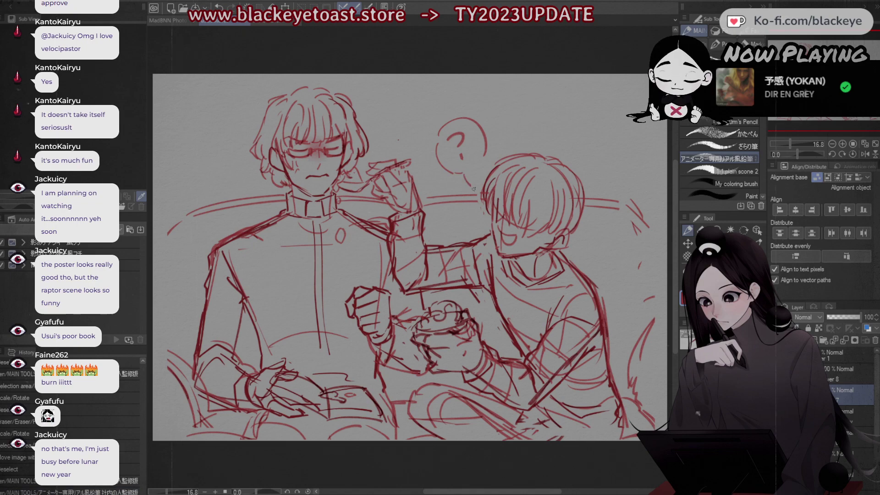
left_click_drag(465, 175, 479, 160)
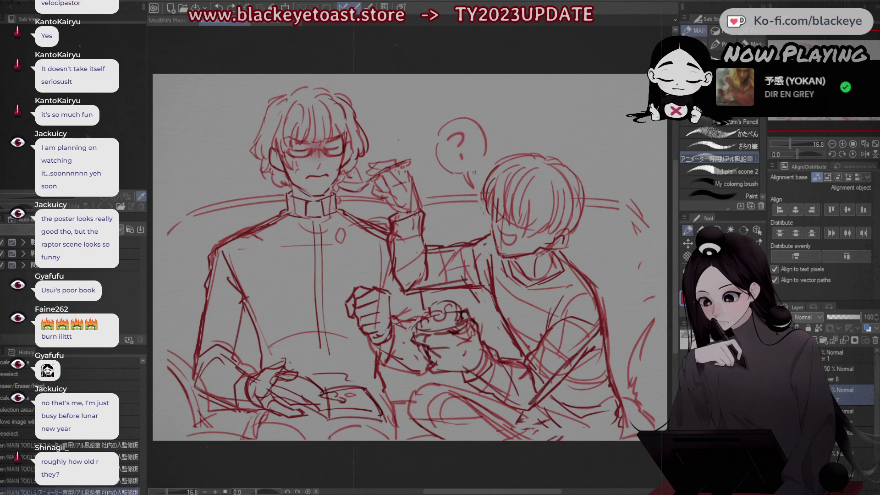
key("ctrl+z")
key("ctrl+z")
key("ctrl+z")
key("ctrl+z")
key("ctrl+z")
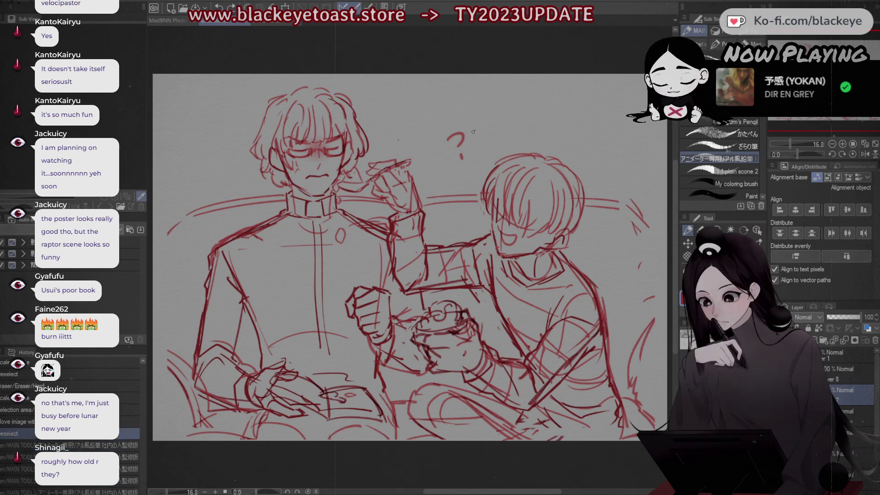
Step: Try adding a second question mark beside the first with the pencil, and undo it
left_click_drag(482, 134, 478, 144)
left_click(478, 149)
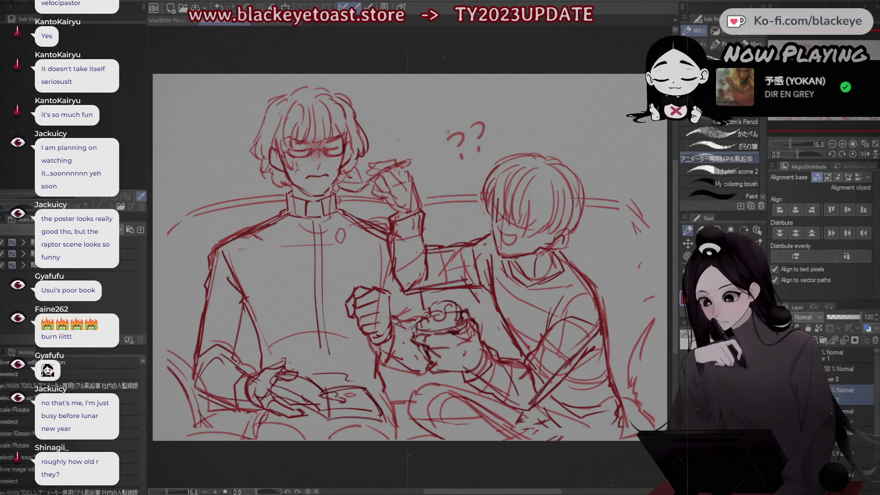
key("ctrl+z")
key("ctrl+z")
key("ctrl+z")
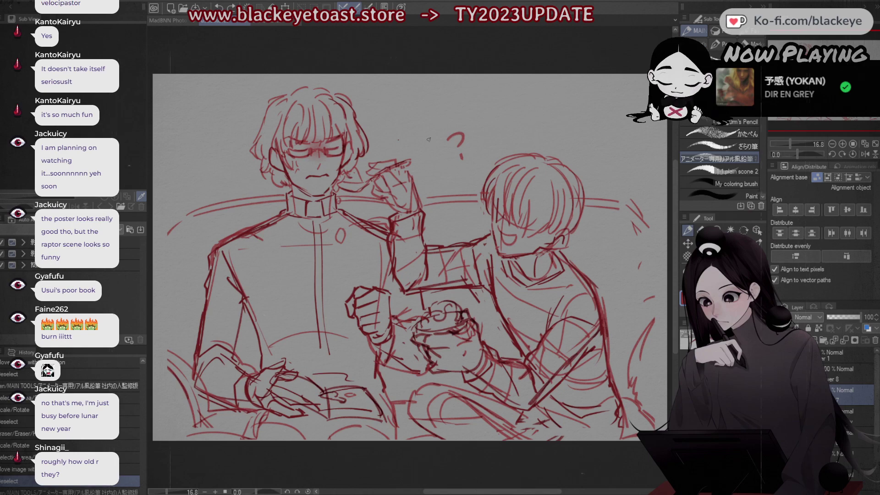
Step: Draw a round speech bubble around the question mark, with a small tail pointing to the smaller figure's head
left_click_drag(447, 124, 464, 177)
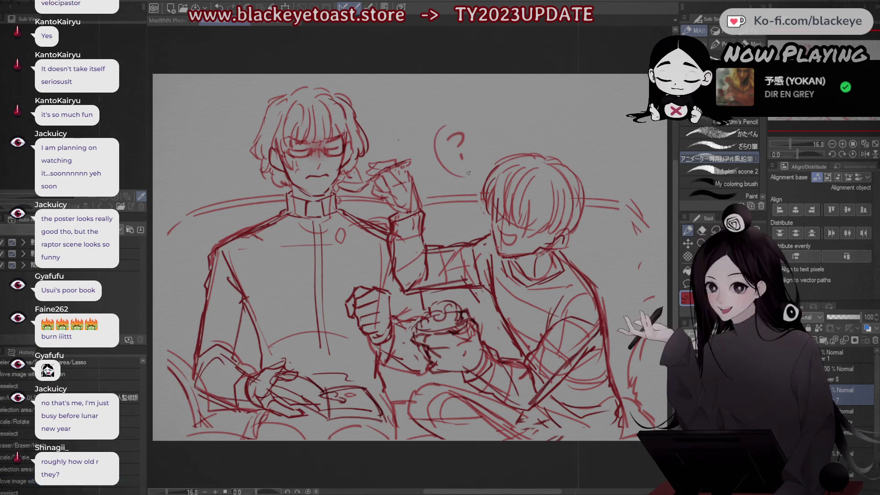
key("ctrl+z")
left_click_drag(446, 121, 459, 172)
key("ctrl+z")
left_click_drag(462, 116, 481, 156)
left_click_drag(452, 118, 460, 118)
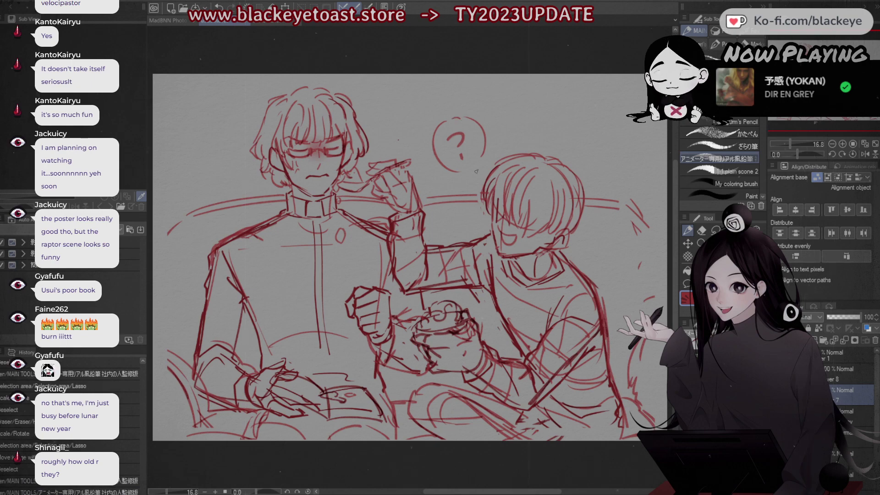
left_click_drag(462, 173, 474, 182)
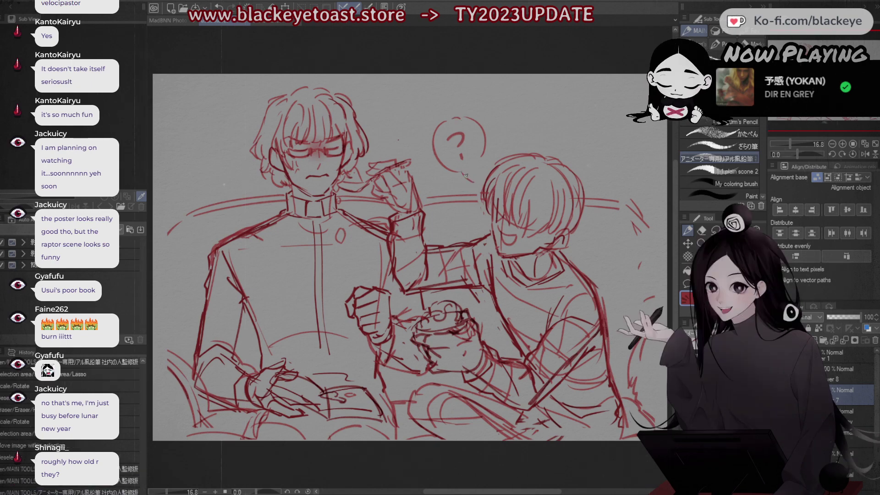
left_click(471, 180)
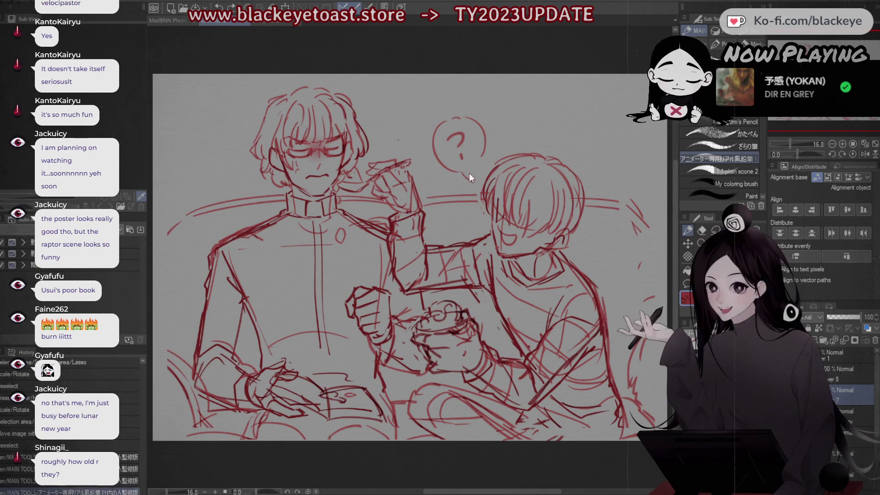
left_click(483, 156)
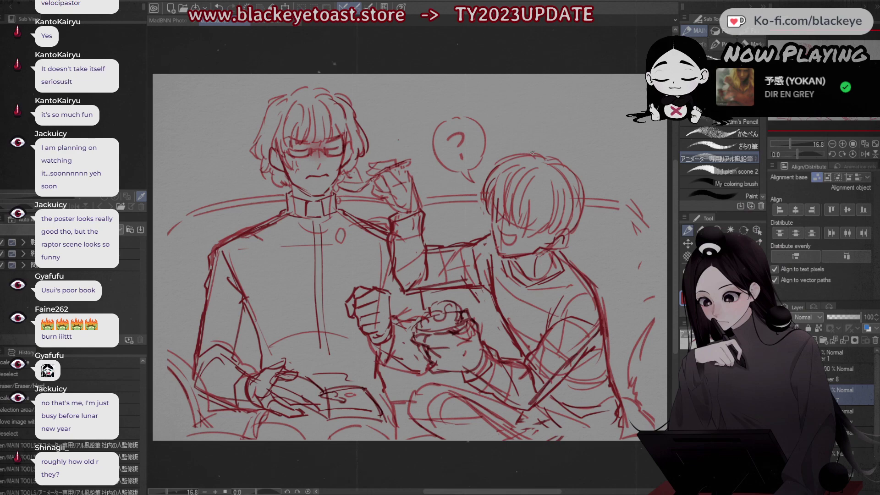
Step: Try writing "+4" above the smaller figure's head, and undo its strokes
left_click_drag(527, 133, 537, 132)
left_click_drag(532, 128, 532, 137)
left_click_drag(544, 123, 551, 133)
left_click_drag(549, 126, 549, 143)
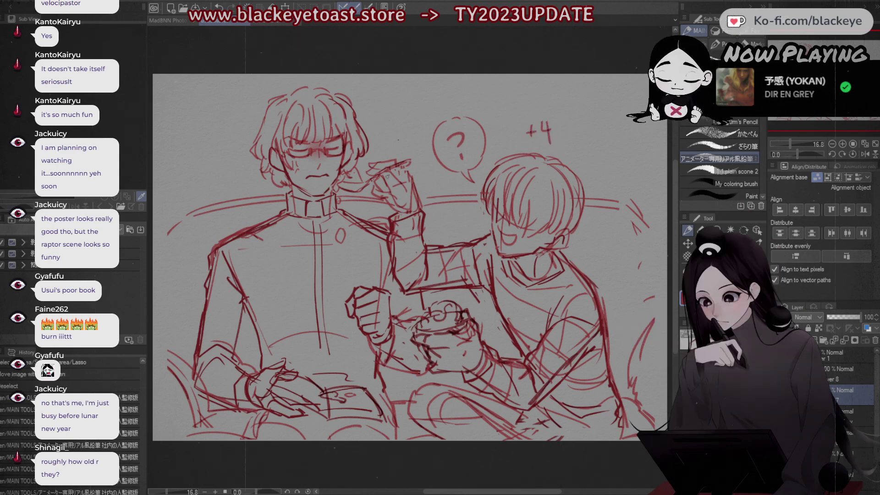
key("ctrl+z")
key("ctrl+z")
key("ctrl+z")
key("ctrl+z")
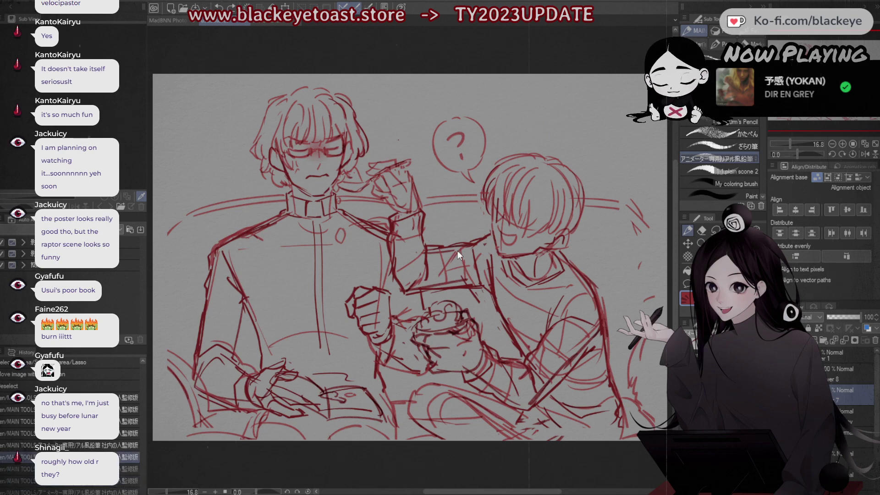
Step: Erase the question mark inside the speech bubble and redraw it with the pencil
scroll(851, 400, "down", 2)
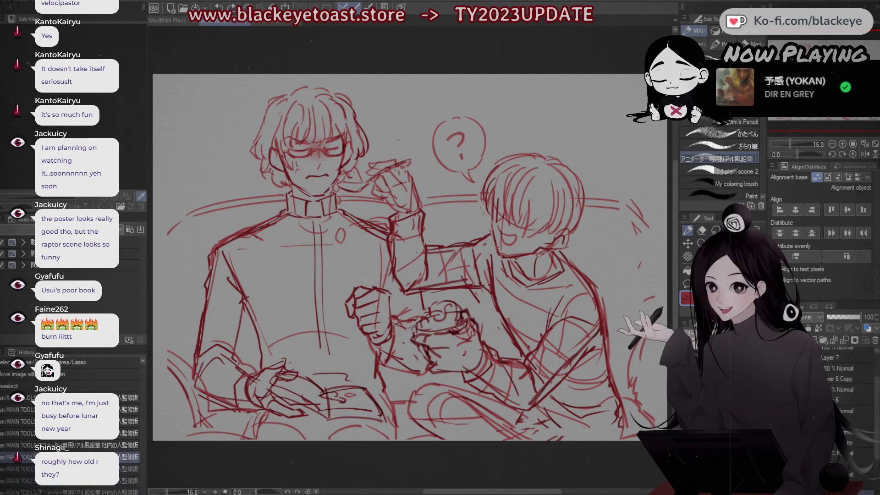
left_click(704, 232)
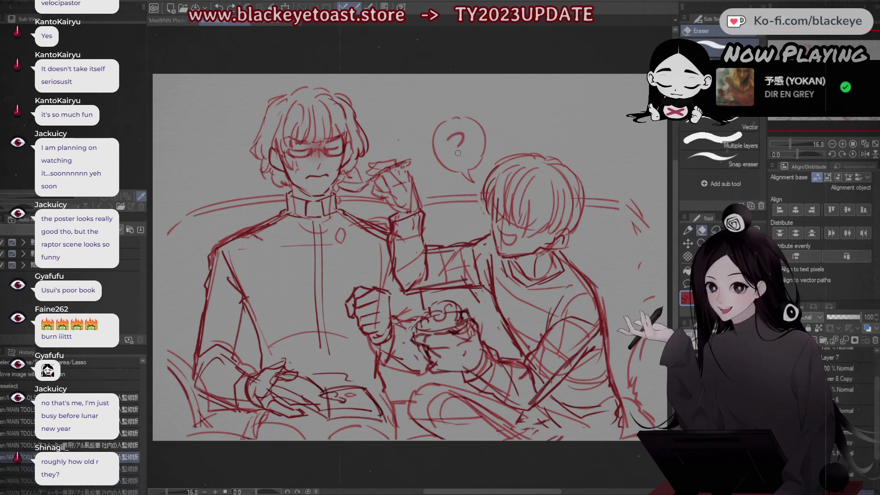
left_click_drag(458, 153, 460, 135)
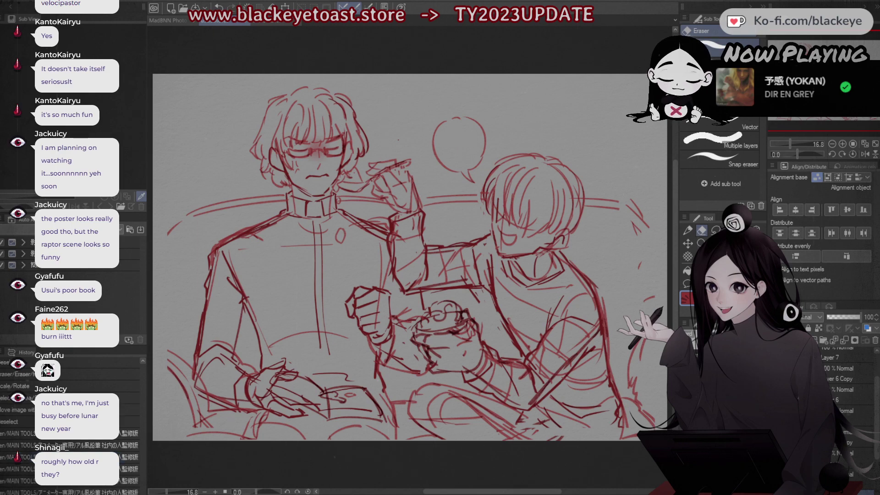
left_click(687, 230)
left_click_drag(452, 137, 457, 148)
left_click(458, 153)
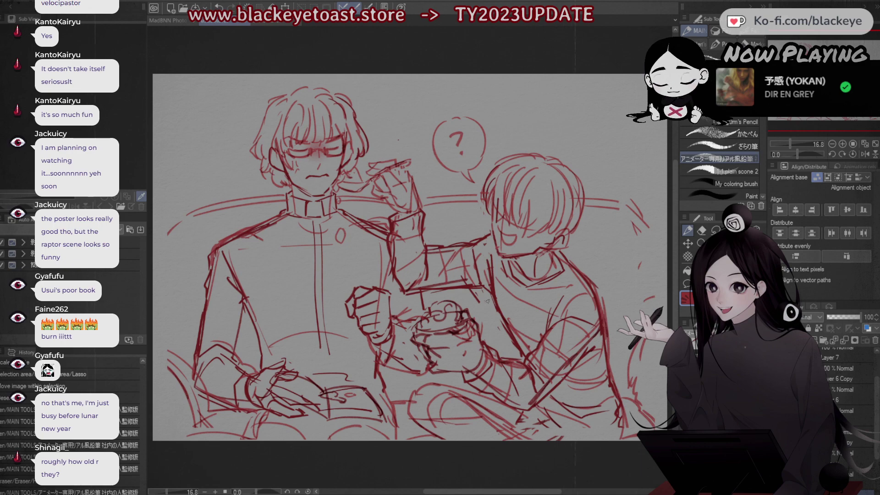
key("ctrl+z")
key("ctrl+z")
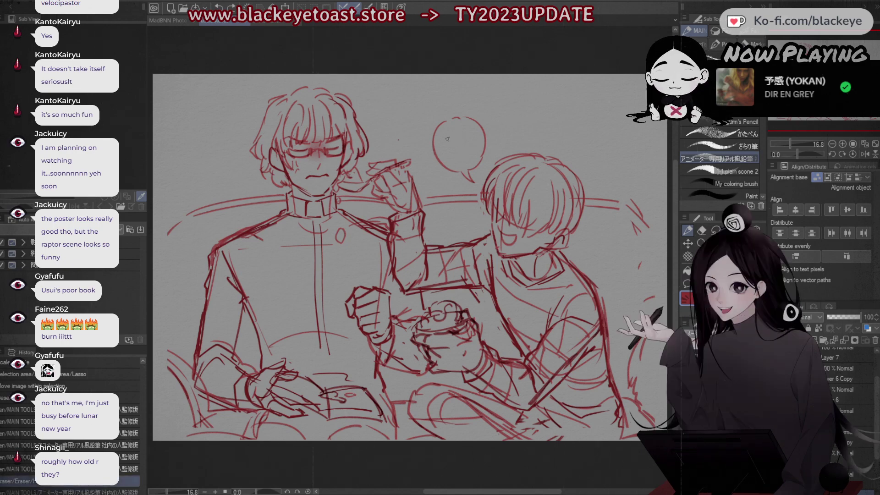
left_click_drag(447, 139, 457, 156)
key("ctrl+z")
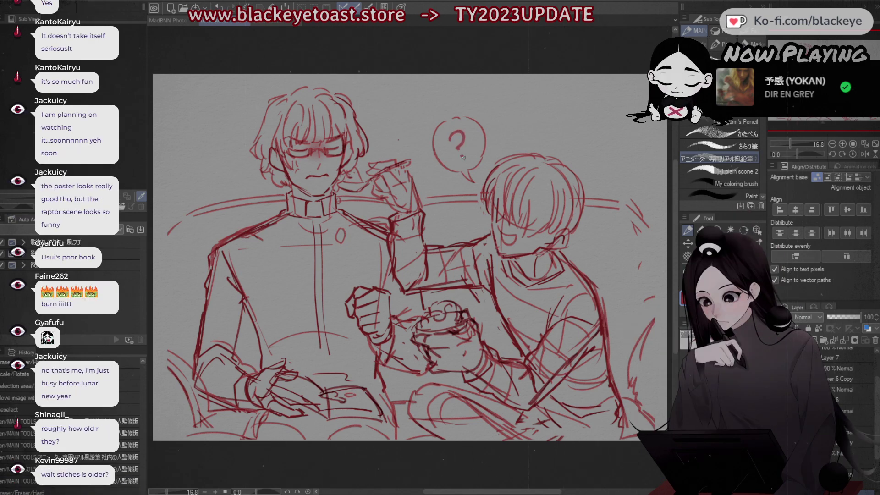
left_click(463, 156)
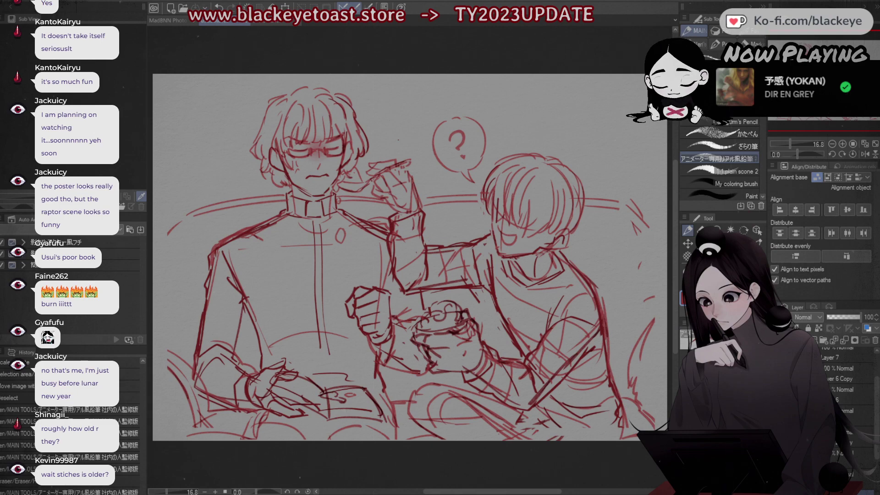
Step: Lasso and delete the stray lines under the smaller figure's chin, and return to Layer 7 with the pencil
left_click_drag(876, 399, 876, 367)
left_click(833, 359)
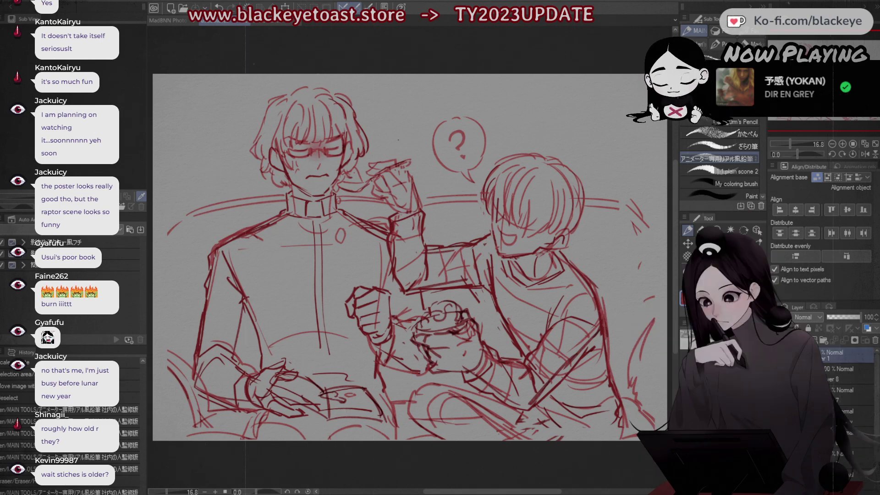
left_click(701, 230)
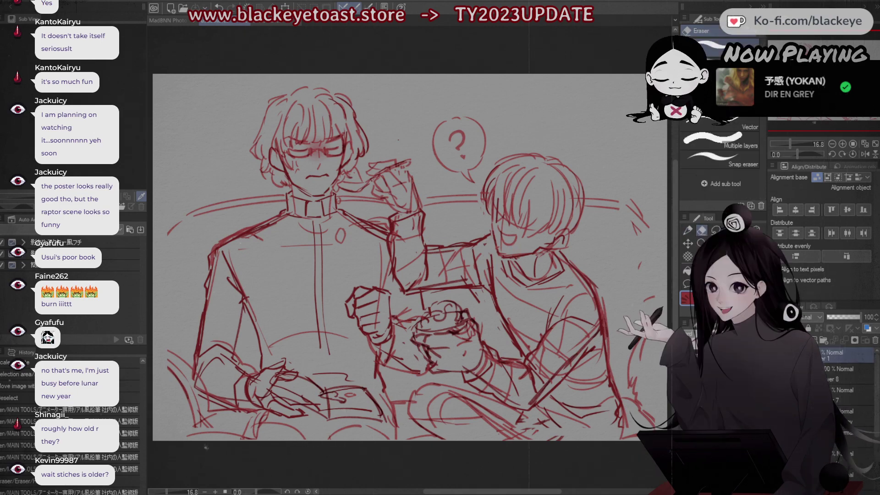
key("m")
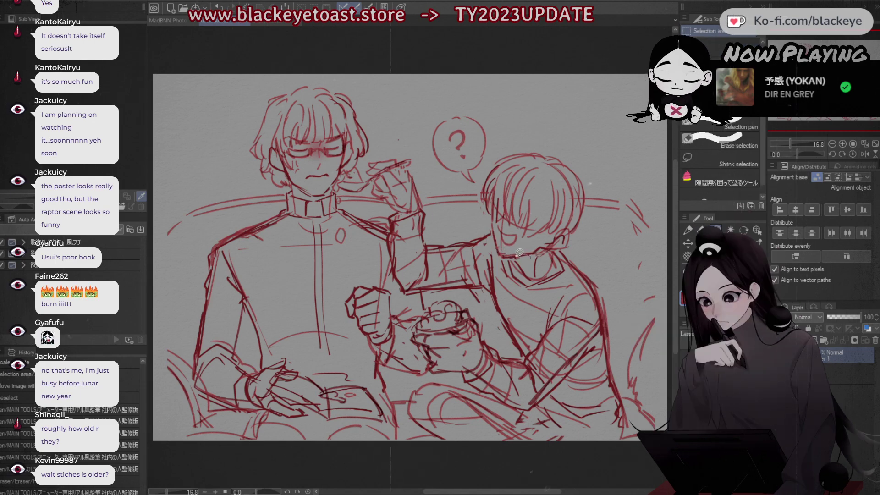
mouse_move(520, 252)
left_mouse_down()
mouse_move(503, 257)
mouse_move(529, 261)
left_mouse_up()
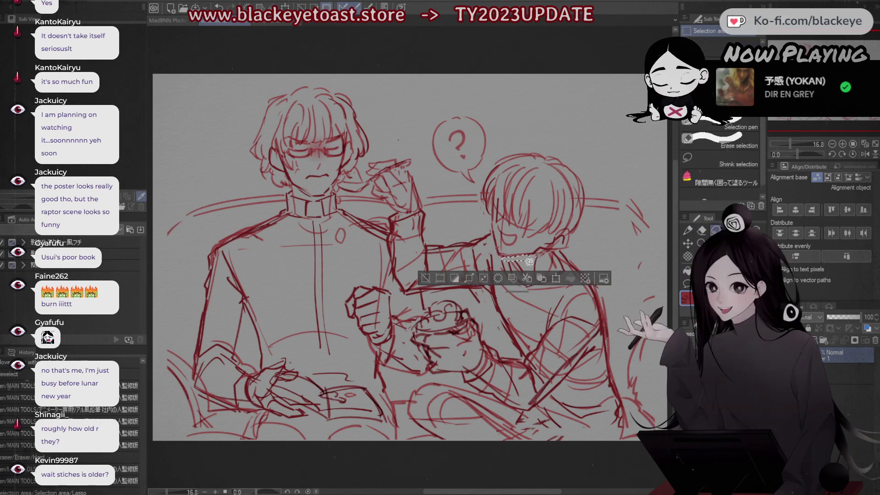
left_click(425, 278)
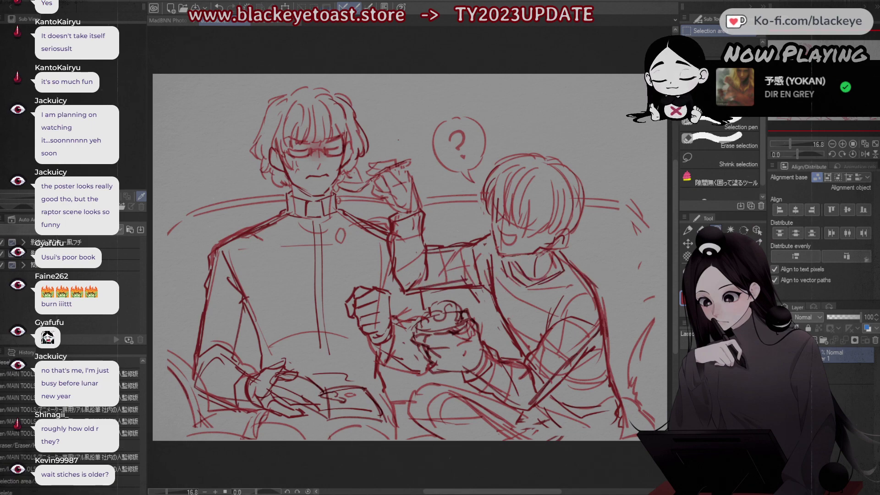
key("Delete")
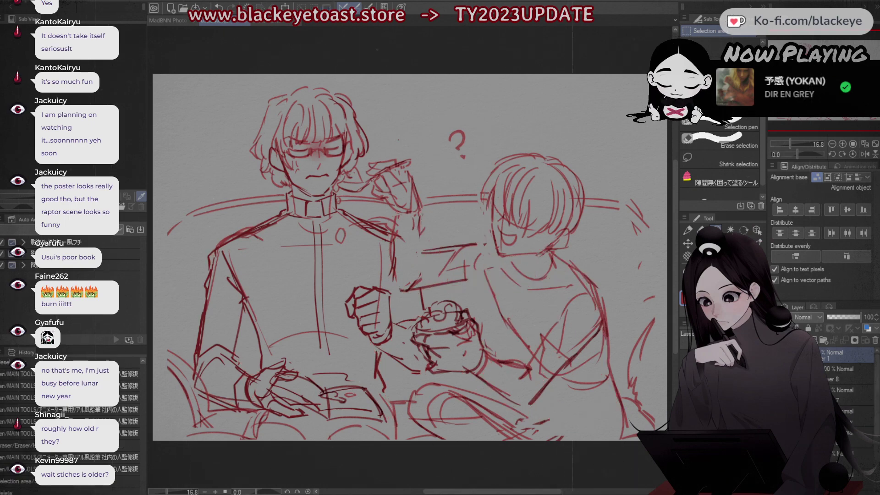
key("ctrl+z")
left_click(688, 229)
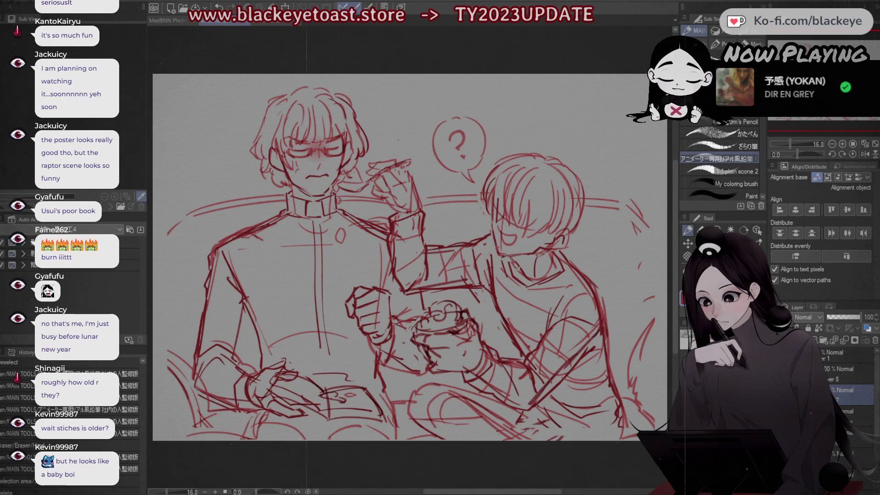
mouse_move(519, 269)
left_mouse_down()
mouse_move(533, 249)
mouse_move(568, 238)
left_mouse_up()
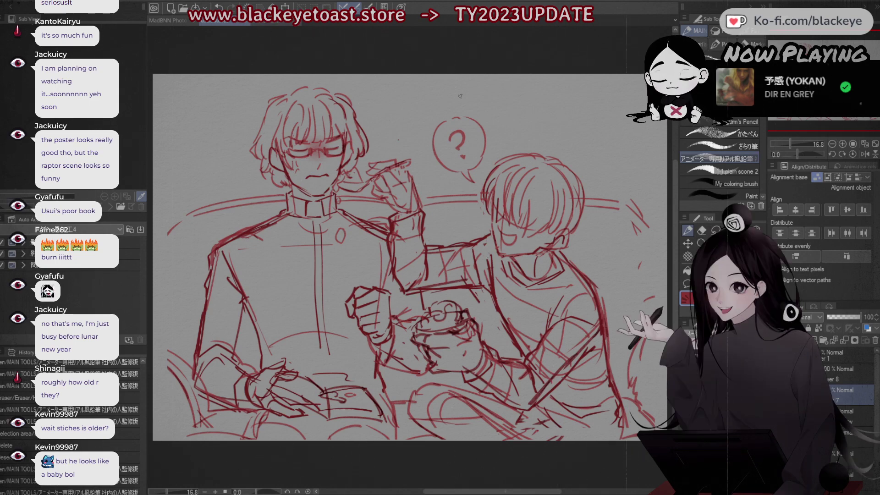
Step: Sketch a small smiling face with stitch-like crossed eyes and bangs in the empty space above the smaller figure
mouse_move(596, 93)
left_mouse_down()
mouse_move(582, 104)
mouse_move(591, 148)
left_mouse_up()
left_click_drag(592, 149, 610, 158)
key("ctrl+z")
mouse_move(603, 89)
left_mouse_down()
mouse_move(629, 143)
mouse_move(610, 159)
mouse_move(615, 128)
left_mouse_up()
mouse_move(609, 121)
left_mouse_down()
mouse_move(624, 120)
mouse_move(594, 131)
mouse_move(598, 121)
left_mouse_up()
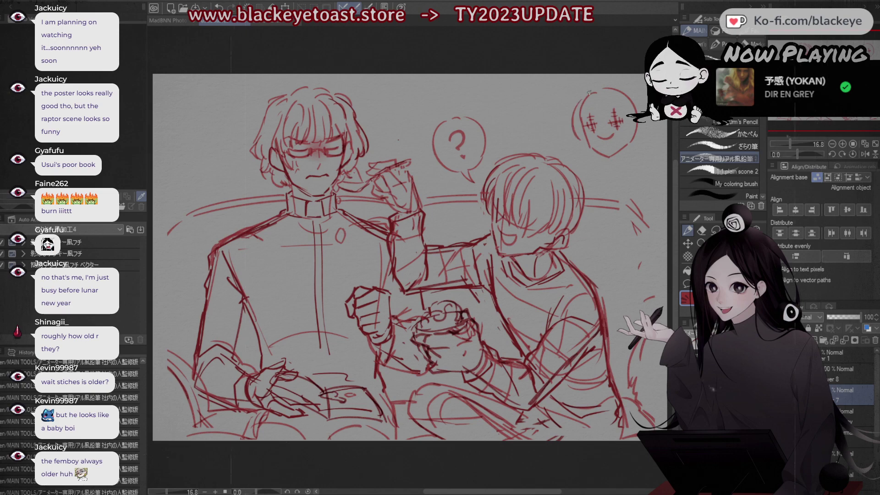
left_click_drag(608, 102, 600, 128)
left_click_drag(612, 105, 602, 128)
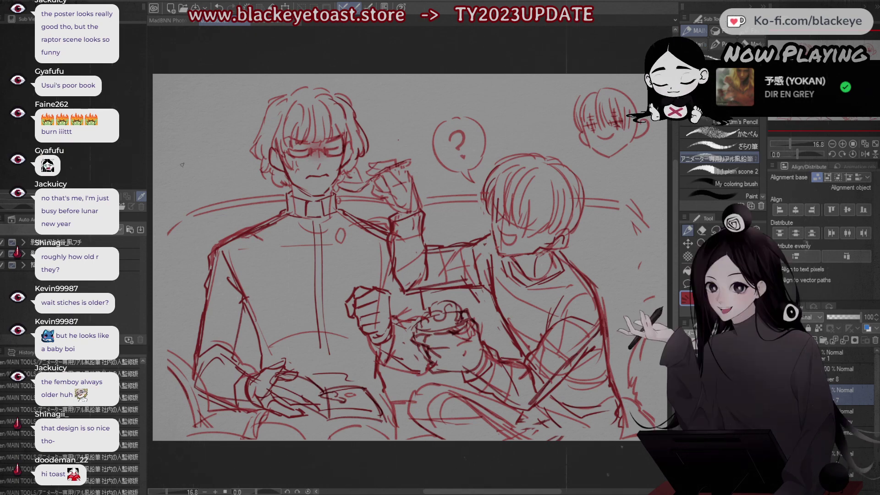
Step: View the inked artwork of the two characters up close and as a whole page, and return to the sofa sketch
left_click(173, 20)
scroll(524, 361, "up", 3)
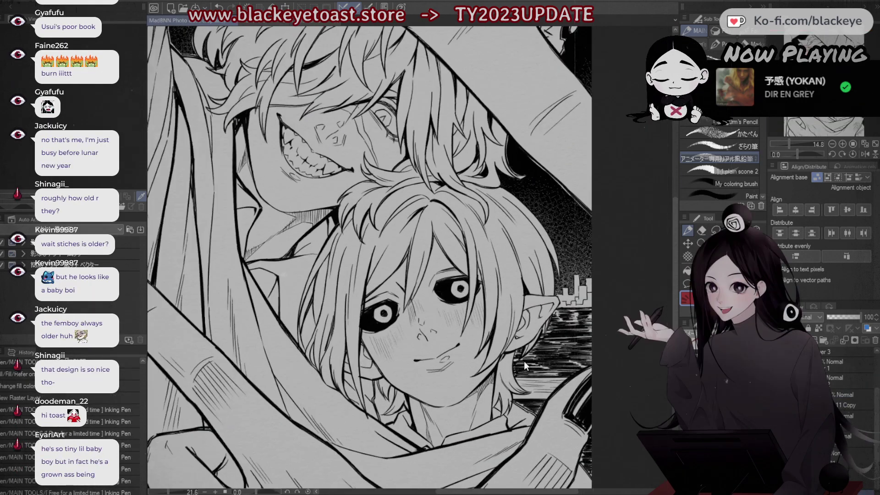
scroll(516, 361, "up", 1)
left_click_drag(840, 97, 814, 69)
scroll(499, 222, "down", 4)
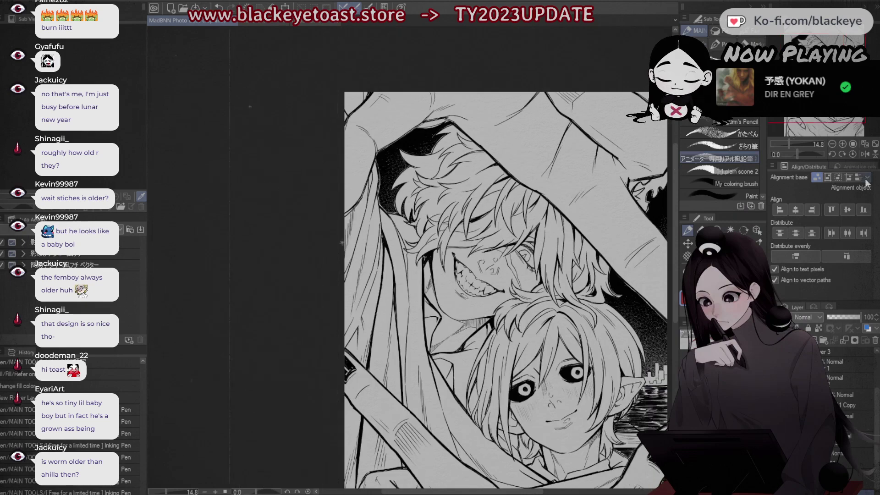
left_click(875, 144)
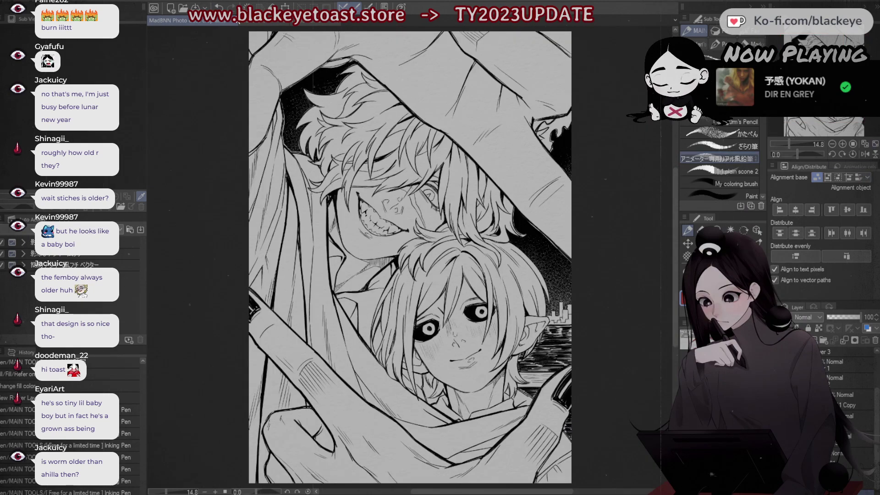
left_click(262, 23)
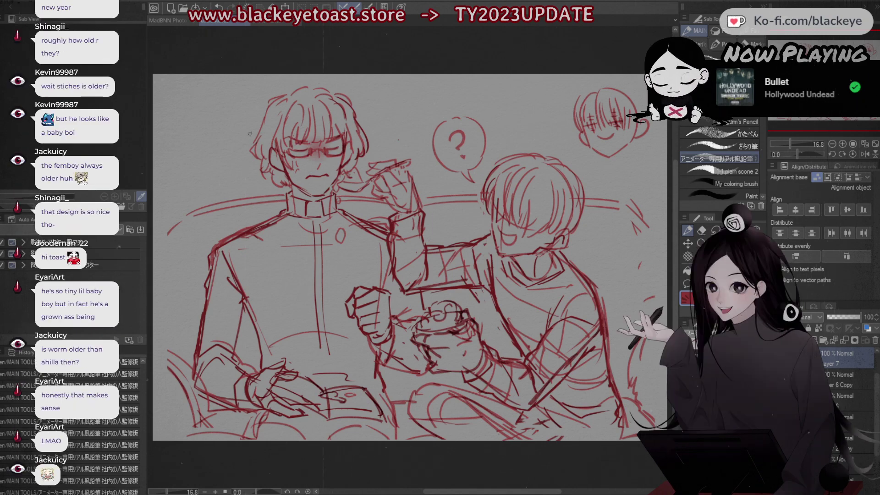
left_click(151, 17)
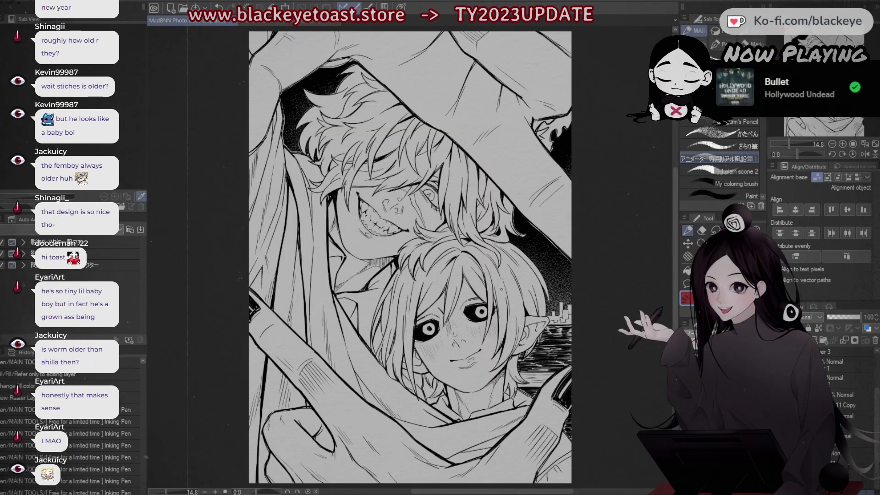
left_click(259, 22)
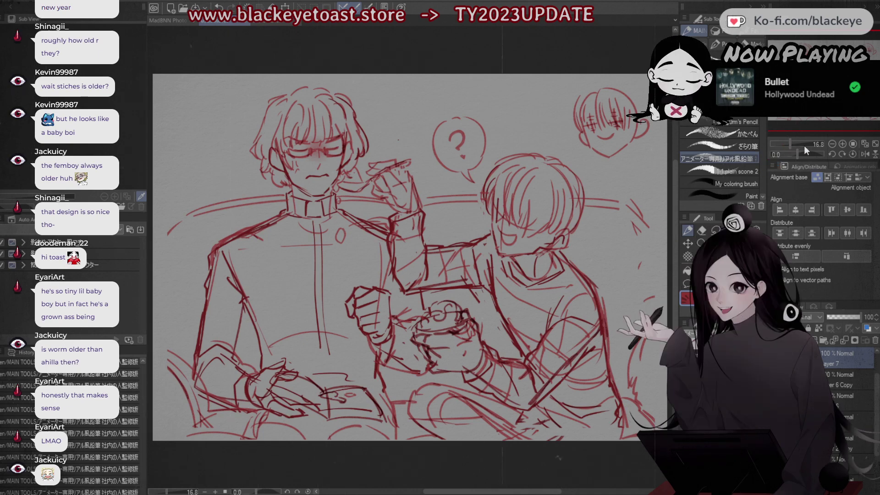
Step: Switch to the character height line-up drawing, raise its faint sketch layer's opacity to 100, and examine the figures
left_click(333, 21)
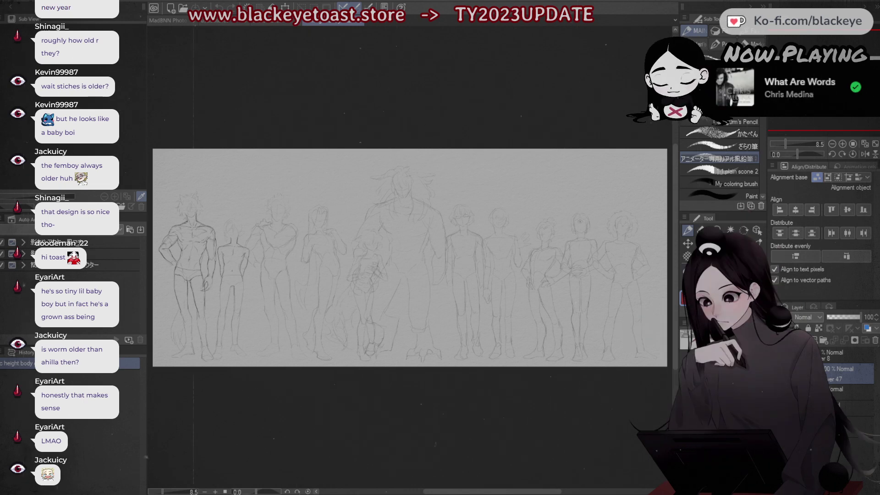
left_click(844, 408)
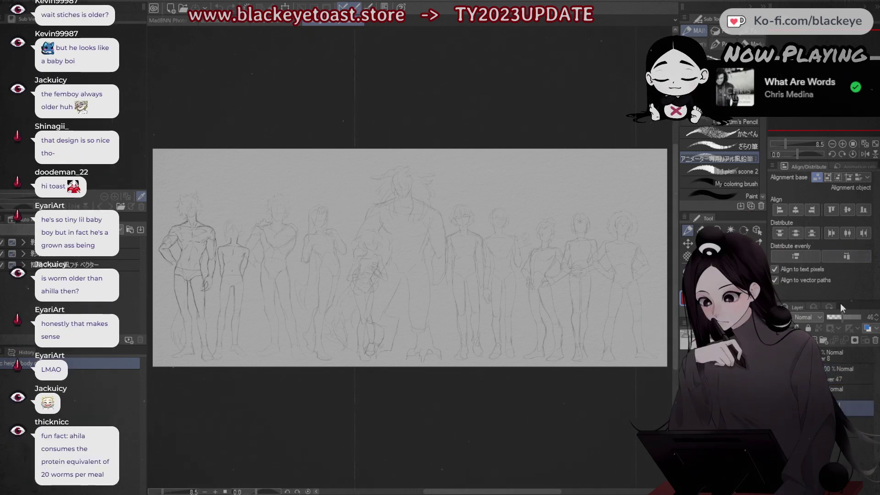
left_click(861, 318)
mouse_move(524, 242)
left_mouse_down()
mouse_move(575, 238)
mouse_move(487, 188)
left_mouse_up()
scroll(552, 246, "up", 5)
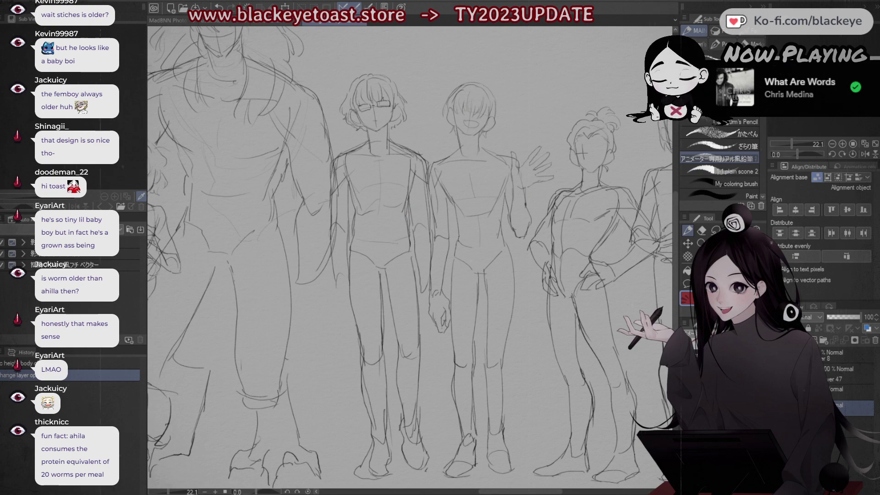
left_click_drag(294, 247, 633, 252)
left_click_drag(390, 248, 628, 255)
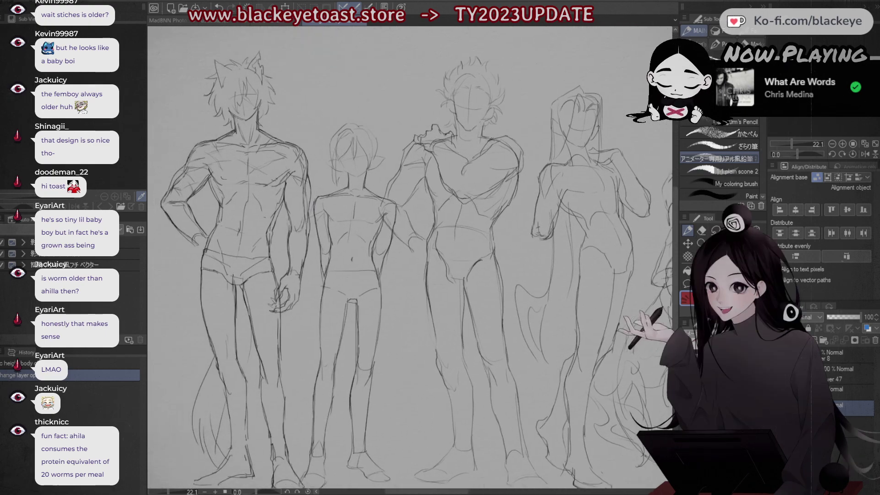
scroll(562, 202, "down", 2)
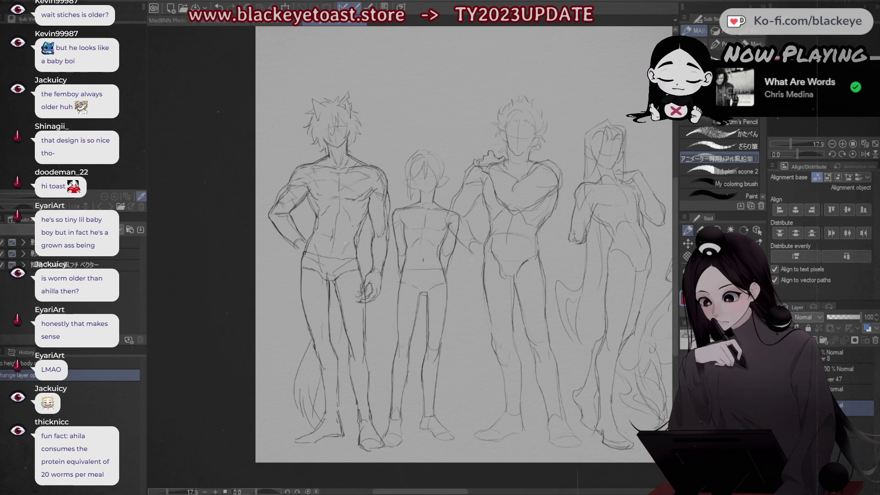
Step: Examine the remaining figures in the character height line-up, compare them with the sofa sketch, and return to the sofa sketch
left_click_drag(463, 248, 463, 294)
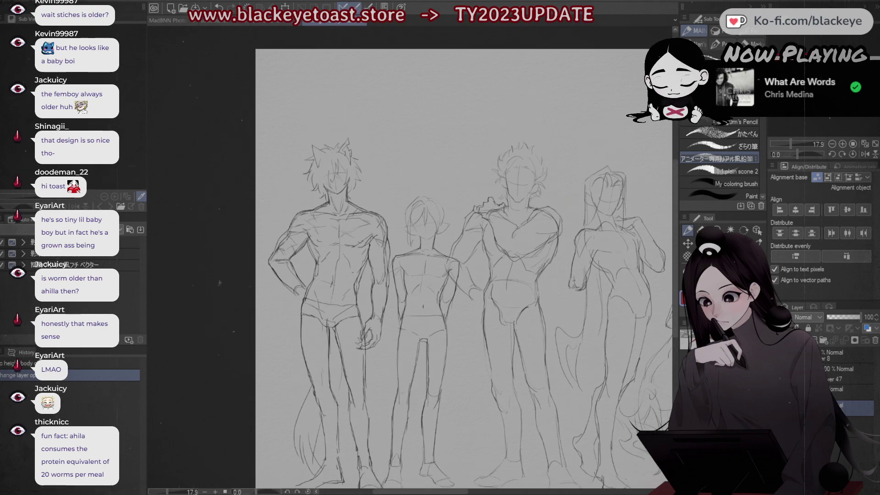
left_click_drag(550, 257, 183, 226)
left_click_drag(550, 256, 218, 246)
scroll(342, 221, "up", 3)
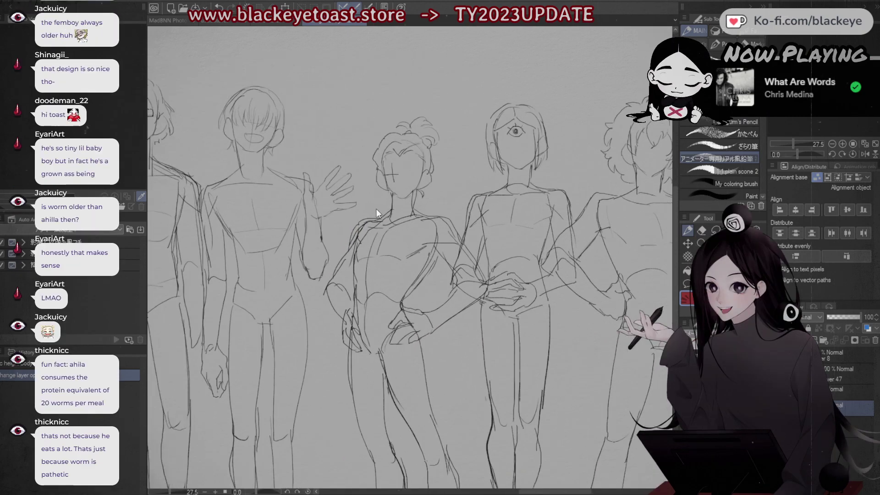
scroll(376, 208, "down", 1)
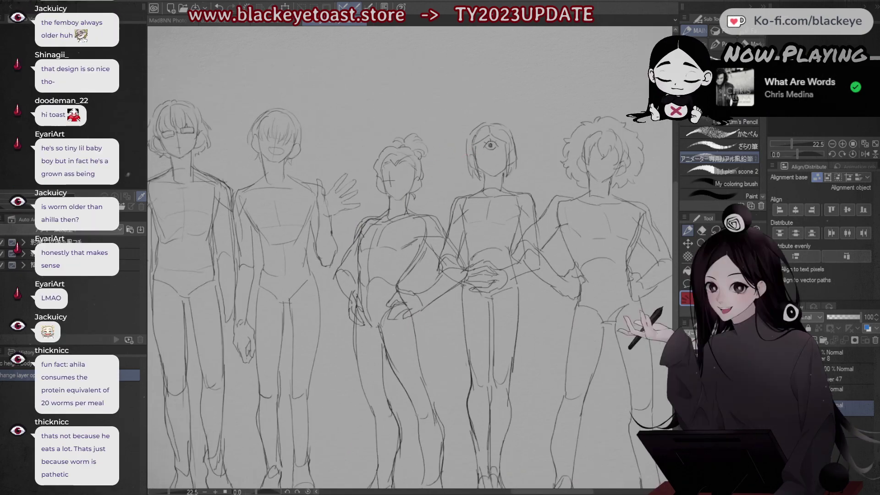
left_click_drag(478, 147, 508, 111)
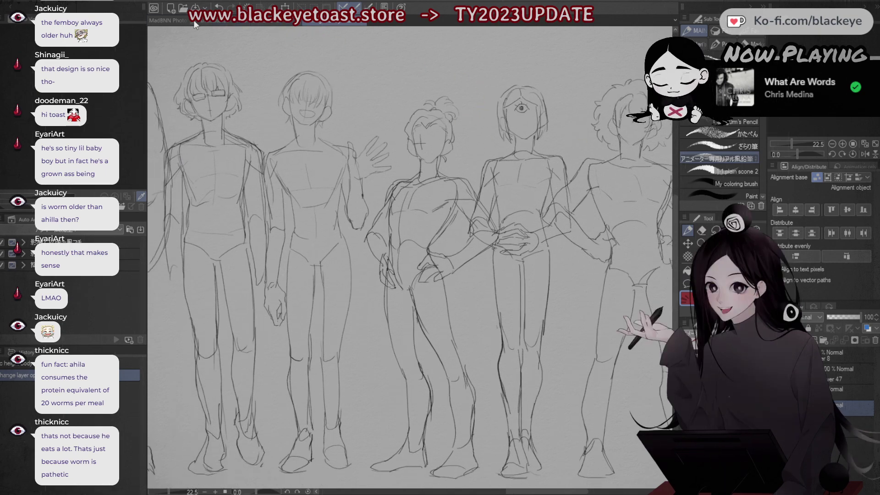
left_click(211, 22)
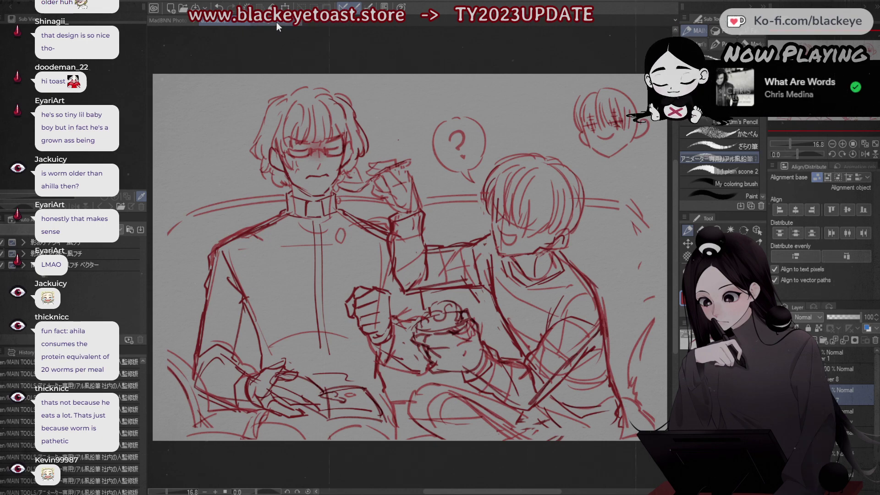
left_click(303, 22)
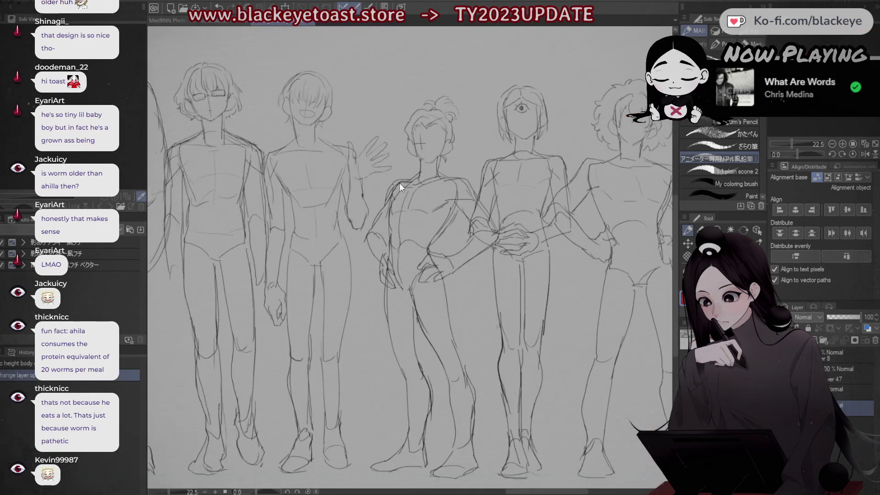
left_click(224, 21)
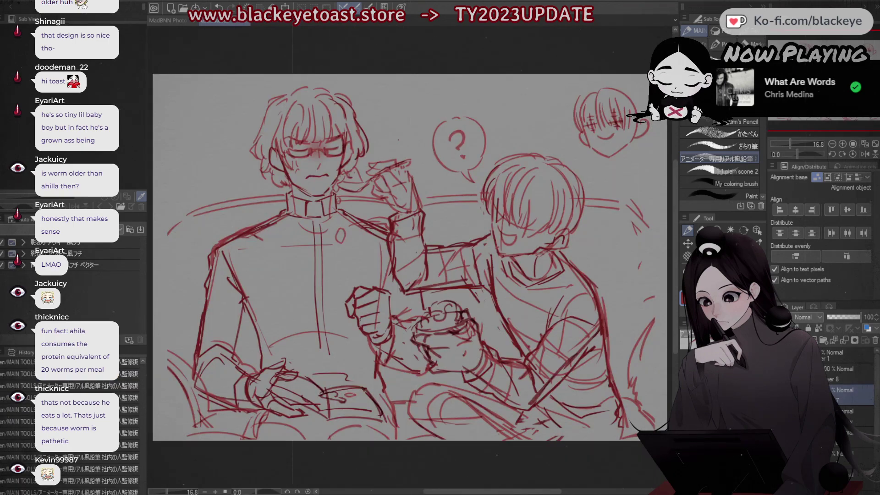
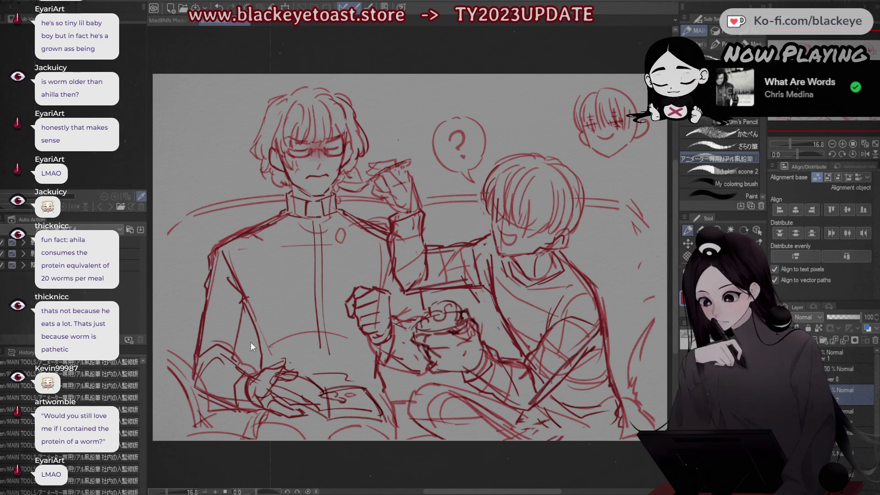
Step: View the print of the figure in a ruffled dress and the sketch of the horned figure holding the smaller character
key("ctrl+Tab")
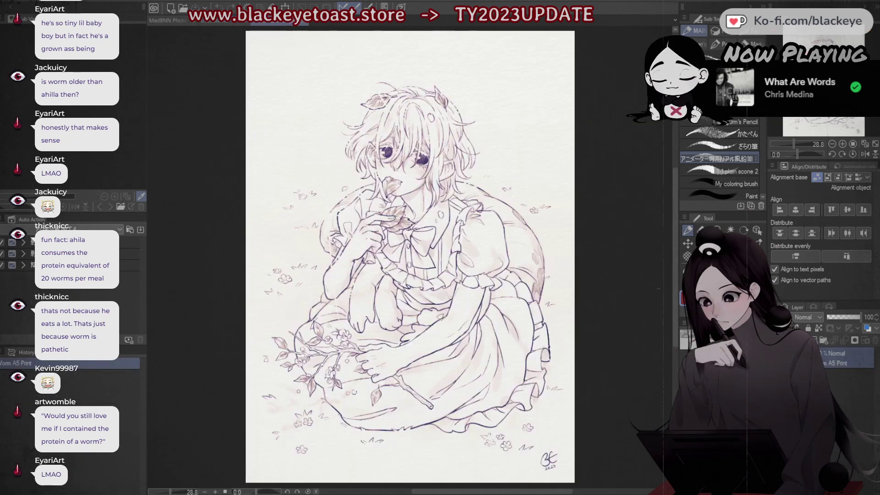
scroll(460, 316, "up", 2)
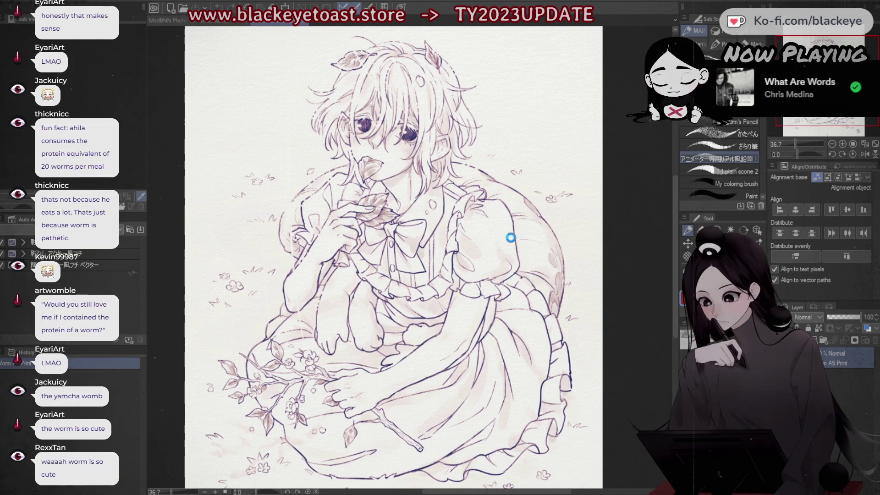
key("ctrl+Tab")
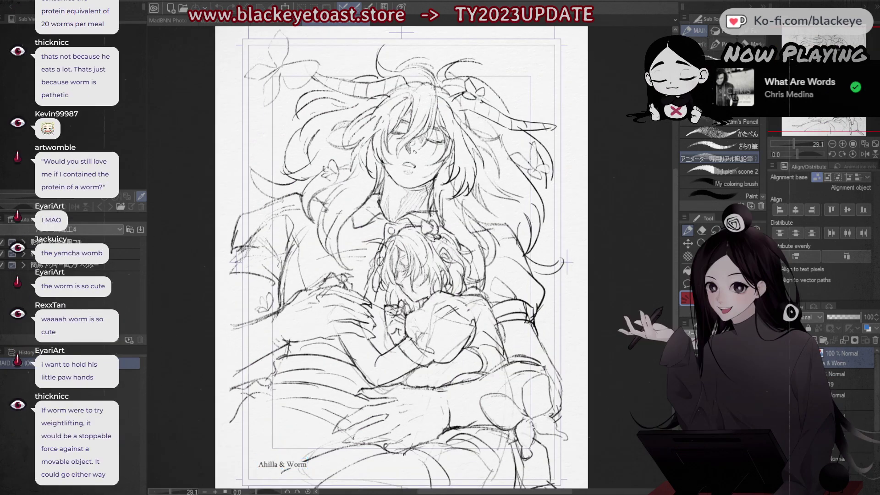
scroll(491, 257, "up", 1)
mouse_move(413, 229)
left_mouse_down()
mouse_move(455, 250)
mouse_move(445, 299)
mouse_move(436, 160)
mouse_move(443, 261)
mouse_move(439, 250)
left_mouse_up()
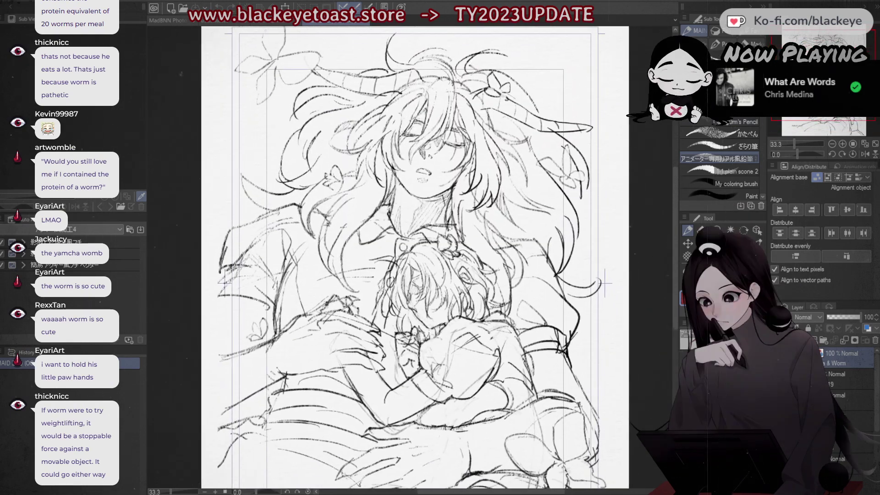
Step: View the inked two-character artwork again and examine the sketch of the smiling figure holding flowers
left_click(169, 20)
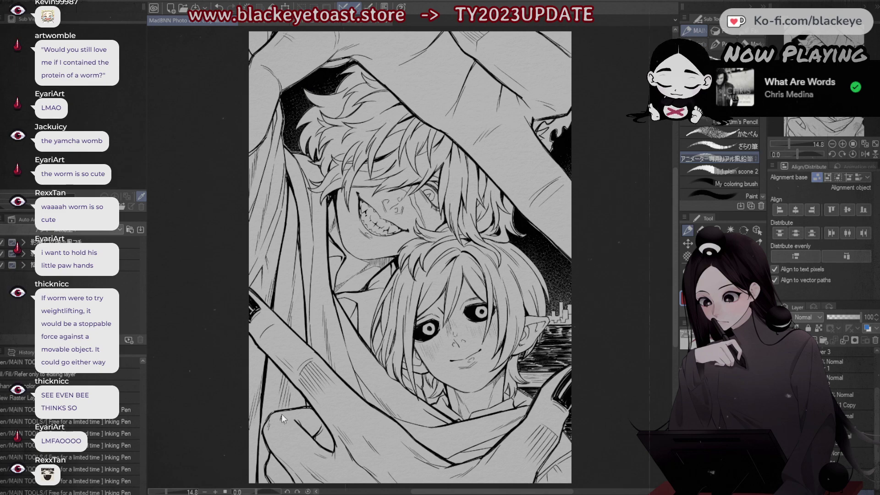
key("ctrl+Tab")
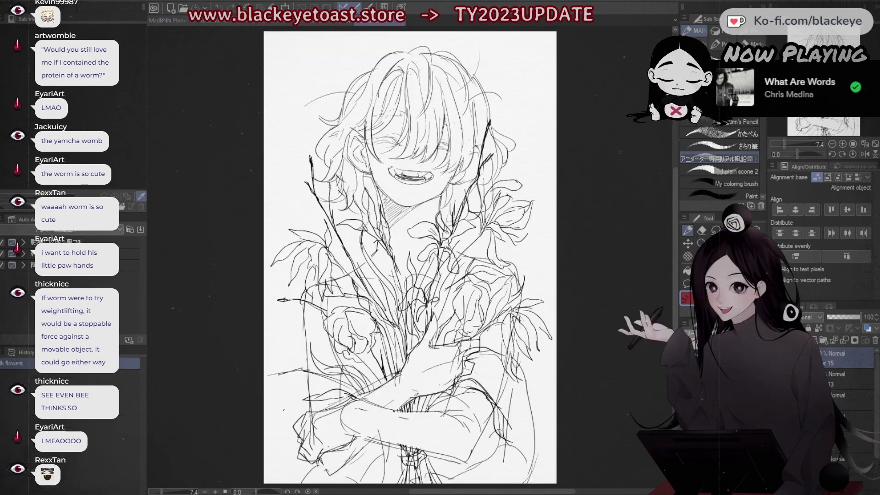
scroll(458, 204, "up", 1)
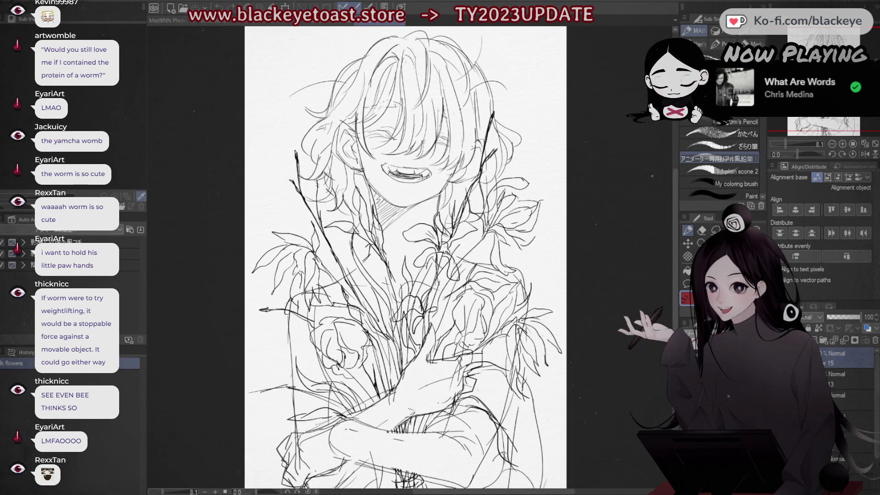
scroll(458, 205, "up", 1)
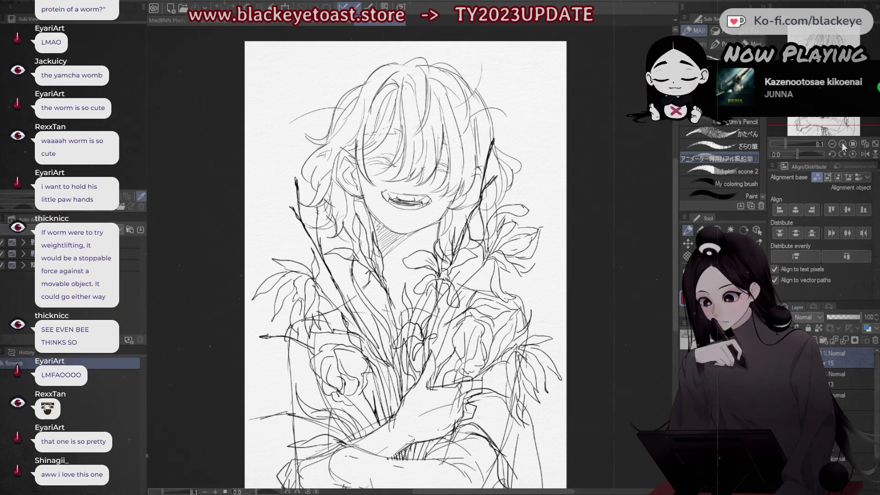
Step: Examine the Halloween sticker sheet's character sketches up close and as a sheet, and return to the sofa sketch
key("ctrl+Tab")
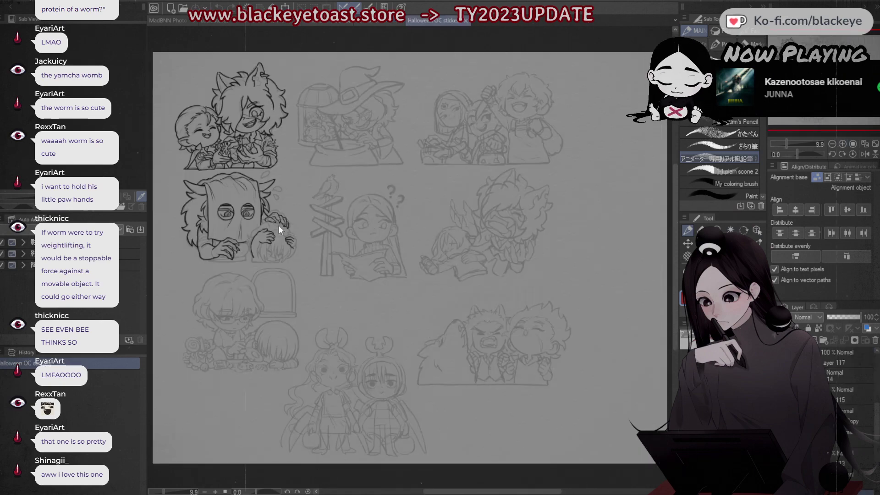
scroll(279, 224, "up", 5)
left_click_drag(357, 159, 544, 237)
scroll(544, 236, "down", 1)
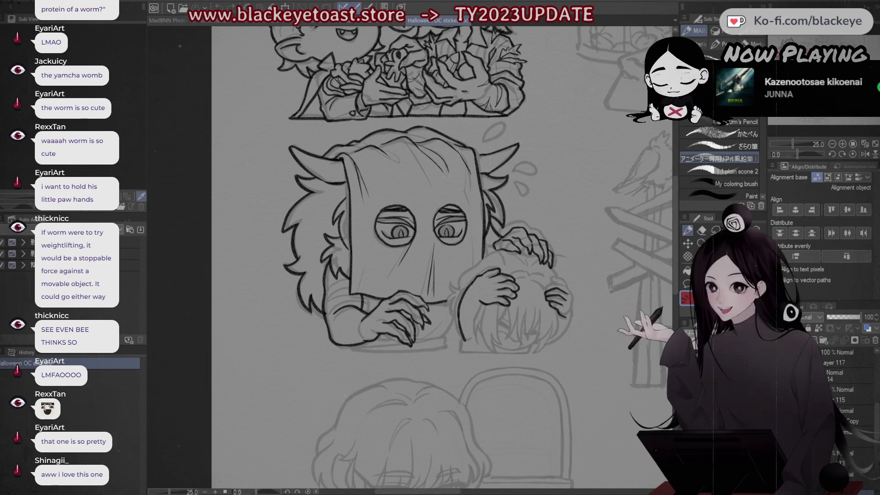
scroll(596, 231, "down", 3)
mouse_move(596, 231)
left_mouse_down()
mouse_move(334, 252)
mouse_move(298, 183)
mouse_move(138, 183)
mouse_move(328, 163)
mouse_move(466, 240)
mouse_move(342, 261)
mouse_move(292, 284)
left_mouse_up()
left_click_drag(291, 428, 452, 410)
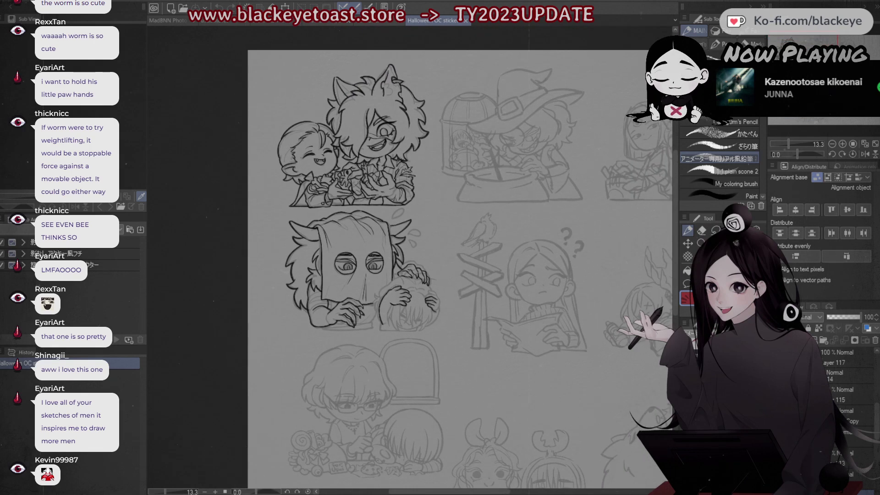
scroll(410, 257, "down", 3)
left_click_drag(458, 258, 352, 293)
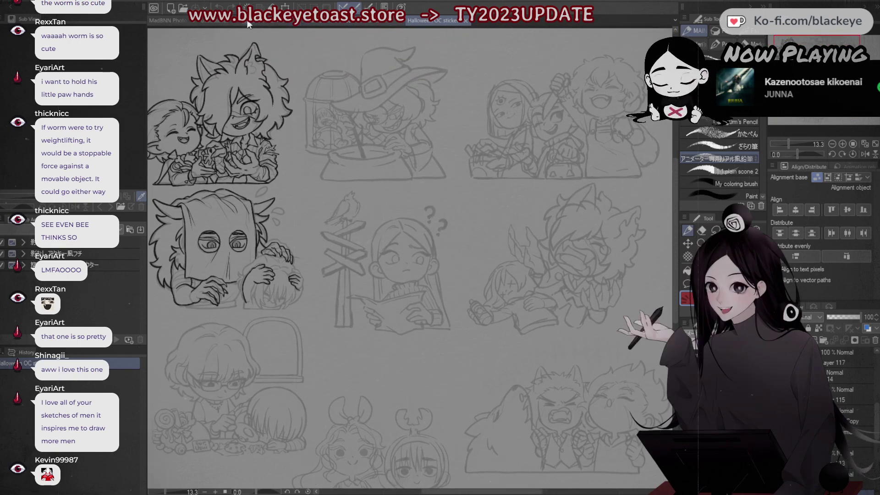
left_click(172, 20)
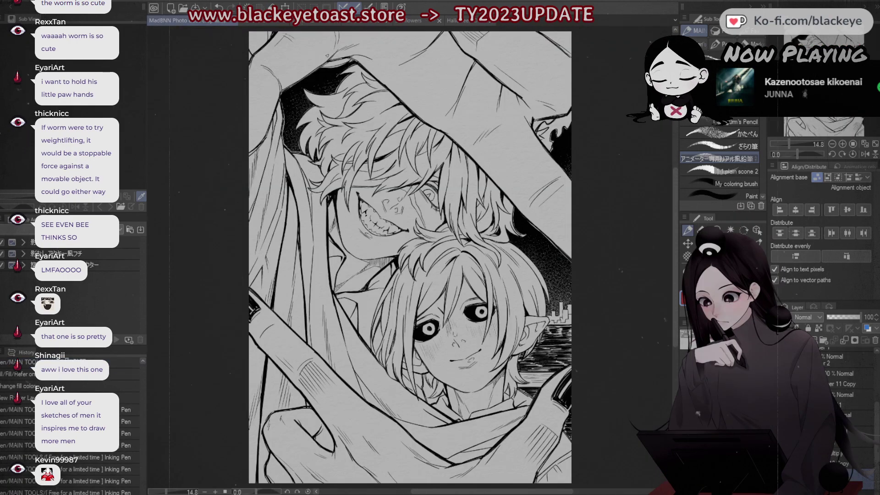
left_click(271, 20)
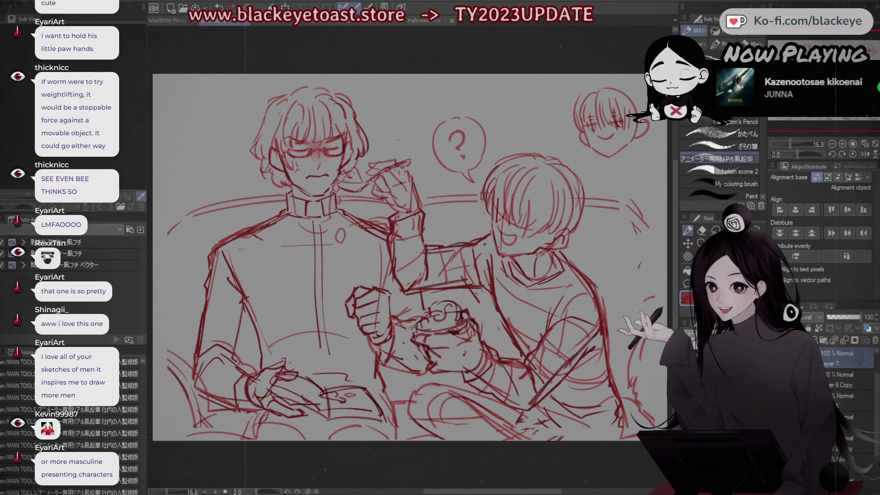
Step: View the painting of two blood-spattered characters on a red armchair up close and in full, and return to the sofa sketch
key("ctrl+Tab")
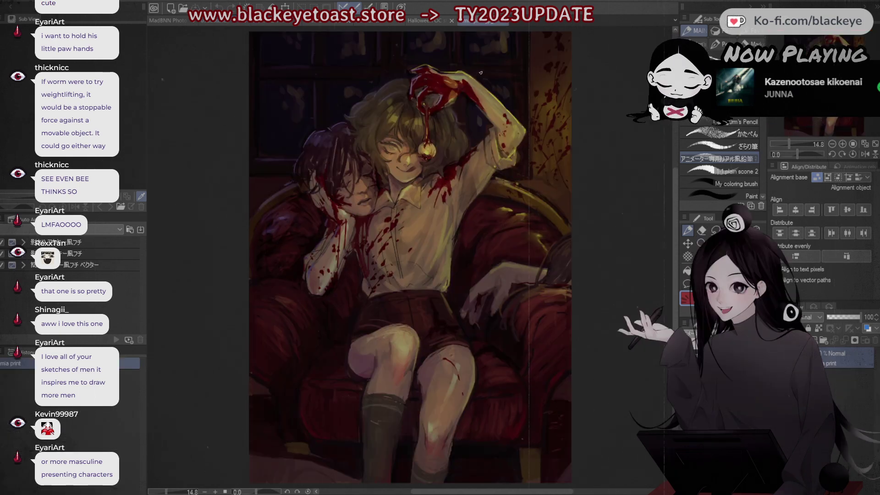
scroll(454, 114, "up", 2)
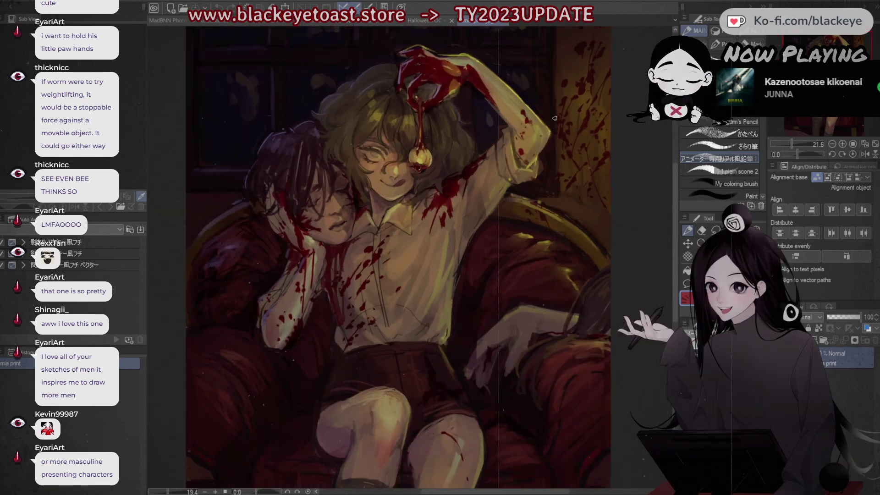
left_click(875, 145)
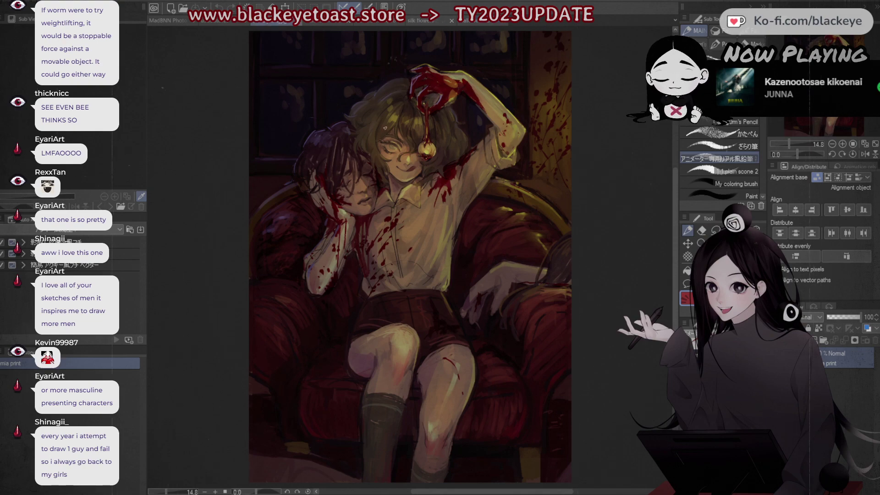
left_click(181, 21)
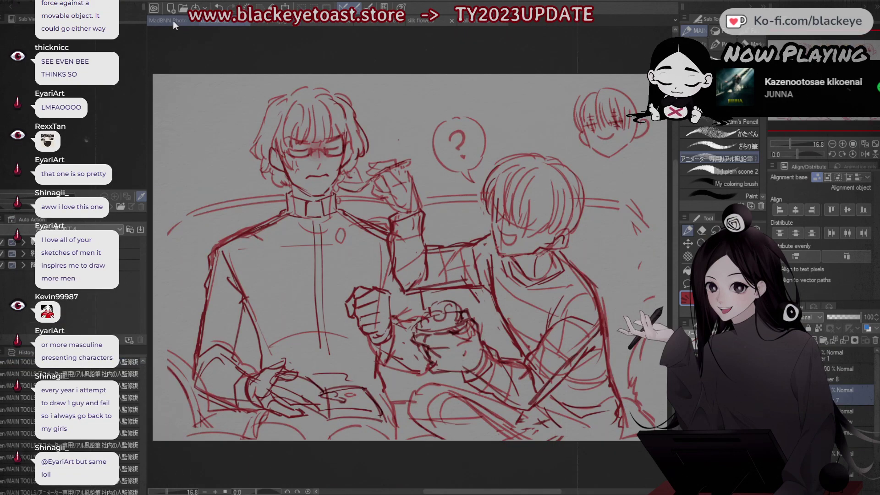
left_click(172, 20)
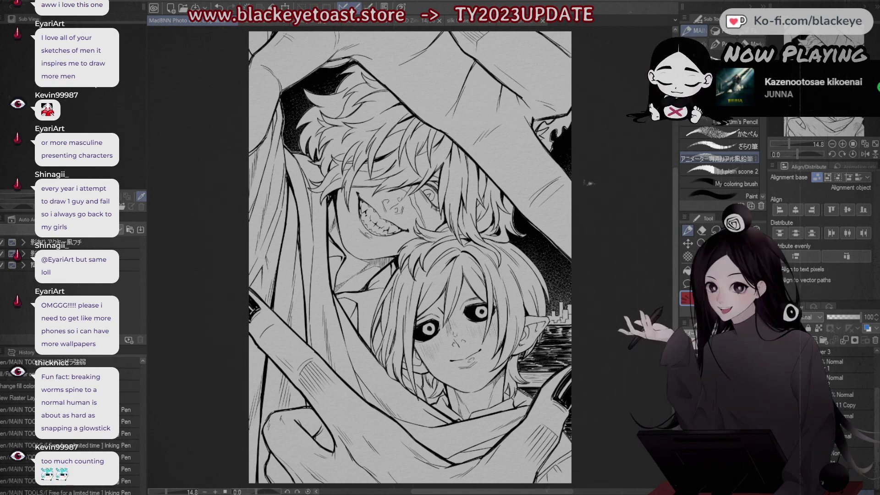
left_click(253, 22)
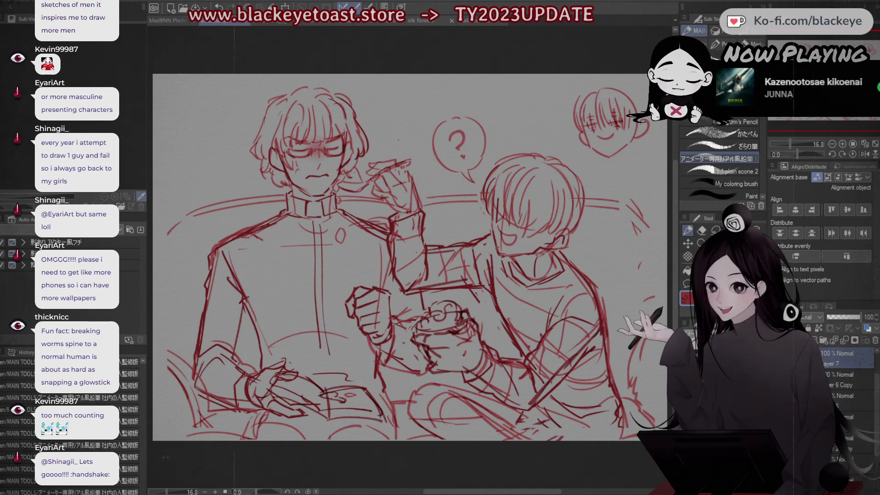
Step: Lasso the small stitched-eye head, cut and paste it onto its own layer, hide that layer, and clear the selection
left_click(715, 230)
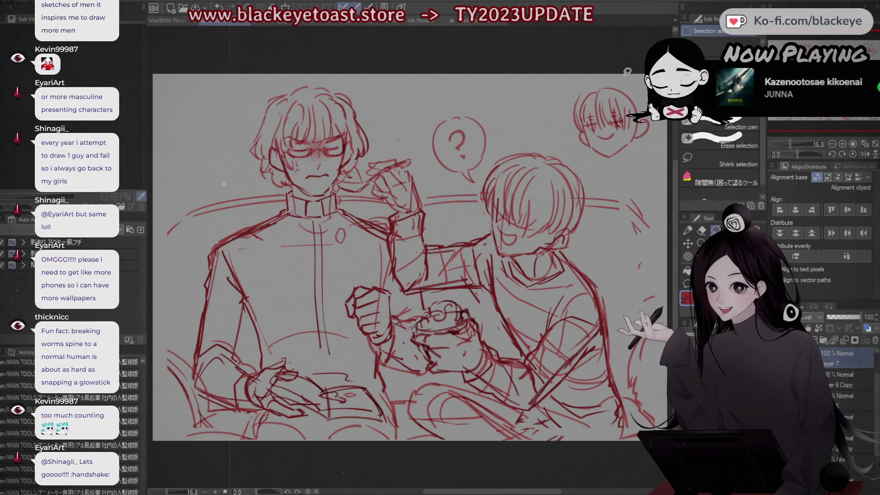
mouse_move(627, 72)
left_mouse_down()
mouse_move(562, 120)
mouse_move(651, 165)
mouse_move(642, 77)
left_mouse_up()
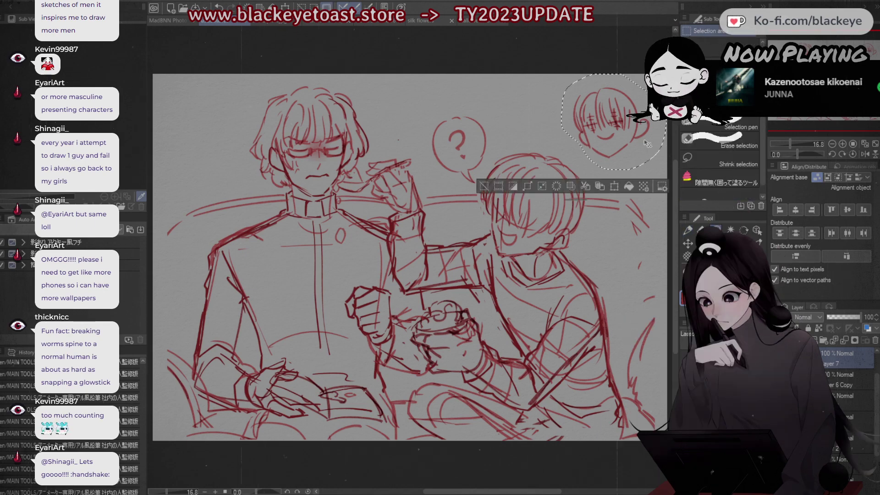
key("Delete")
key("ctrl+v")
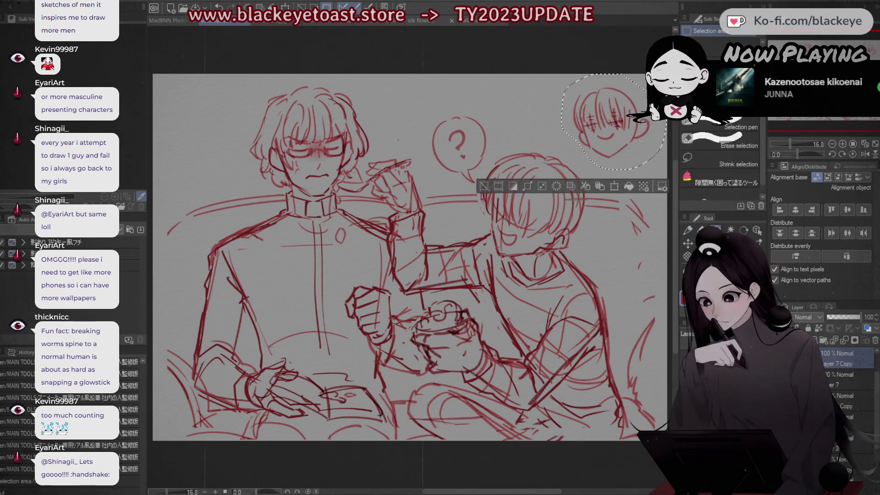
left_click(778, 359)
left_click(484, 186)
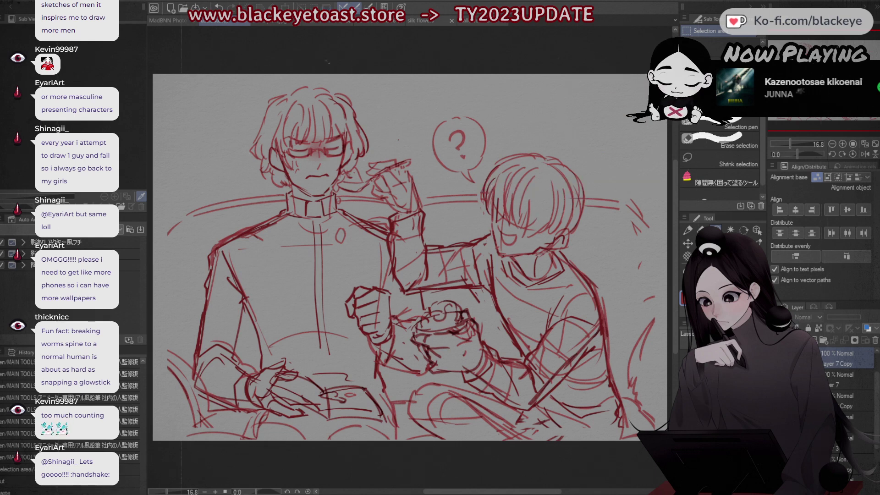
Step: Select the sofa sketch's layer folder and shift the whole drawing slightly to the left with Scale/Rotate
scroll(835, 388, "up", 2)
left_click(832, 353)
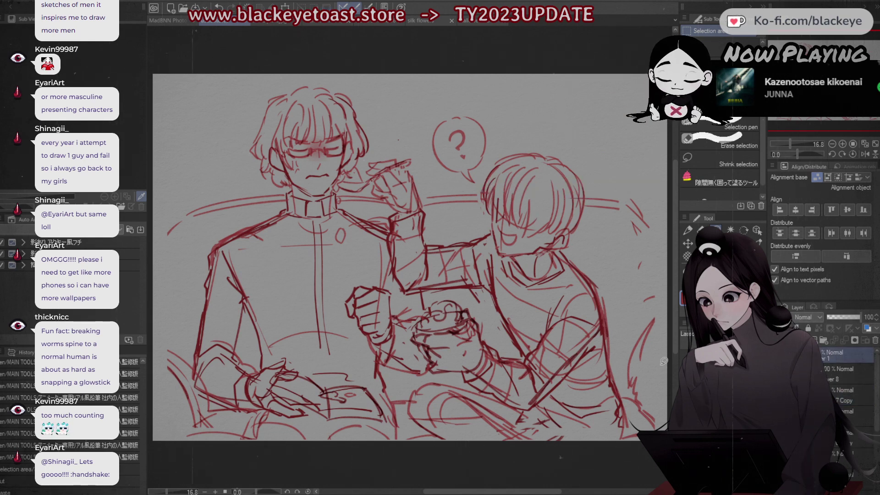
key("ctrl+t")
left_click_drag(572, 294, 568, 294)
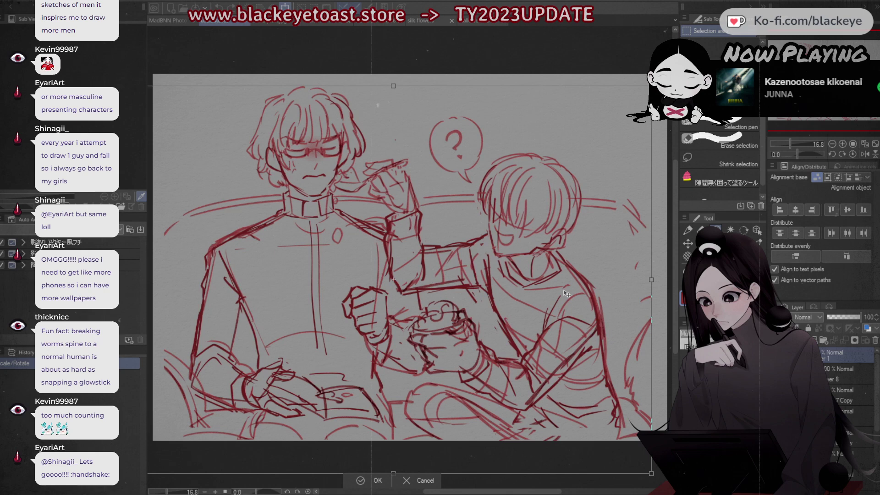
left_click(378, 484)
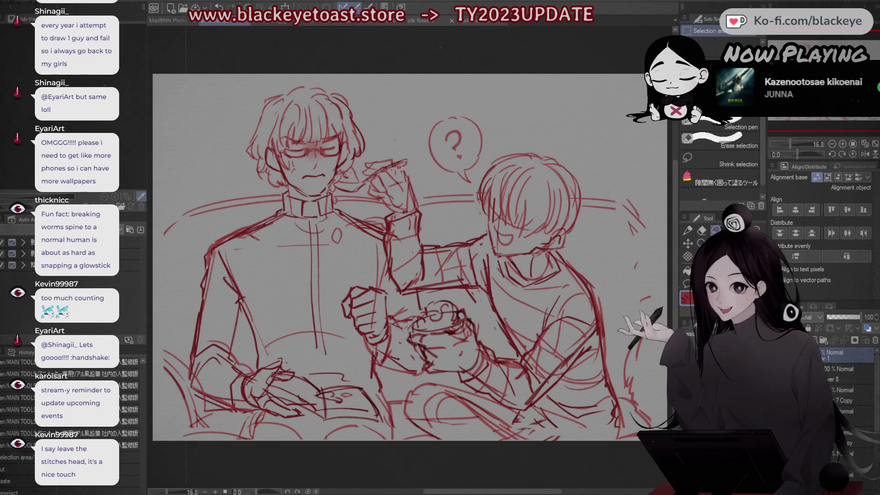
Step: Undo the removal of the small stitched-eye head, view the inked two-character illustration, and return to the sofa sketch
key("ctrl+z")
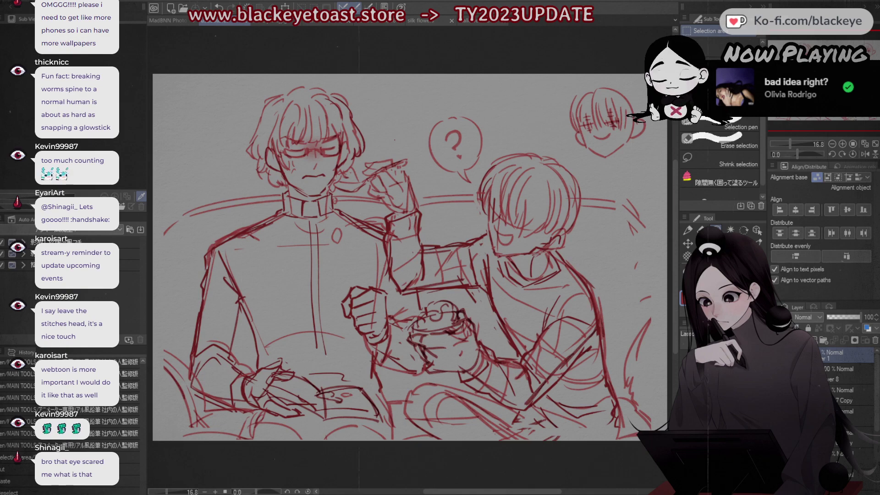
left_click(167, 22)
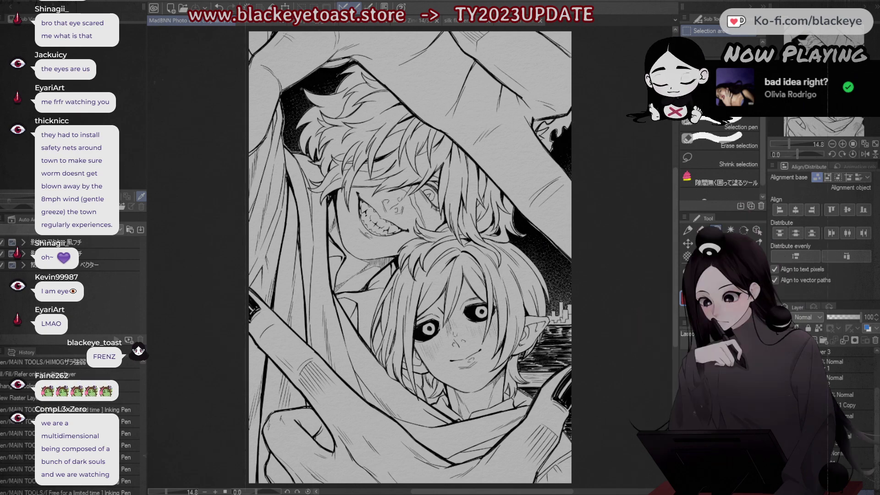
left_click(262, 20)
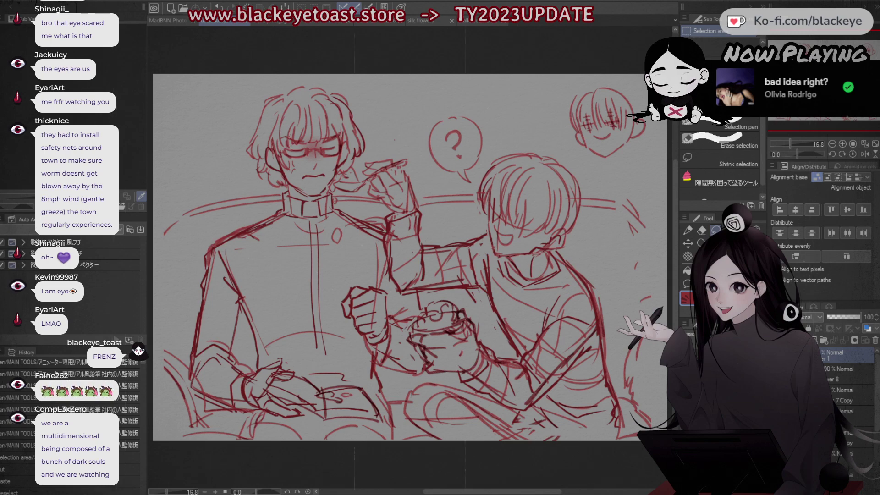
key("Return")
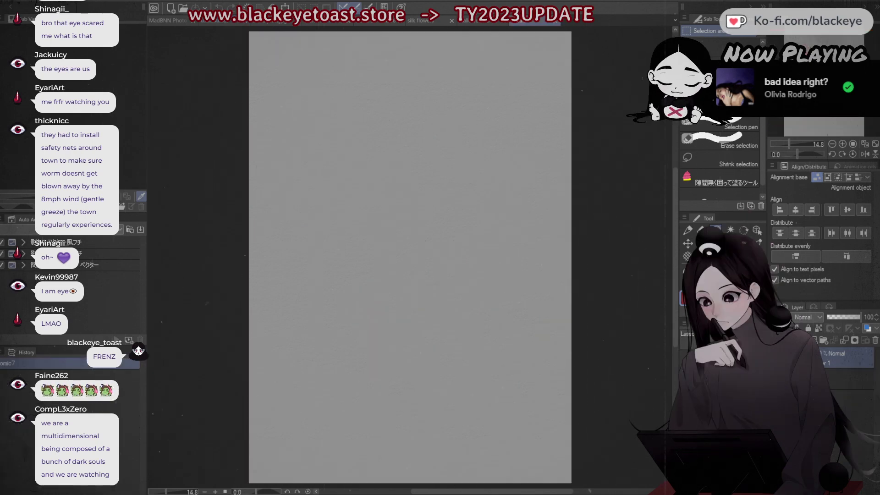
left_click(688, 232)
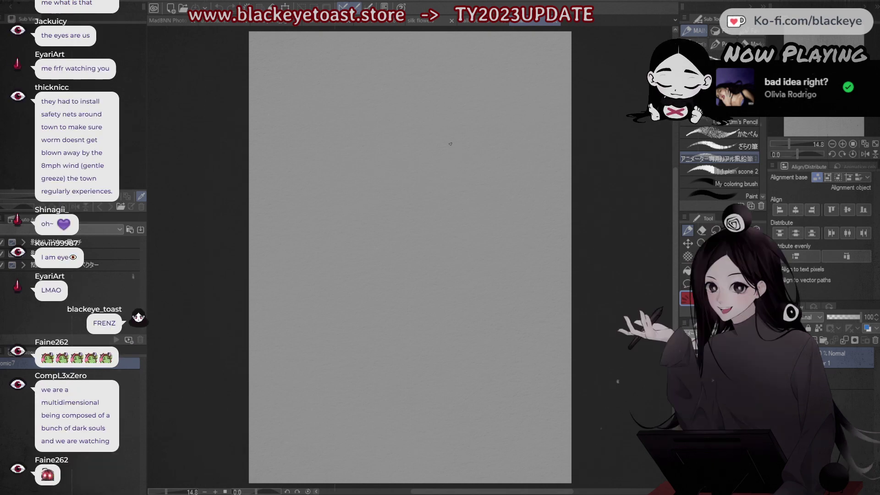
left_click(555, 21)
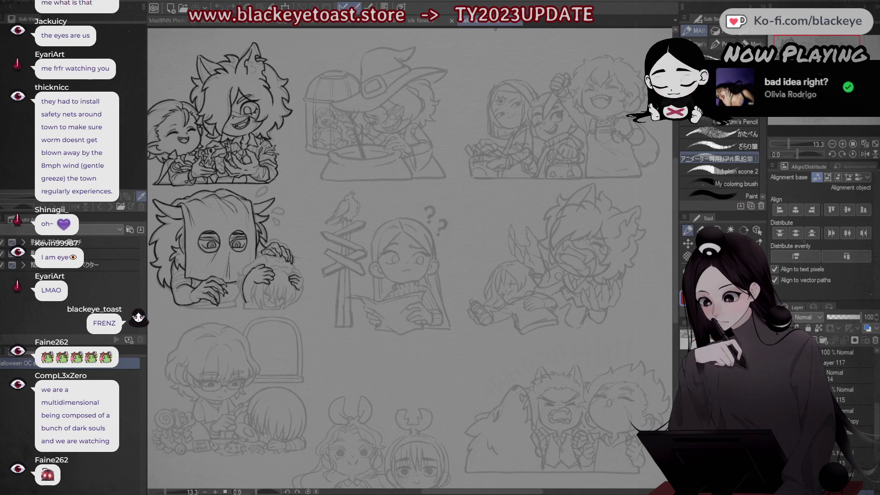
Step: Close the Halloween sticker sheet, the flower bouquet sketch, the leaf-eating character drawing and the red armchair painting, leaving the sofa sketch in view
left_click(517, 21)
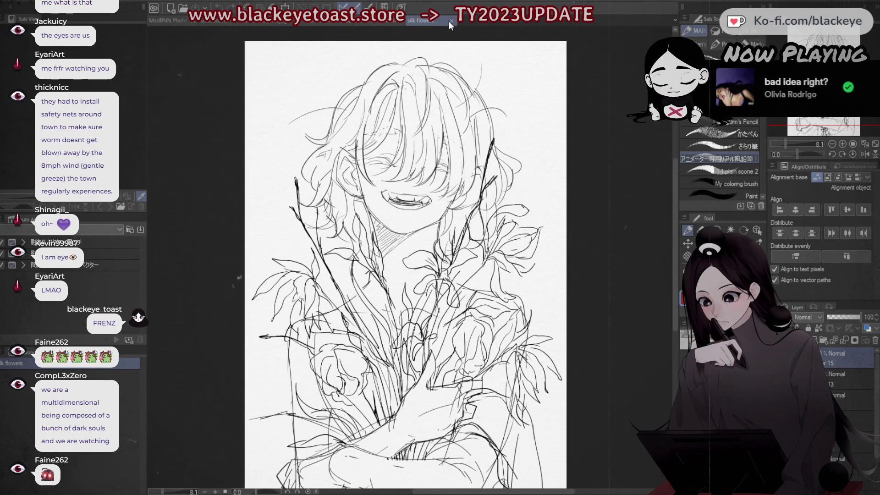
left_click(452, 20)
left_click(418, 21)
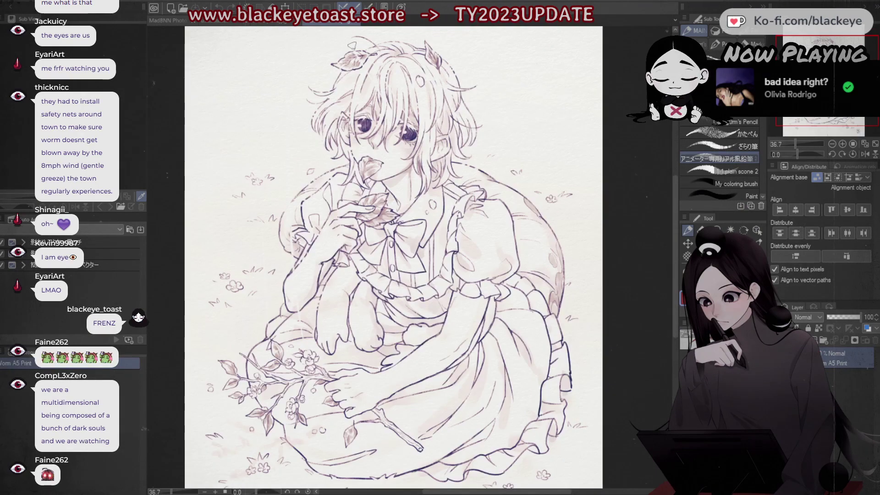
left_click(353, 23)
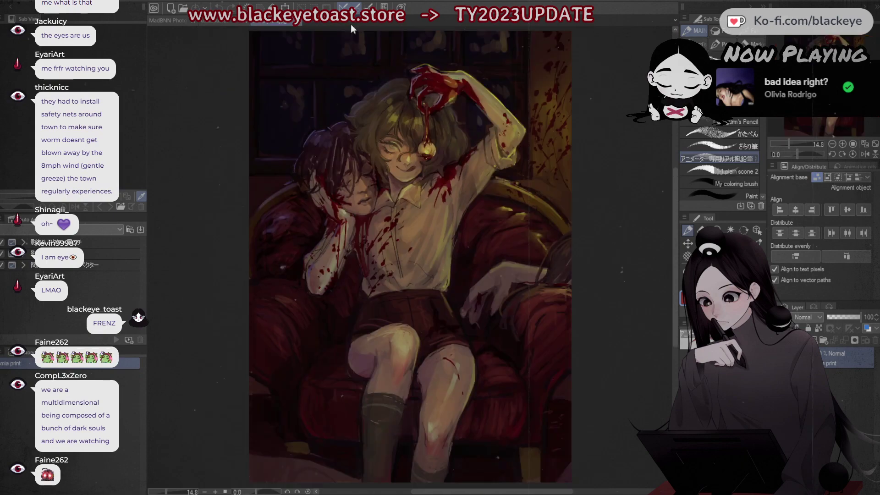
left_click(295, 23)
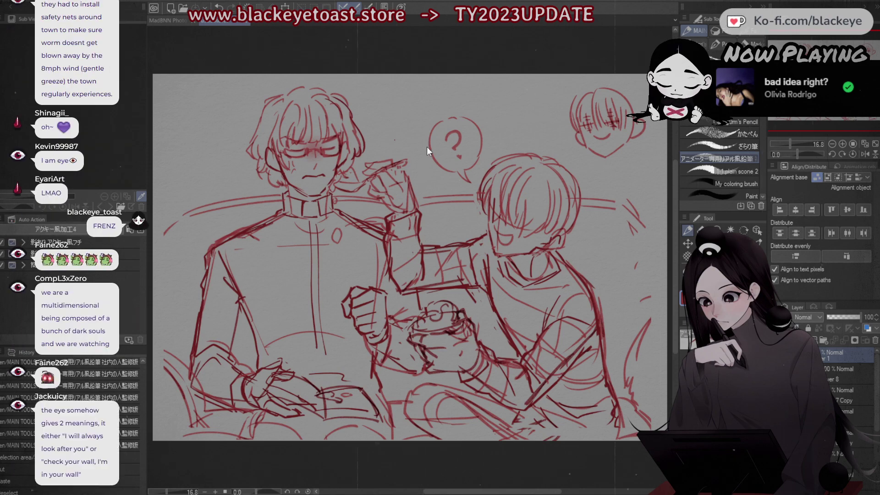
Step: Create a blank portrait canvas and rough out the first figure's head in red near the upper middle, with ear, face guidelines and neck
key("Return")
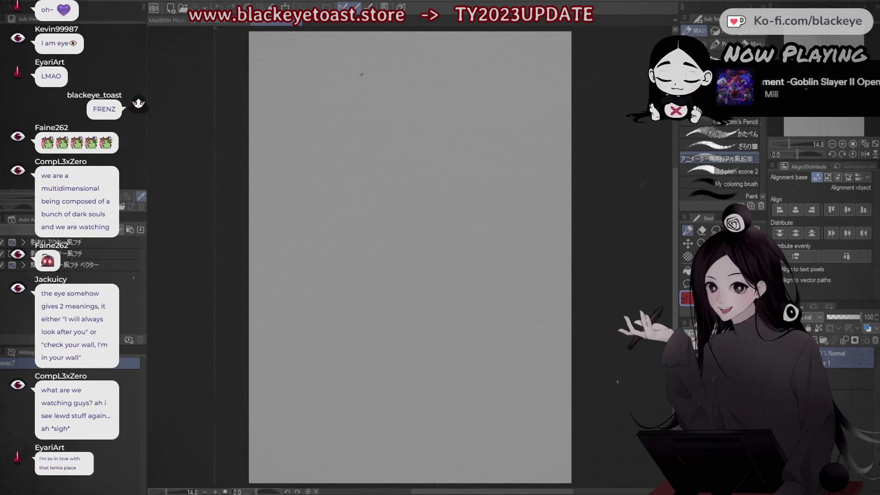
mouse_move(365, 71)
left_mouse_down()
mouse_move(350, 87)
mouse_move(345, 117)
mouse_move(338, 110)
mouse_move(350, 126)
left_mouse_up()
key("ctrl+z")
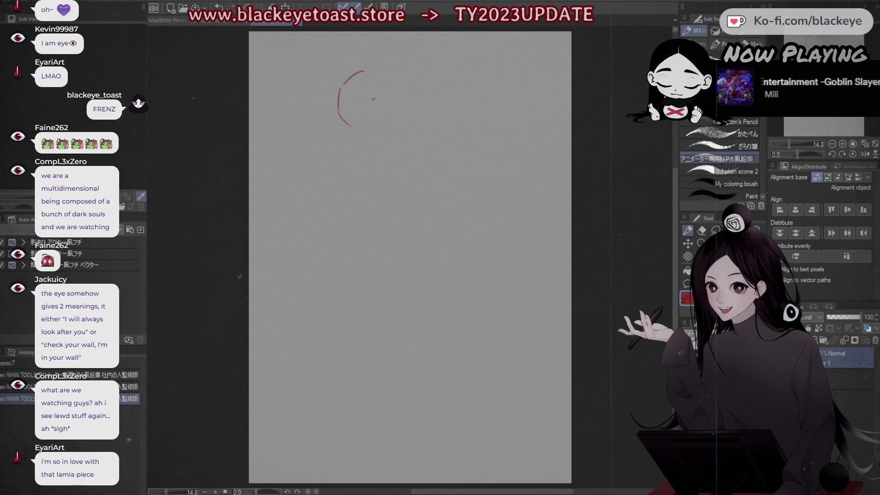
mouse_move(381, 72)
left_mouse_down()
mouse_move(394, 89)
mouse_move(398, 126)
mouse_move(359, 132)
mouse_move(393, 134)
left_mouse_up()
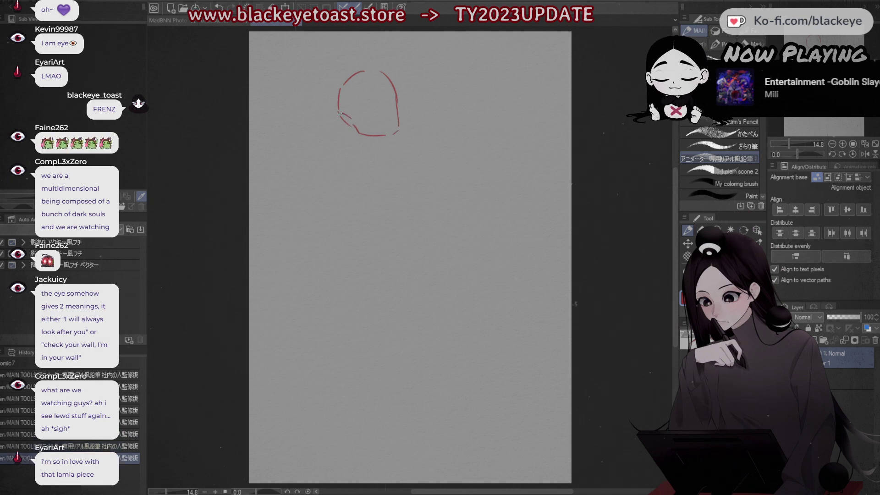
mouse_move(339, 112)
left_mouse_down()
mouse_move(343, 130)
mouse_move(353, 128)
mouse_move(356, 164)
left_mouse_up()
key("ctrl+z")
left_click_drag(355, 164, 381, 162)
key("ctrl+z")
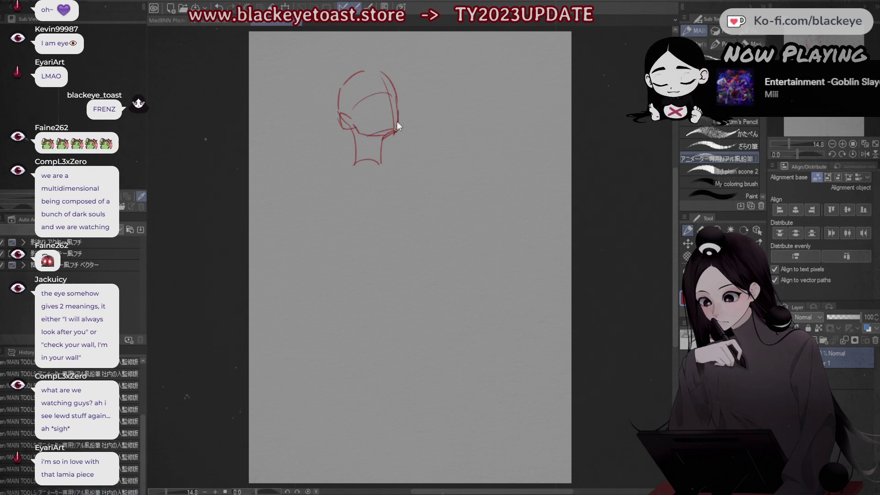
left_click_drag(397, 111, 399, 130)
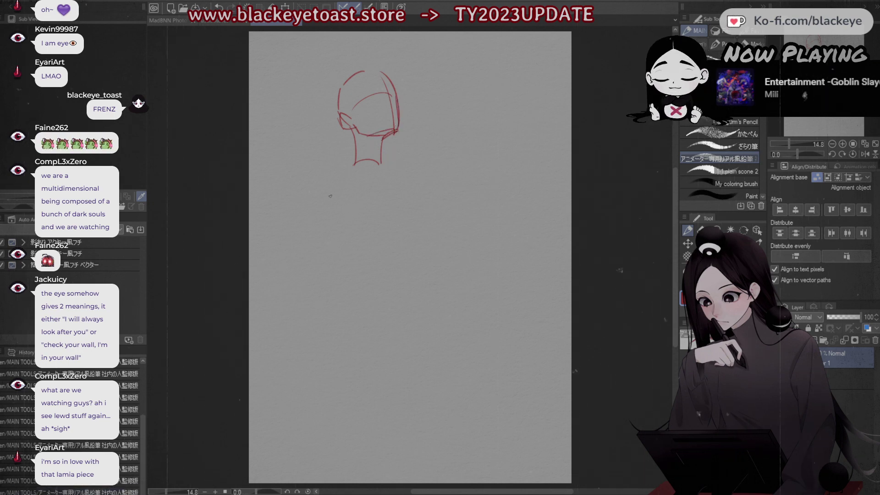
Step: Sketch the first figure's torso below the neck with a curved back line, a collar curve, a rib arch and shoulders
left_click_drag(350, 222, 351, 232)
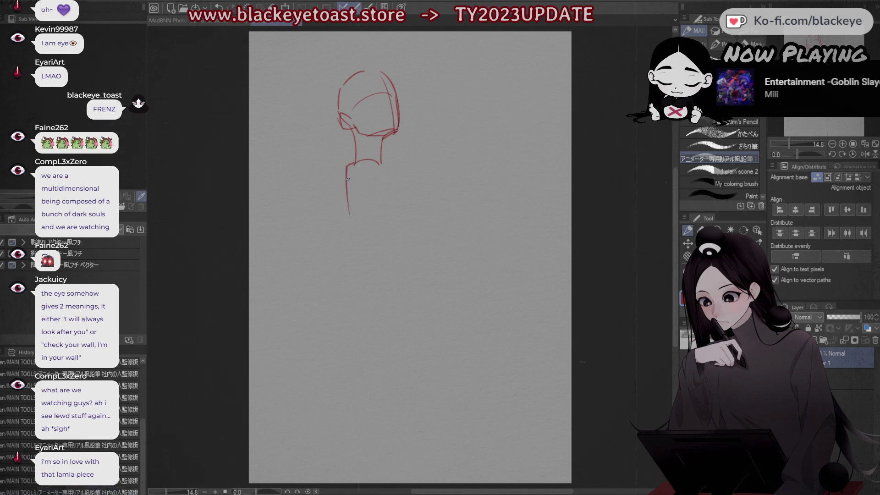
key("ctrl+z")
mouse_move(354, 164)
left_mouse_down()
mouse_move(342, 194)
mouse_move(351, 233)
left_mouse_up()
left_click_drag(372, 264, 409, 236)
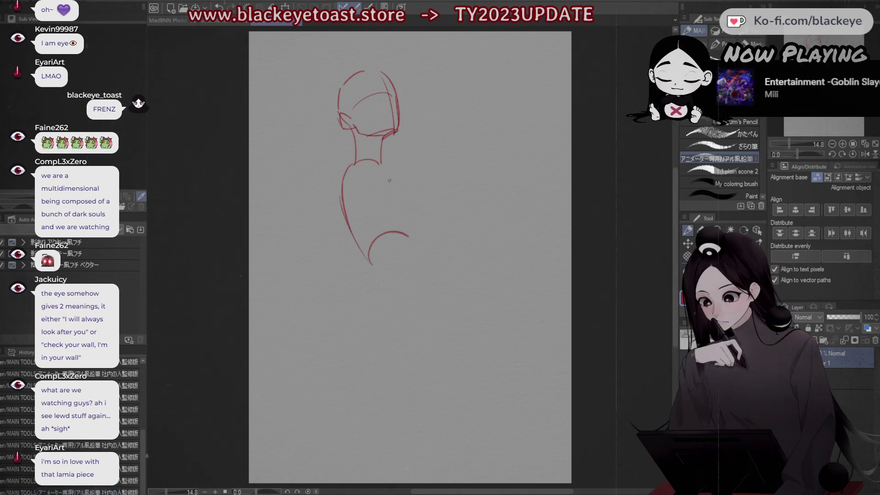
left_click_drag(342, 176, 398, 180)
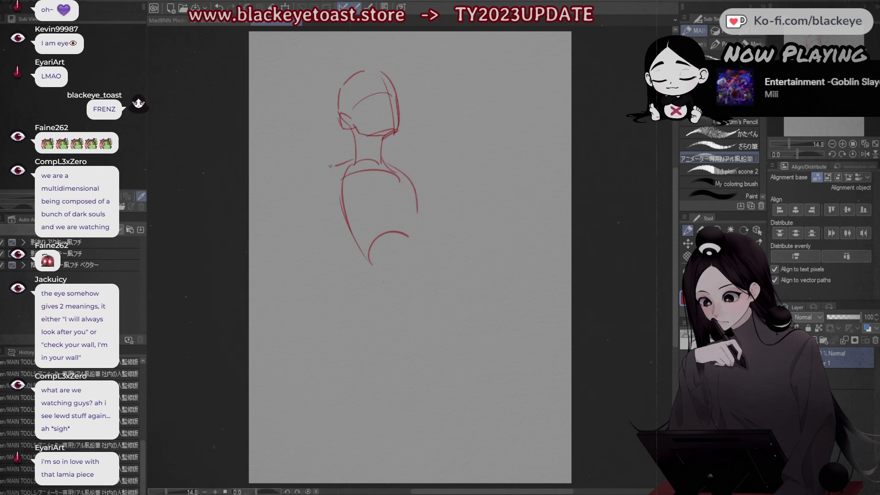
key("ctrl+z")
left_click_drag(347, 162, 318, 166)
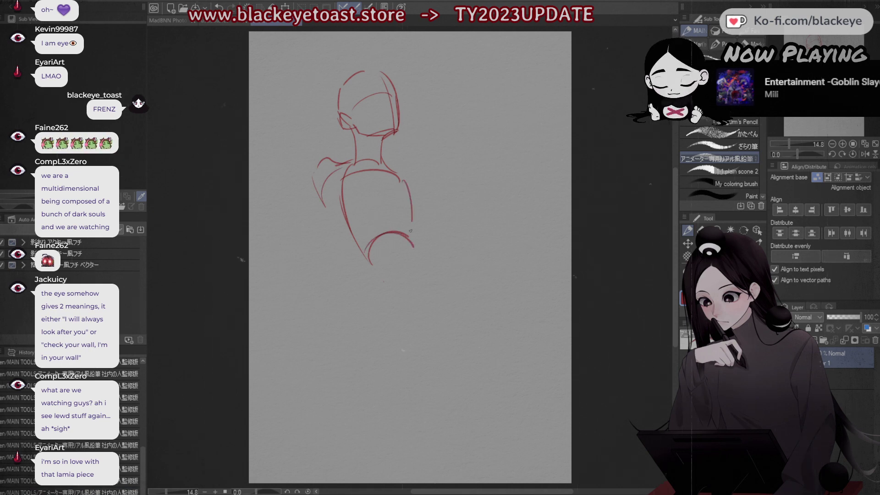
Step: Redraw the side of the first figure's torso and add the waist curves and the long line down to the hip
key("ctrl+z")
left_click_drag(406, 225, 413, 245)
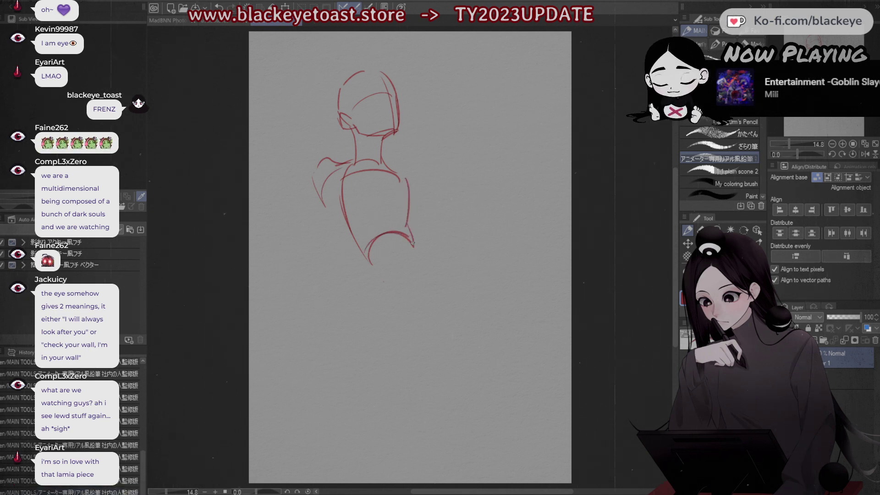
key("ctrl+z")
key("ctrl+z")
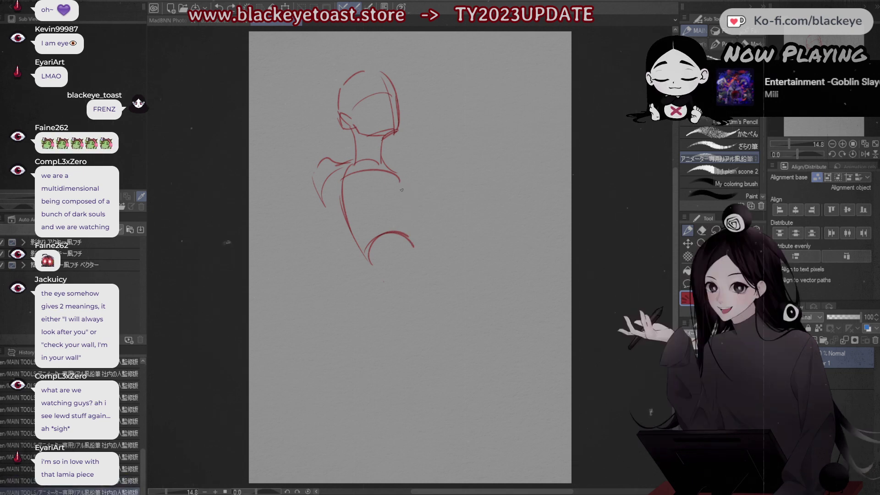
key("ctrl+z")
mouse_move(328, 196)
left_mouse_down()
mouse_move(359, 238)
mouse_move(370, 238)
left_mouse_up()
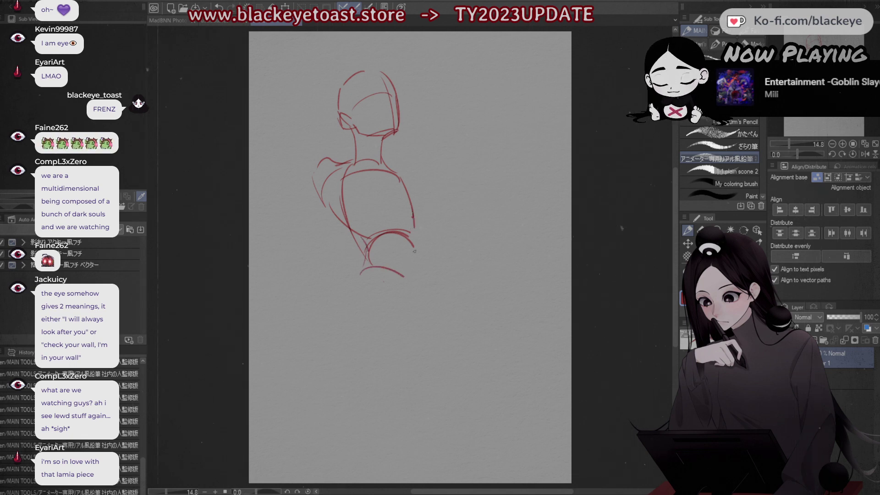
left_click_drag(414, 220, 422, 283)
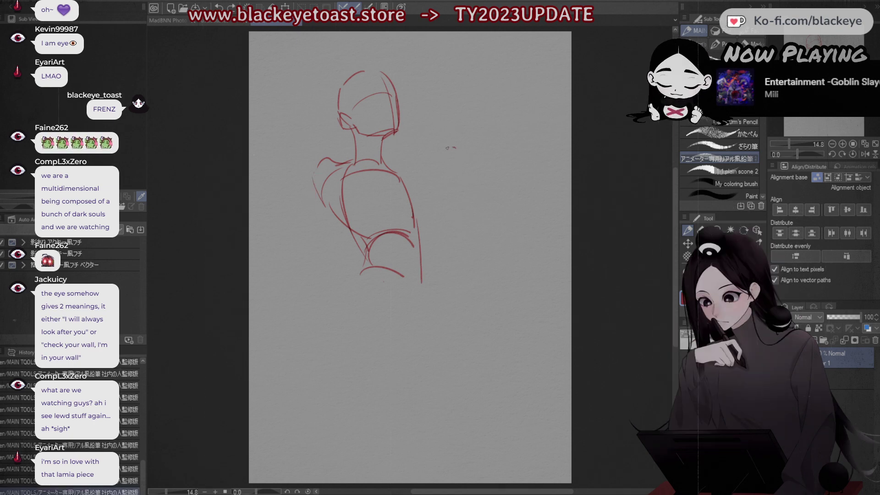
Step: Sketch a second, tilted round head beside the first figure's shoulder, with ear and face guidelines
mouse_move(455, 148)
left_mouse_down()
mouse_move(436, 157)
mouse_move(425, 203)
mouse_move(433, 222)
mouse_move(465, 222)
mouse_move(465, 156)
mouse_move(488, 158)
mouse_move(482, 210)
mouse_move(486, 195)
mouse_move(462, 224)
left_mouse_up()
mouse_move(447, 177)
left_mouse_down()
mouse_move(437, 212)
mouse_move(469, 205)
mouse_move(452, 236)
mouse_move(460, 235)
left_mouse_up()
key("ctrl+z")
left_click_drag(475, 220, 463, 237)
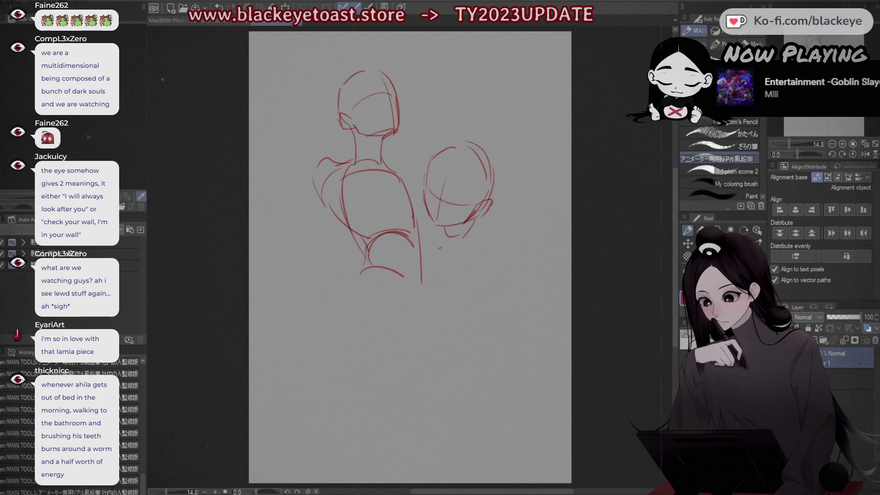
key("ctrl+z")
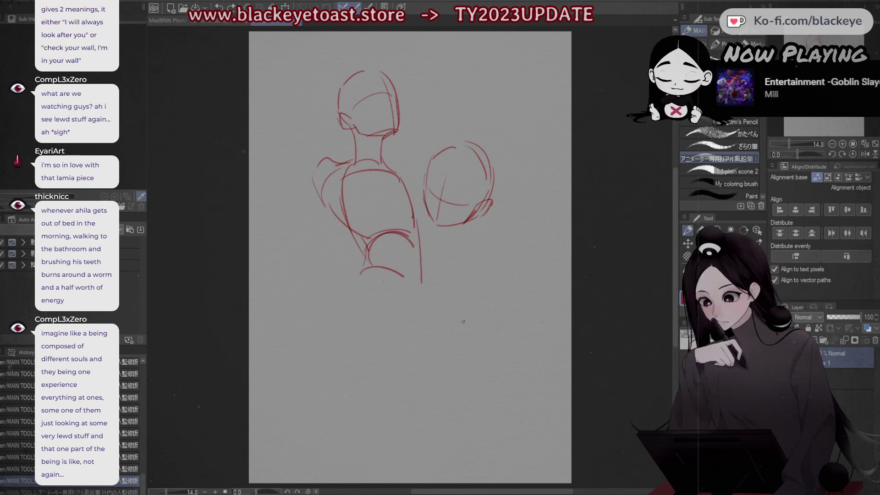
Step: Lasso the second head, scale it down slightly, clear the selection and return to the sketching pencil
key("m")
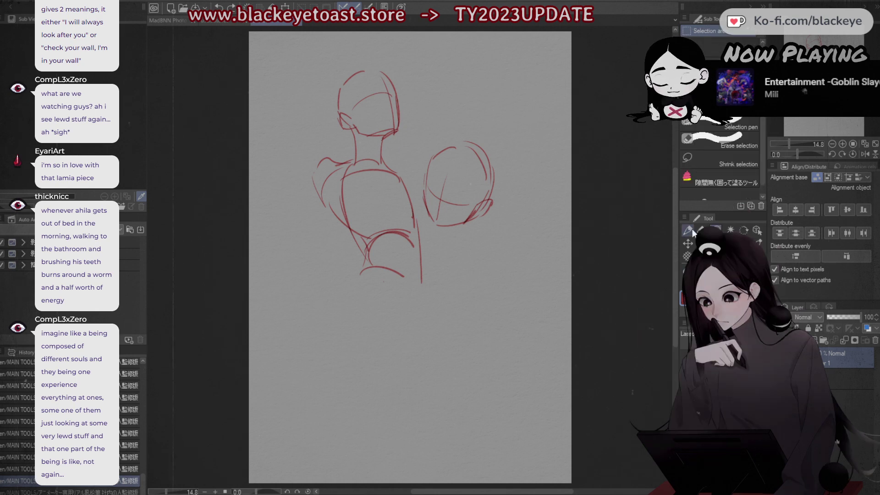
mouse_move(410, 166)
left_mouse_down()
mouse_move(420, 202)
mouse_move(470, 110)
mouse_move(409, 166)
left_mouse_up()
key("ctrl+t")
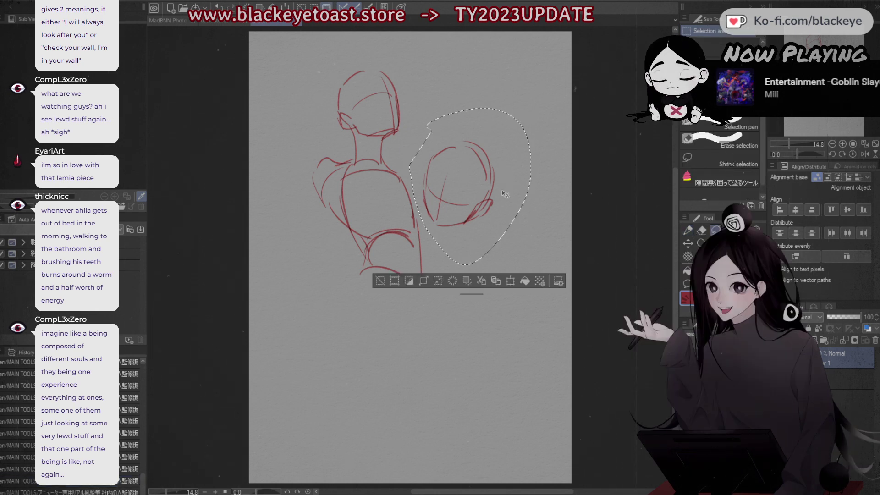
left_click_drag(531, 108, 523, 119)
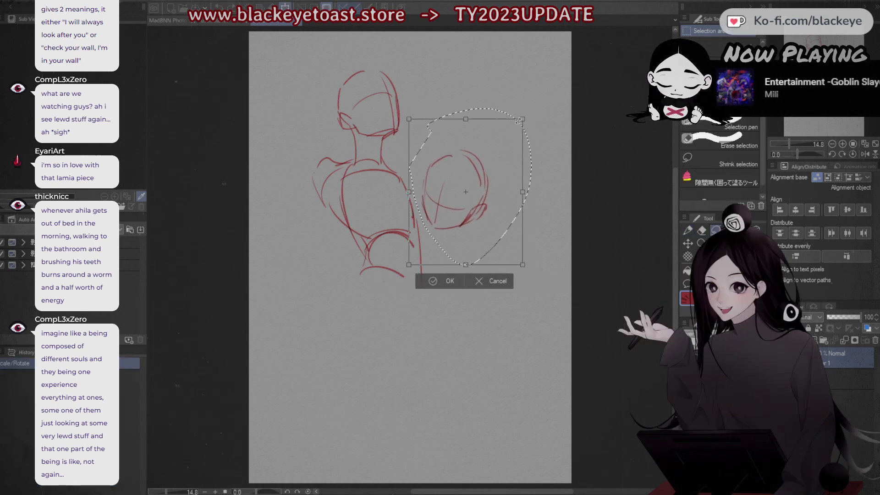
left_click(441, 281)
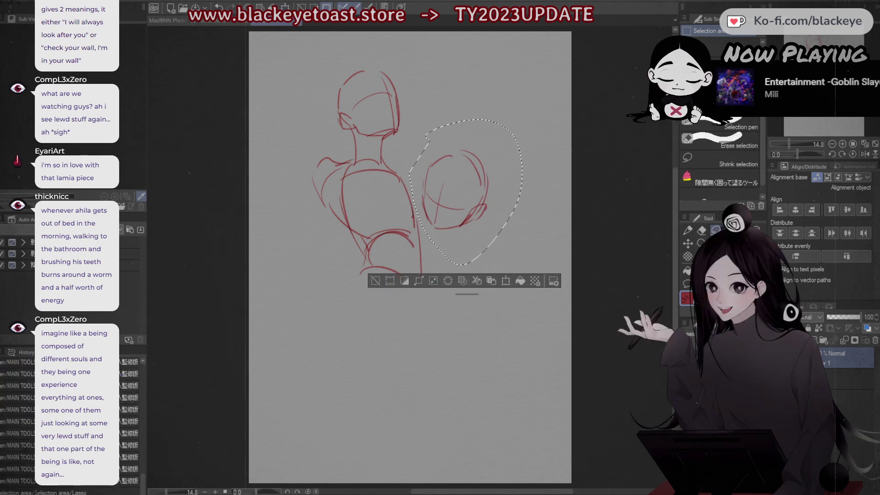
left_click(687, 230)
left_click(374, 285)
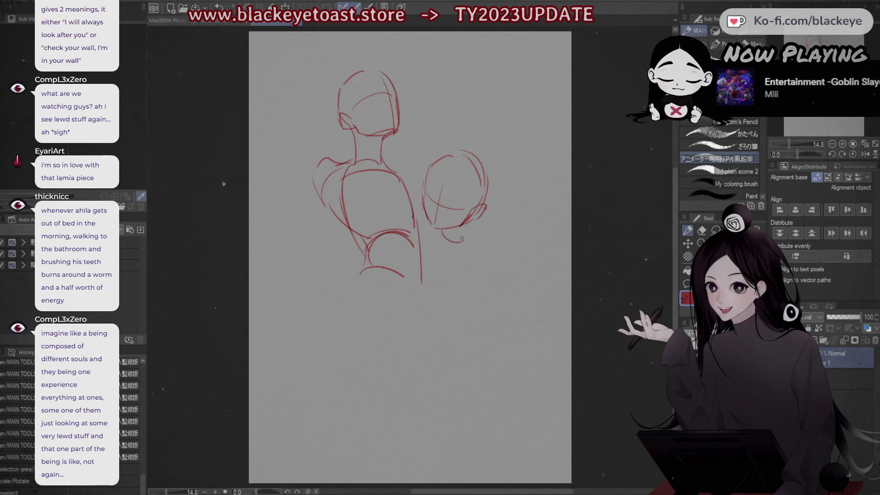
Step: Sketch the second figure's neckline and a rounded, leaning torso beneath its head, redoing the strokes that miss
left_click_drag(444, 232, 477, 229)
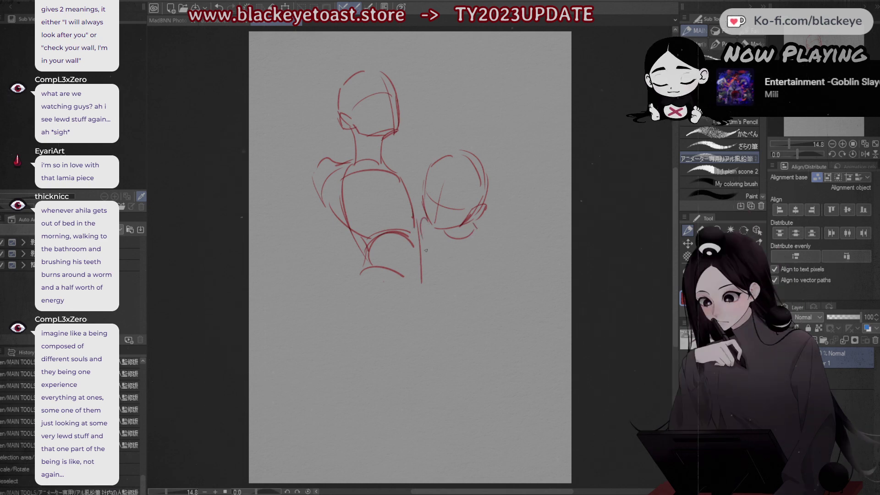
mouse_move(422, 221)
left_mouse_down()
mouse_move(438, 273)
mouse_move(456, 291)
left_mouse_up()
mouse_move(449, 281)
left_mouse_down()
mouse_move(463, 298)
mouse_move(493, 303)
left_mouse_up()
key("ctrl+z")
key("ctrl+z")
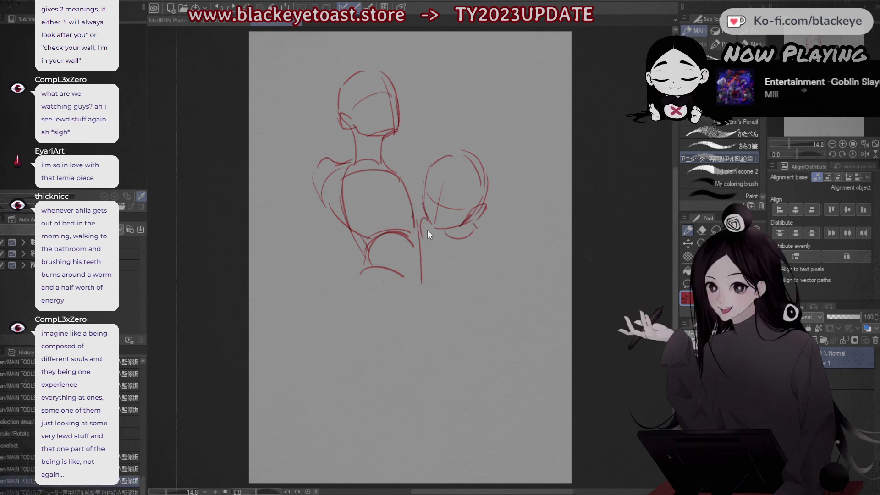
left_click_drag(430, 228, 447, 270)
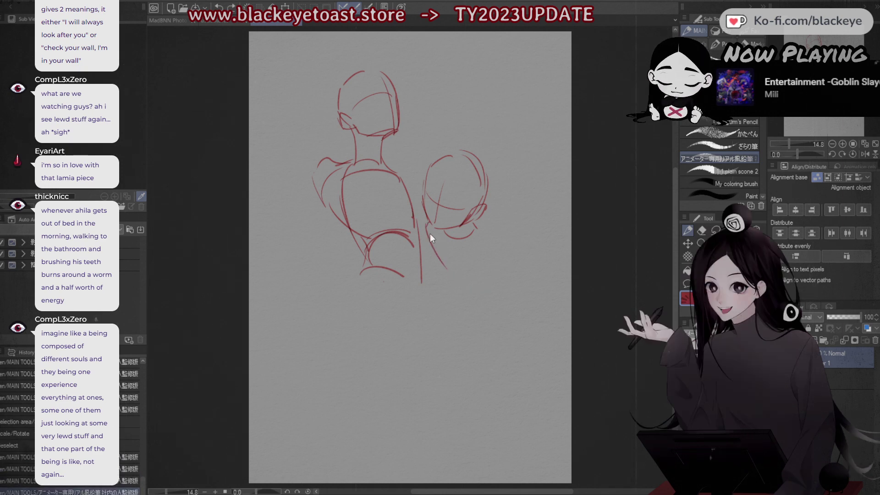
left_click_drag(427, 227, 504, 263)
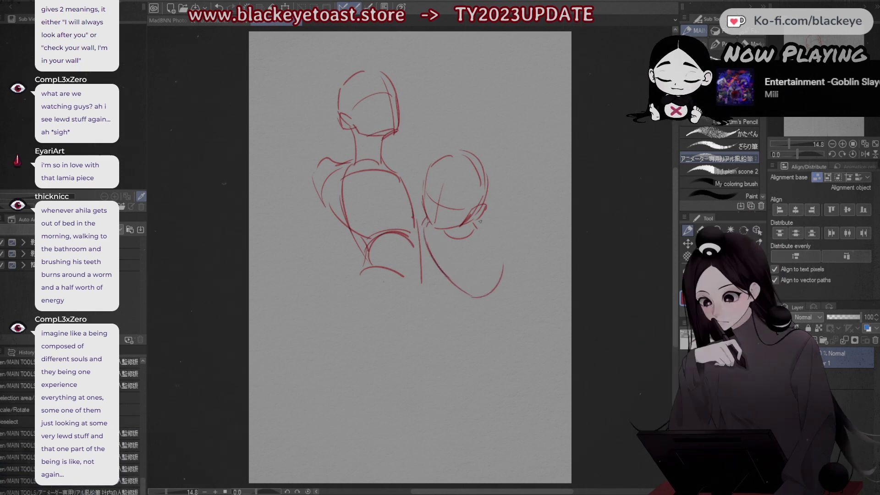
mouse_move(472, 232)
left_mouse_down()
mouse_move(506, 268)
mouse_move(506, 257)
mouse_move(500, 289)
left_mouse_up()
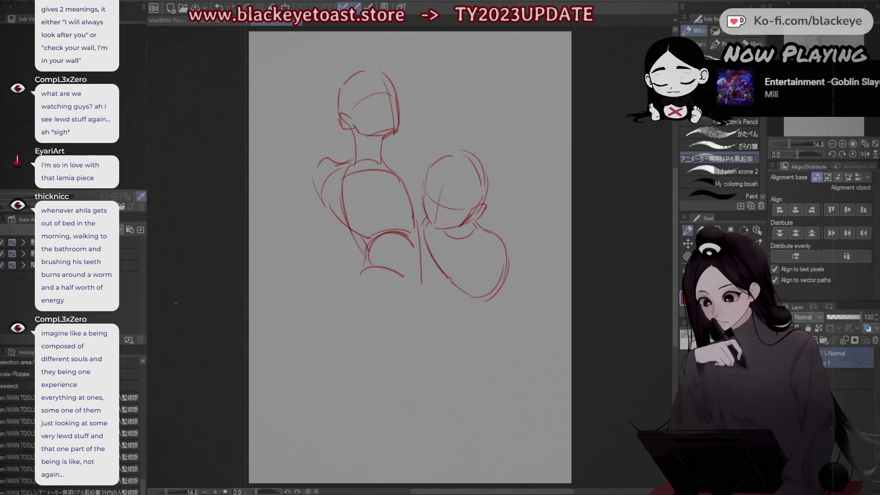
Step: Sketch a tapering waist beneath the second figure's torso and close the first figure's waist with an angled lower corner
mouse_move(450, 278)
left_mouse_down()
mouse_move(437, 302)
mouse_move(457, 328)
mouse_move(489, 322)
left_mouse_up()
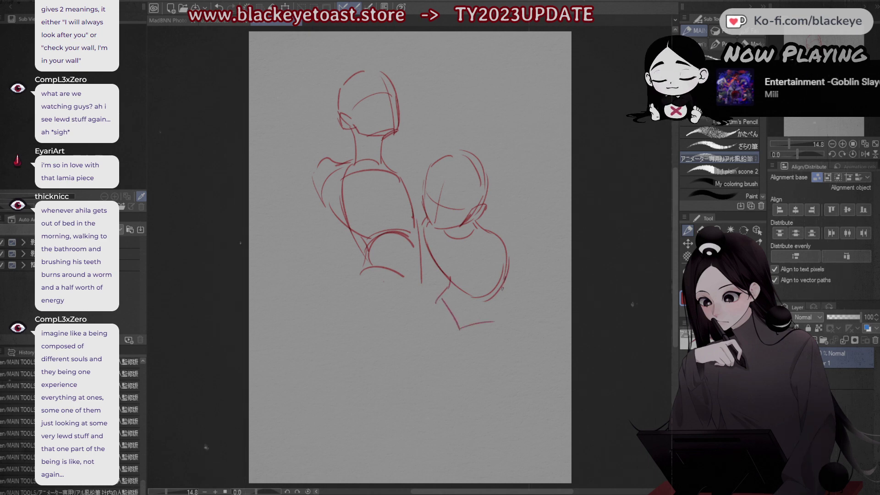
left_click_drag(504, 281, 495, 327)
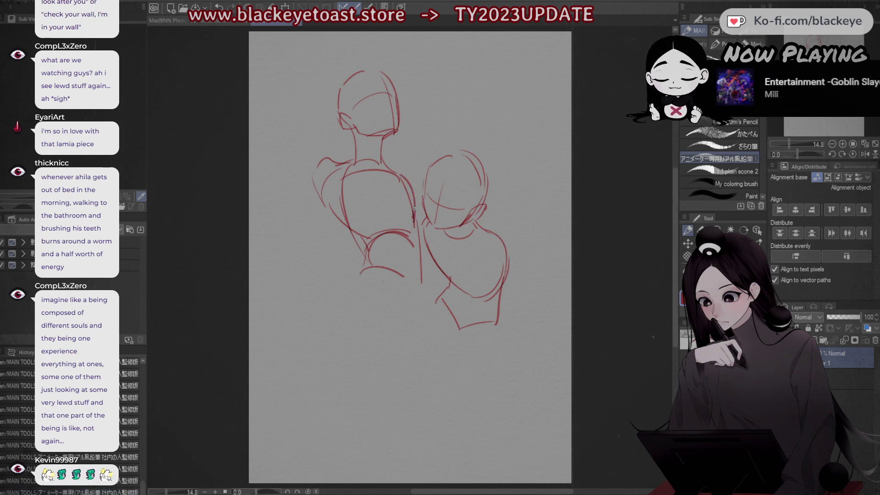
left_click_drag(367, 269, 402, 299)
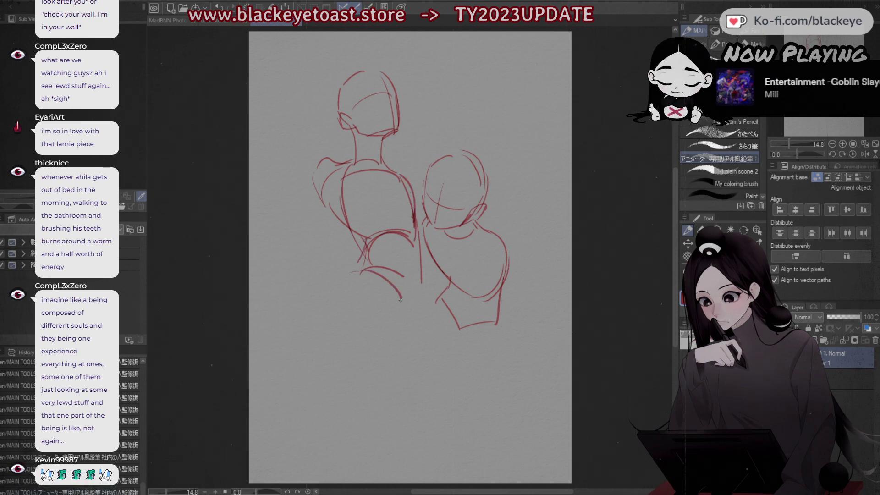
left_click_drag(419, 247, 422, 288)
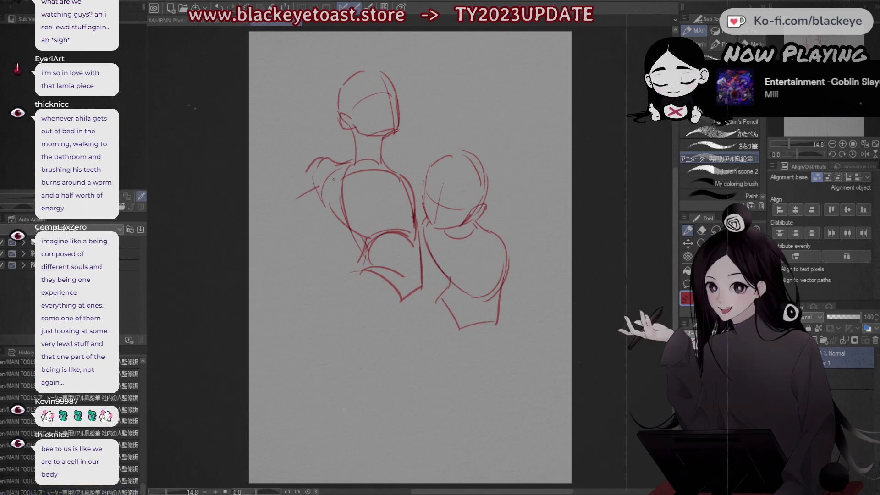
Step: Sketch the first figure's outer arm bent at the elbow, with the forearm reaching back toward the waist
left_click_drag(310, 166, 283, 204)
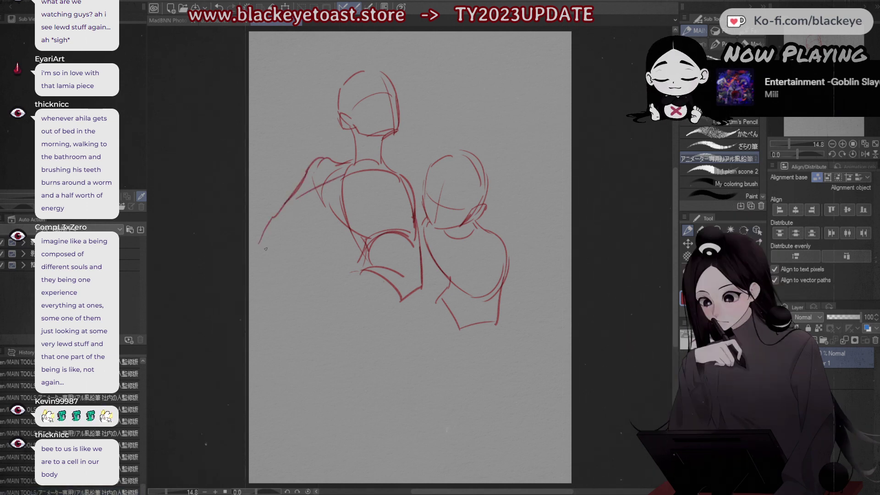
mouse_move(292, 239)
left_mouse_down()
mouse_move(330, 189)
mouse_move(347, 186)
left_mouse_up()
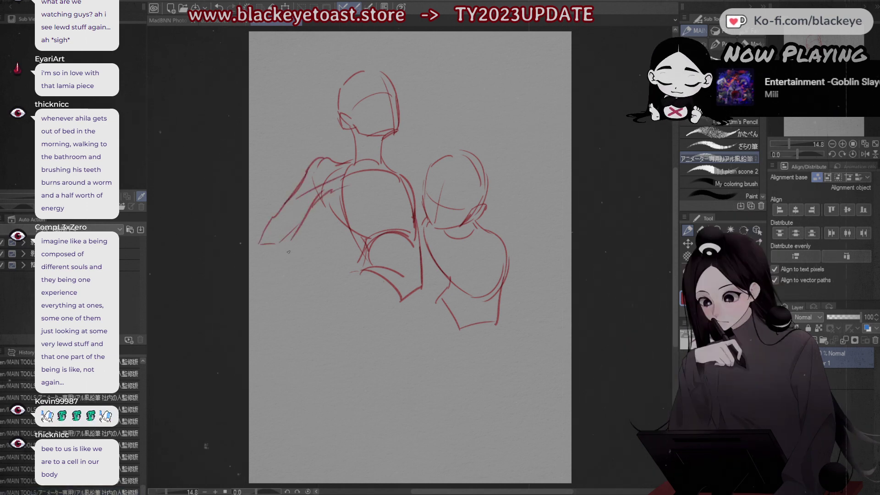
mouse_move(265, 231)
left_mouse_down()
mouse_move(288, 223)
mouse_move(313, 233)
left_mouse_up()
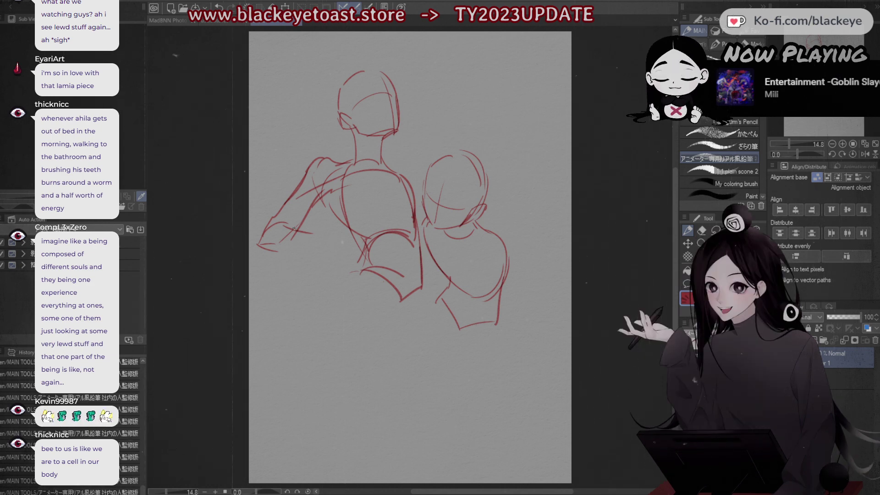
left_click_drag(292, 228, 337, 248)
key("ctrl+z")
left_click_drag(286, 225, 336, 250)
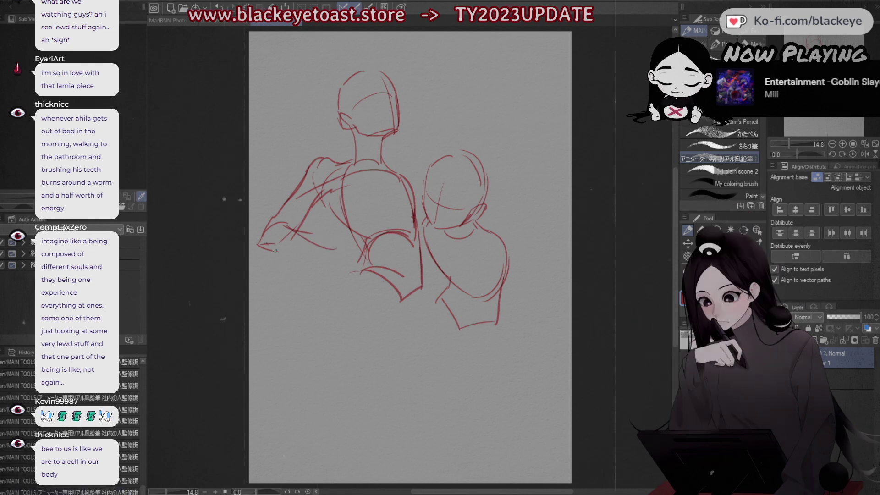
left_click_drag(276, 251, 330, 259)
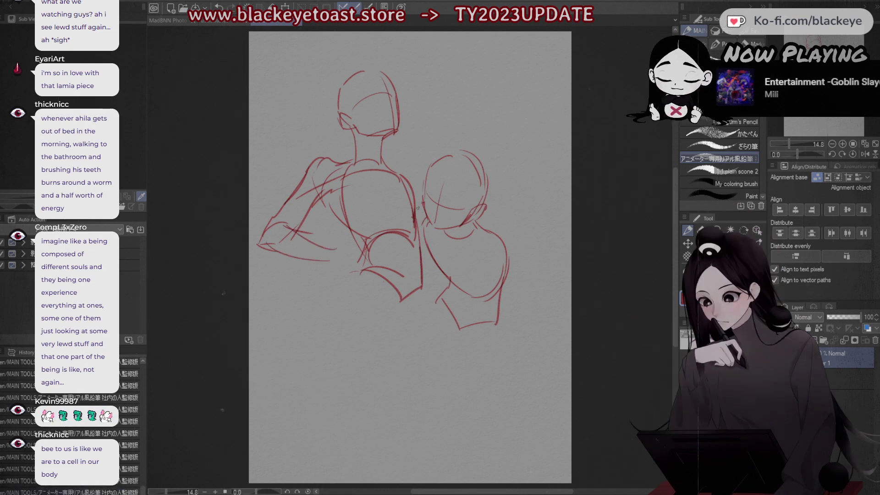
Step: Sketch the second figure's shoulders and its outer arm hanging down to the wrist, redoing the strokes that miss
left_click_drag(424, 209, 420, 224)
key("ctrl+z")
left_click_drag(419, 225, 438, 263)
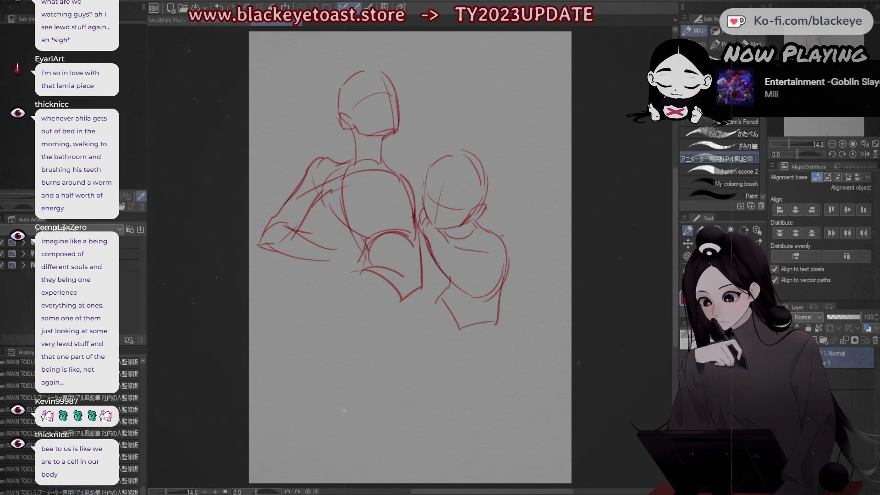
mouse_move(513, 239)
left_mouse_down()
mouse_move(517, 271)
mouse_move(525, 273)
left_mouse_up()
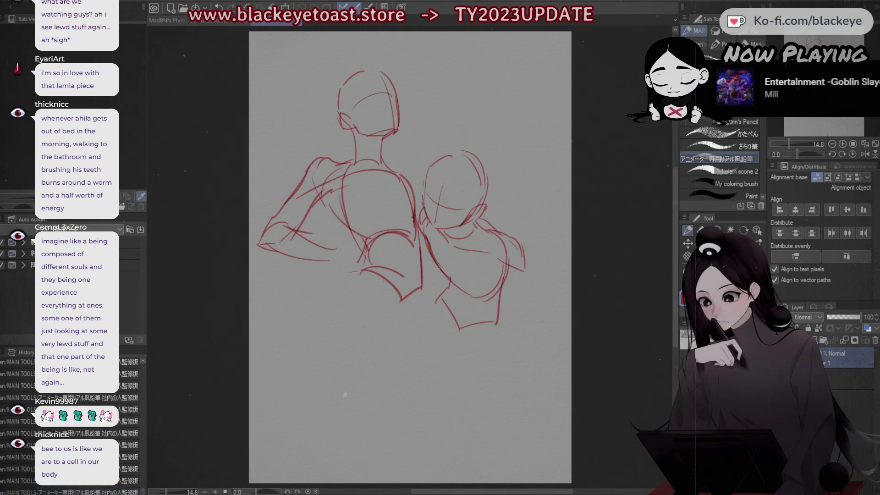
left_click_drag(523, 258, 543, 304)
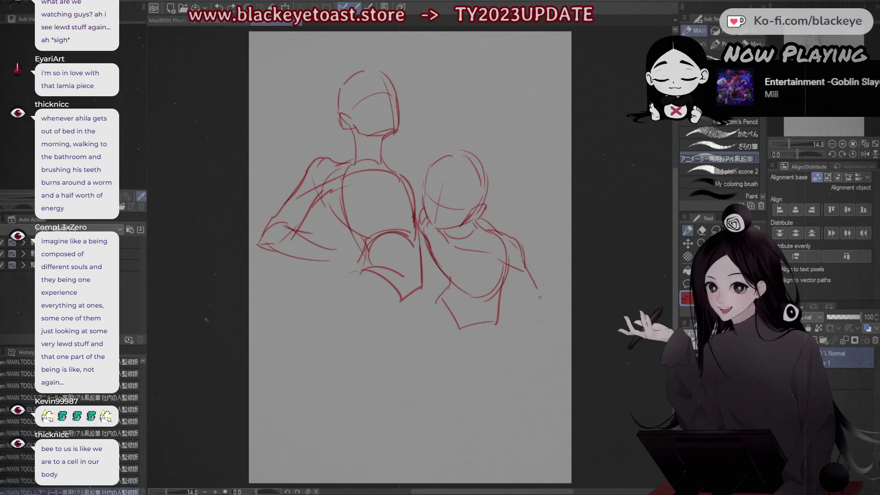
left_click_drag(504, 270, 529, 314)
key("ctrl+z")
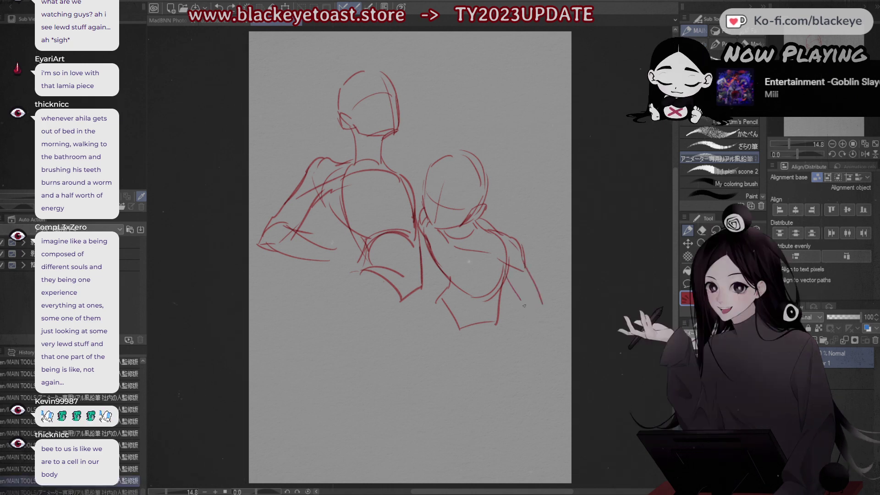
mouse_move(506, 276)
left_mouse_down()
mouse_move(528, 313)
mouse_move(542, 304)
mouse_move(528, 347)
mouse_move(537, 361)
left_mouse_up()
left_click_drag(544, 316, 533, 366)
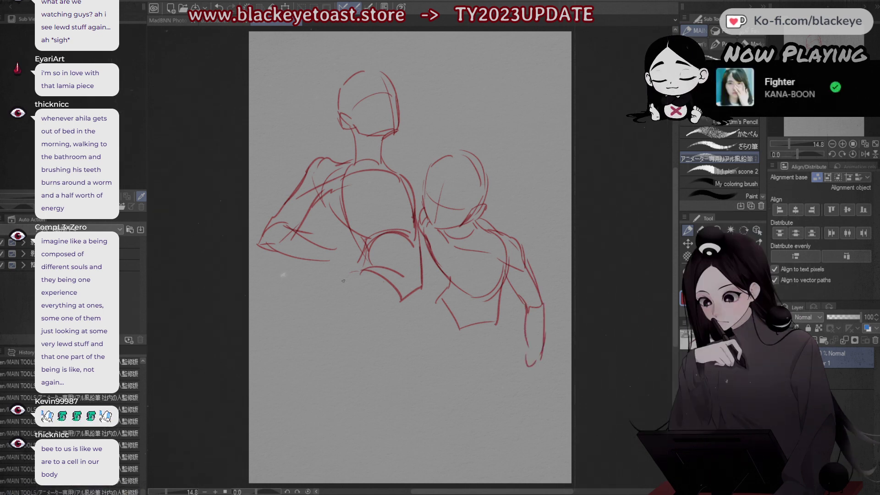
Step: Add the first figure's wide hip curve and redirect its bent forearm down toward the hip
key("ctrl+z")
left_click_drag(362, 268, 316, 339)
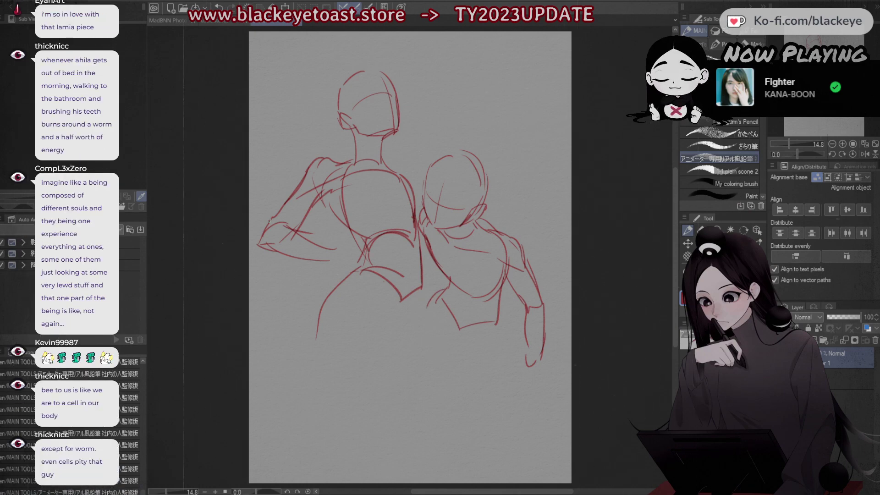
left_click_drag(293, 226, 307, 270)
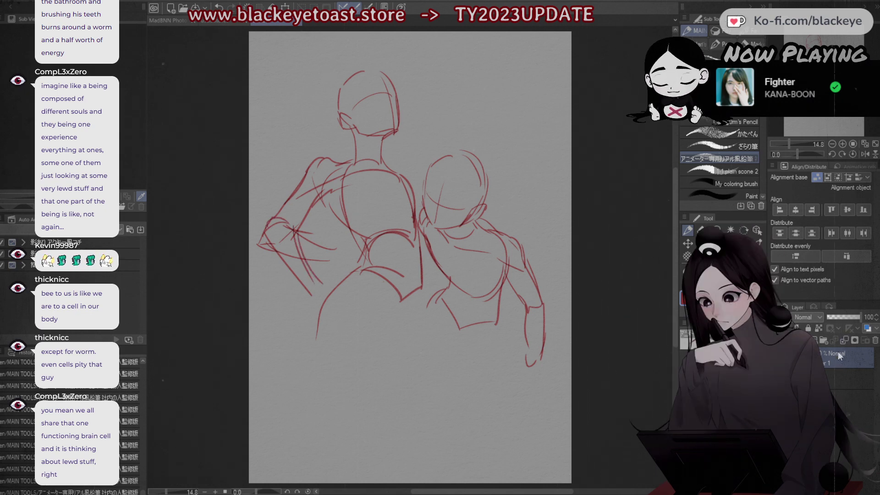
Step: Move the whole two-figure sketch lower on the canvas and add a new raster layer
key("ctrl+t")
left_click_drag(481, 284, 487, 346)
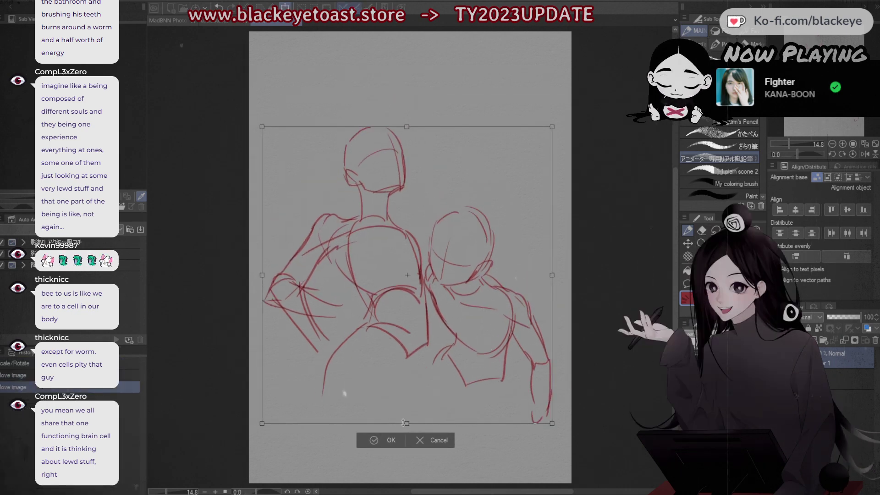
key("Return")
key("ctrl+shift+n")
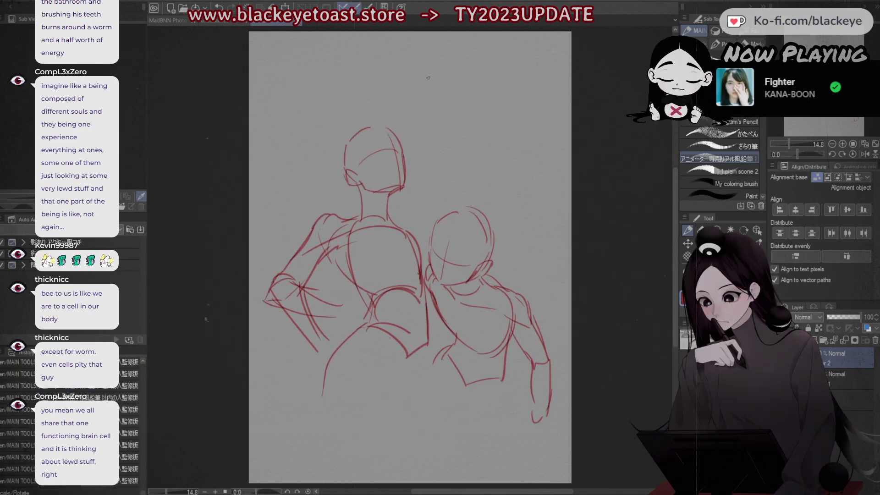
Step: Sketch a third, pointed oval head above the two figures on the new layer, undoing its trial face guidelines
mouse_move(438, 51)
left_mouse_down()
mouse_move(422, 65)
mouse_move(443, 125)
left_mouse_up()
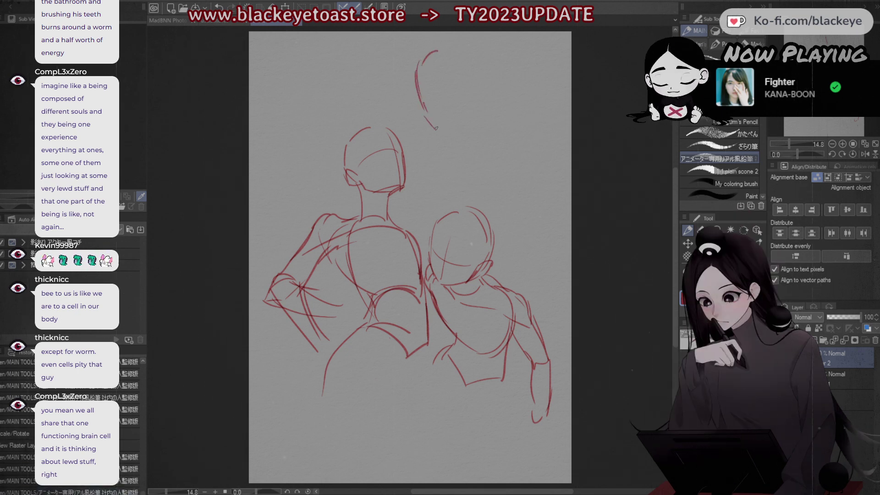
left_click_drag(431, 121, 461, 117)
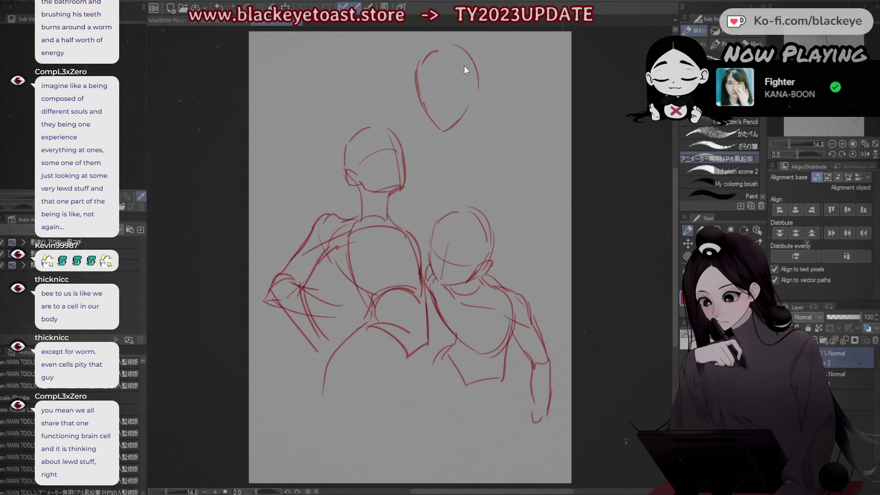
mouse_move(471, 58)
left_mouse_down()
mouse_move(476, 108)
mouse_move(459, 123)
left_mouse_up()
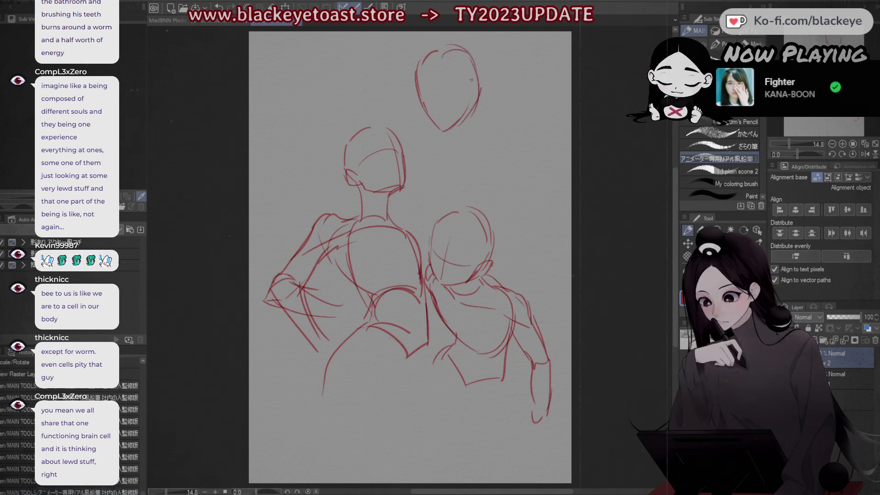
mouse_move(424, 56)
left_mouse_down()
mouse_move(472, 57)
mouse_move(441, 120)
mouse_move(472, 98)
left_mouse_up()
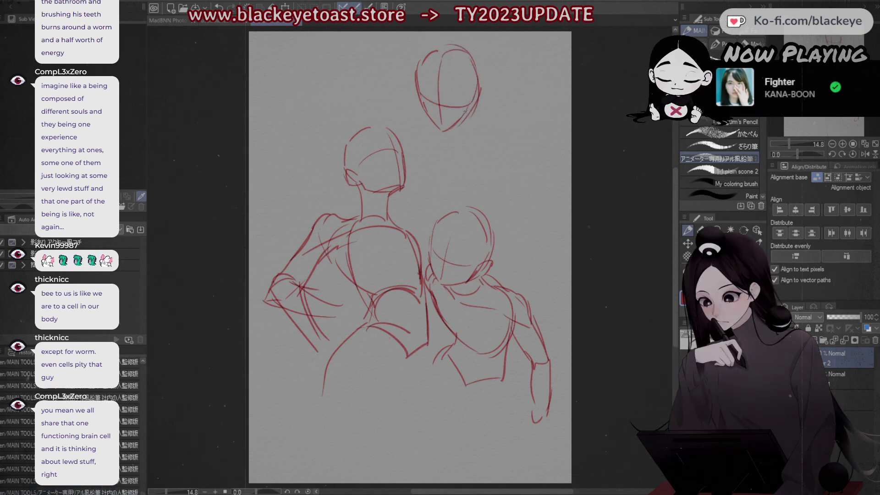
key("ctrl+z")
key("ctrl+z")
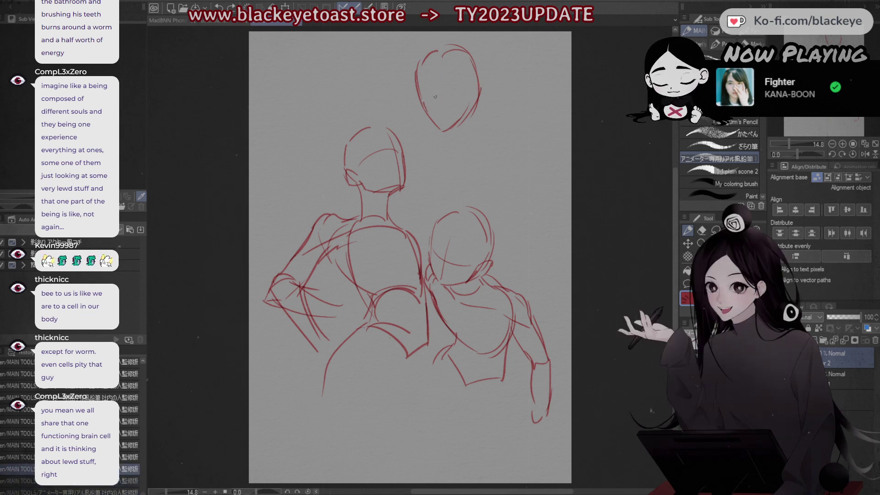
Step: Scale the third head down, shift it toward the first figure and add crossing face guidelines
key("ctrl+t")
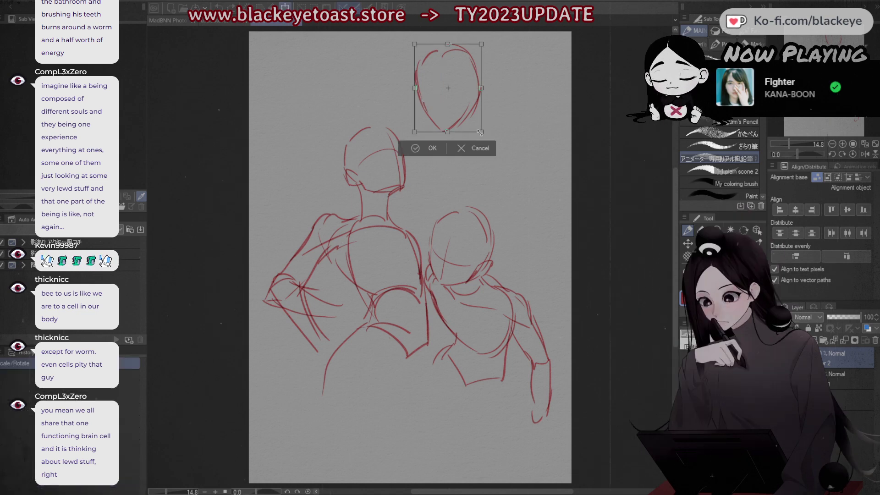
mouse_move(472, 119)
left_mouse_down()
mouse_move(444, 106)
mouse_move(442, 71)
mouse_move(430, 111)
left_mouse_up()
left_click(415, 137)
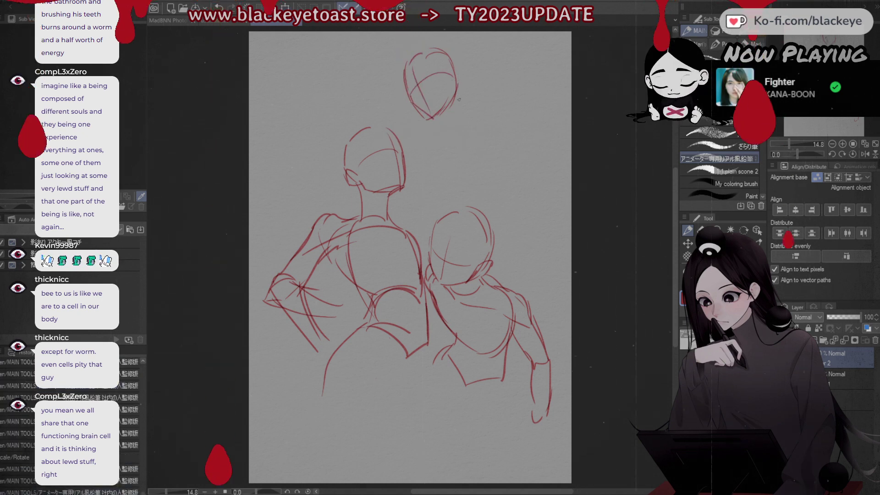
Step: Sketch the third figure's curved, leaning torso beneath its head and rework the first figure's neck line
mouse_move(460, 123)
left_mouse_down()
mouse_move(422, 202)
mouse_move(428, 215)
mouse_move(470, 179)
mouse_move(472, 143)
mouse_move(464, 175)
left_mouse_up()
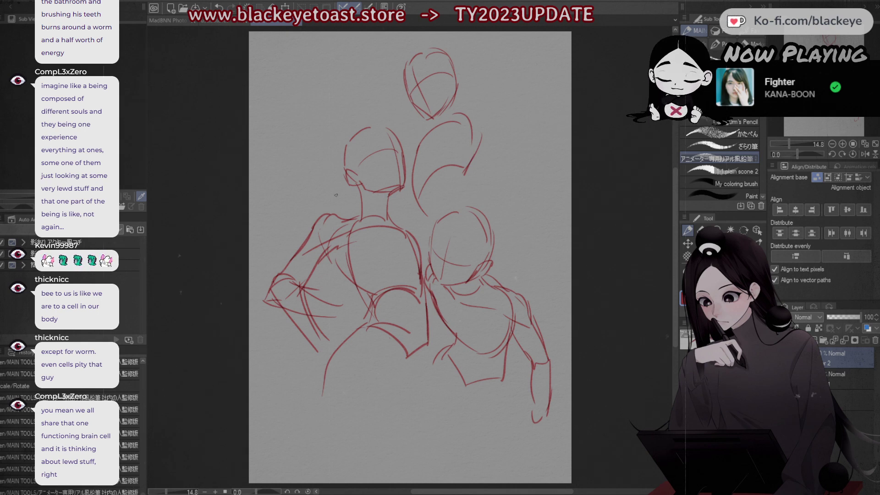
left_click_drag(360, 185, 363, 208)
key("ctrl+z")
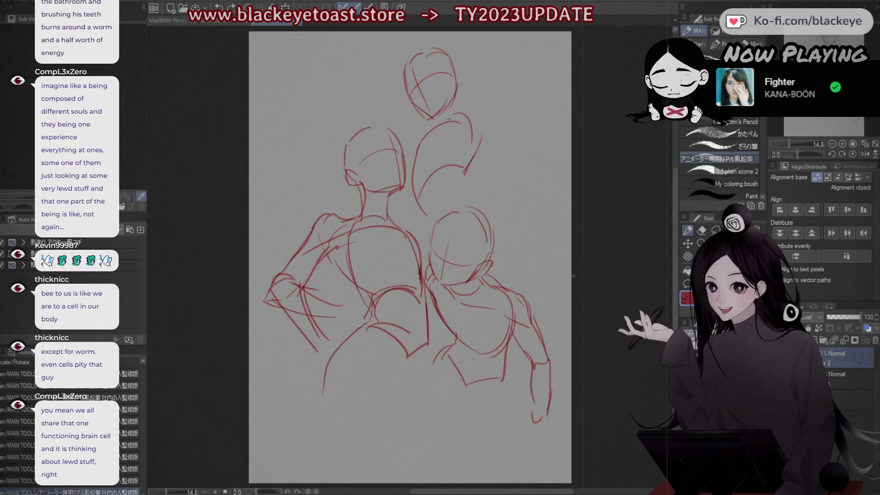
mouse_move(451, 120)
left_mouse_down()
mouse_move(480, 104)
mouse_move(476, 135)
mouse_move(460, 115)
mouse_move(466, 141)
mouse_move(456, 115)
mouse_move(471, 142)
mouse_move(456, 129)
mouse_move(439, 194)
left_mouse_up()
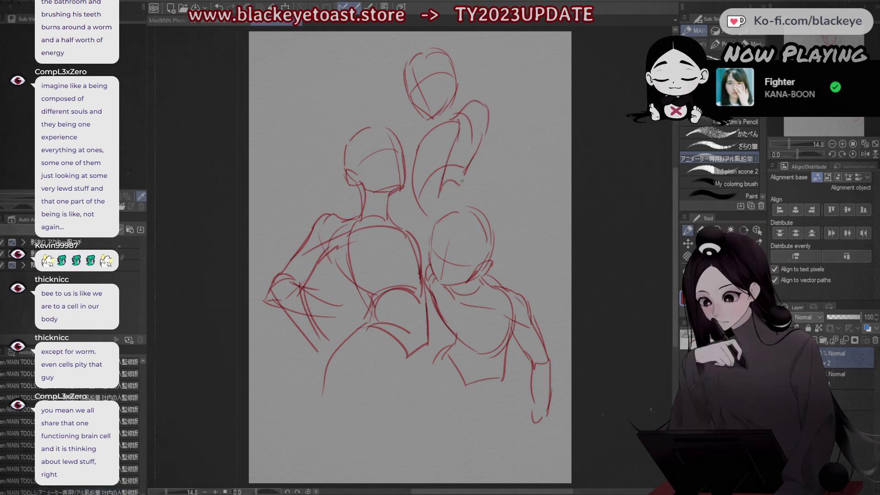
key("ctrl+z")
key("ctrl+z")
key("ctrl+z")
key("ctrl+z")
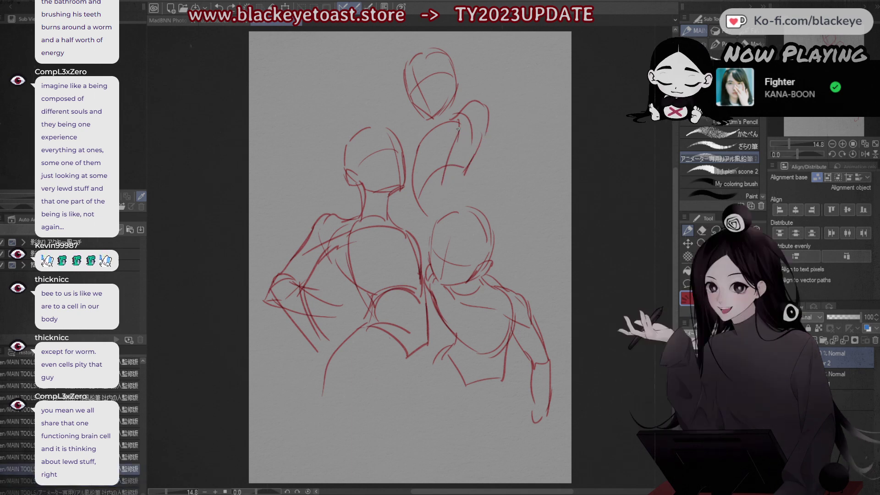
left_click_drag(455, 124, 444, 179)
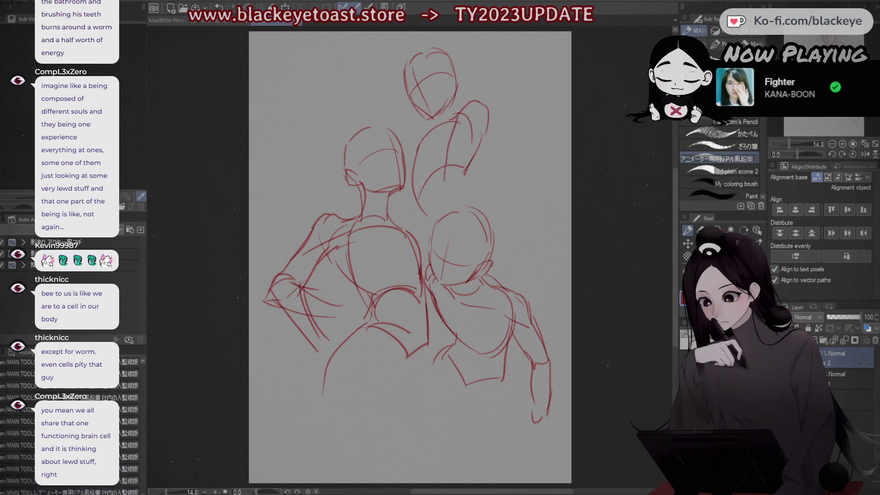
left_click_drag(480, 135, 467, 160)
key("ctrl+z")
key("ctrl+z")
key("ctrl+z")
key("ctrl+z")
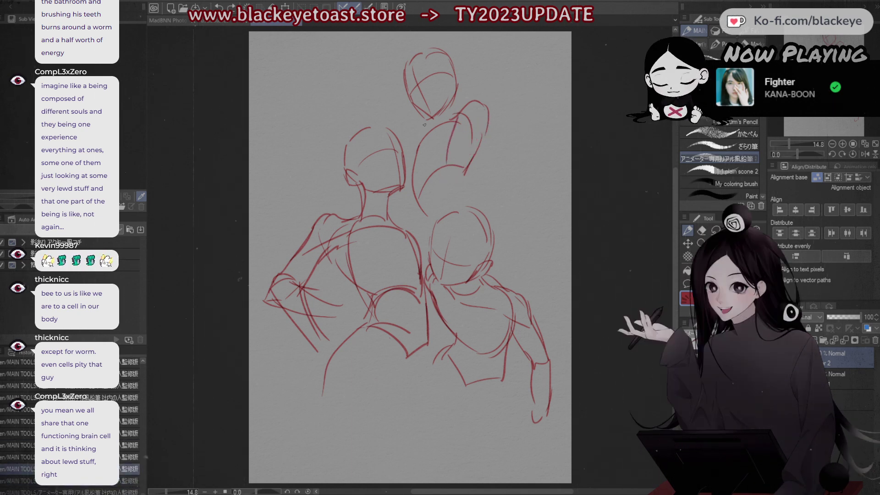
key("ctrl+z")
key("ctrl+z")
Step: Redraw the third figure's rounded shoulder and add its ear, neck and lower chest curve, undoing a trial waist line
mouse_move(457, 112)
left_mouse_down()
mouse_move(483, 121)
mouse_move(468, 163)
left_mouse_up()
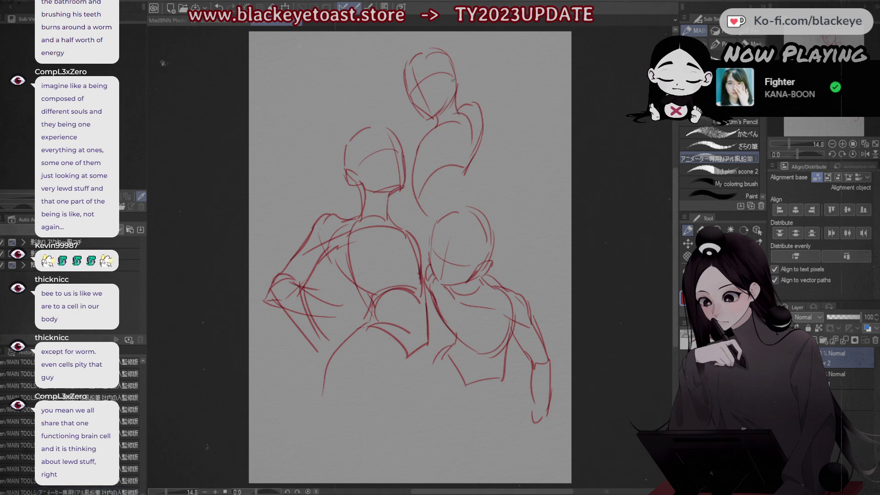
mouse_move(456, 67)
left_mouse_down()
mouse_move(461, 88)
mouse_move(449, 95)
left_mouse_up()
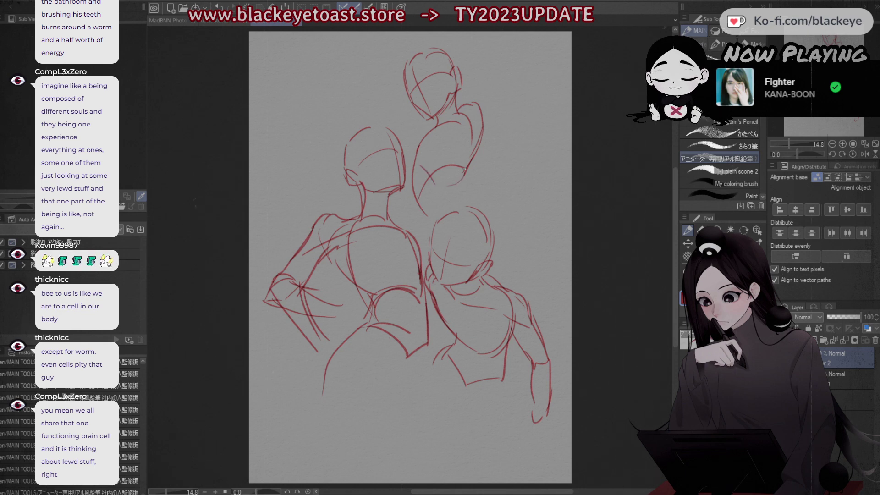
left_click_drag(458, 184, 474, 200)
key("ctrl+z")
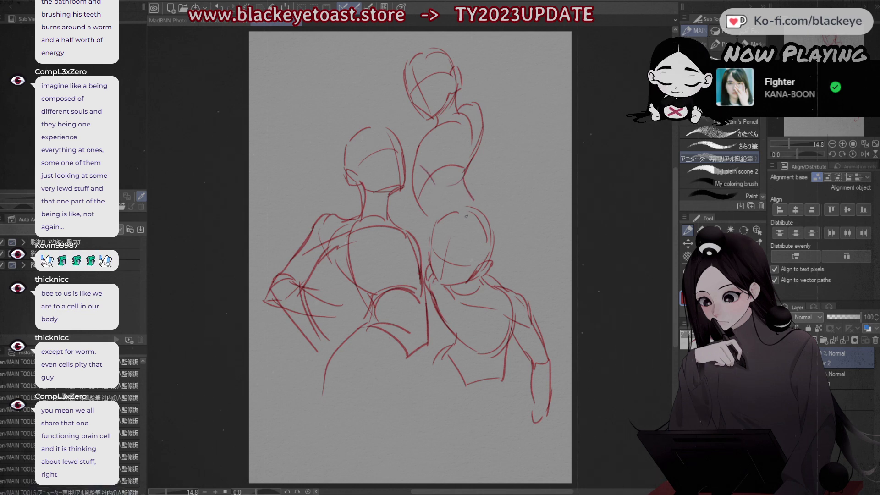
key("ctrl+z")
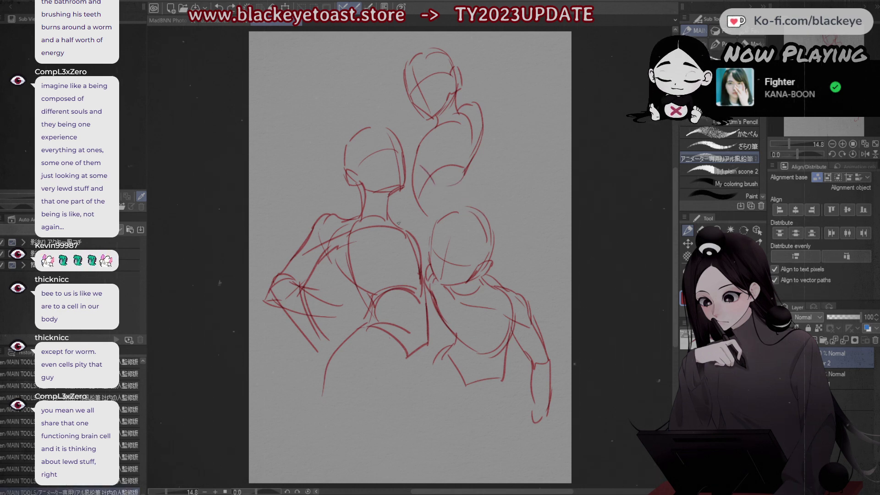
Step: Undo the last stroke and move the third figure slightly lower on the canvas
key("ctrl+z")
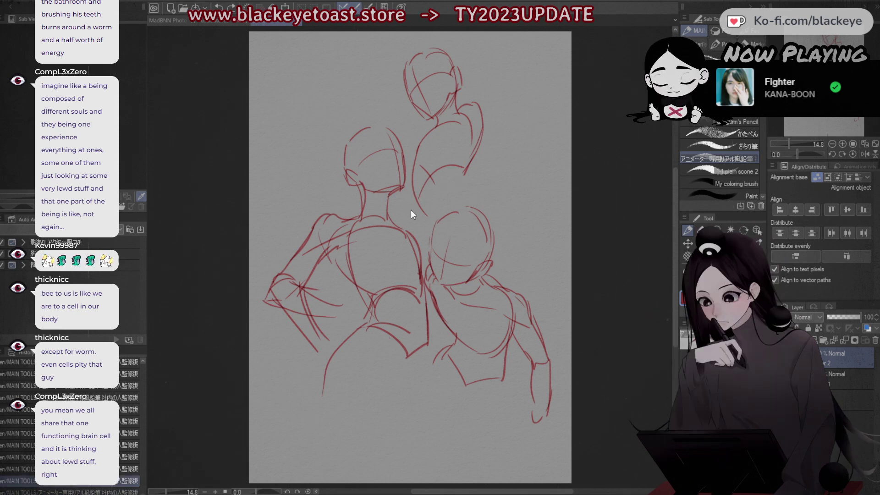
key("ctrl+t")
left_click_drag(454, 195, 457, 197)
left_click(390, 252)
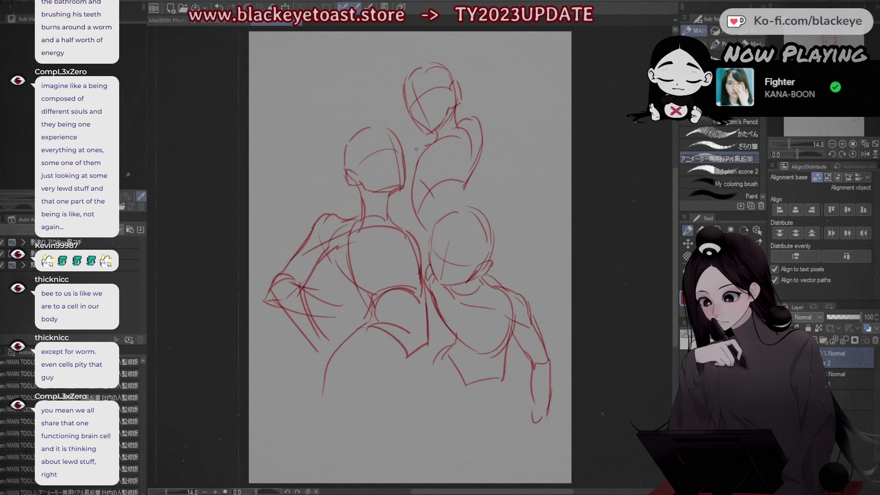
Step: Sketch the third figure's near shoulder beside the first figure's head, undoing the trial strokes for the arms
key("ctrl+z")
left_click_drag(433, 142, 408, 153)
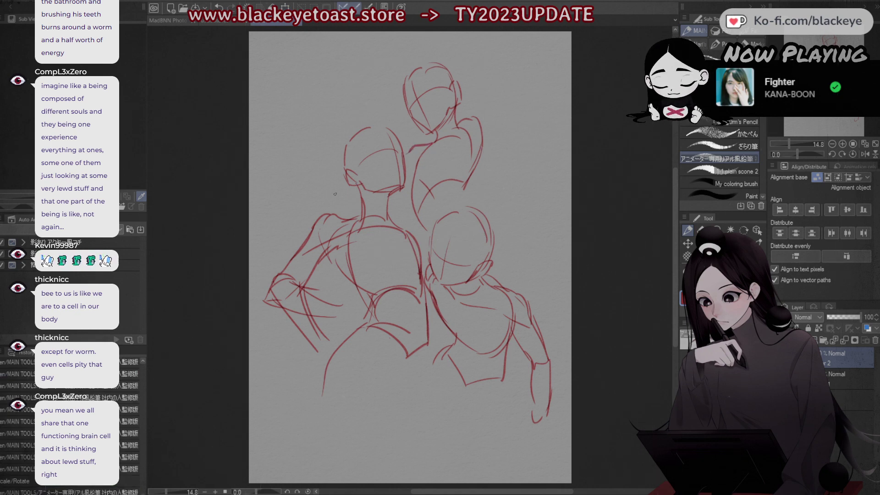
mouse_move(342, 182)
left_mouse_down()
mouse_move(320, 190)
mouse_move(333, 184)
left_mouse_up()
key("ctrl+z")
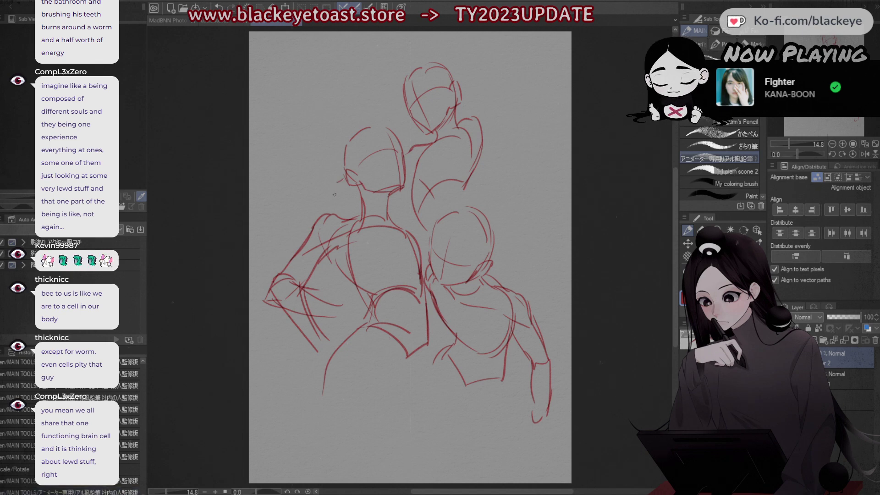
key("ctrl+z")
mouse_move(412, 149)
left_mouse_down()
mouse_move(403, 160)
mouse_move(419, 166)
left_mouse_up()
mouse_move(451, 129)
left_mouse_down()
mouse_move(478, 131)
mouse_move(469, 133)
mouse_move(483, 137)
mouse_move(491, 164)
left_mouse_up()
key("ctrl+z")
key("ctrl+z")
key("ctrl+z")
key("ctrl+z")
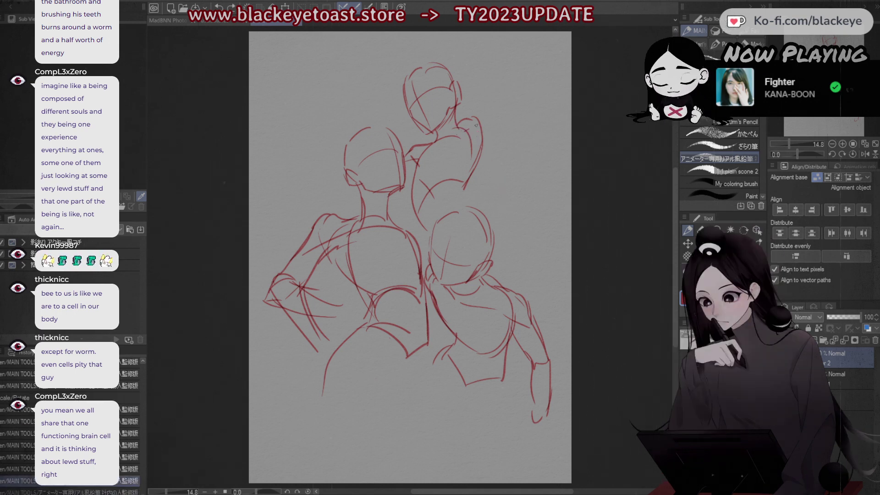
Step: Draw the third figure's outer arm hanging down beside the second head and the other arm behind the first figure's shoulder
mouse_move(465, 128)
left_mouse_down()
mouse_move(502, 144)
mouse_move(497, 126)
mouse_move(504, 160)
left_mouse_up()
key("ctrl+z")
key("ctrl+z")
mouse_move(469, 128)
left_mouse_down()
mouse_move(499, 131)
mouse_move(501, 177)
left_mouse_up()
left_click_drag(477, 150, 503, 222)
mouse_move(493, 146)
left_mouse_down()
mouse_move(515, 205)
mouse_move(500, 274)
mouse_move(520, 260)
left_mouse_up()
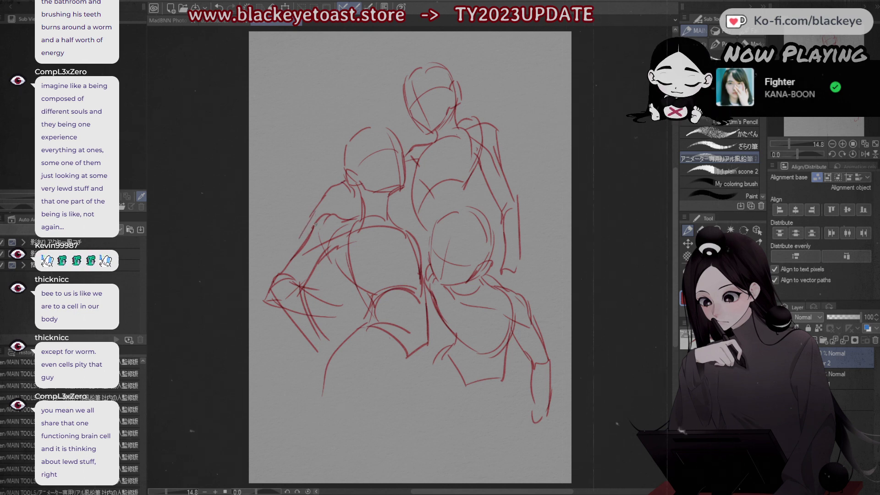
key("ctrl+z")
left_click_drag(304, 224, 319, 222)
mouse_move(352, 198)
left_mouse_down()
mouse_move(323, 220)
mouse_move(340, 209)
left_mouse_up()
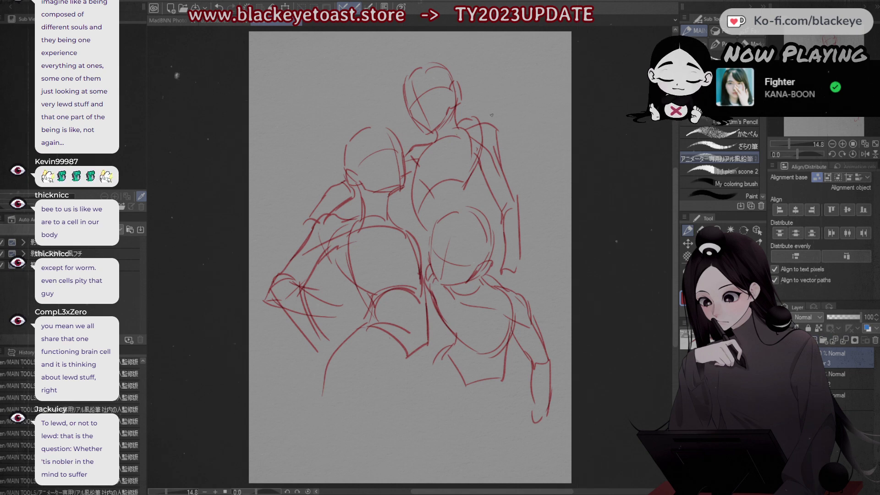
Step: Sketch sweeping wing curves on a new layer, running from beside the third figure's head and outer arm to the canvas edge
left_click_drag(504, 110, 490, 121)
left_click_drag(472, 41, 571, 96)
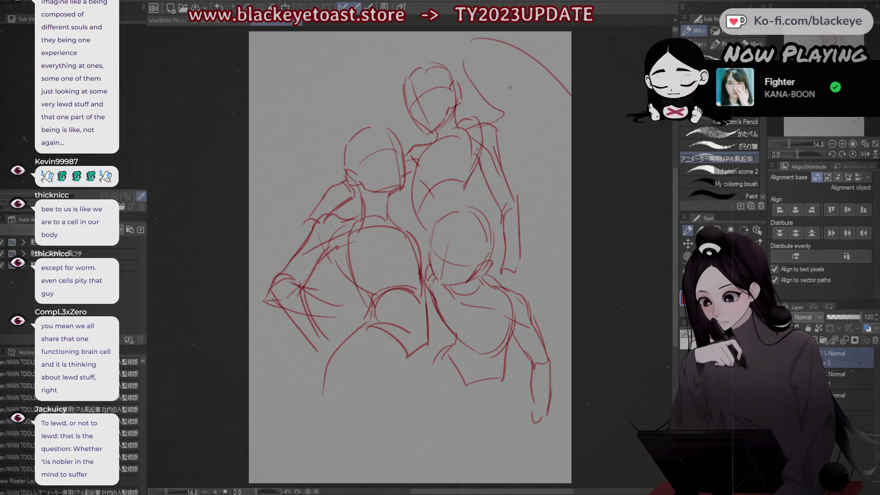
mouse_move(501, 88)
left_mouse_down()
mouse_move(560, 152)
mouse_move(498, 165)
left_mouse_up()
key("ctrl+z")
left_click_drag(518, 110, 544, 121)
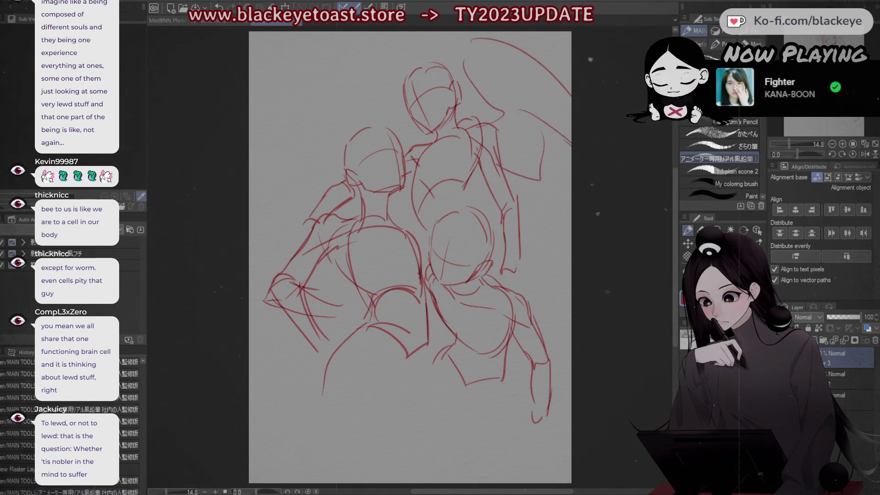
left_click_drag(511, 185, 572, 241)
key("ctrl+z")
left_click_drag(502, 189, 572, 201)
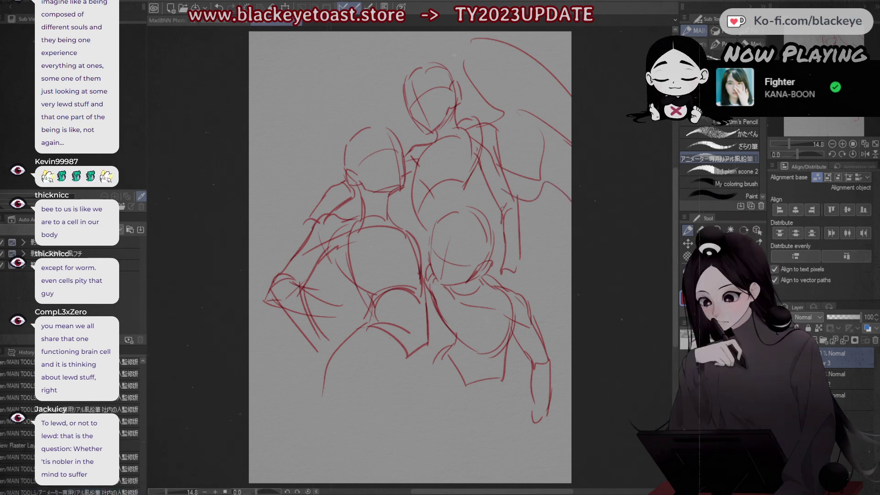
left_click_drag(503, 206, 571, 230)
Step: Sketch the opposite wing's arched outline and feather curves above and beside the first figure, undoing misplaced strokes
mouse_move(398, 74)
left_mouse_down()
mouse_move(291, 102)
mouse_move(256, 148)
left_mouse_up()
left_click_drag(339, 120, 252, 149)
key("ctrl+z")
left_click_drag(308, 103, 250, 124)
left_click_drag(370, 133, 318, 146)
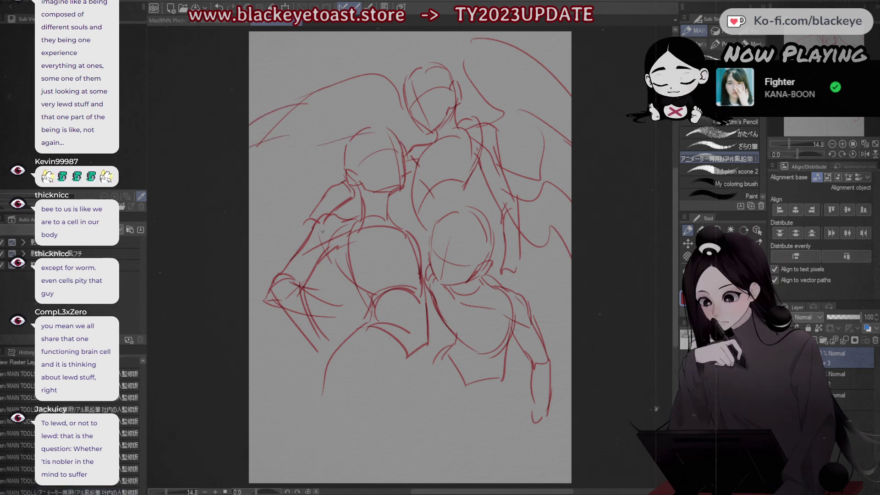
mouse_move(349, 278)
left_mouse_down()
mouse_move(316, 266)
mouse_move(263, 190)
left_mouse_up()
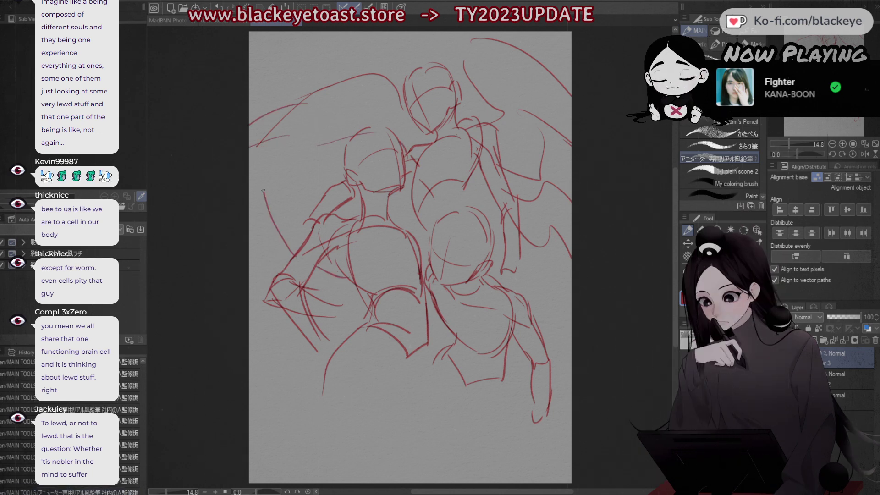
key("ctrl+z")
left_click_drag(300, 243, 250, 180)
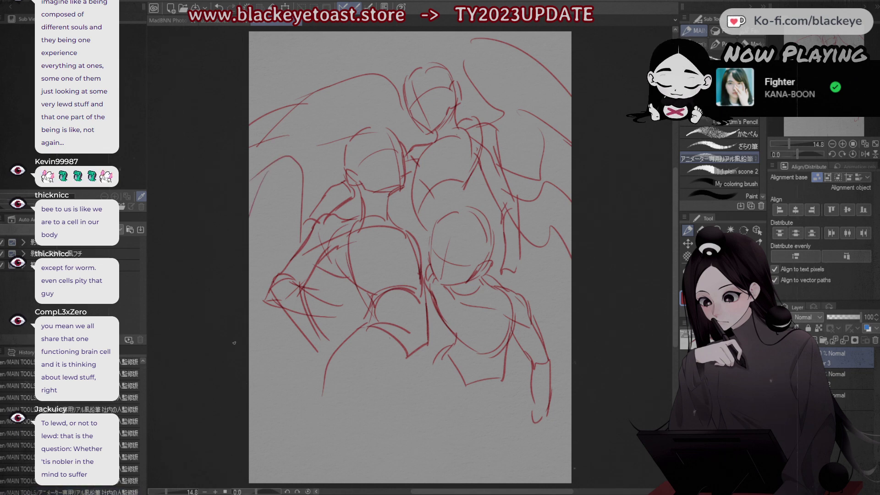
Step: Add a pointed wing tip low at the canvas edge, a curve by the first figure's elbow and lower feathers beside the third figure's arm
left_click_drag(259, 404, 283, 438)
mouse_move(278, 399)
left_mouse_down()
mouse_move(281, 435)
mouse_move(290, 409)
left_mouse_up()
mouse_move(296, 307)
left_mouse_down()
mouse_move(321, 298)
mouse_move(358, 295)
left_mouse_up()
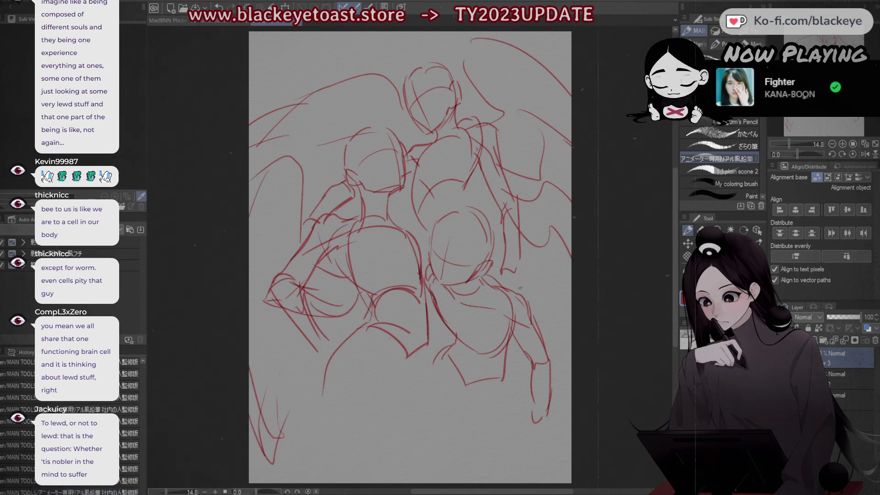
left_click_drag(520, 237, 503, 283)
left_click_drag(503, 196, 538, 188)
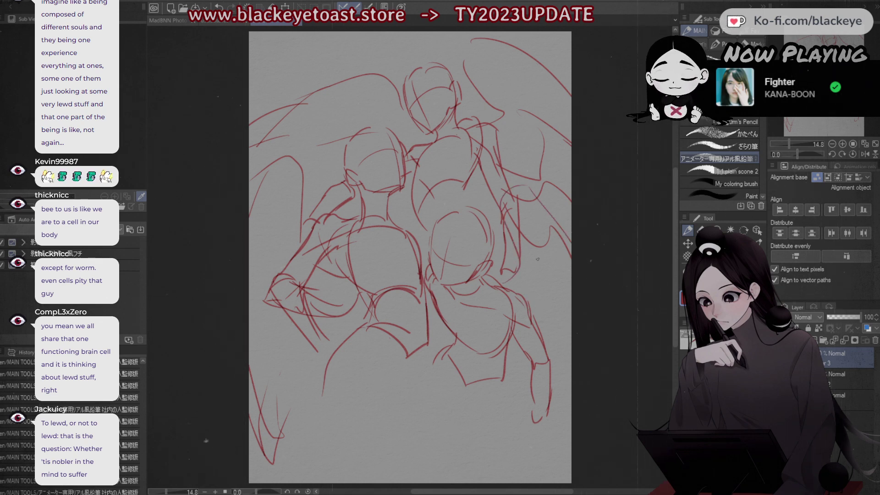
mouse_move(503, 216)
left_mouse_down()
mouse_move(573, 318)
mouse_move(567, 309)
mouse_move(535, 321)
left_mouse_up()
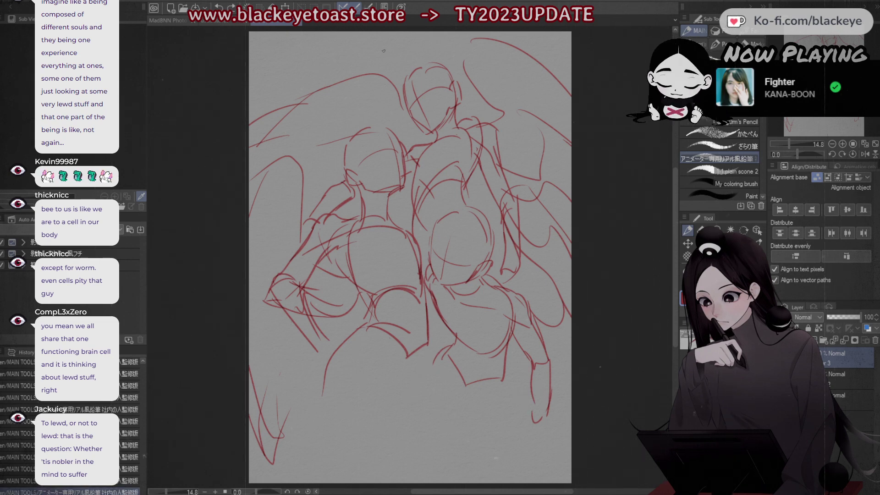
Step: Arch a wing outline above and around the third figure's head, undoing trial curves until it fits
left_click_drag(384, 34, 378, 71)
key("ctrl+z")
mouse_move(403, 33)
left_mouse_down()
mouse_move(382, 60)
mouse_move(392, 57)
mouse_move(383, 76)
left_mouse_up()
key("ctrl+z")
left_click_drag(451, 33, 475, 45)
key("ctrl+z")
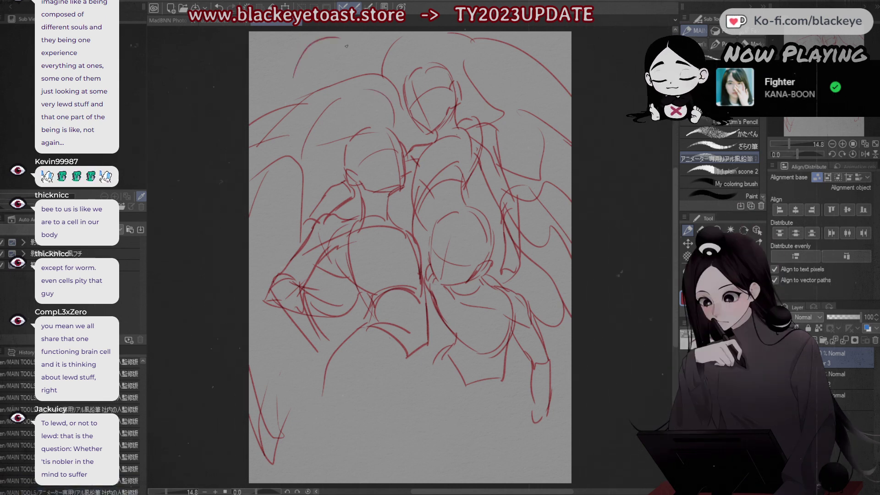
Step: Draw two small floating leaf-shaped eyes in the canvas corner above the first figure's wing
mouse_move(294, 76)
left_mouse_down()
mouse_move(316, 45)
mouse_move(337, 45)
left_mouse_up()
left_click_drag(293, 81, 334, 60)
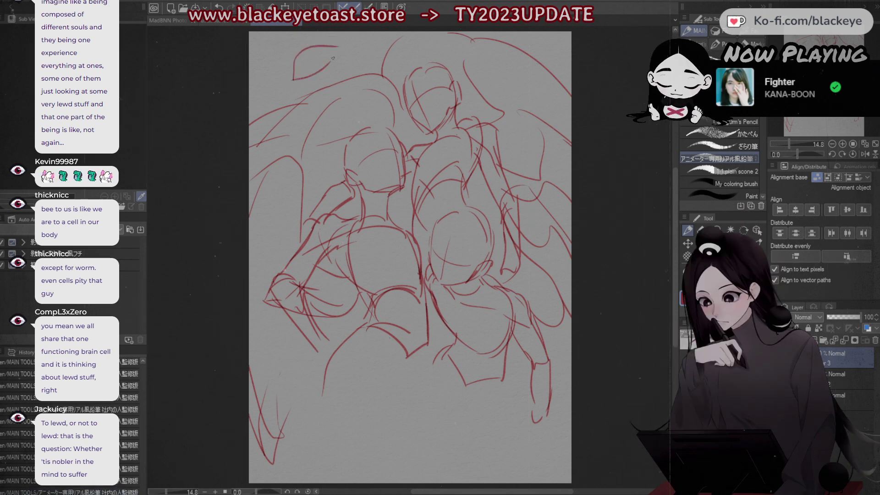
key("ctrl+z")
mouse_move(292, 85)
left_mouse_down()
mouse_move(335, 63)
mouse_move(315, 69)
mouse_move(321, 57)
mouse_move(315, 70)
mouse_move(339, 73)
left_mouse_up()
key("ctrl+z")
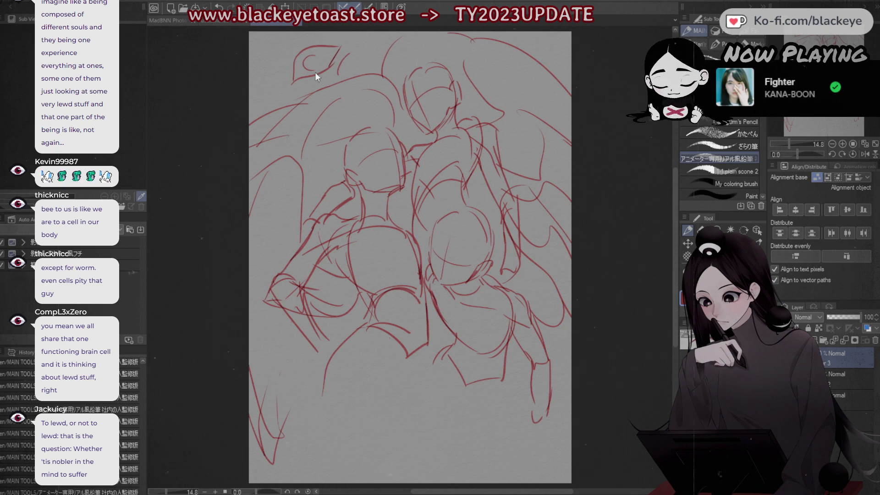
key("ctrl+z")
left_click_drag(259, 54, 301, 37)
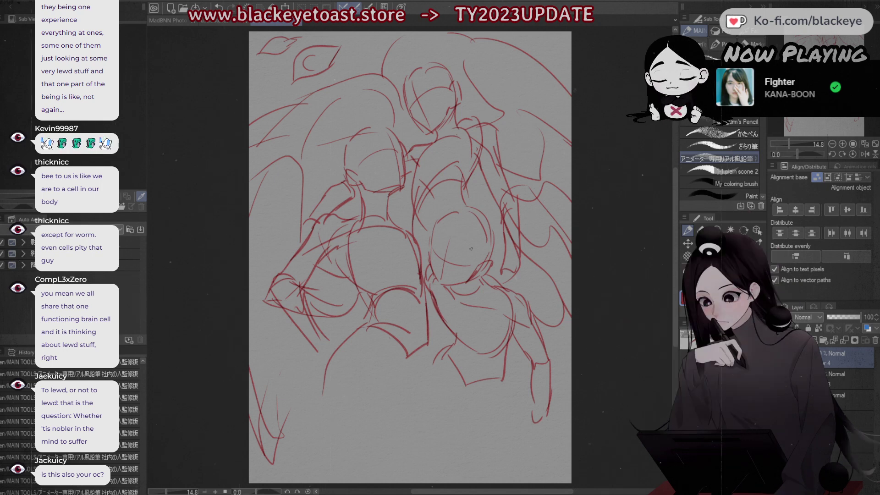
Step: Add hairline strokes to all three heads on a new layer and outline the hair of the first and second figures
mouse_move(432, 241)
left_mouse_down()
mouse_move(456, 245)
mouse_move(454, 230)
mouse_move(478, 260)
left_mouse_up()
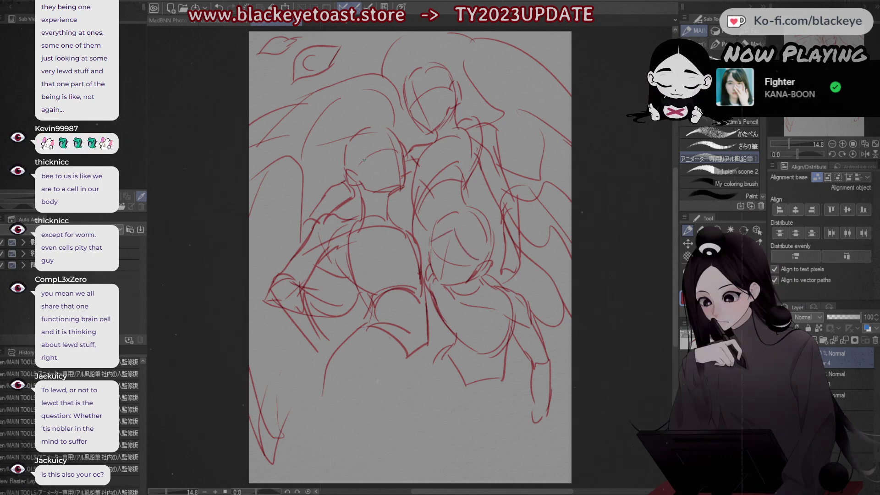
mouse_move(365, 149)
left_mouse_down()
mouse_move(382, 129)
mouse_move(398, 147)
left_mouse_up()
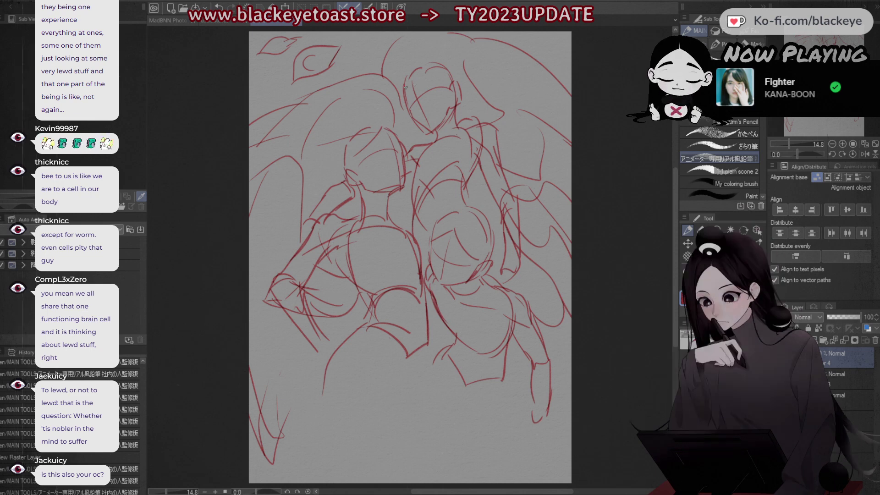
mouse_move(408, 82)
left_mouse_down()
mouse_move(405, 100)
mouse_move(431, 71)
left_mouse_up()
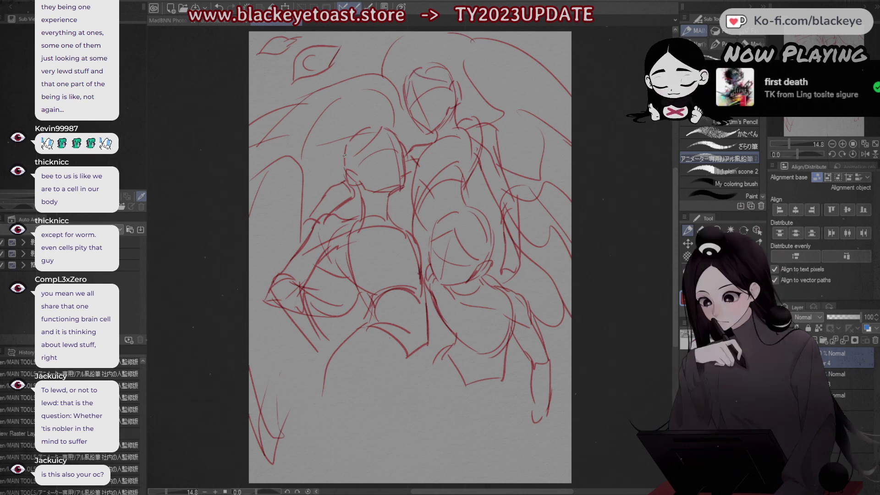
key("ctrl+z")
left_click_drag(345, 156, 344, 183)
mouse_move(349, 137)
left_mouse_down()
mouse_move(373, 120)
mouse_move(363, 123)
mouse_move(382, 127)
mouse_move(398, 151)
left_mouse_up()
key("ctrl+z")
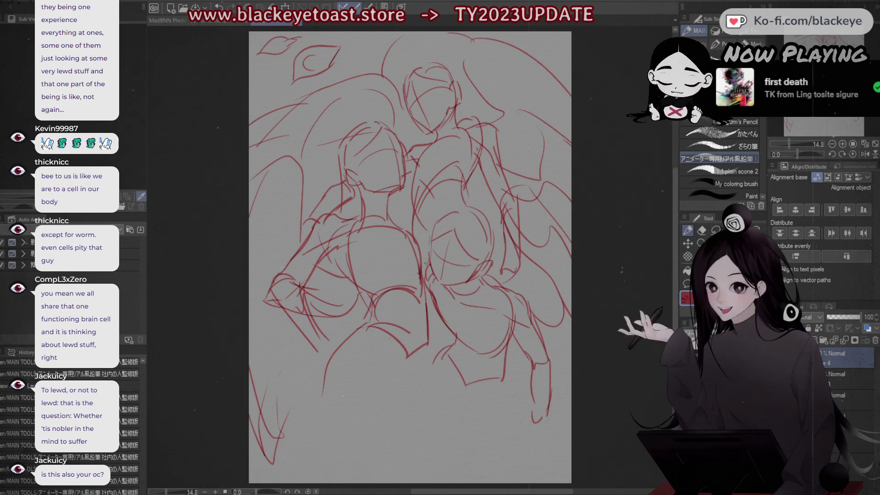
left_click_drag(432, 226, 431, 269)
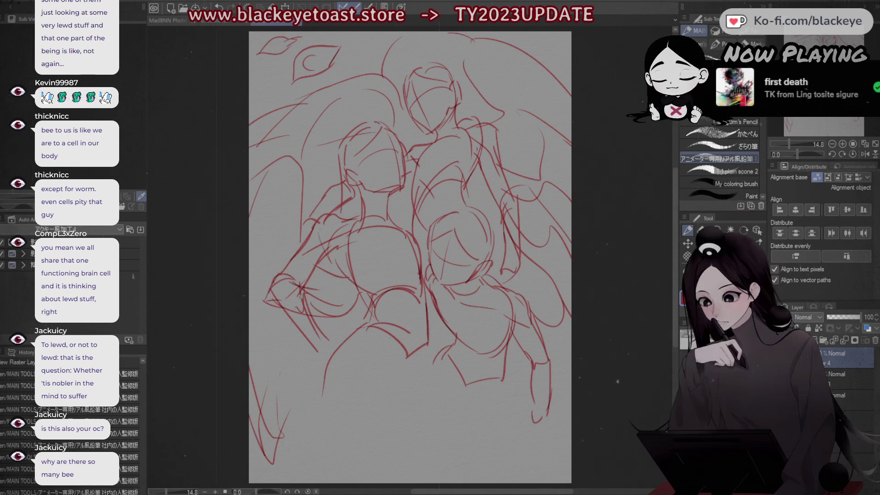
Step: Sketch the first figure's forearm and hand at the waist with a rounded shape inside the bent arm
left_click(297, 320)
key("ctrl+z")
mouse_move(297, 320)
left_mouse_down()
mouse_move(320, 346)
mouse_move(329, 331)
mouse_move(349, 335)
mouse_move(344, 354)
mouse_move(374, 355)
left_mouse_up()
key("ctrl+z")
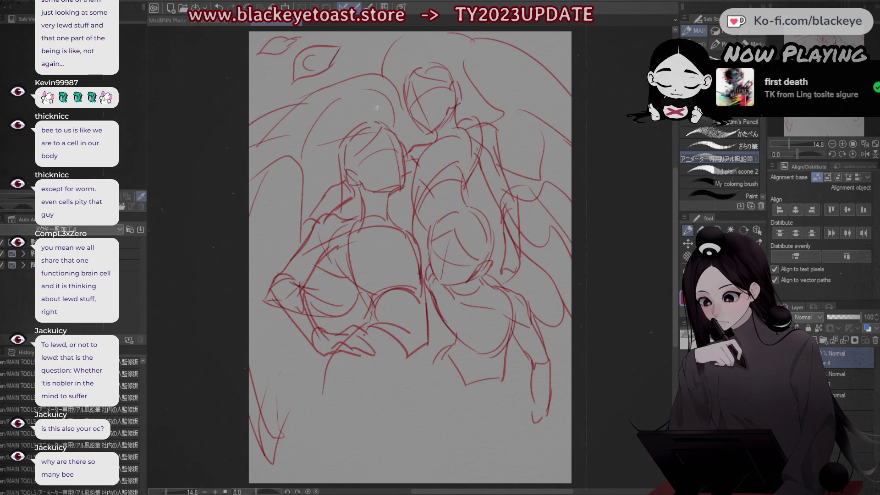
Step: Try a firmer jaw line on the first figure and clean up the surrounding strokes with the Eraser
left_click_drag(374, 188, 397, 188)
key("ctrl+z")
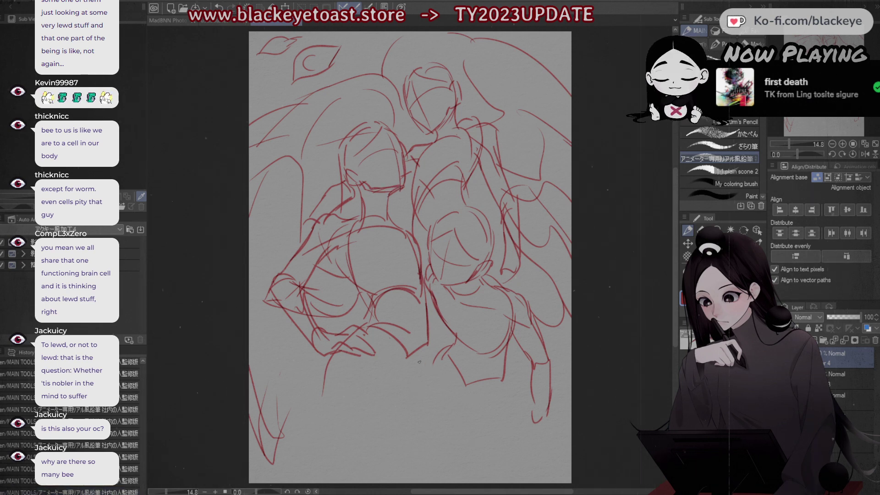
left_click_drag(454, 341, 431, 383)
key("ctrl+z")
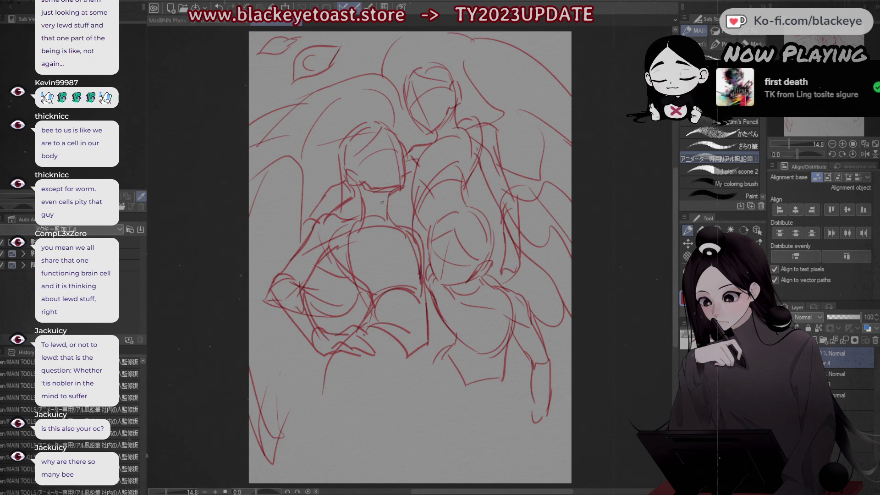
key("e")
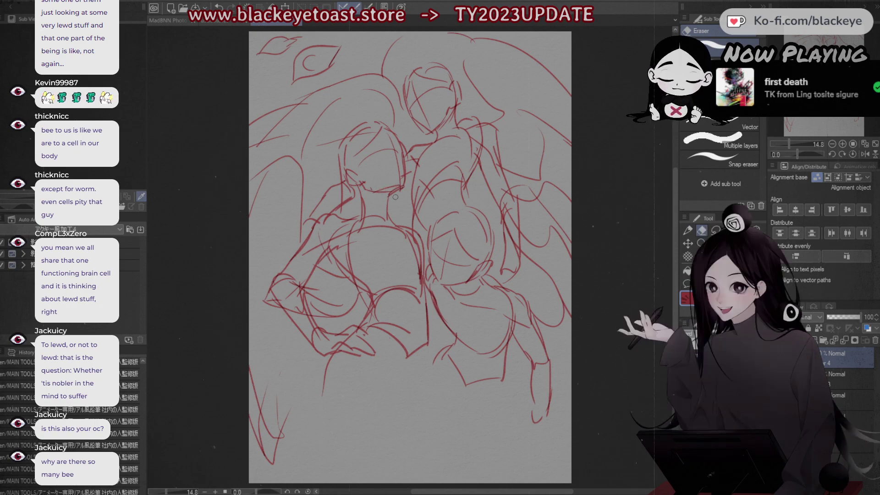
left_click(688, 230)
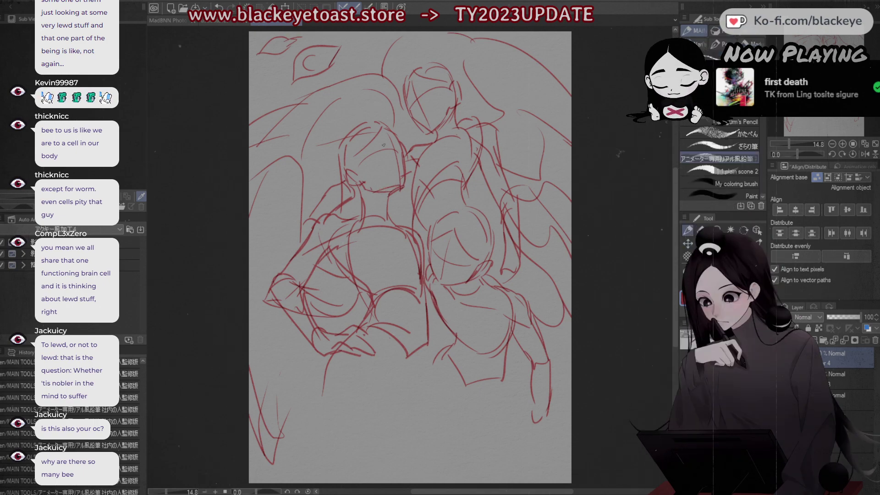
key("e")
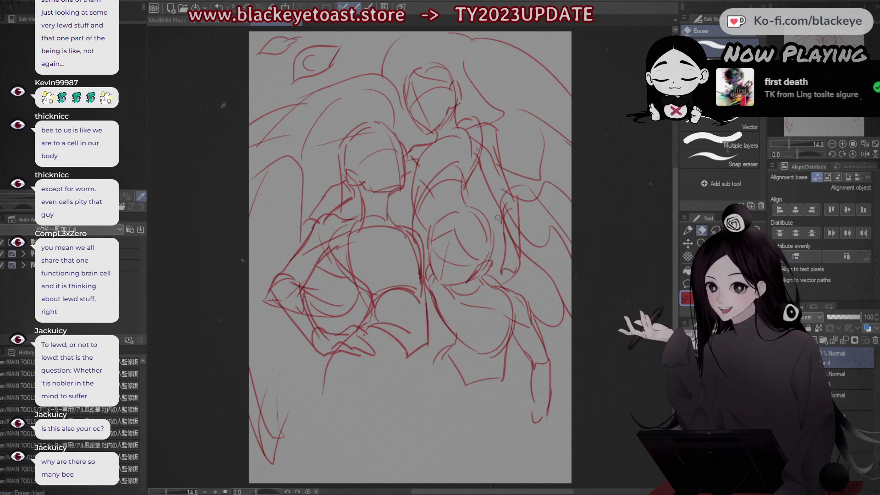
left_click(689, 231)
Step: Draw a curved vertical guideline on the first figure's face and extend the chin lower, undoing trial strokes
mouse_move(384, 134)
left_mouse_down()
mouse_move(388, 194)
mouse_move(385, 178)
left_mouse_up()
key("ctrl+z")
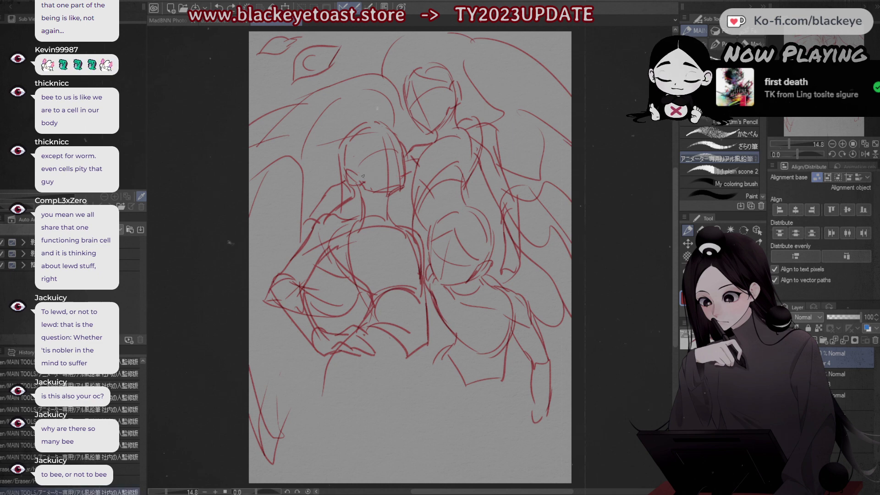
key("ctrl+z")
left_click_drag(390, 146, 385, 195)
key("ctrl+z")
mouse_move(357, 163)
left_mouse_down()
mouse_move(401, 167)
mouse_move(376, 198)
mouse_move(400, 192)
mouse_move(388, 202)
left_mouse_up()
key("ctrl+z")
key("ctrl+z")
mouse_move(397, 193)
left_mouse_down()
mouse_move(405, 157)
mouse_move(389, 199)
left_mouse_up()
left_click_drag(402, 187, 390, 197)
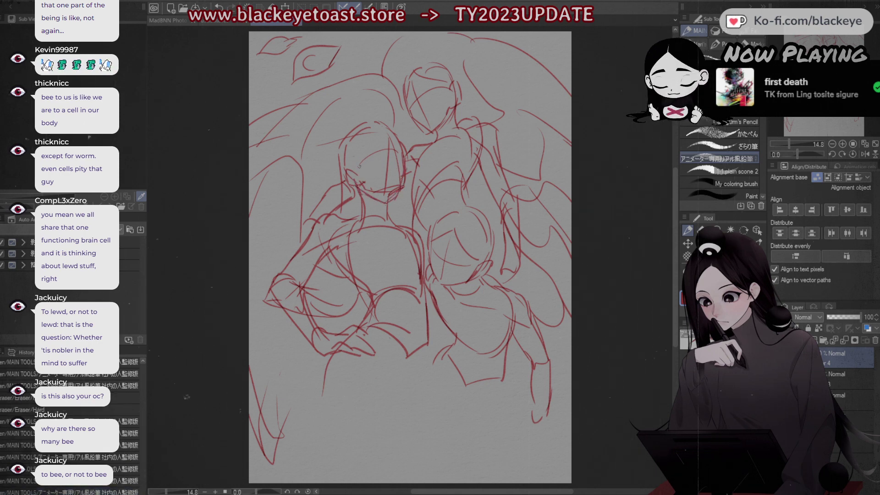
Step: Round out the first figure's head and face guidelines and sketch a bent thigh below the second figure's waist, undoing a trial leg line
mouse_move(354, 165)
left_mouse_down()
mouse_move(389, 168)
mouse_move(368, 143)
mouse_move(384, 128)
mouse_move(405, 152)
left_mouse_up()
key("ctrl+z")
left_click_drag(402, 146, 406, 166)
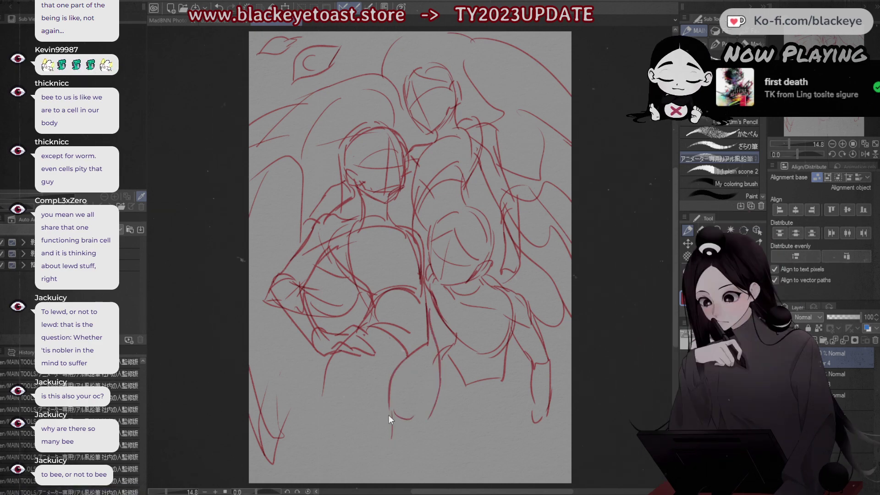
left_click_drag(389, 415, 395, 460)
key("ctrl+z")
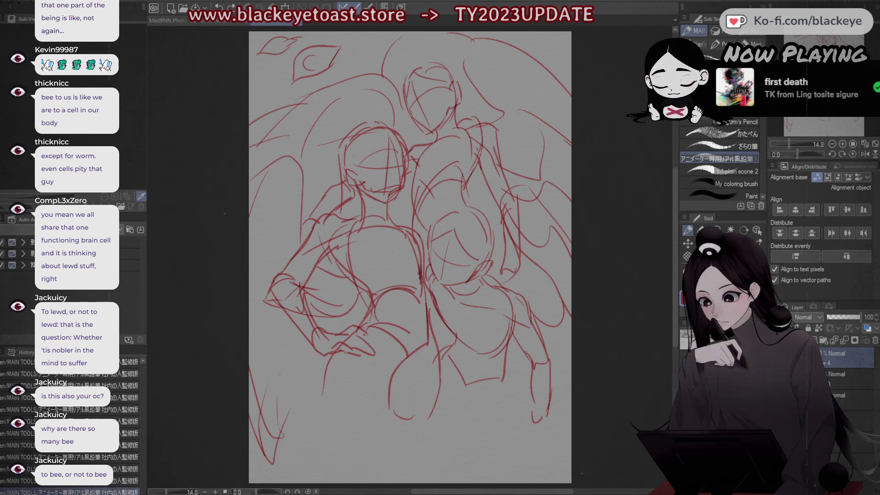
Step: Sketch hip curves and a short thigh line below the left figure's waist, undoing the long diagonal trial stroke
left_click_drag(344, 352, 340, 392)
left_click_drag(401, 358, 338, 436)
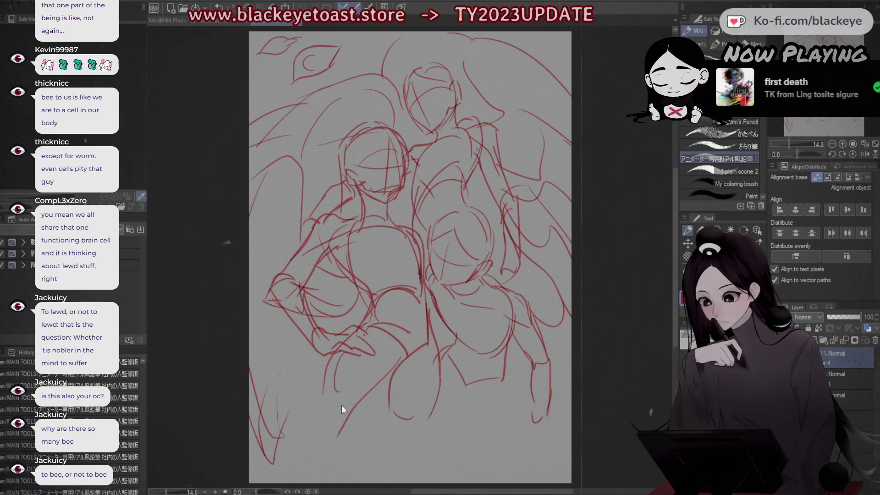
key("ctrl+z")
key("ctrl+z")
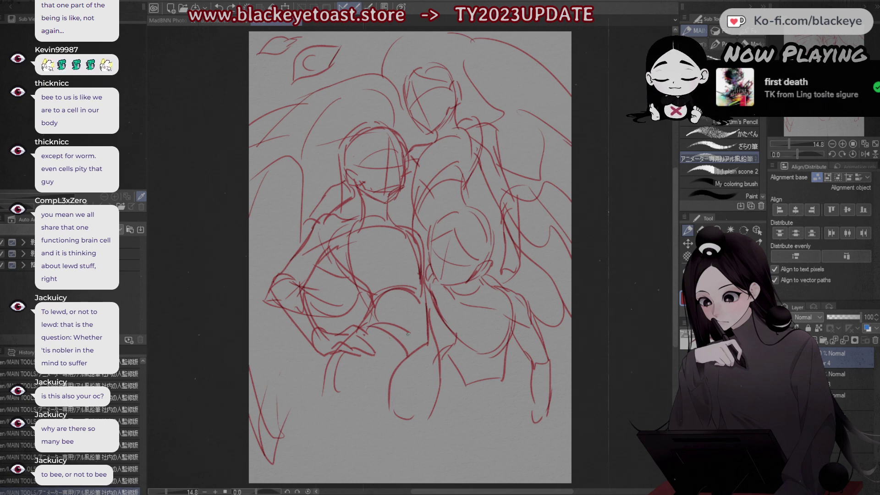
mouse_move(362, 331)
left_mouse_down()
mouse_move(404, 357)
mouse_move(428, 344)
left_mouse_up()
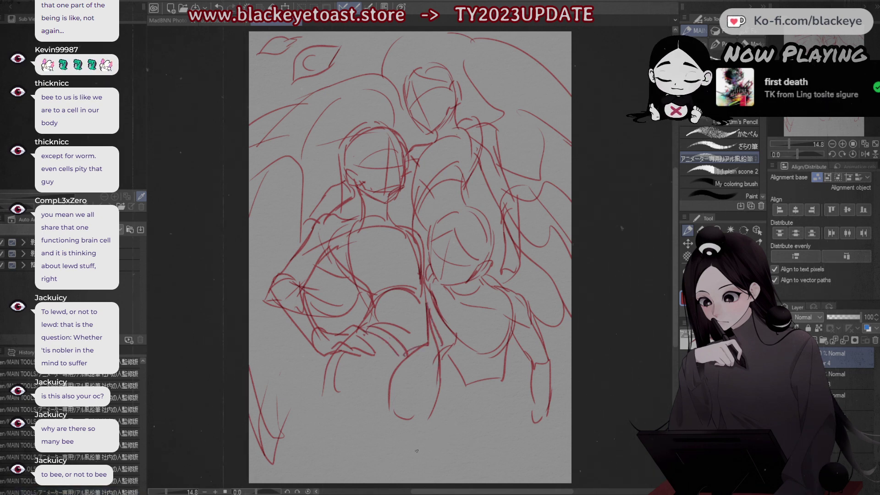
key("ctrl+z")
Step: Sketch the front-right figure's thigh running down toward the canvas's lower edge, with a small knee curve beside it
left_click_drag(410, 445, 435, 458)
left_click_drag(466, 386, 454, 447)
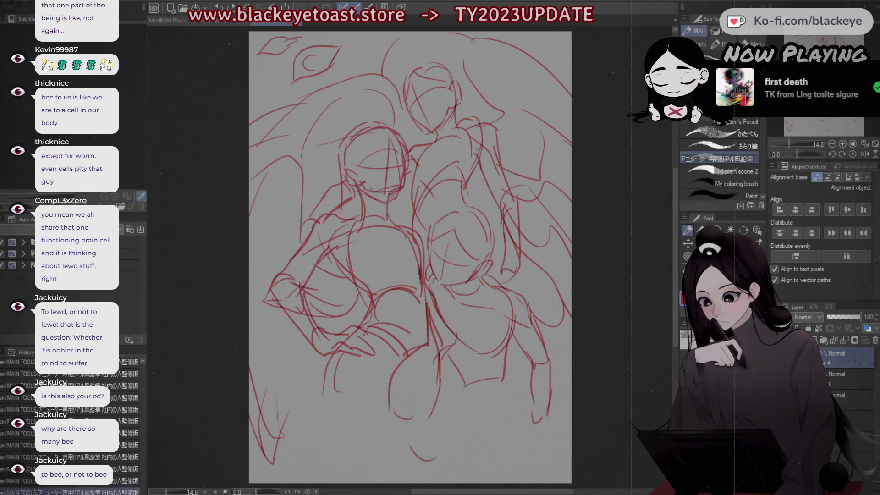
left_click_drag(504, 377, 466, 479)
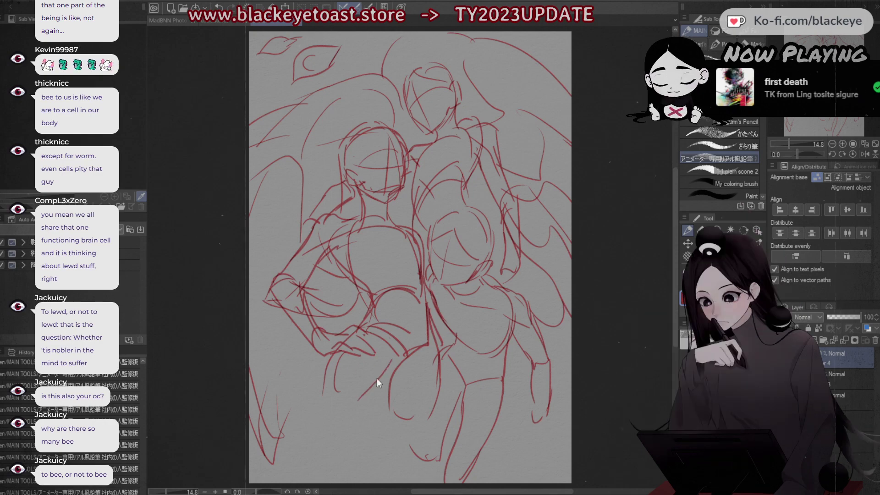
Step: Sketch the left figure's tapering thigh with a rounded knee and the leg lines beside it, undoing trial leg strokes
key("ctrl+z")
left_click_drag(348, 350, 323, 401)
key("ctrl+z")
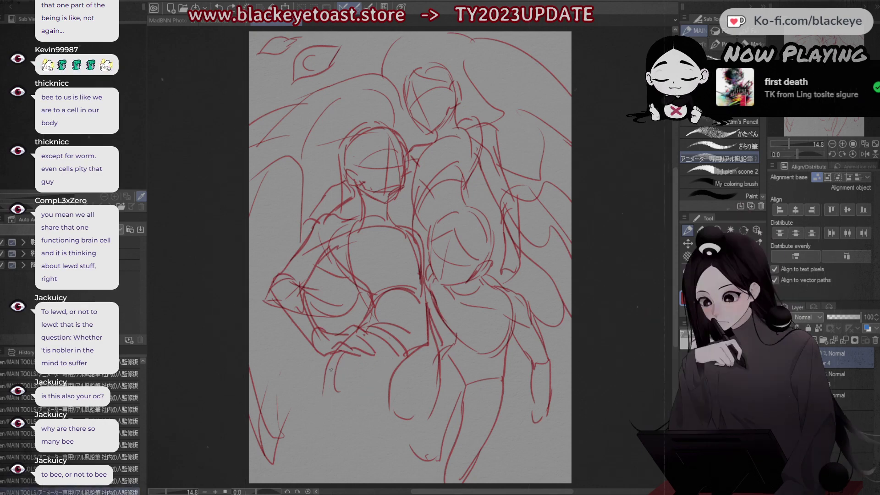
mouse_move(334, 370)
left_mouse_down()
mouse_move(347, 450)
mouse_move(394, 361)
left_mouse_up()
key("ctrl+z")
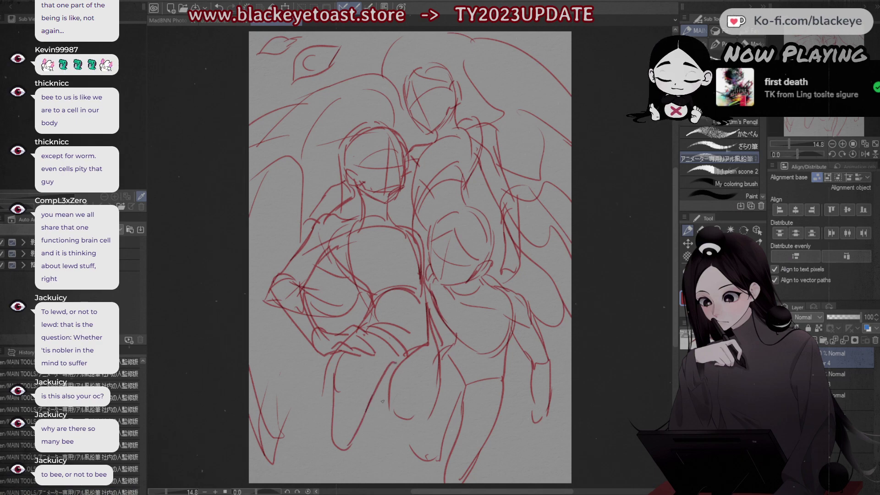
mouse_move(381, 415)
left_mouse_down()
mouse_move(383, 456)
mouse_move(394, 425)
left_mouse_up()
left_click_drag(333, 424, 320, 477)
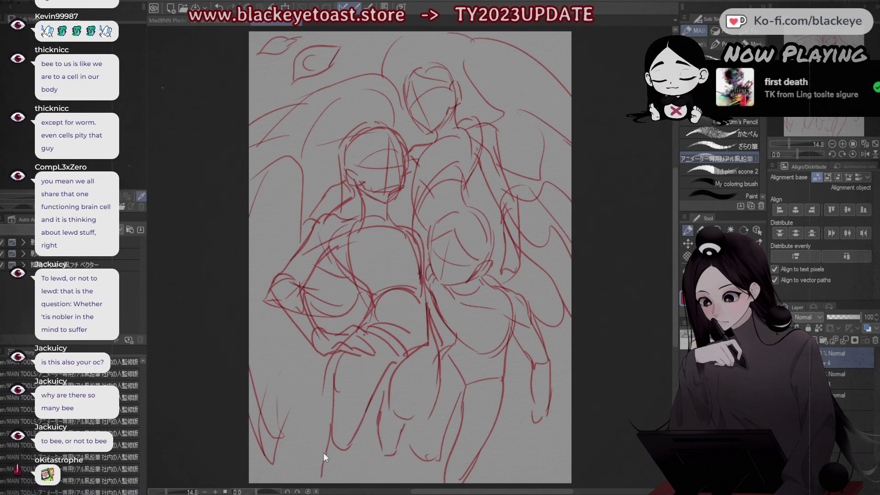
key("ctrl+z")
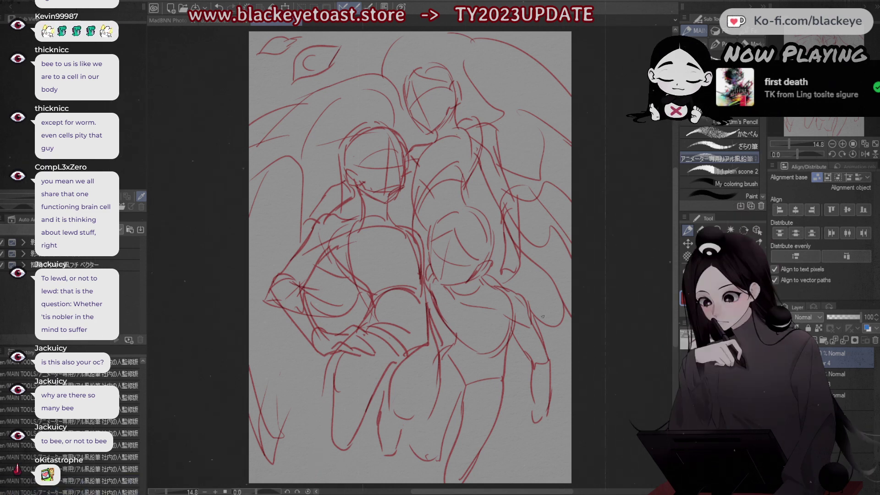
Step: Erase the left figure's bent elbow and part of the forearm with the Eraser, checking layer visibility to find the layer holding them
key("e")
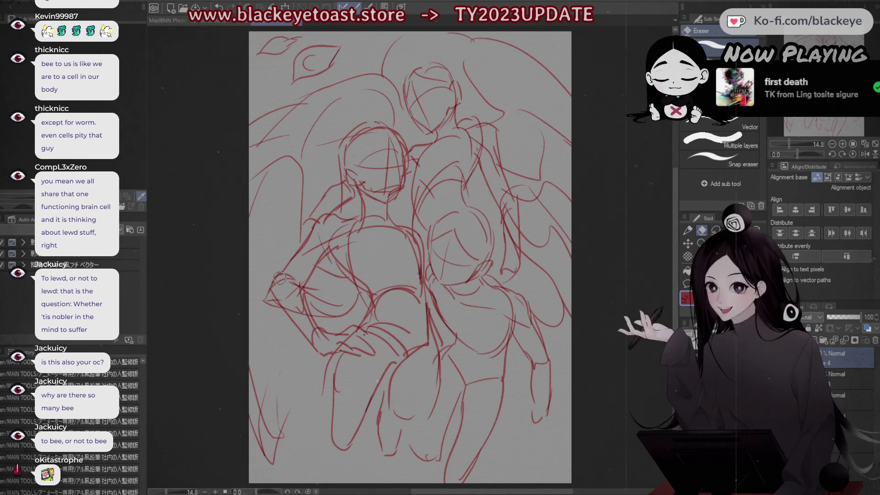
left_click(350, 327, "alt")
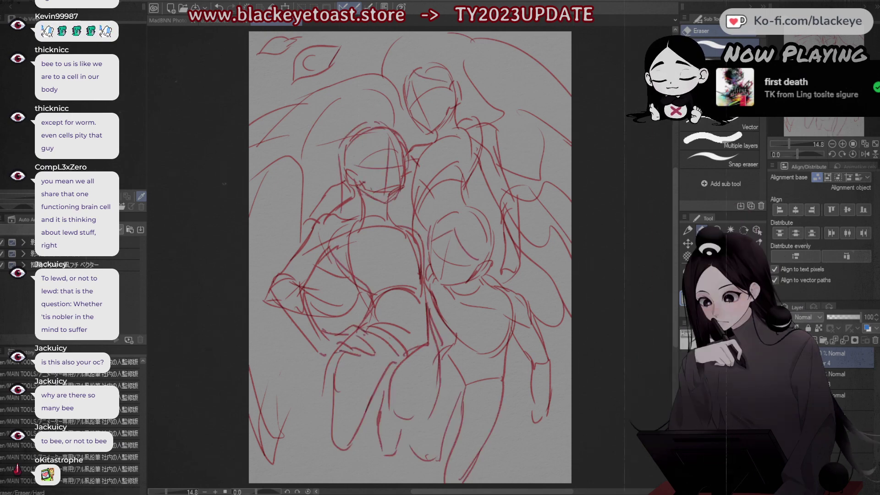
left_click(777, 359)
left_click(778, 359)
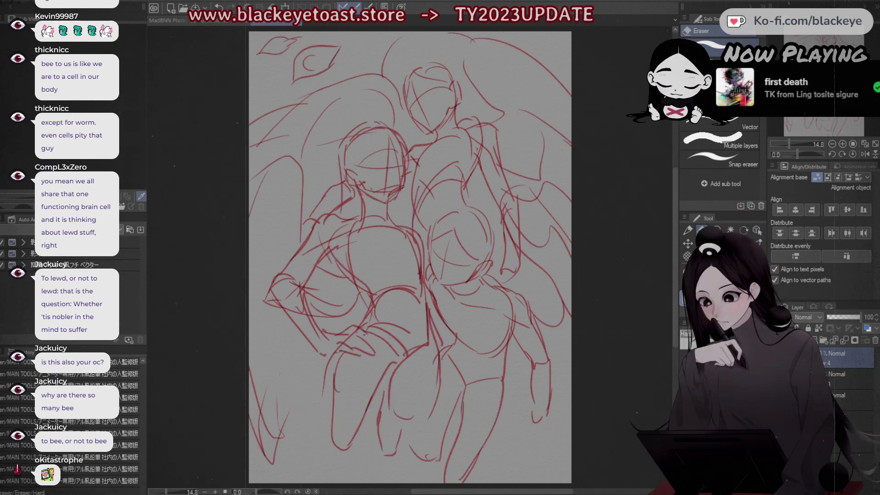
left_click(777, 379)
left_click(778, 379)
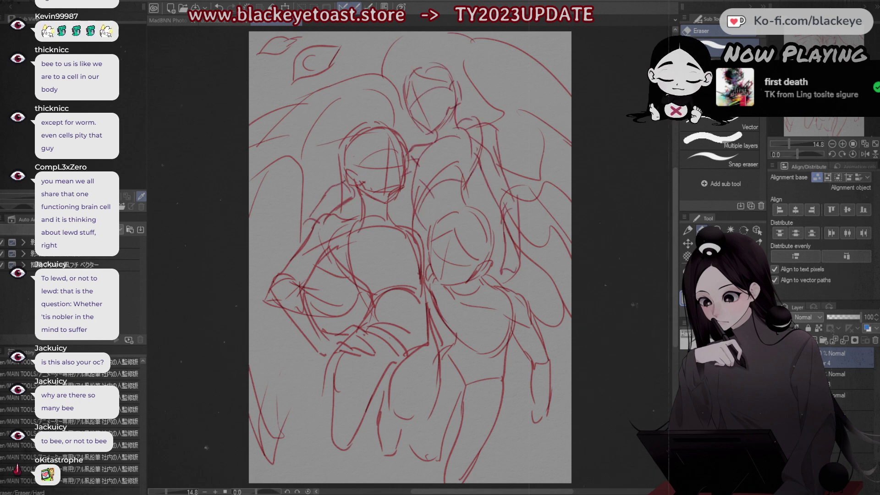
left_click(777, 400)
left_click(777, 400)
left_click(848, 421)
mouse_move(270, 298)
left_mouse_down()
mouse_move(285, 267)
mouse_move(303, 275)
mouse_move(280, 314)
mouse_move(316, 288)
left_mouse_up()
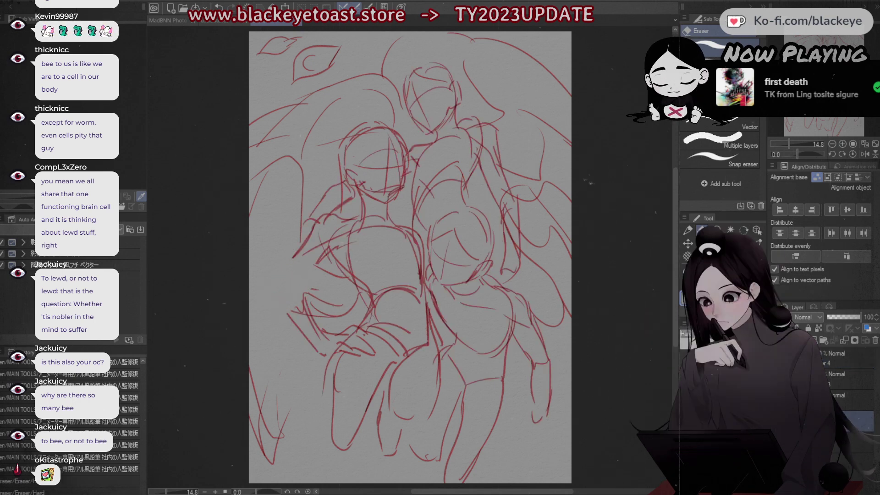
Step: Add a new raster layer and sketch a shorter rounded elbow at the end of the left figure's upper arm
left_click(824, 359)
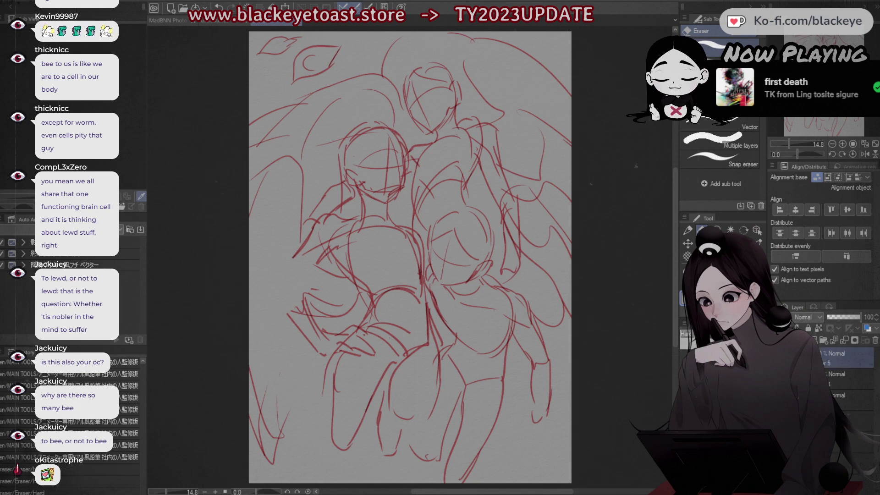
key("ctrl+shift+n")
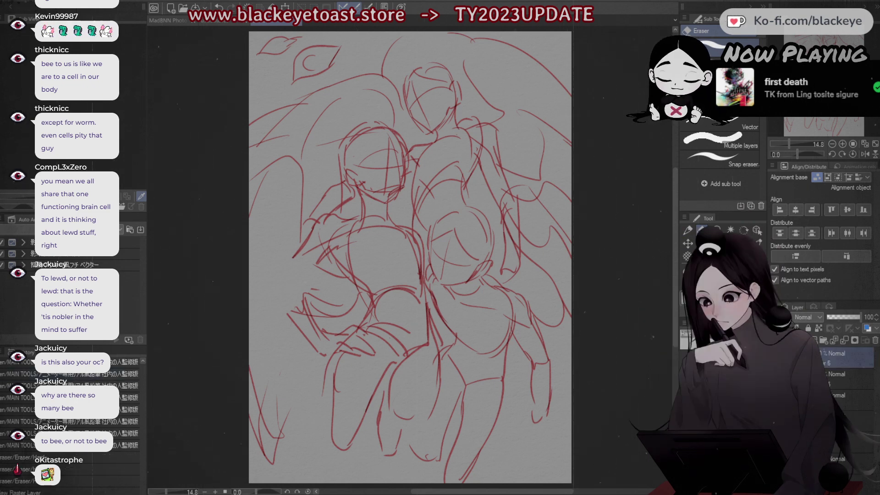
key("p")
mouse_move(275, 268)
left_mouse_down()
mouse_move(304, 271)
mouse_move(295, 285)
mouse_move(313, 271)
left_mouse_up()
key("ctrl+z")
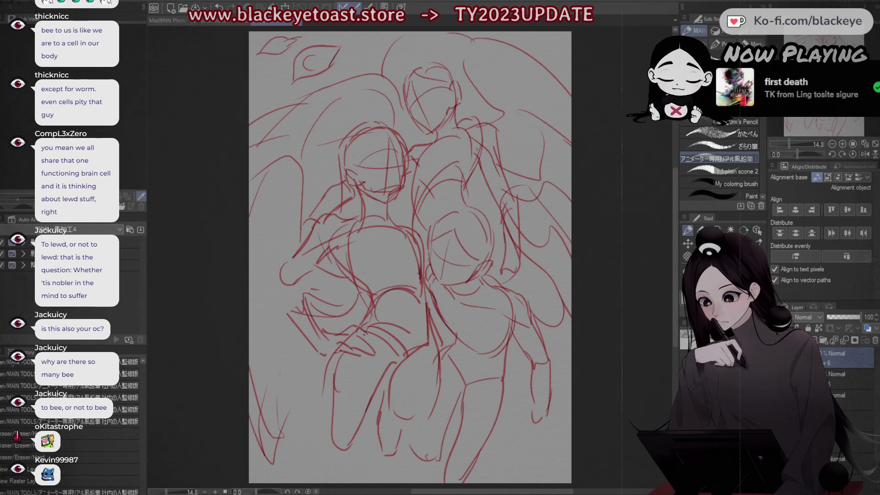
mouse_move(345, 280)
left_mouse_down()
mouse_move(362, 289)
mouse_move(323, 307)
mouse_move(345, 286)
mouse_move(304, 311)
left_mouse_up()
key("ctrl+z")
key("ctrl+z")
key("ctrl+z")
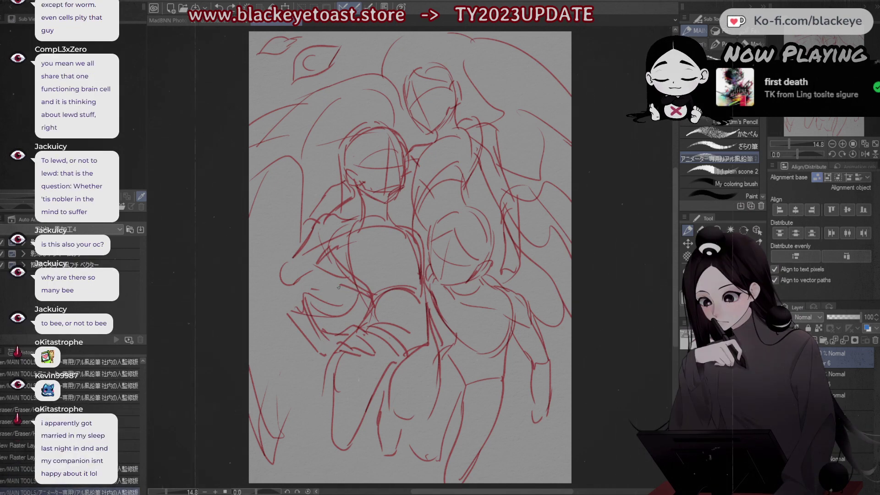
key("ctrl+z")
mouse_move(372, 295)
left_mouse_down()
mouse_move(347, 275)
mouse_move(313, 297)
mouse_move(301, 313)
mouse_move(324, 354)
left_mouse_up()
key("ctrl+z")
key("ctrl+z")
left_click_drag(301, 316, 327, 354)
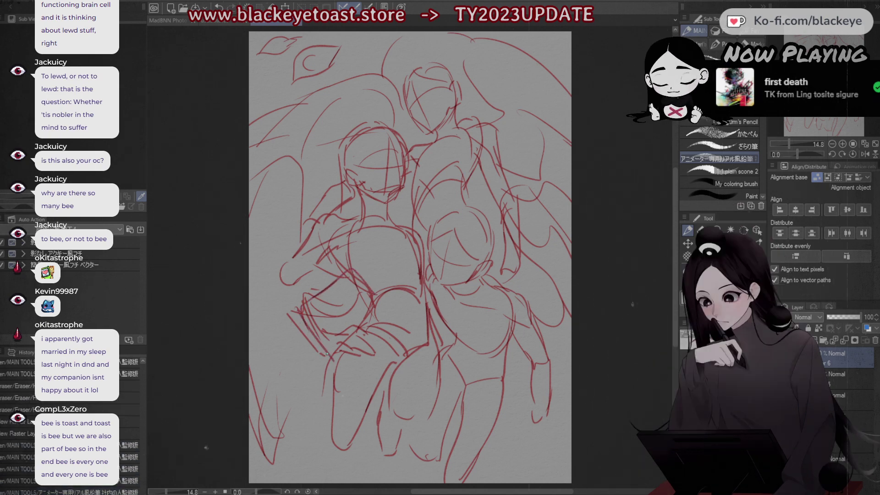
key("ctrl+z")
key("ctrl+z")
key("ctrl+z")
key("ctrl+z")
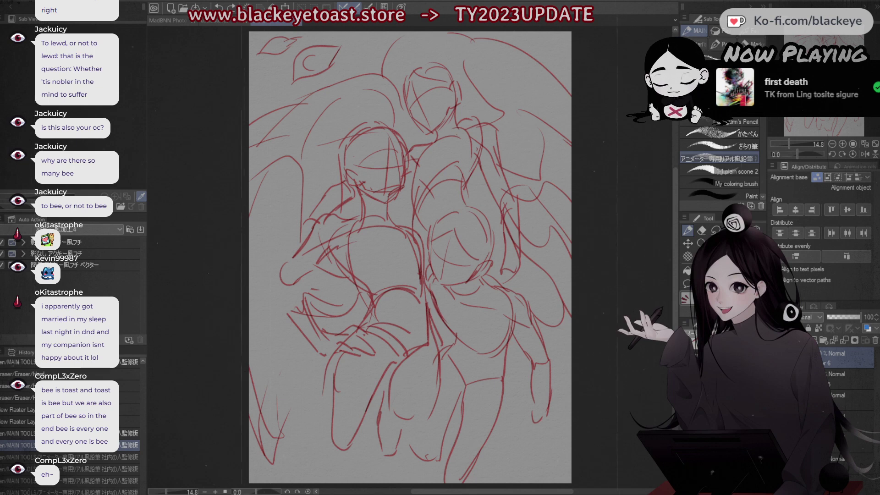
left_click(28, 387)
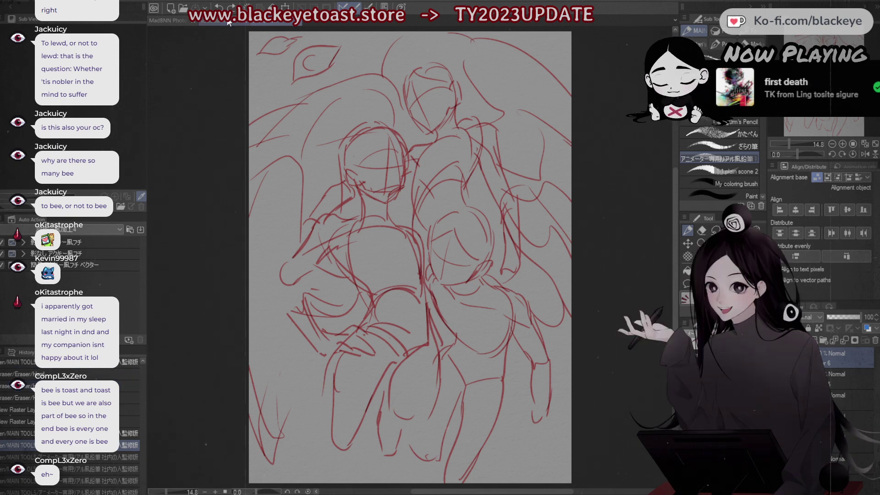
Step: Review the open drawings: the red two-character couch sketch, the three-figure wing sketch, and the inked two-character illustration up close
left_click(204, 20)
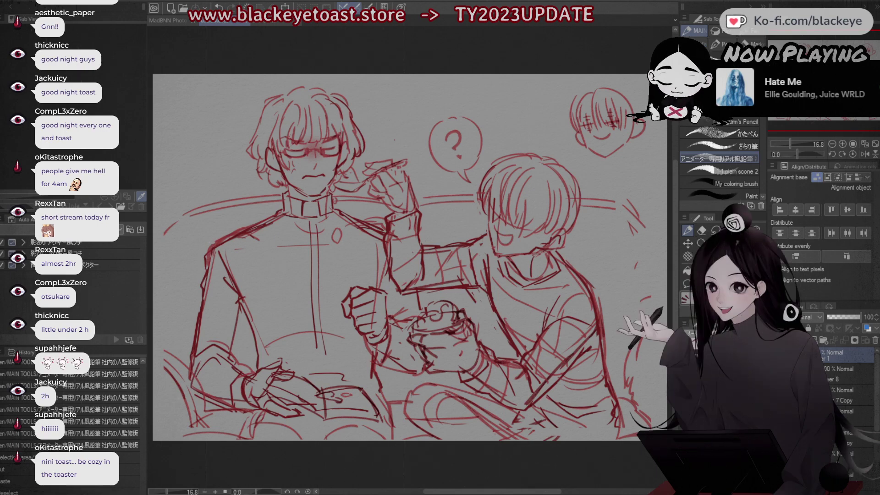
left_click(170, 22)
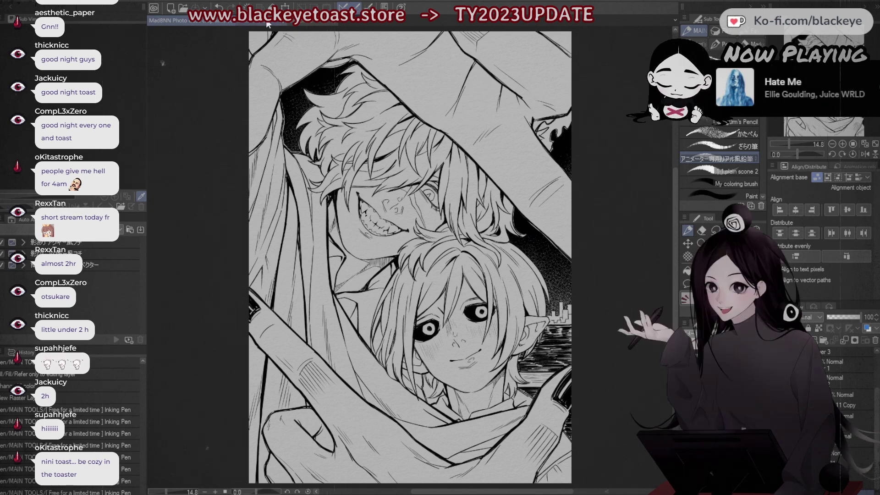
left_click(287, 21)
left_click(277, 21)
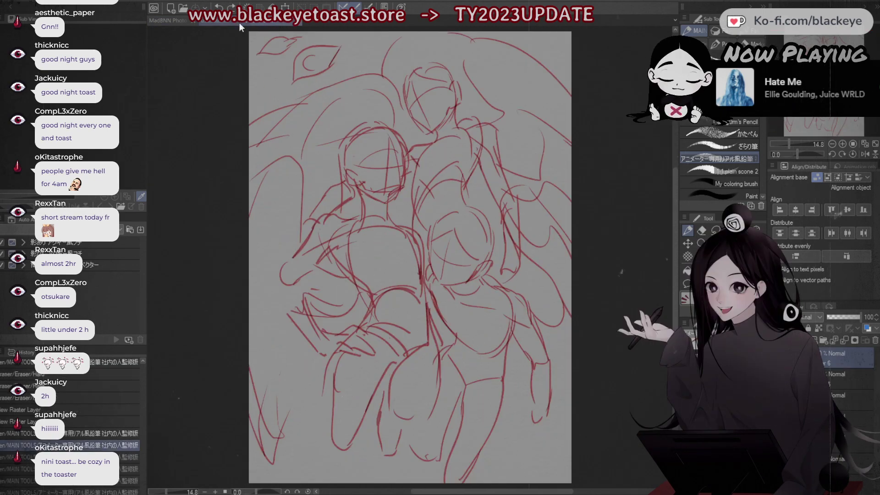
left_click(162, 19)
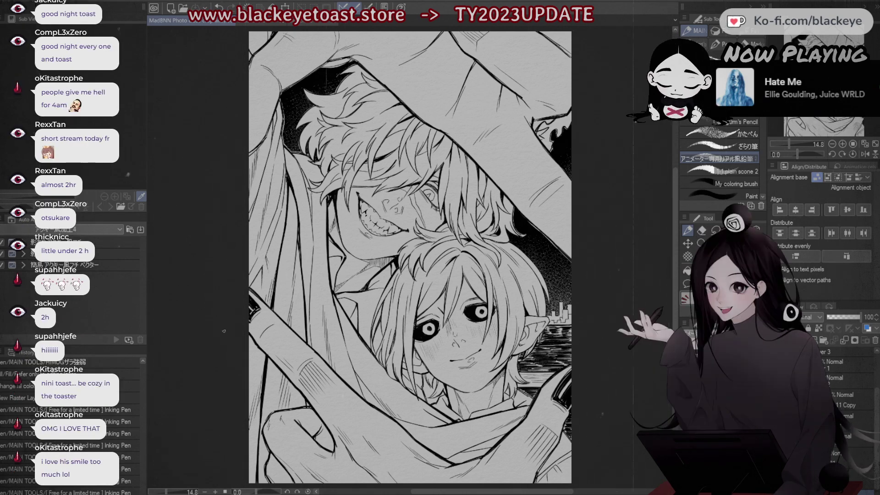
scroll(338, 220, "up", 3)
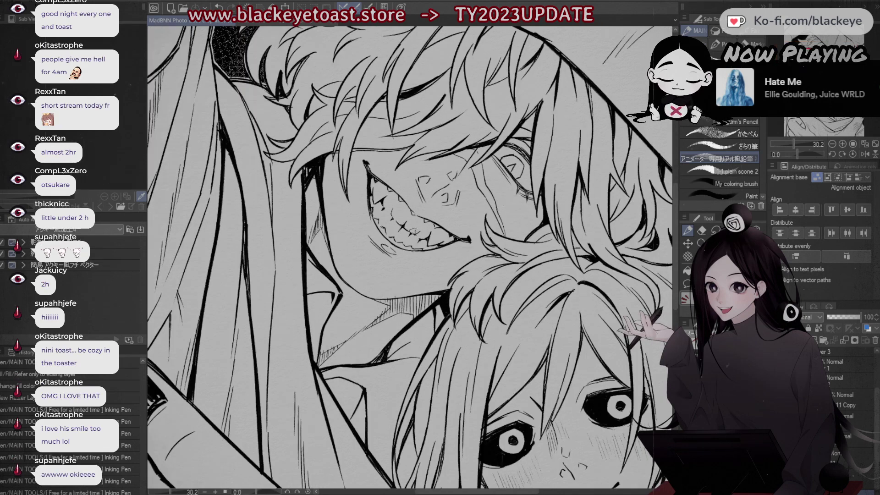
scroll(454, 260, "down", 3)
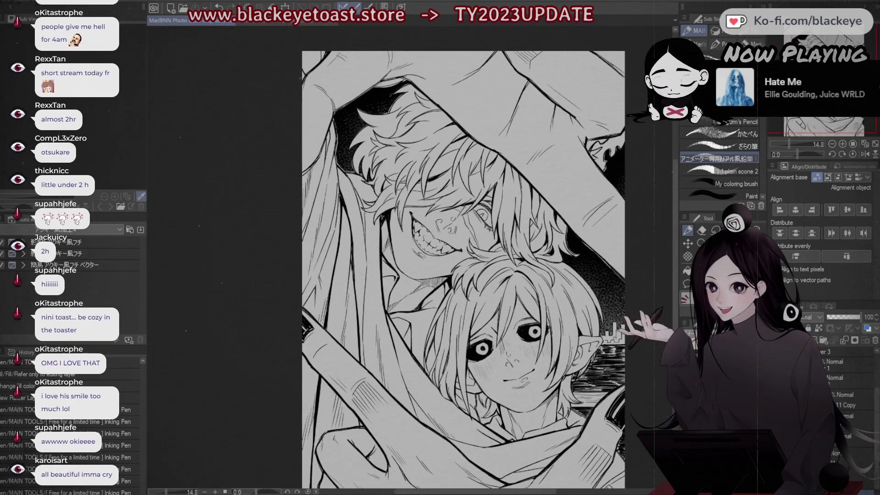
key("ctrl+0")
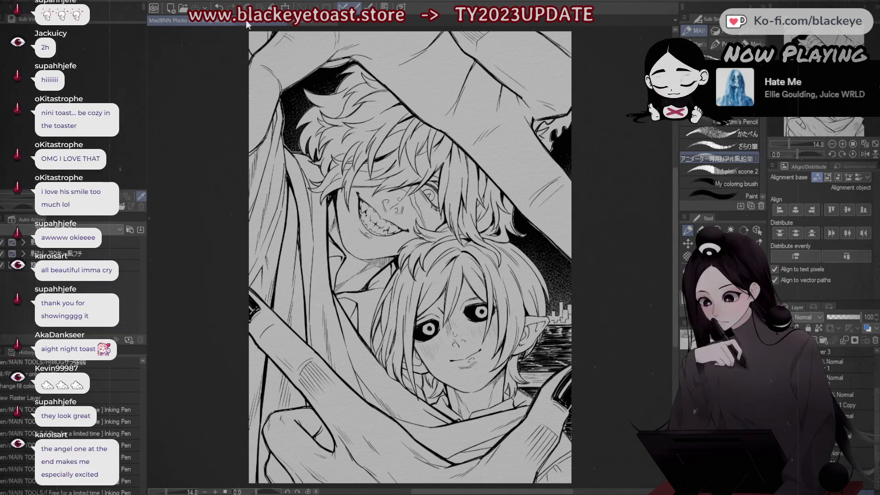
left_click(310, 20)
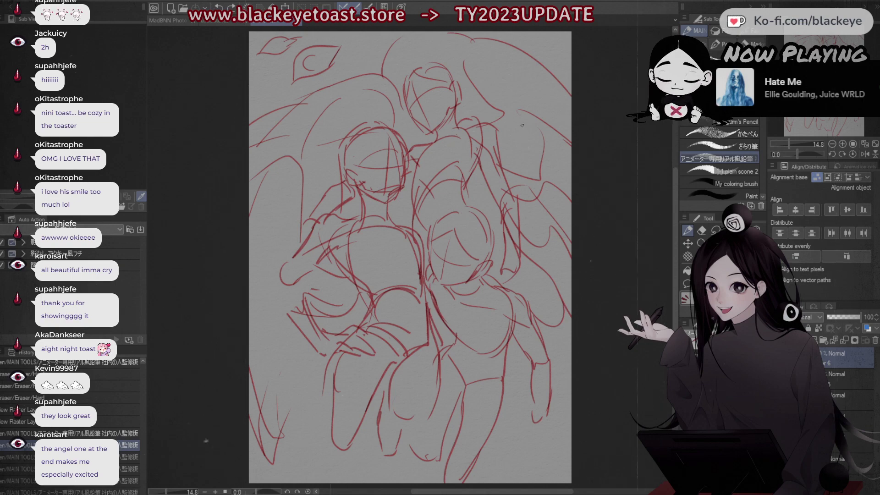
left_click(209, 20)
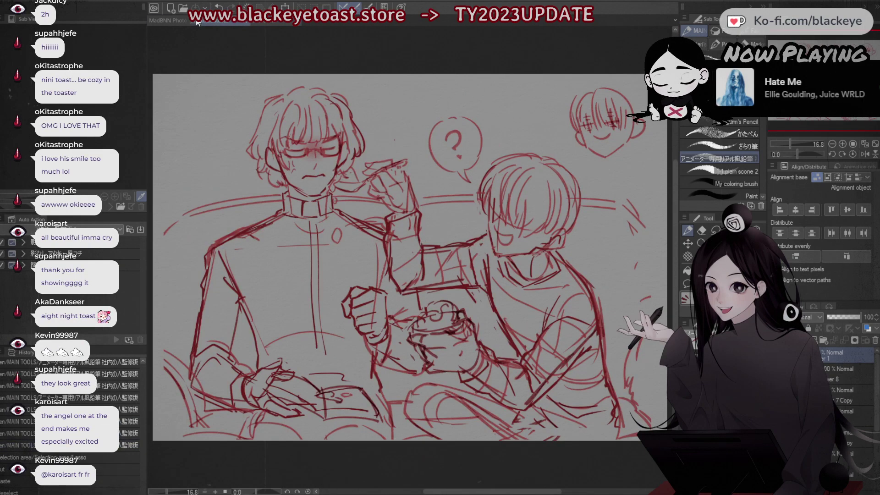
left_click(171, 21)
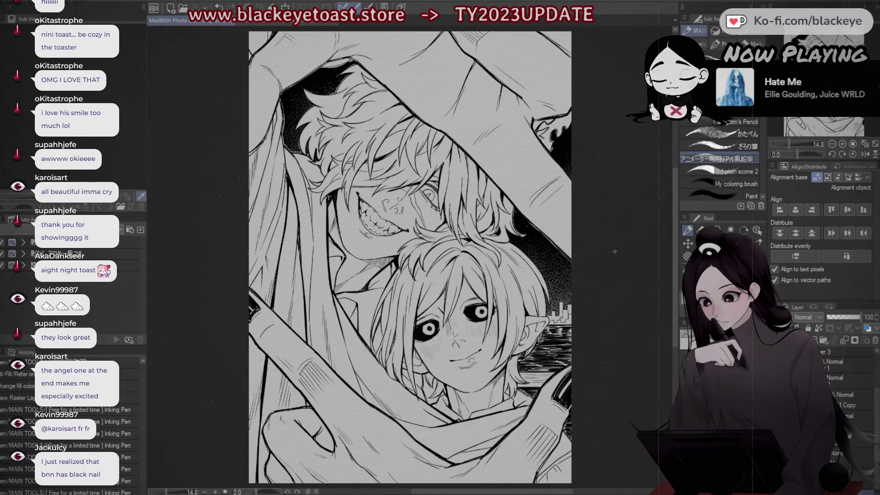